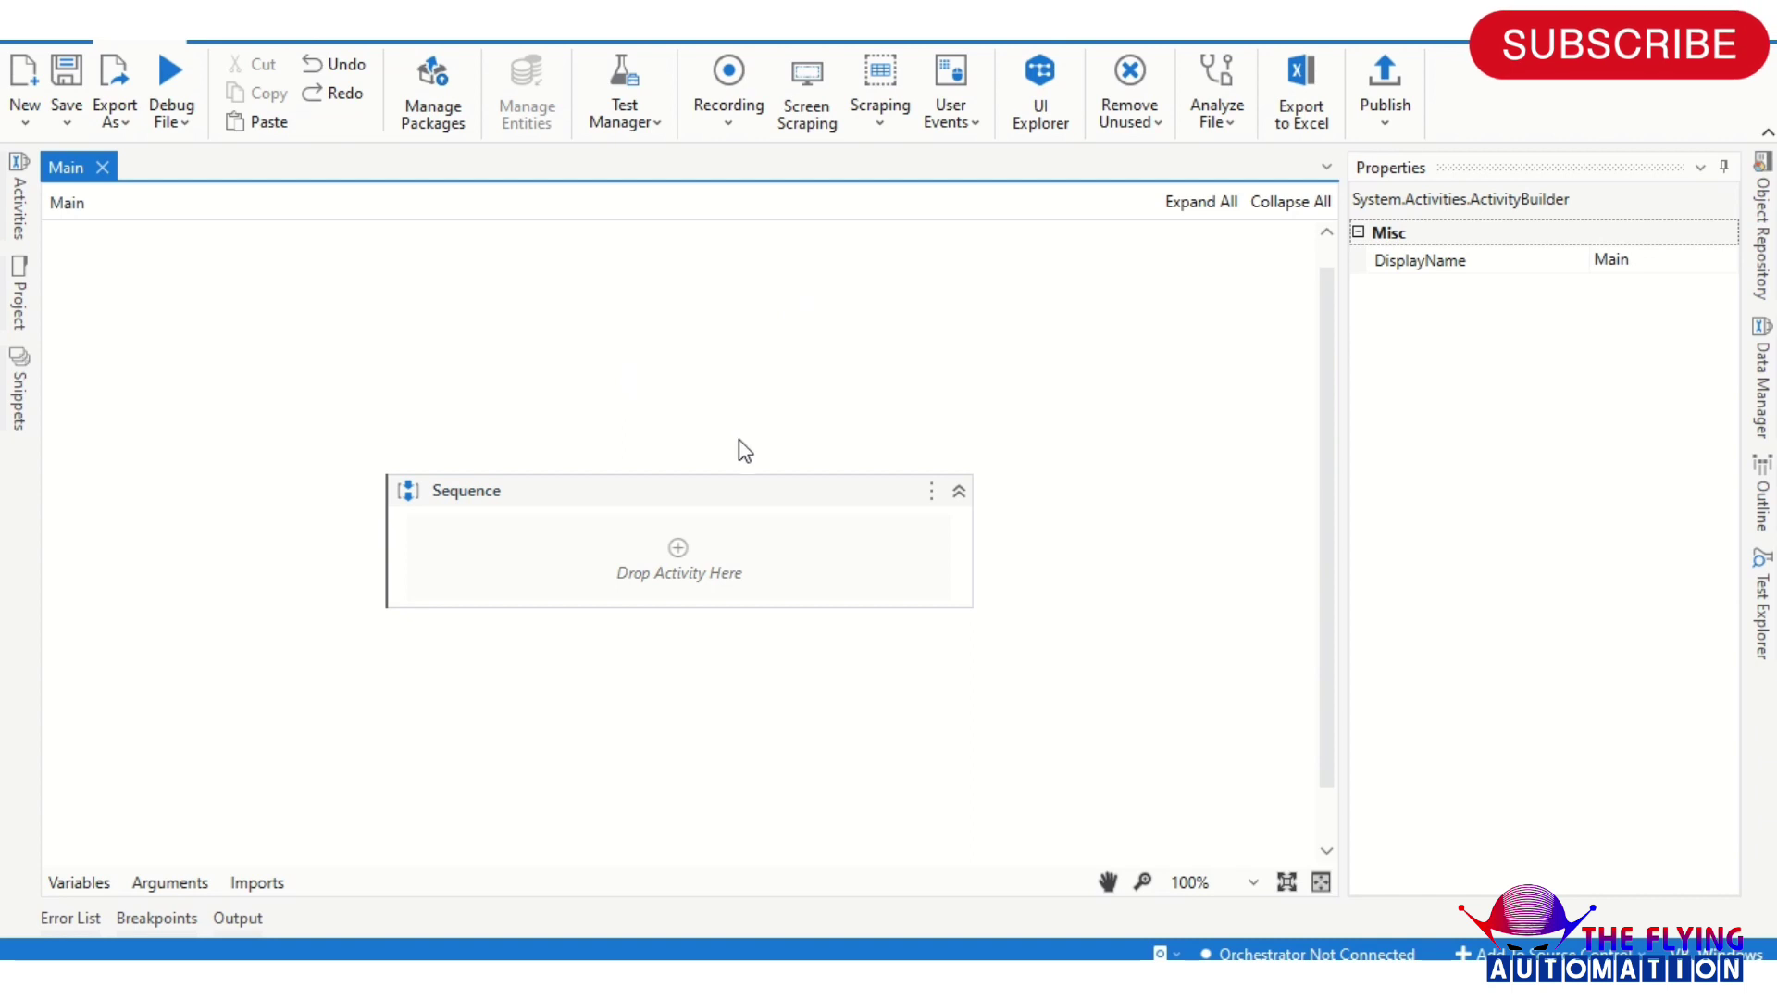
Insert a Get Secure Credentials activity into the empty Sequence via the activity search
click(784, 560)
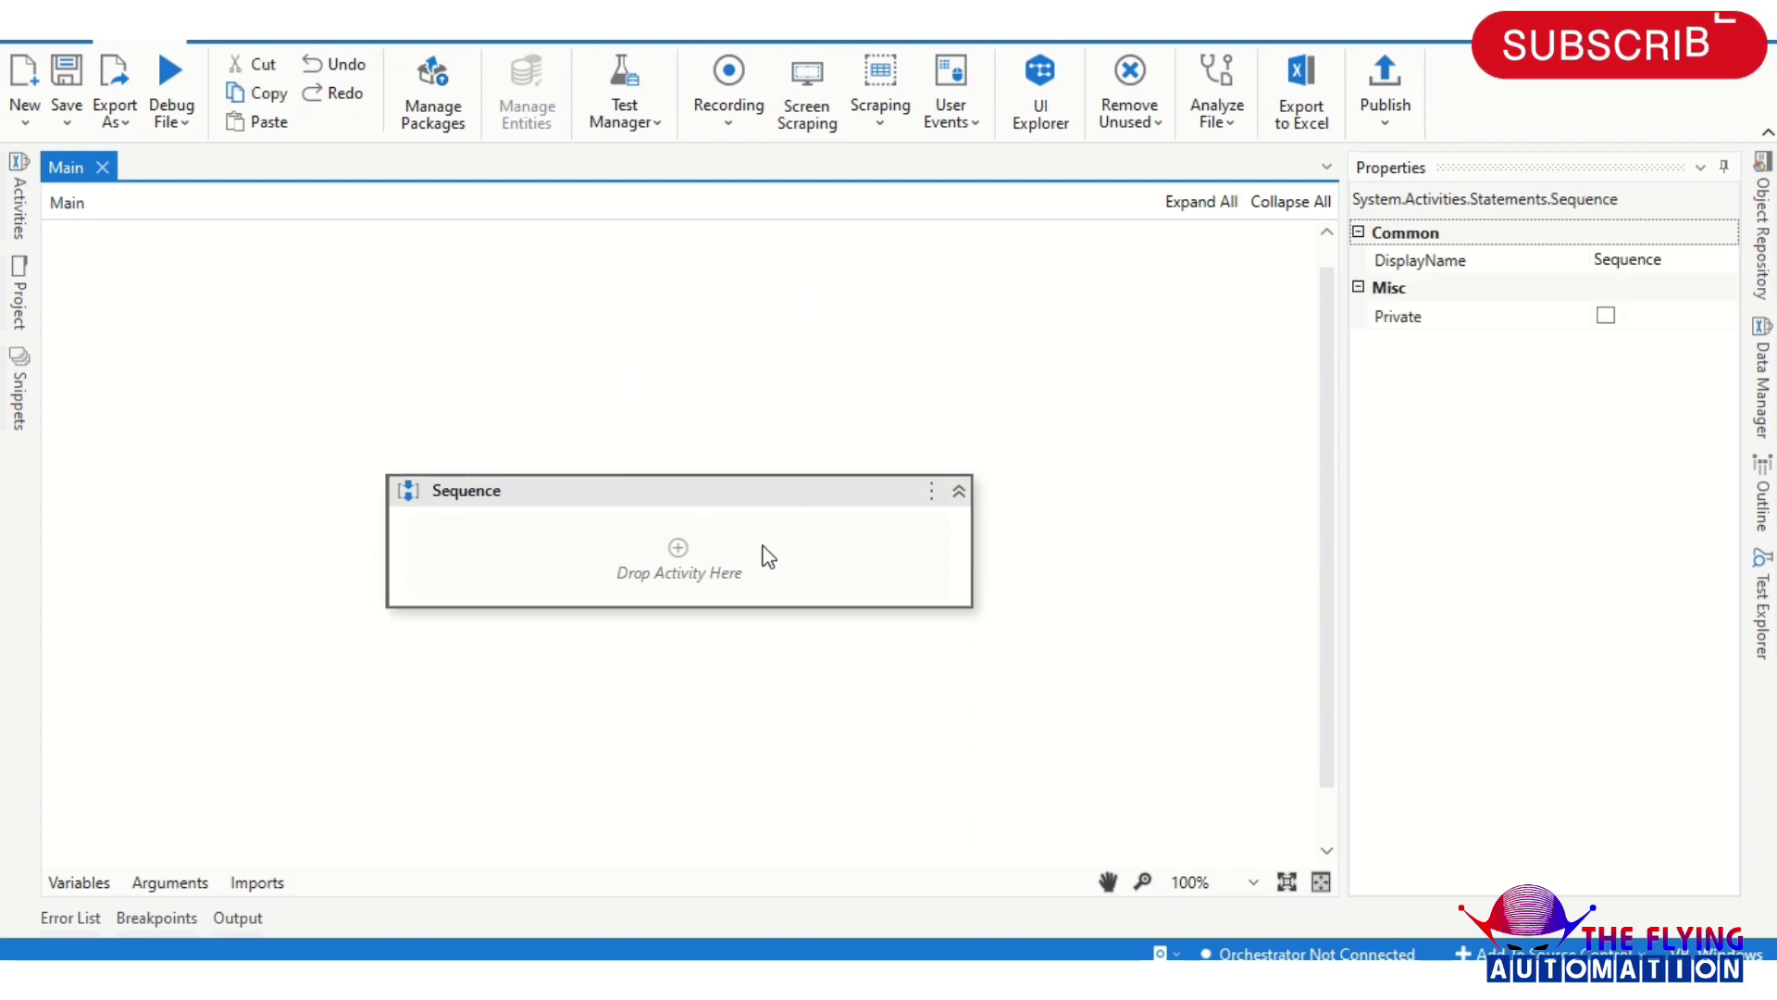
click(676, 550)
text(et)
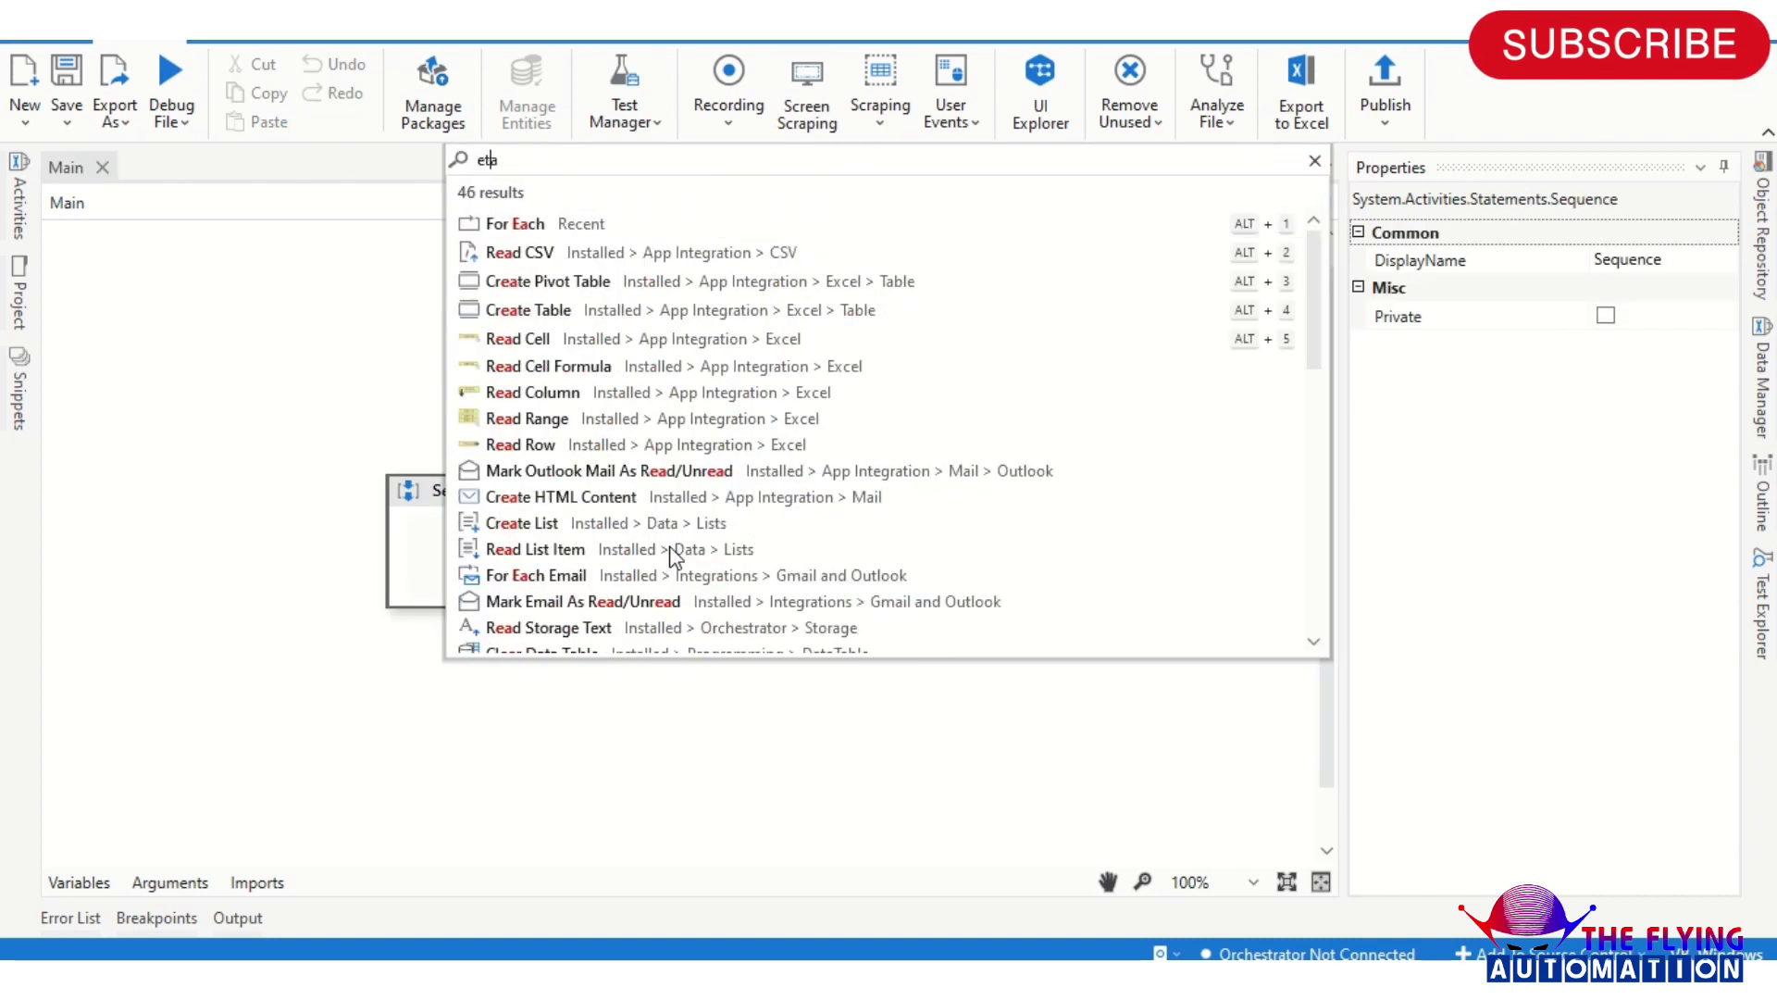
text(a)
key(BackSpace)
key(BackSpace)
key(BackSpace)
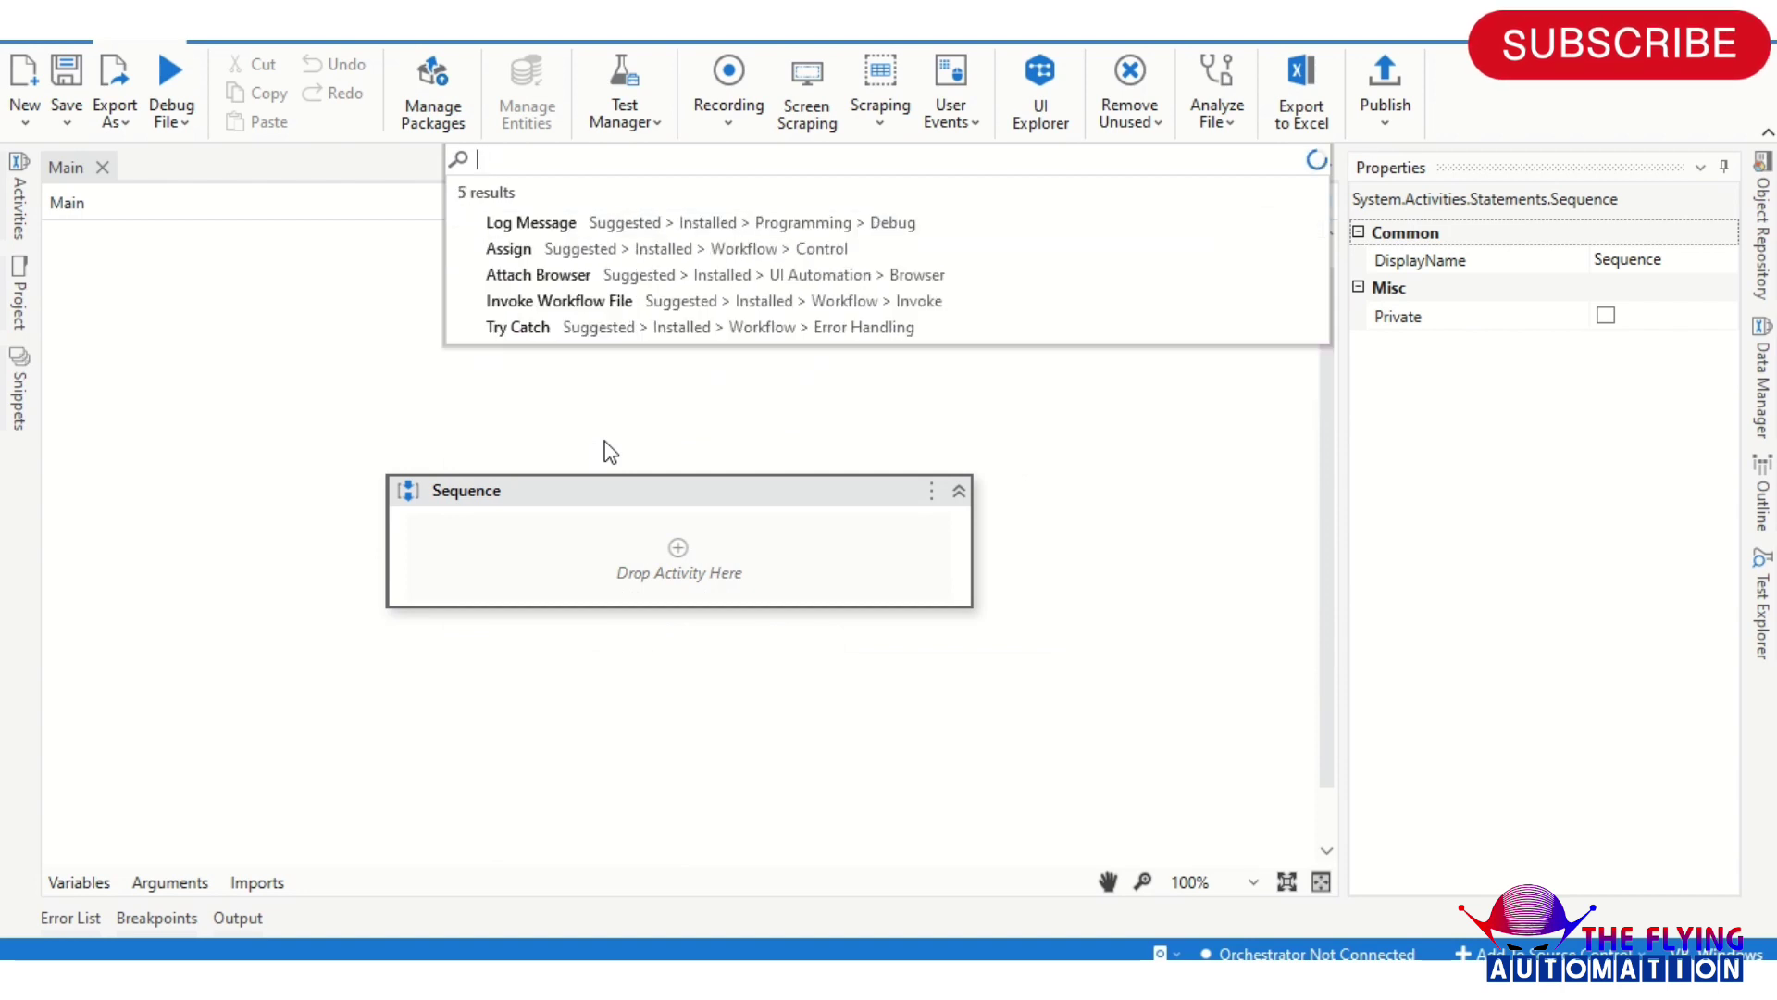
text(get)
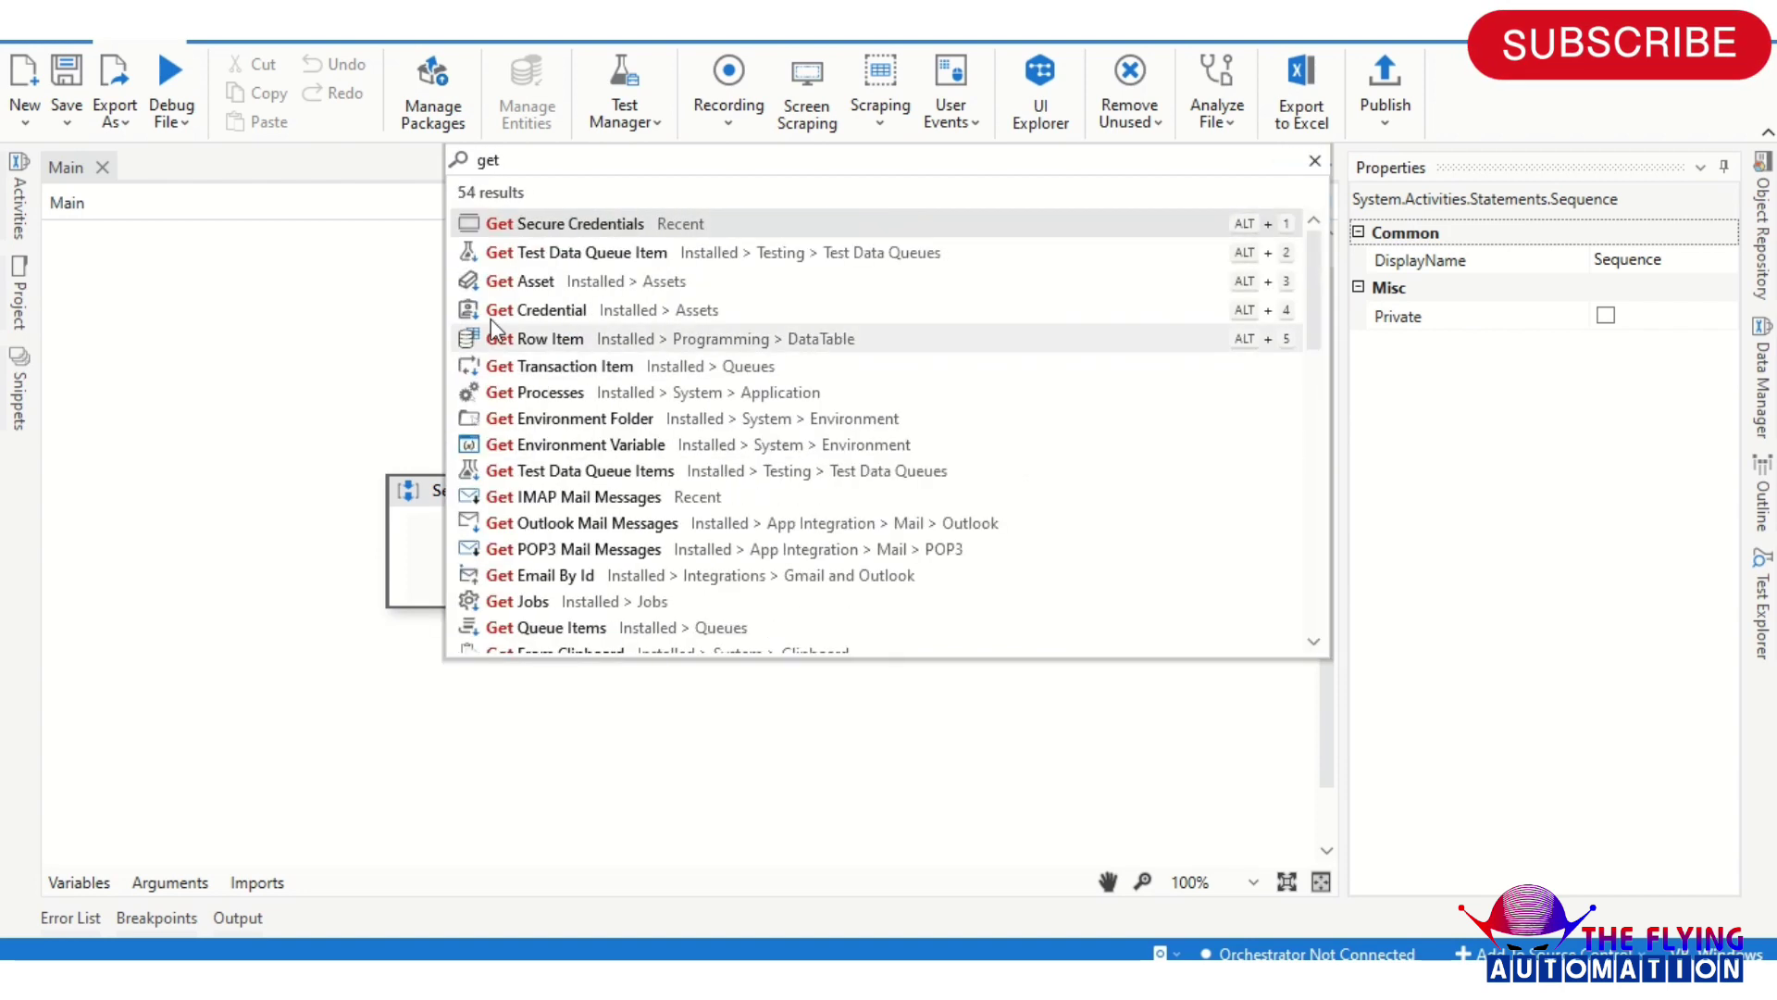
key(Escape)
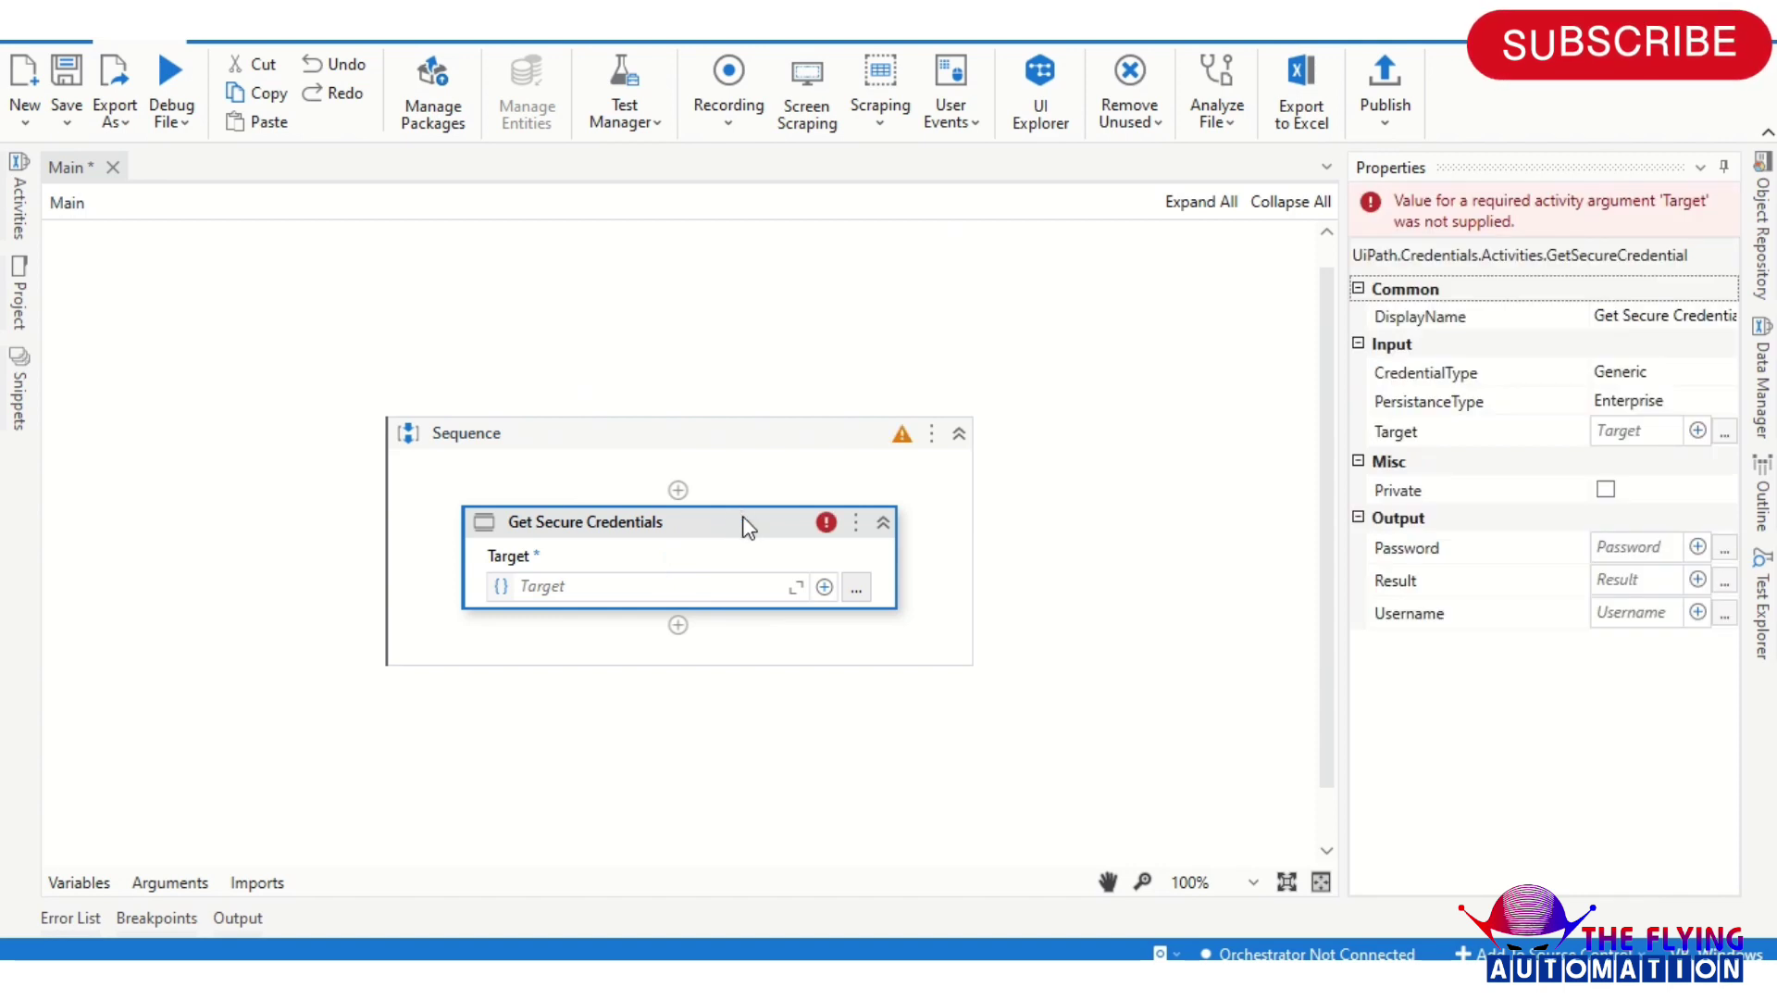
Set the credential activity's Target to "RobotCredential"
click(572, 590)
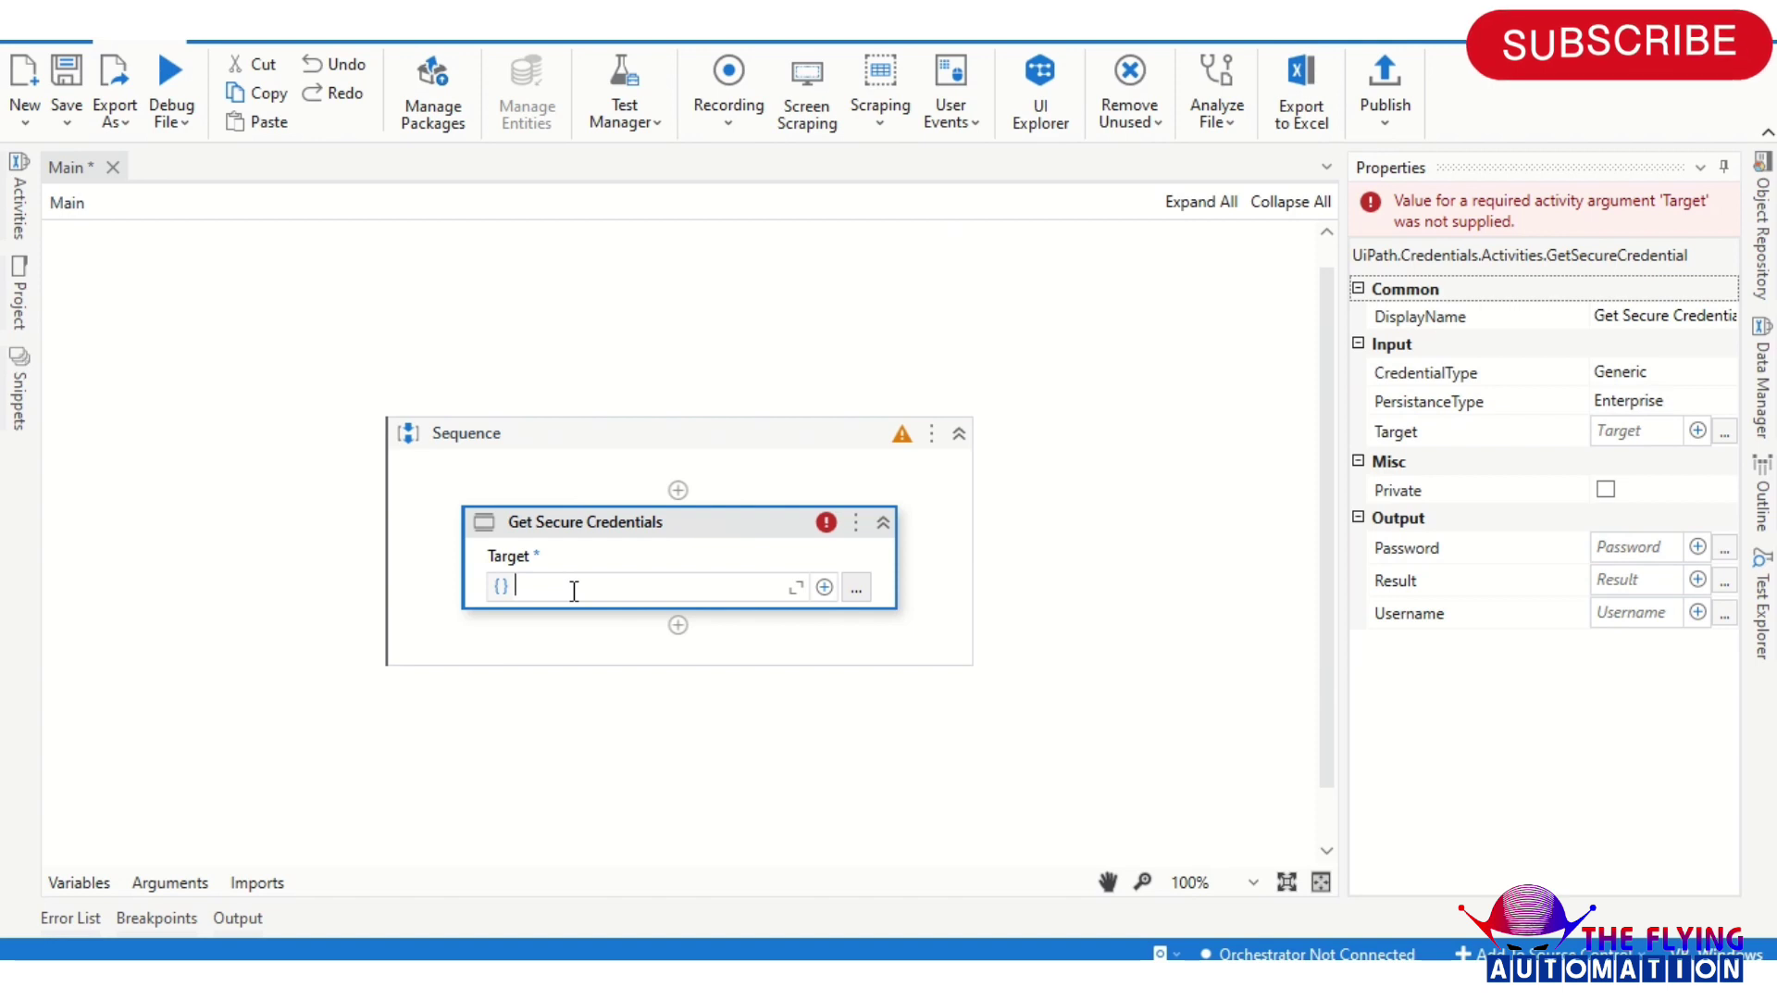
text(")
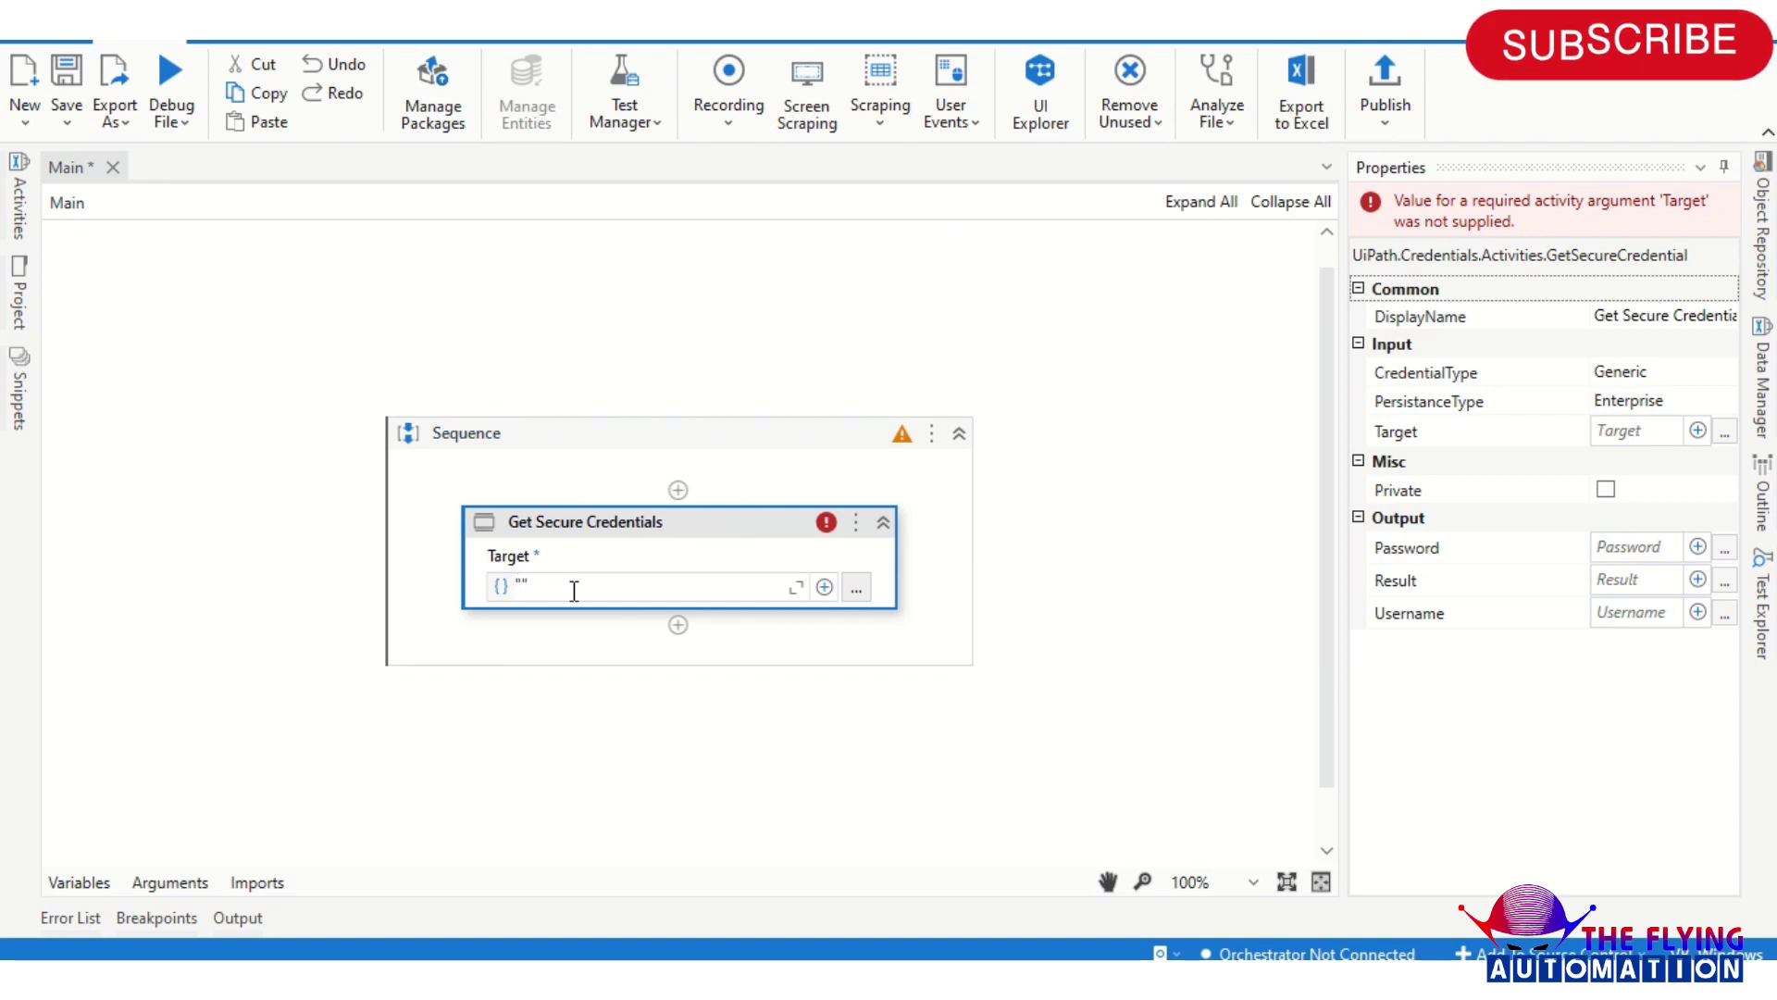
text(Rob)
text(ot)
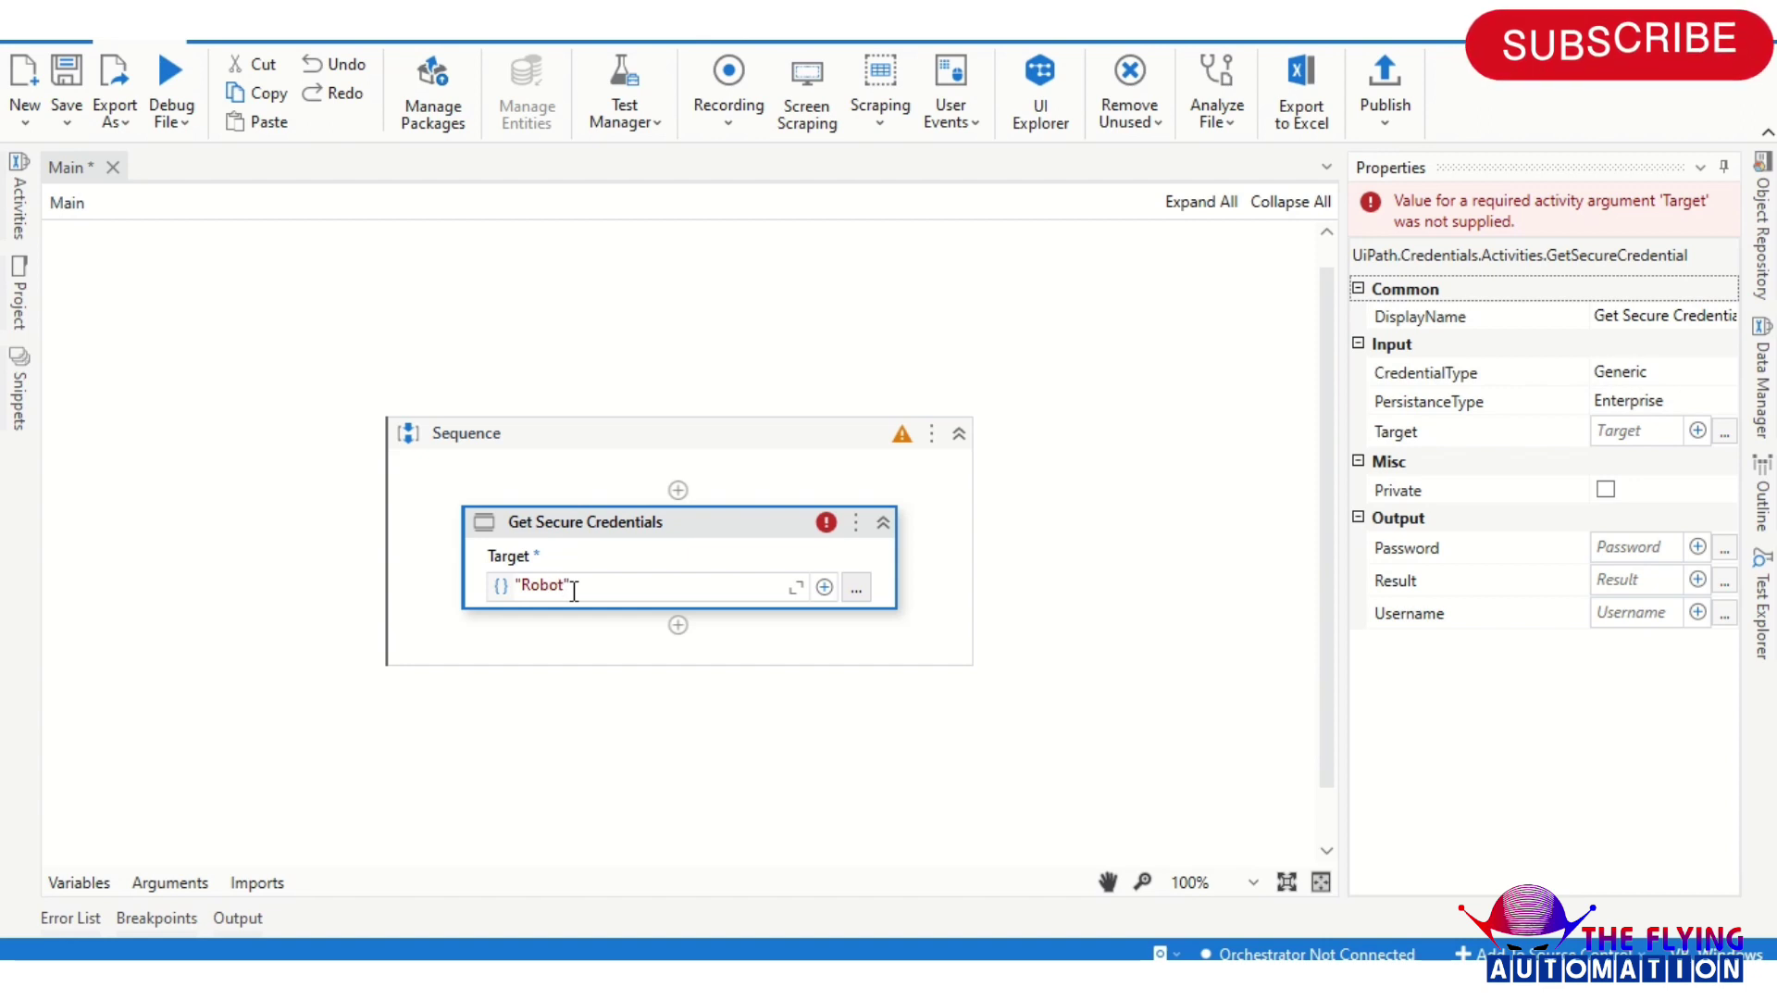
text(Cr)
key(BackSpace)
text(edent)
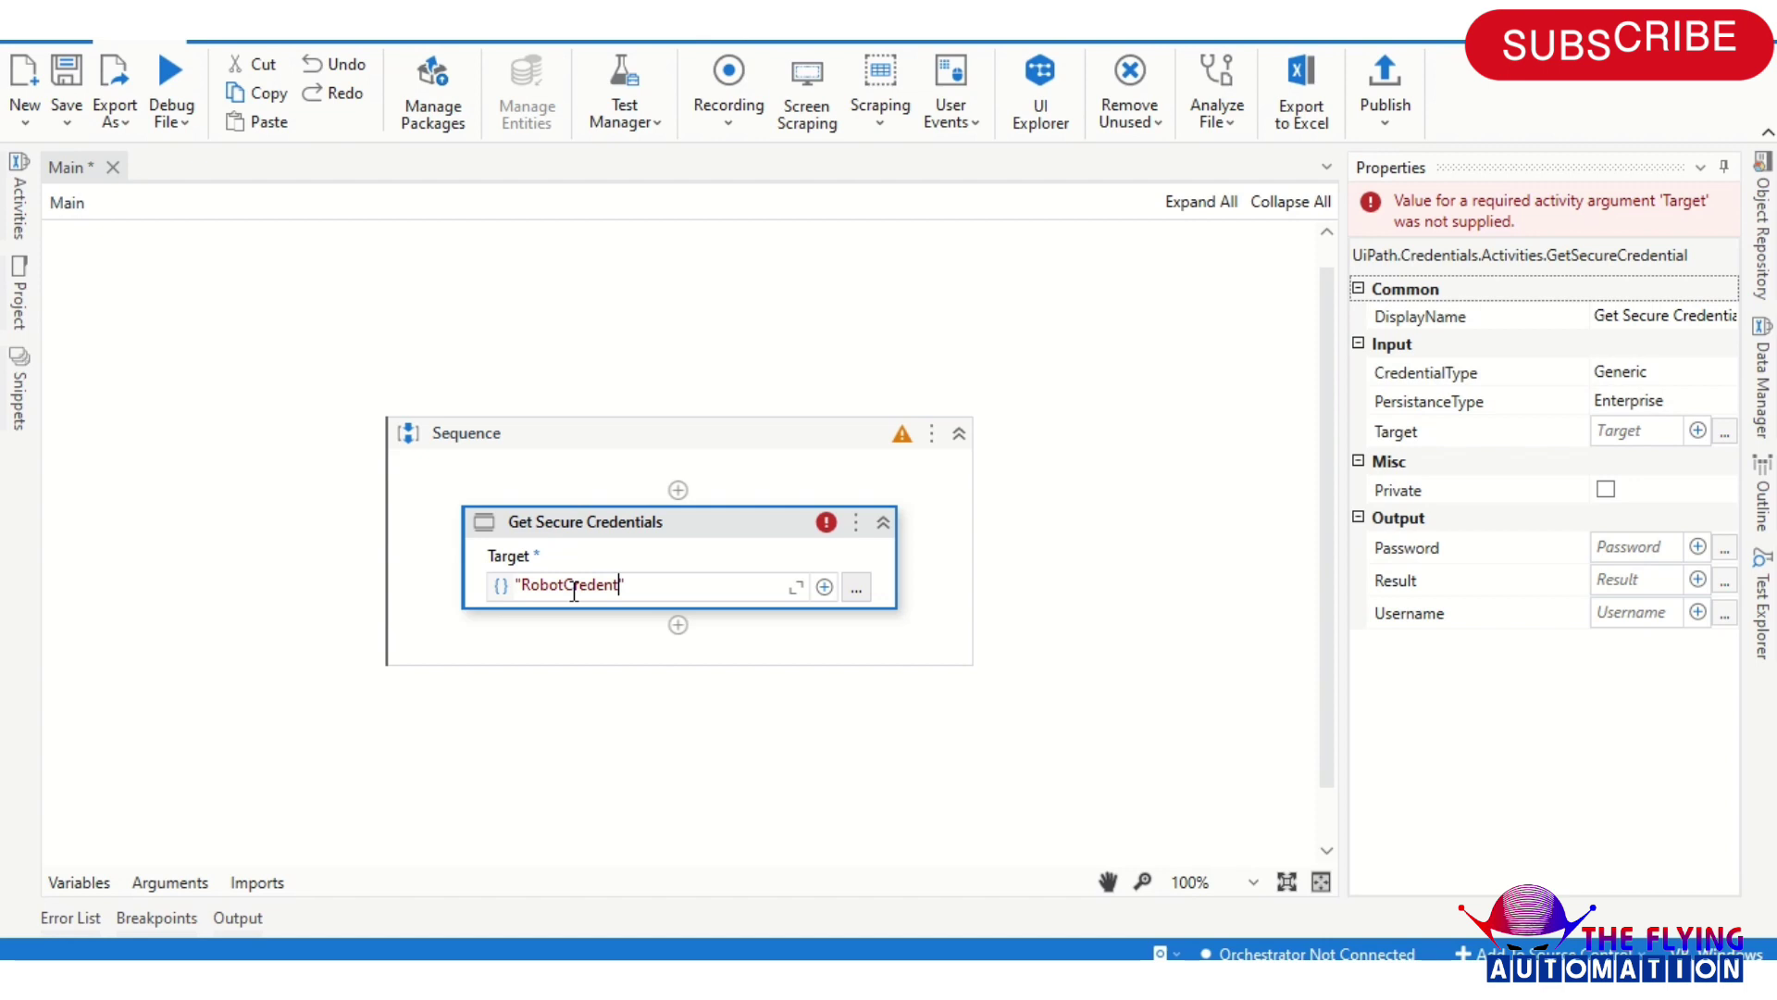
text(ial)
click(1008, 595)
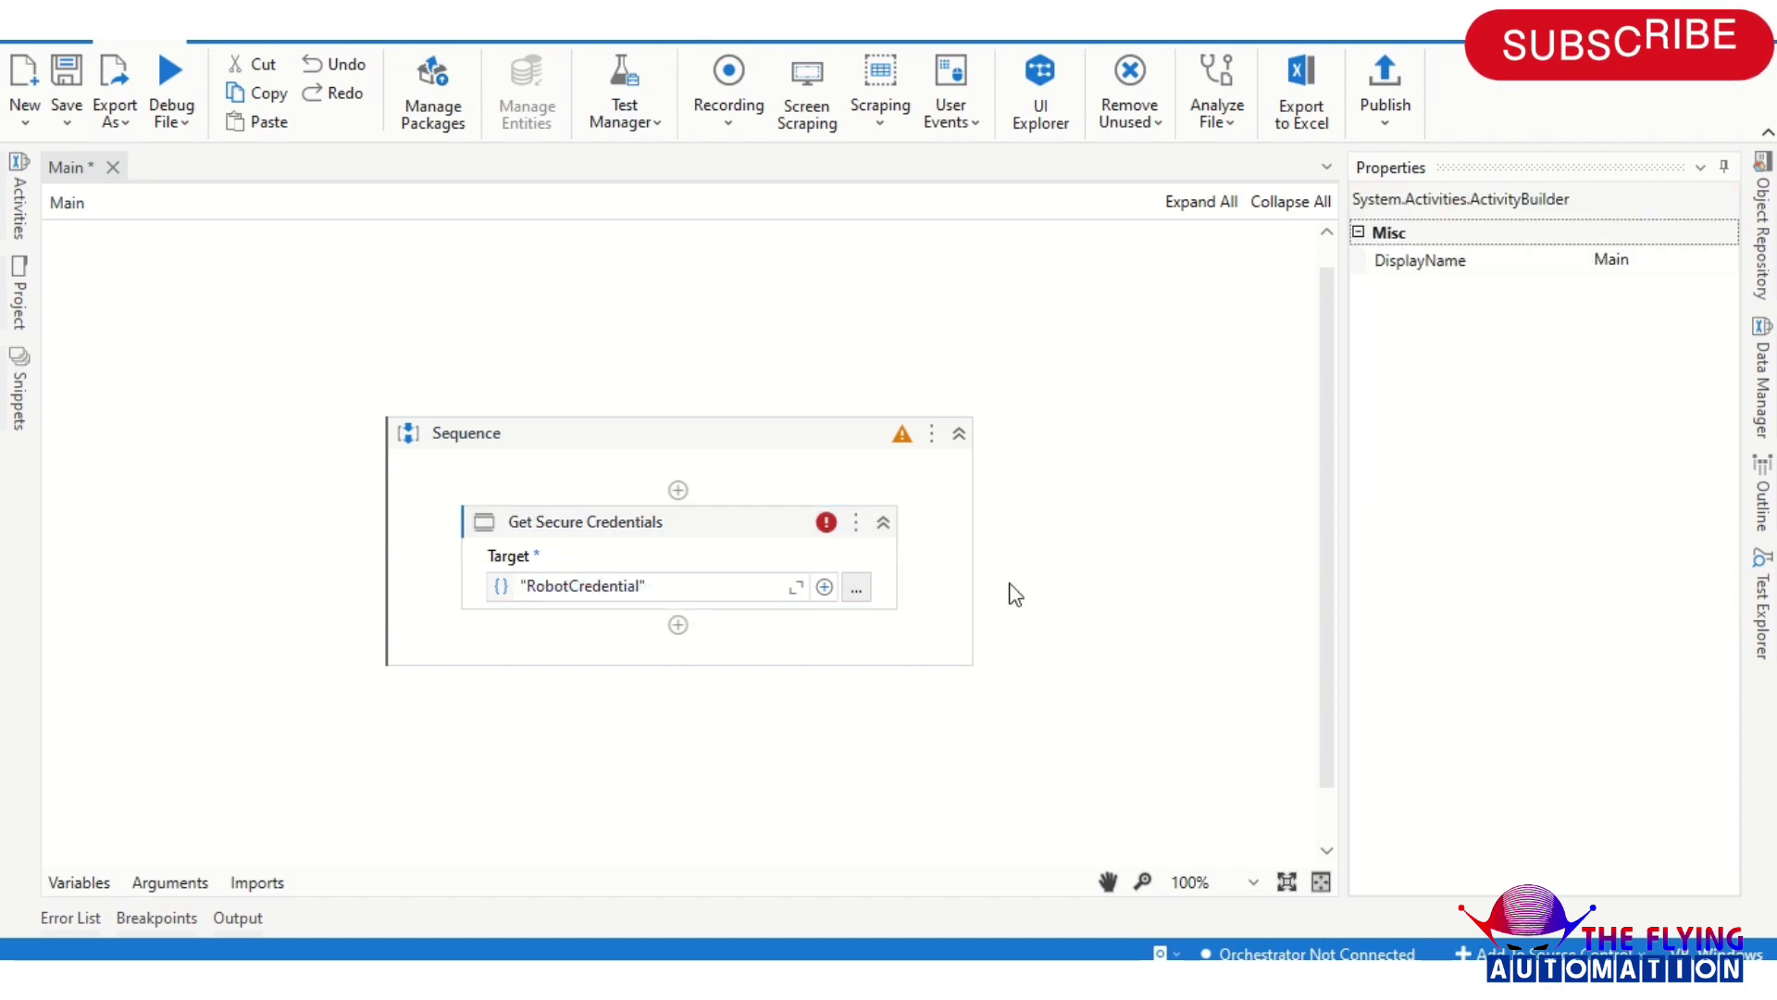
Store the credential's Password output in a new variable named Password
click(650, 533)
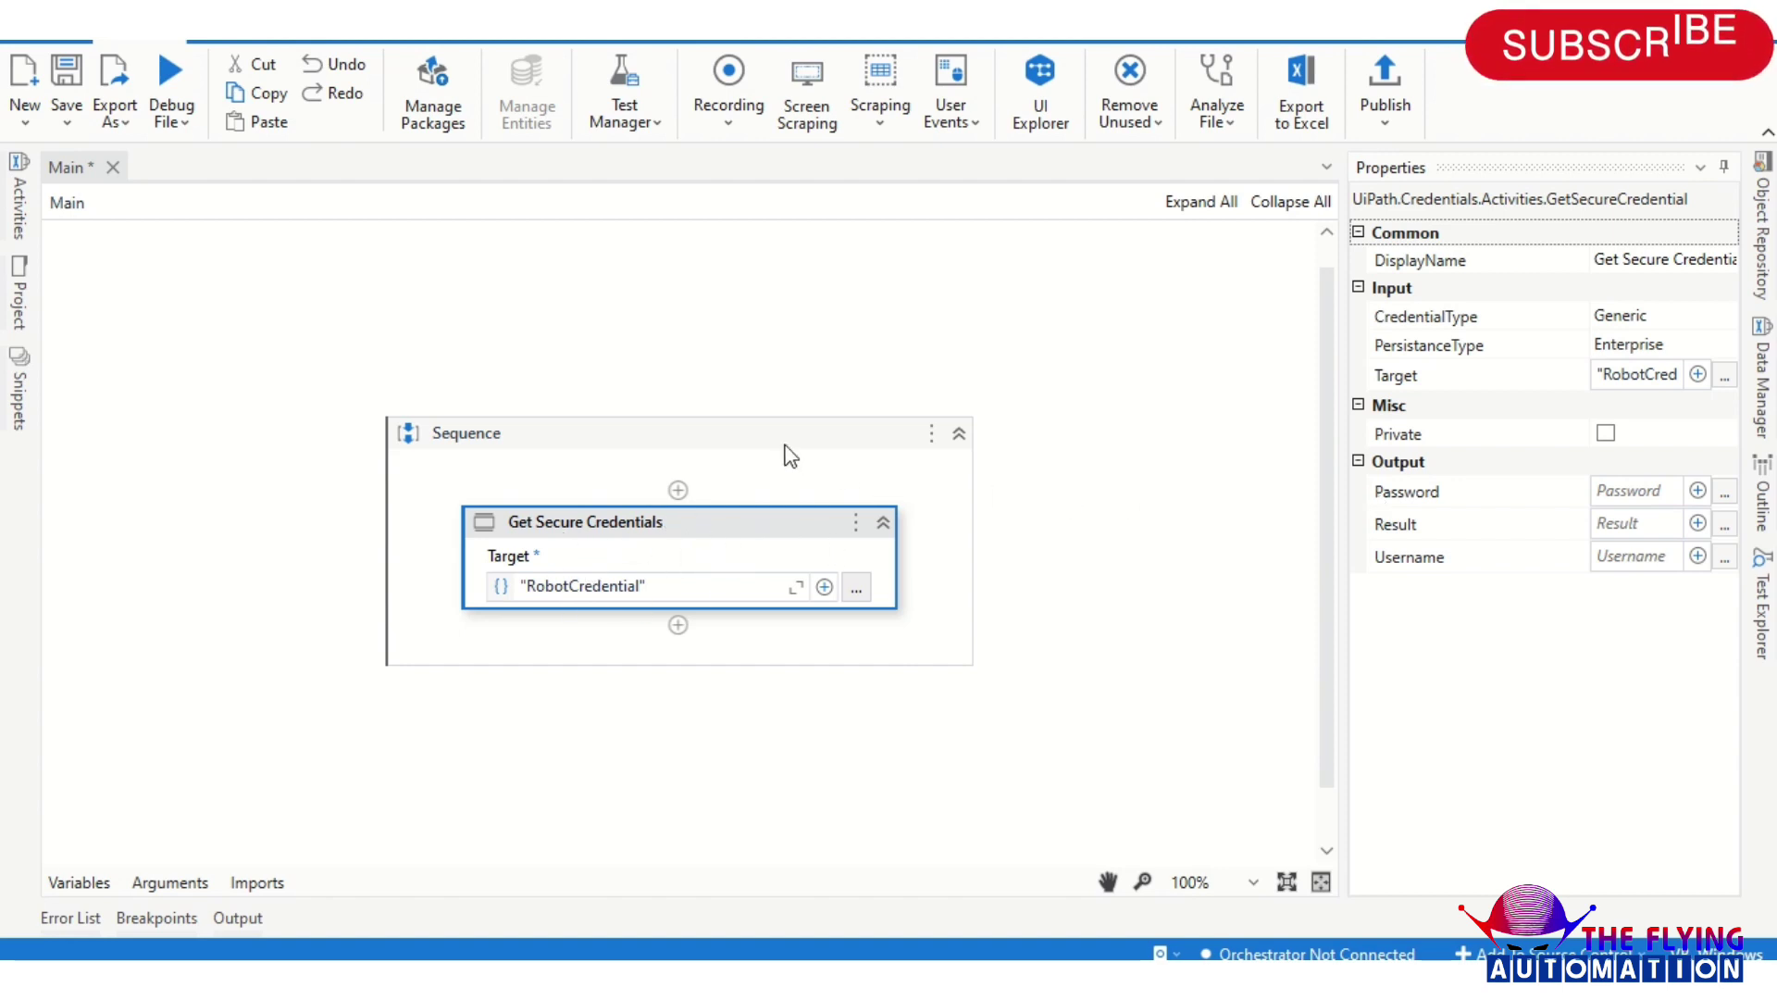
click(1631, 489)
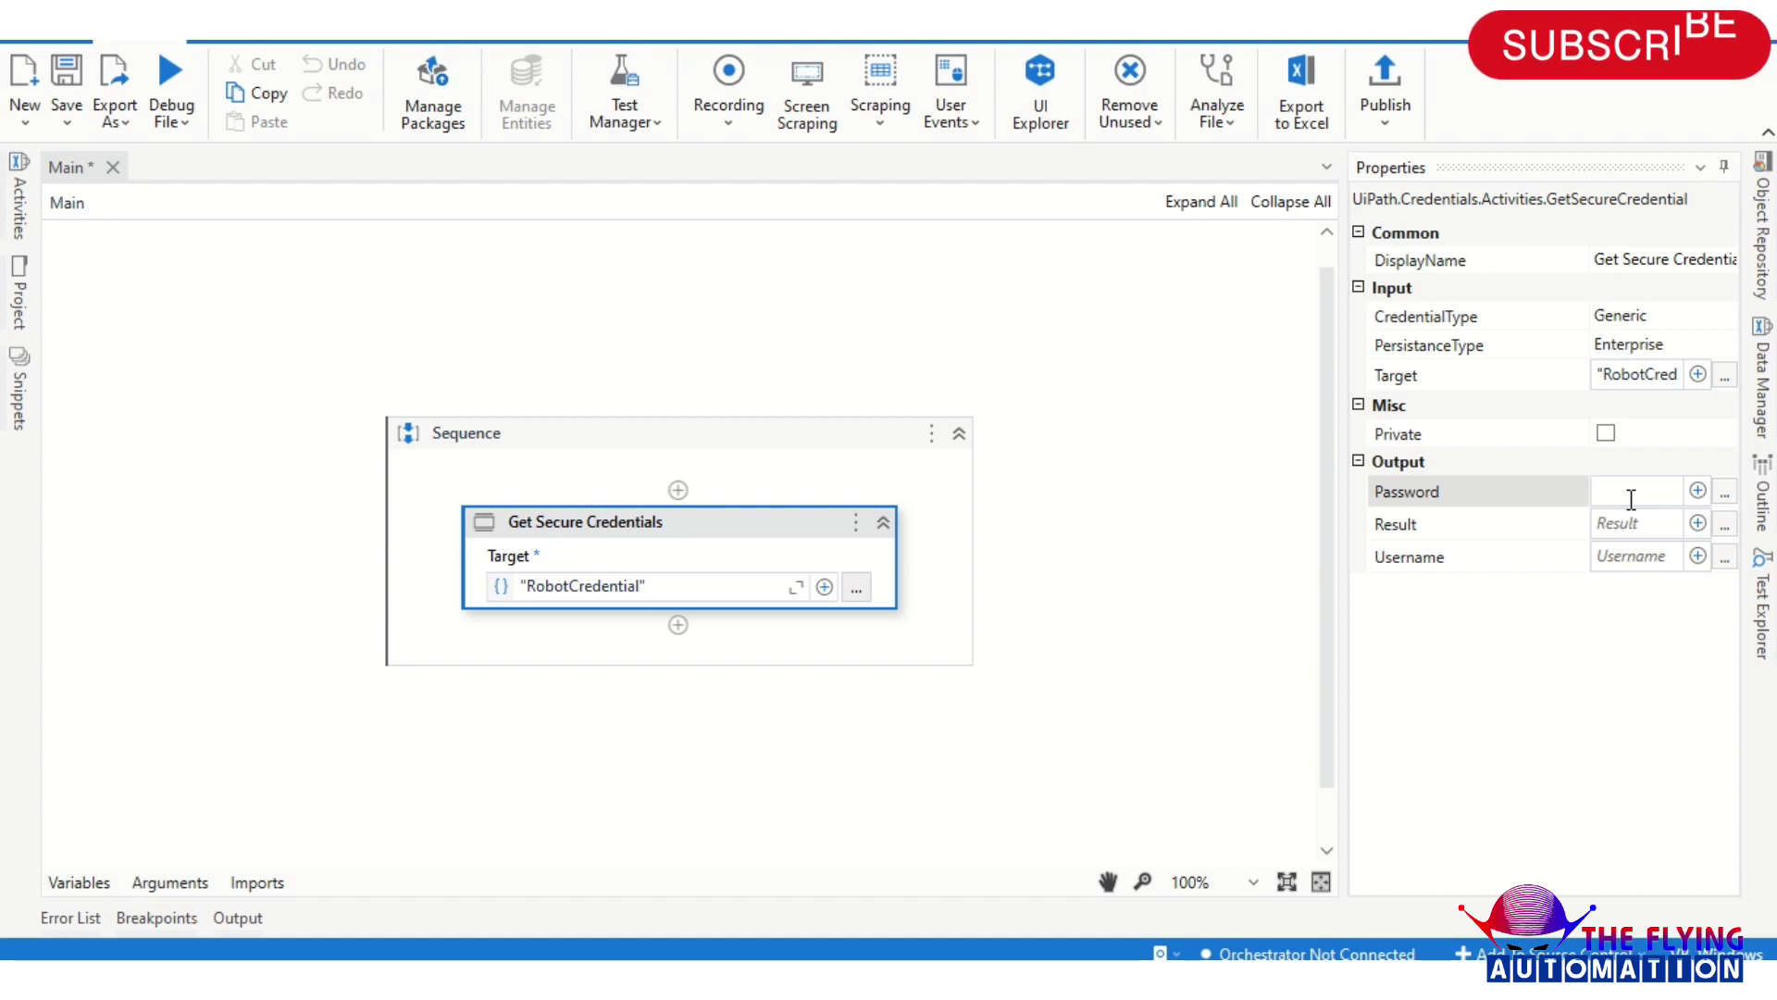
key(ctrl+k)
text(Pa)
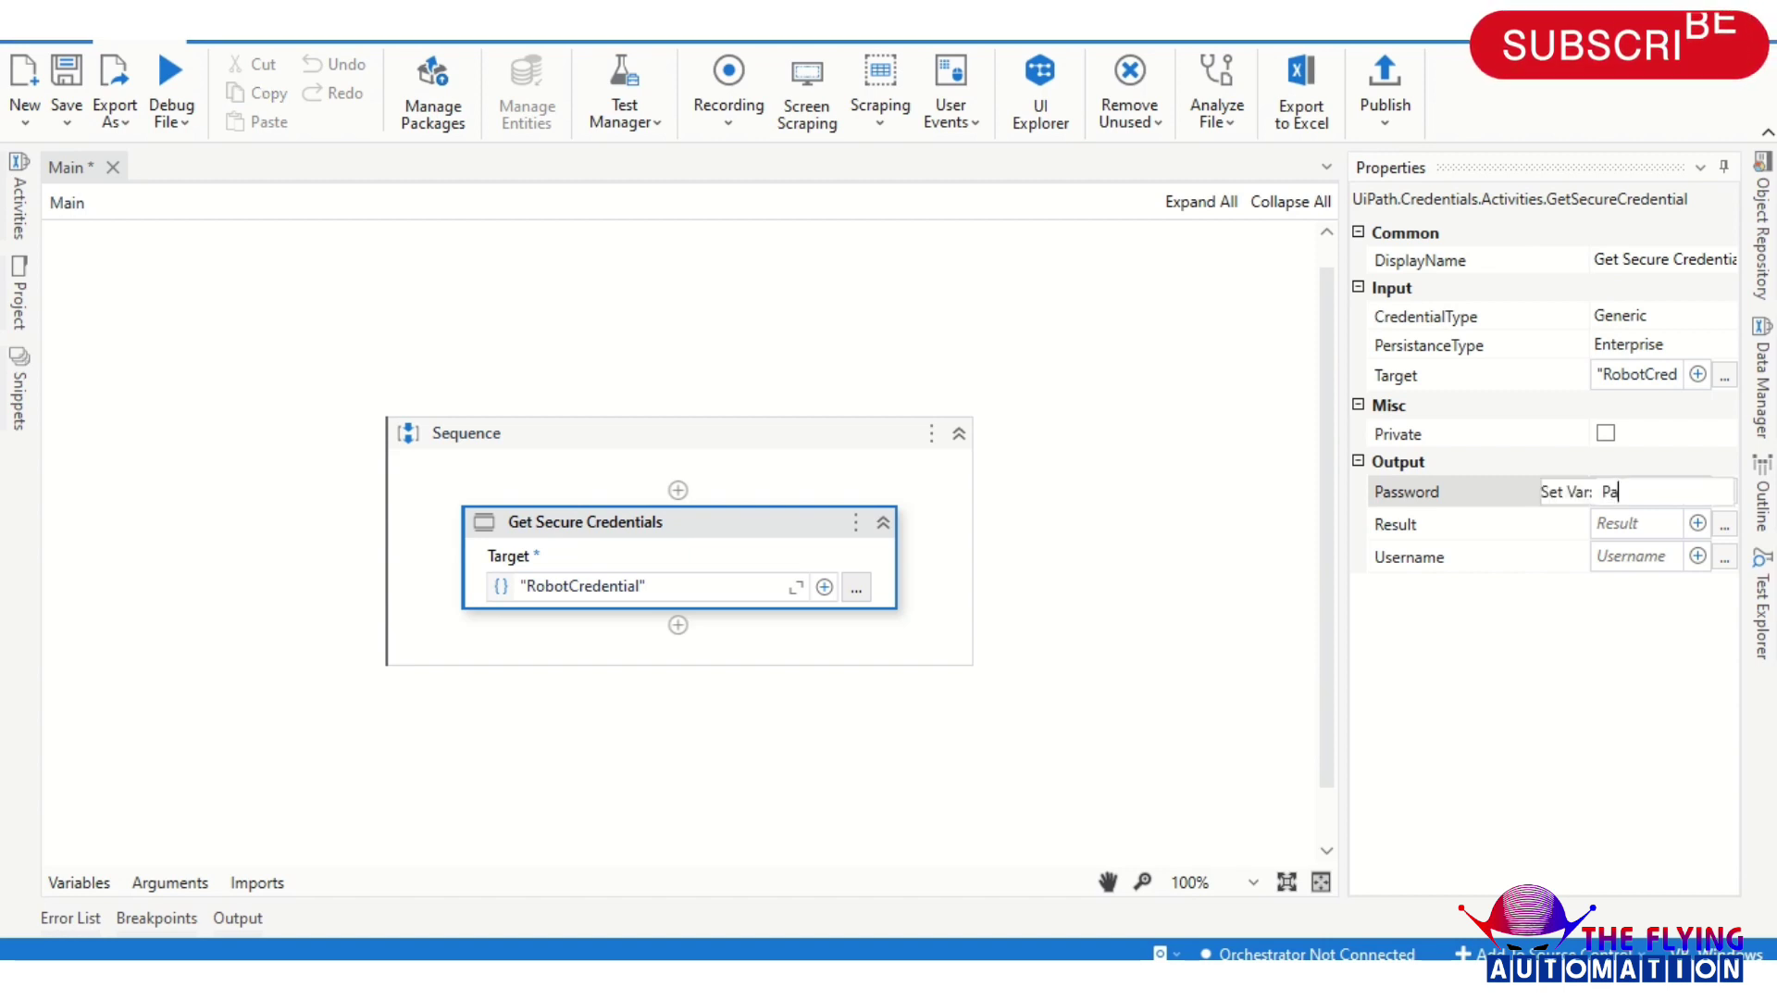
text(ssword)
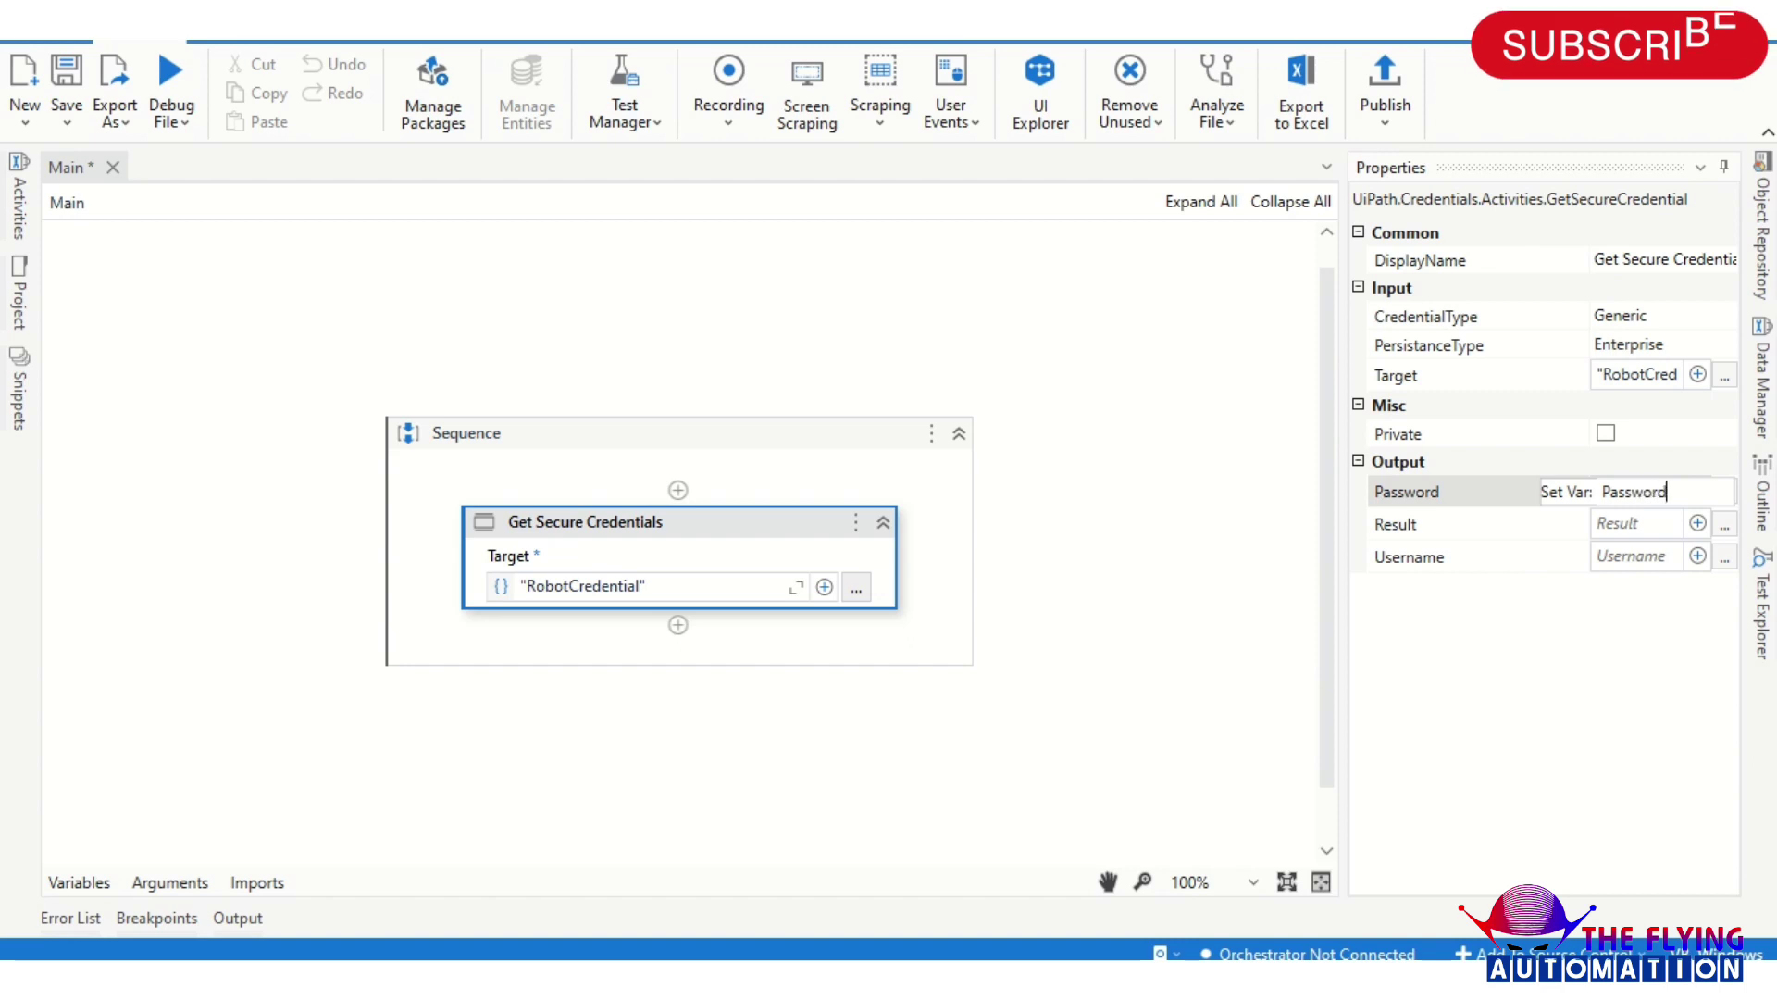
key(Return)
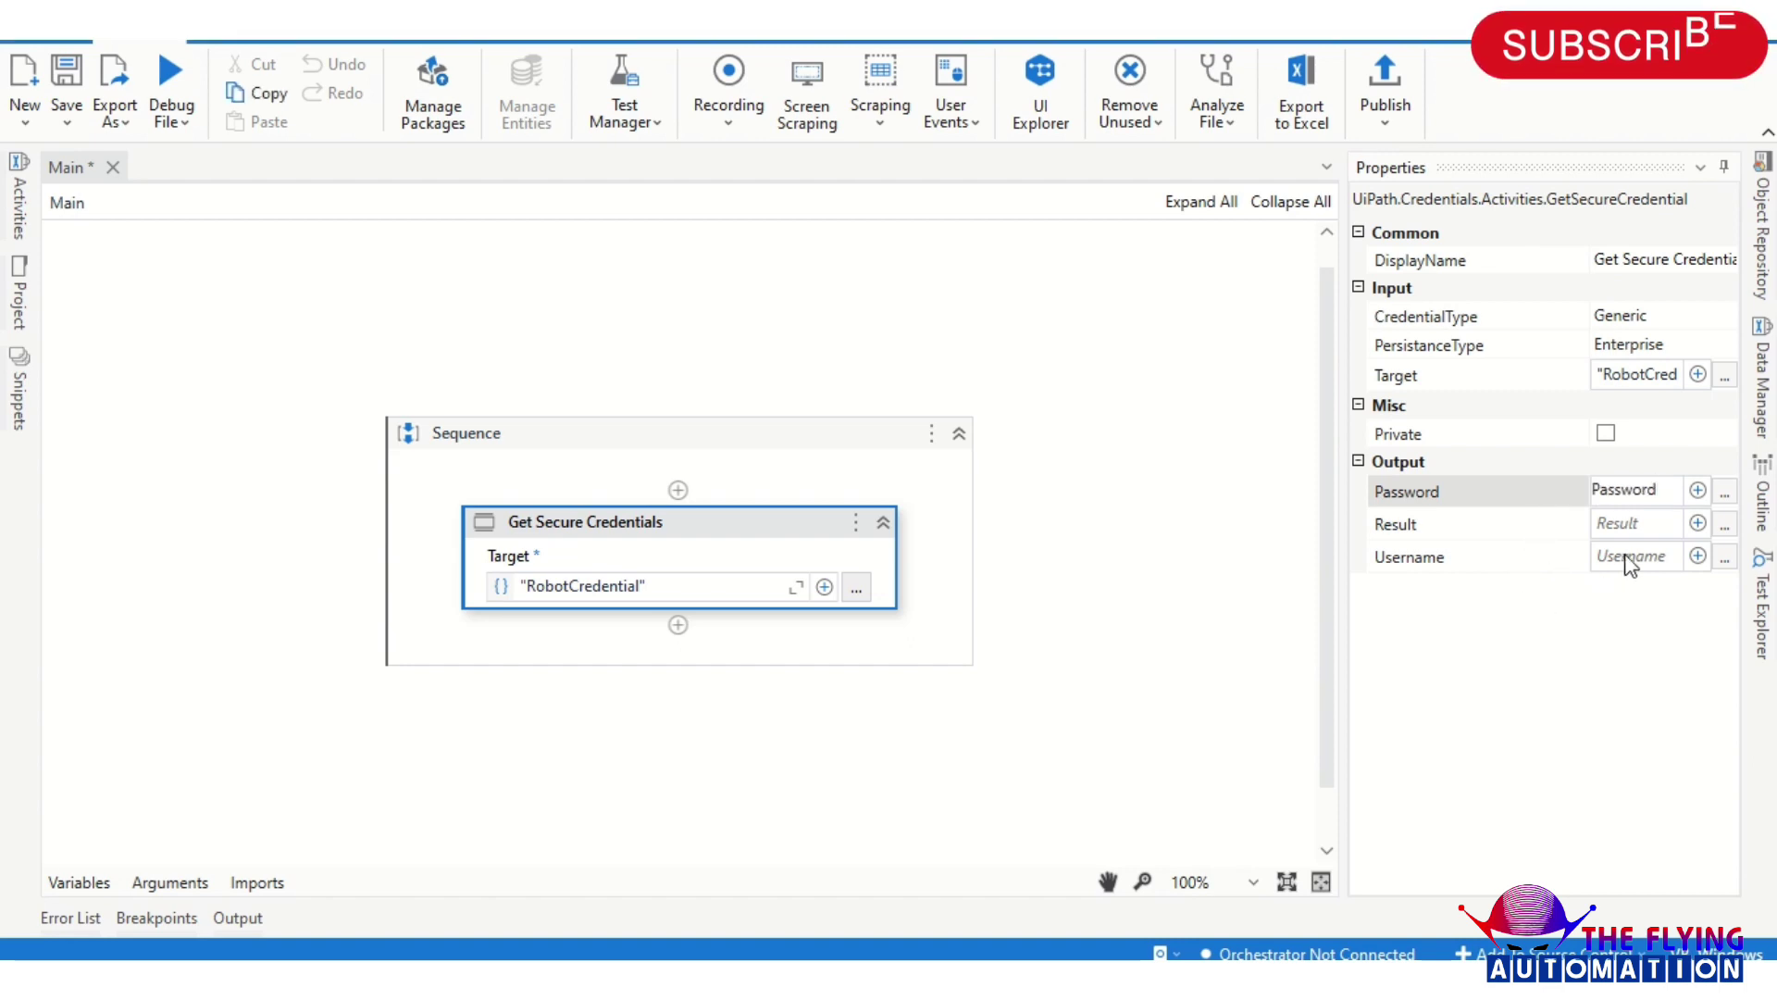
Store the Username output in a new variable named Username and verify the outputs
click(1628, 557)
key(ctrl+k)
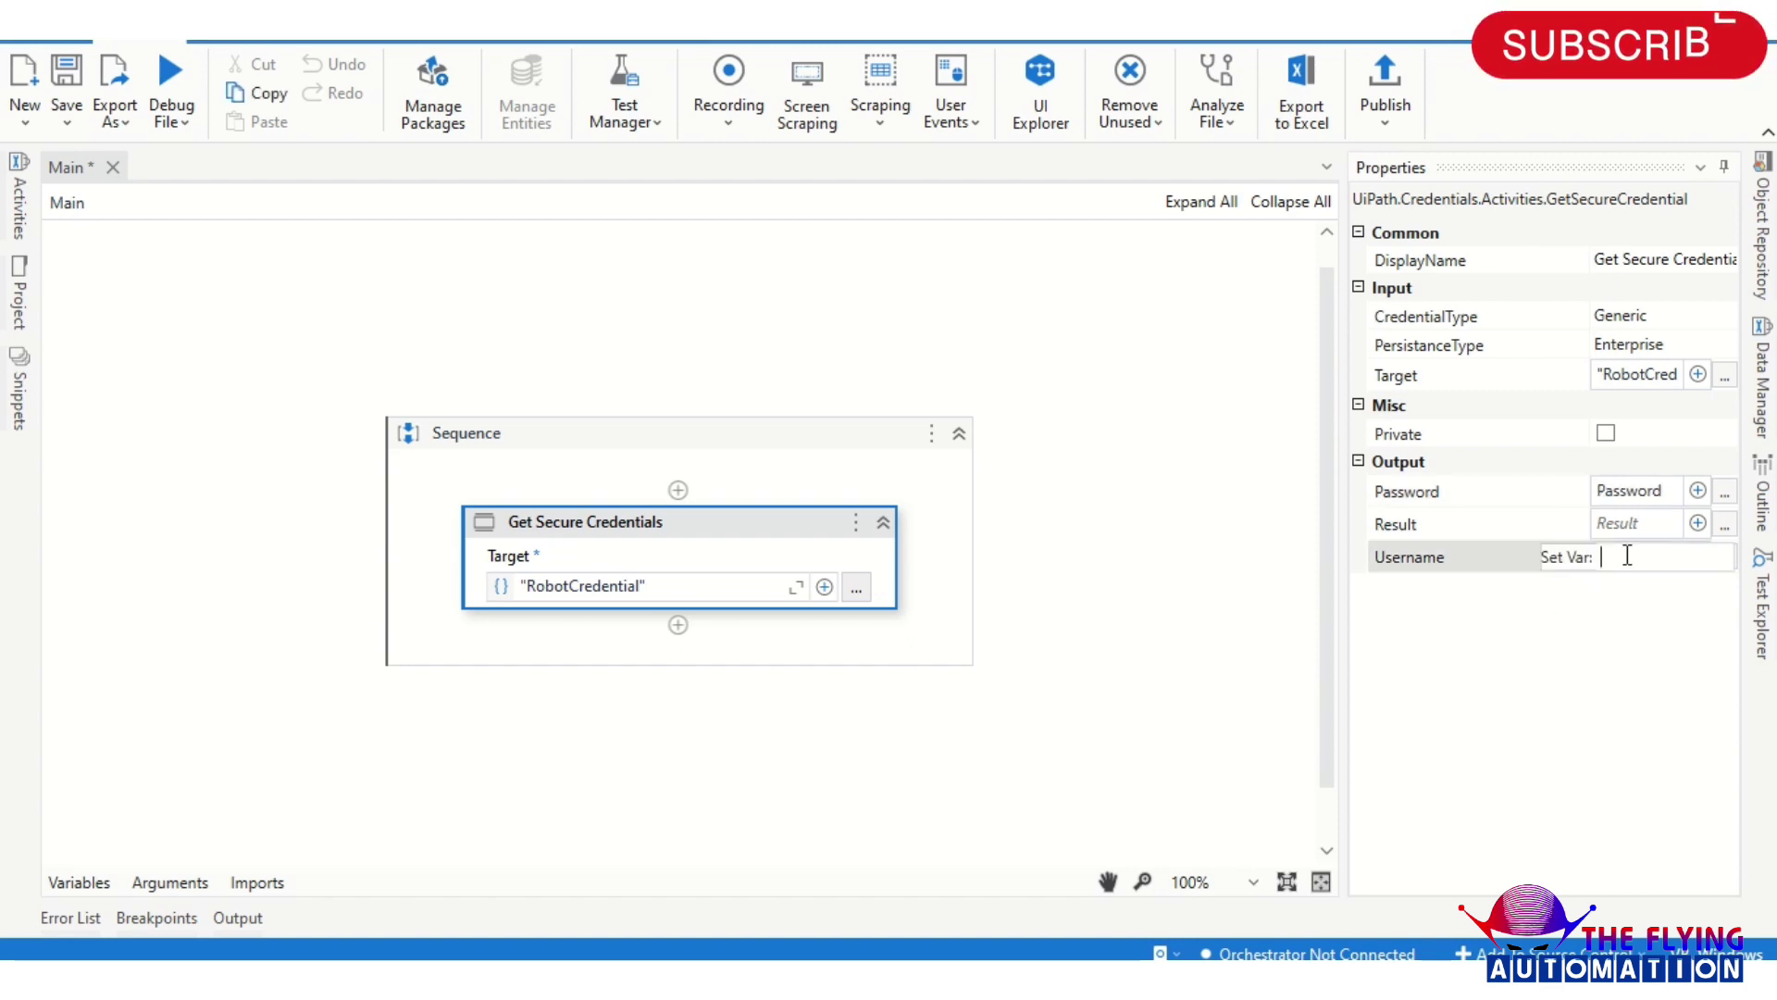
text(u)
text(sername)
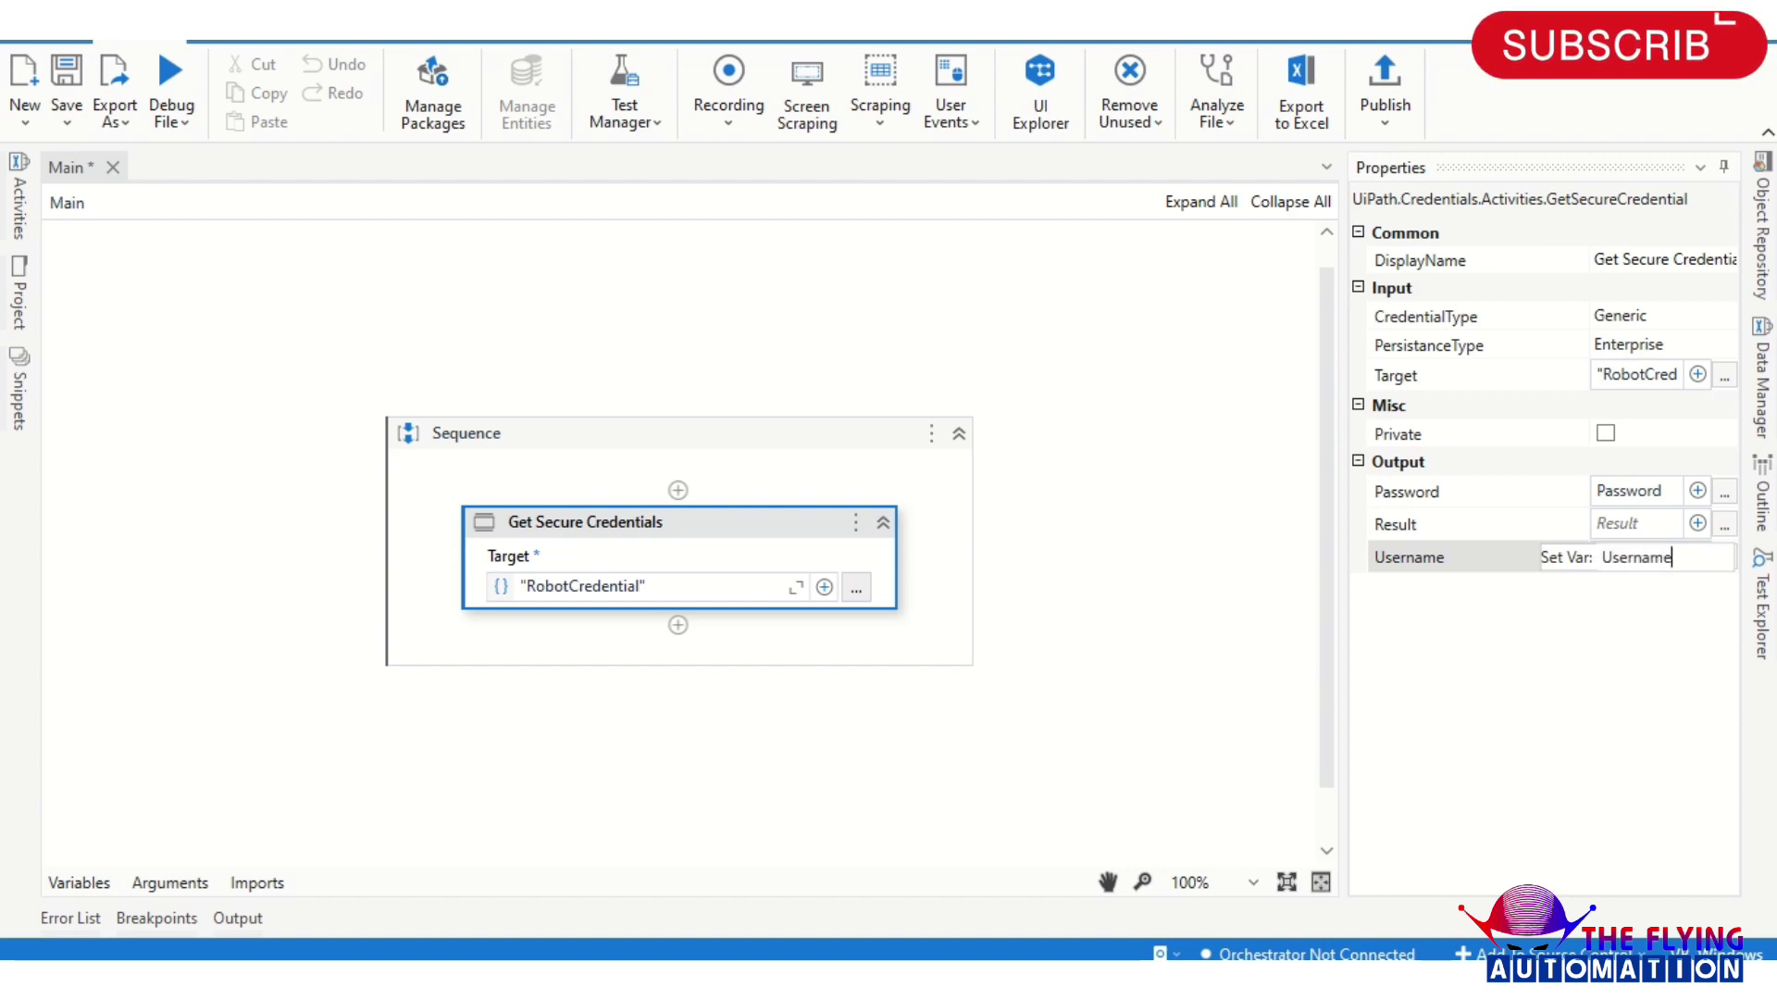
key(Return)
click(1083, 540)
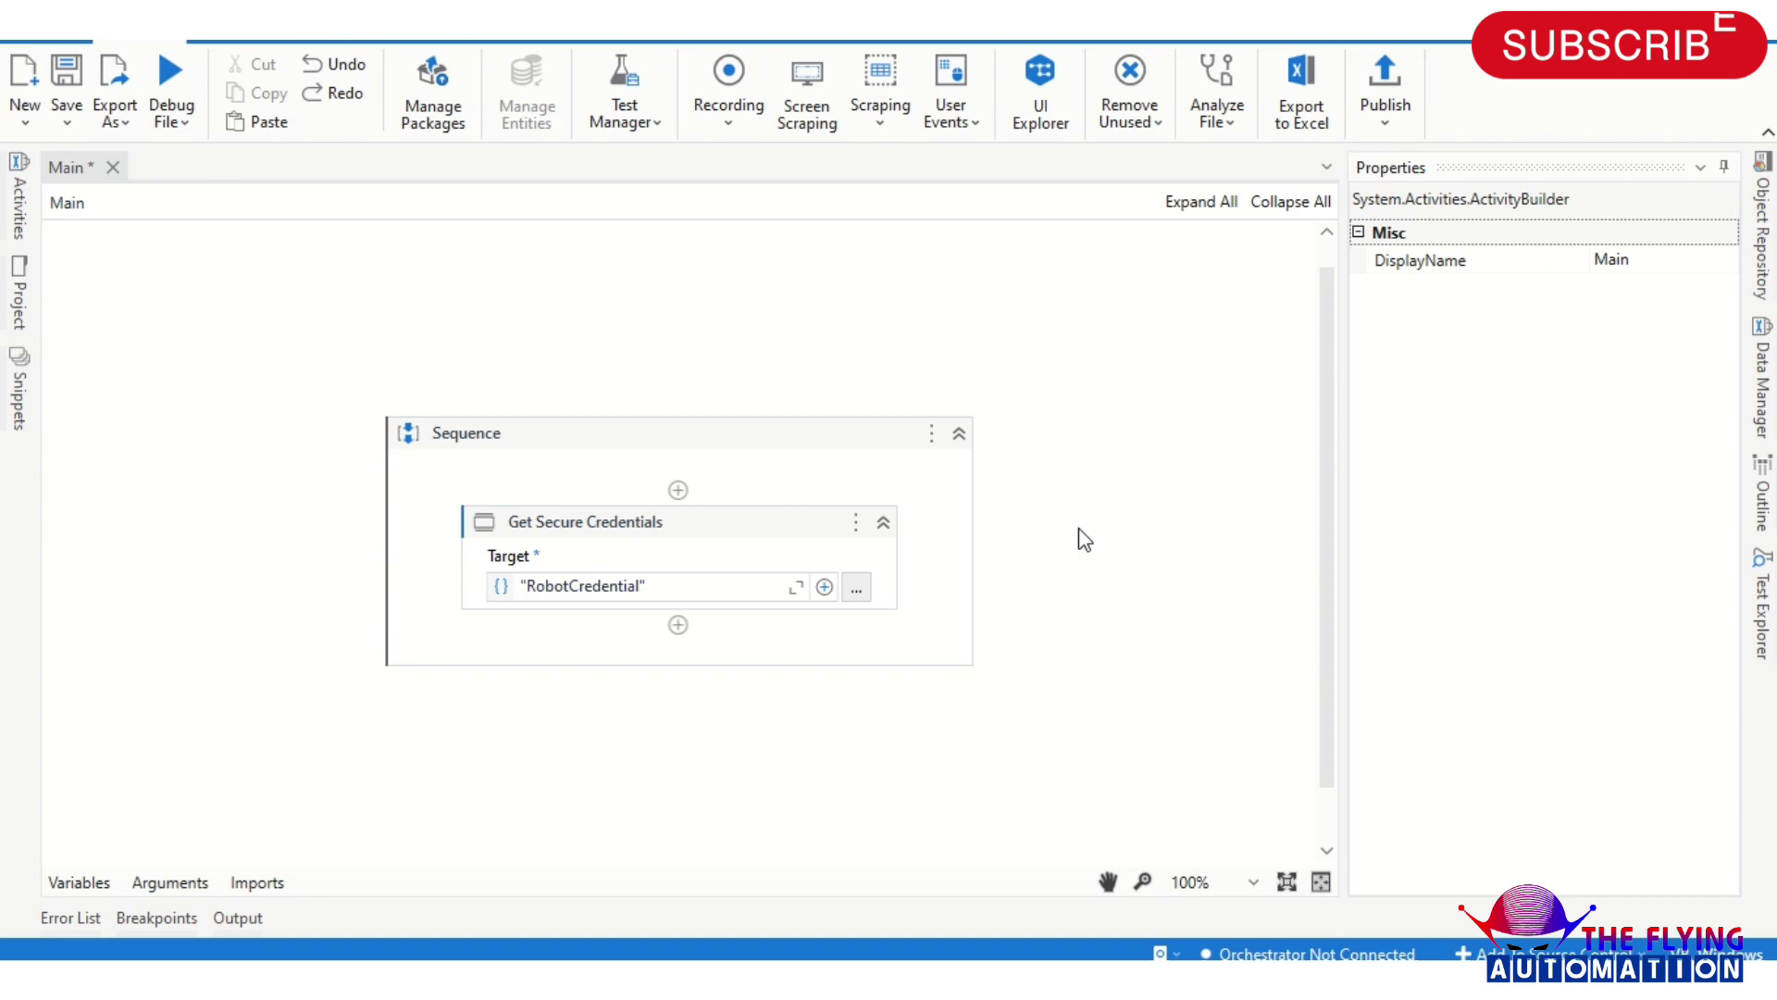
click(796, 511)
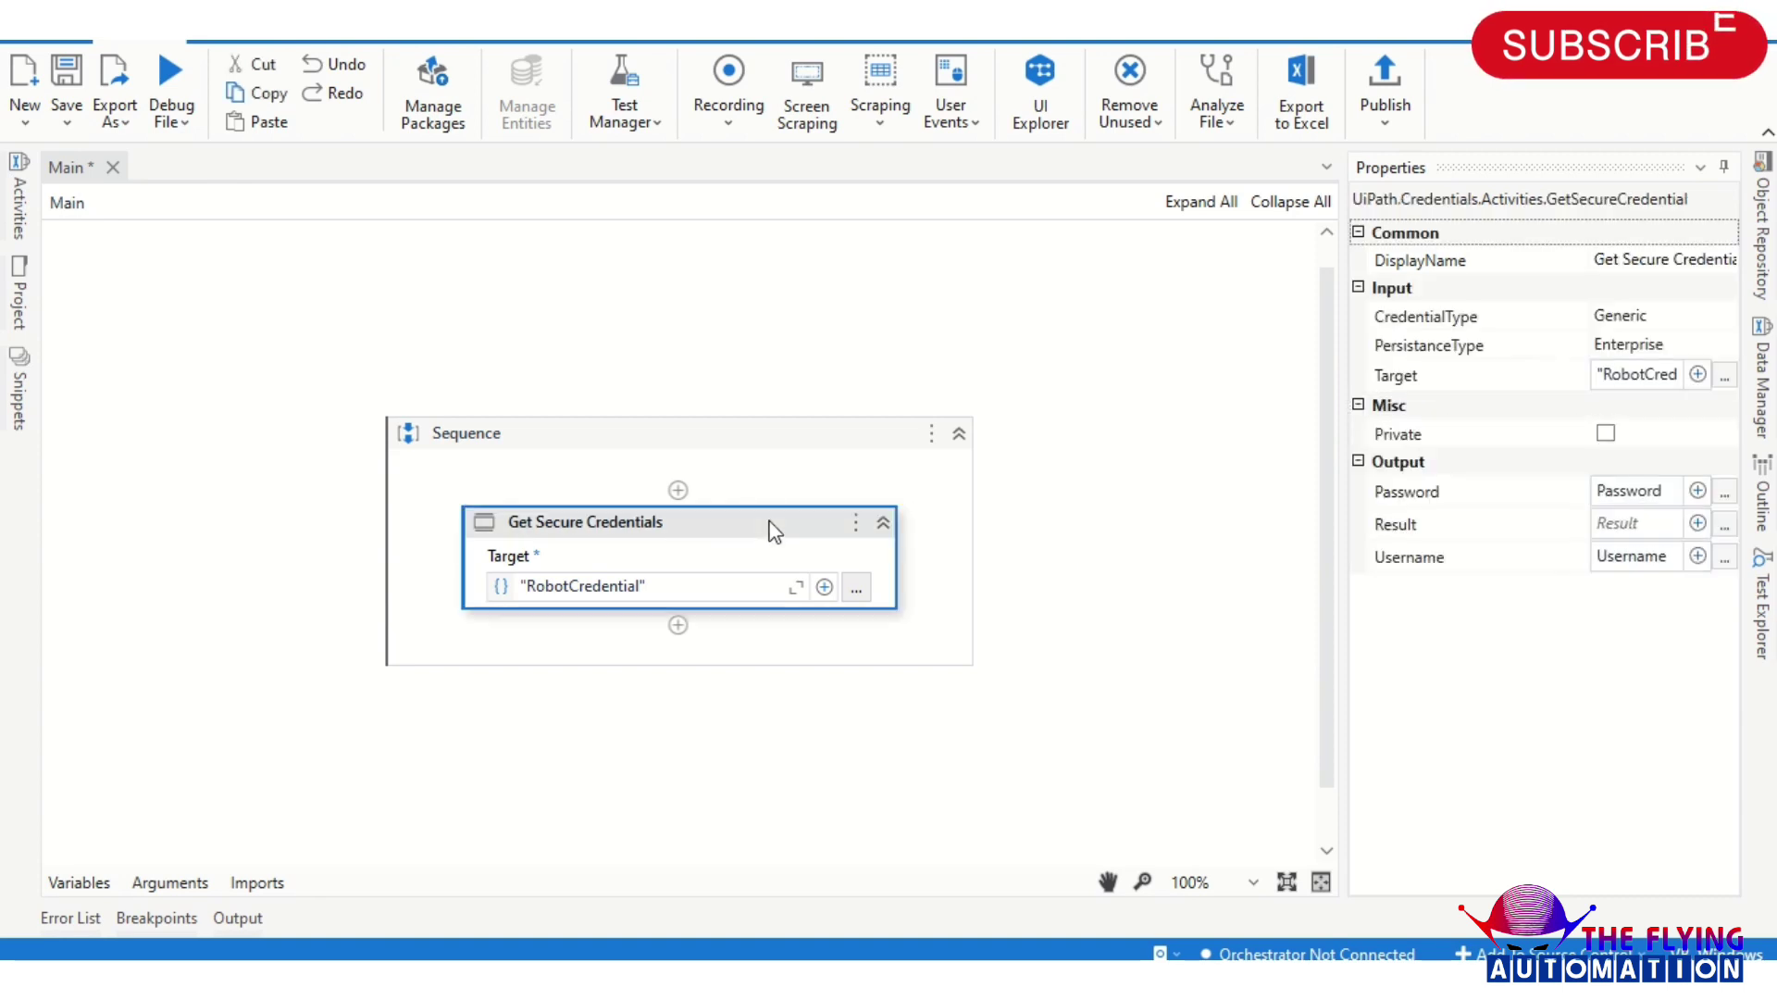
Add Get IMAP Mail Messages below Get Secure Credentials and select it to view its properties
click(1098, 500)
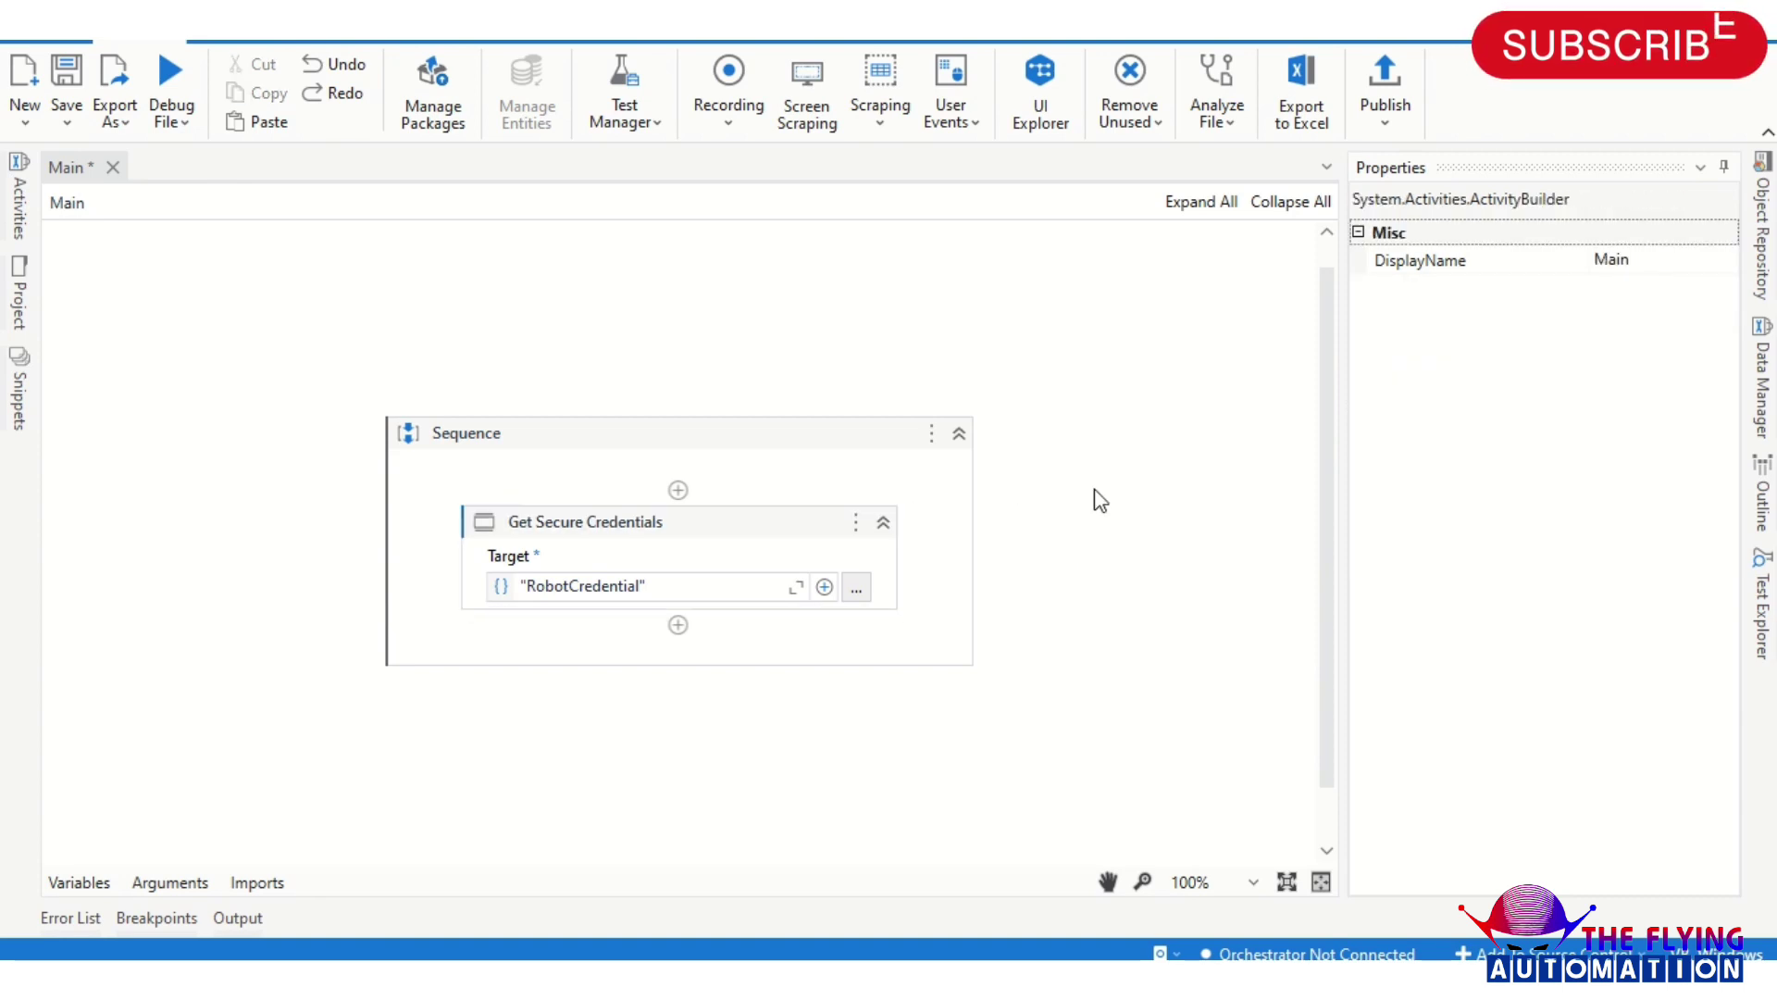
click(679, 629)
text(get)
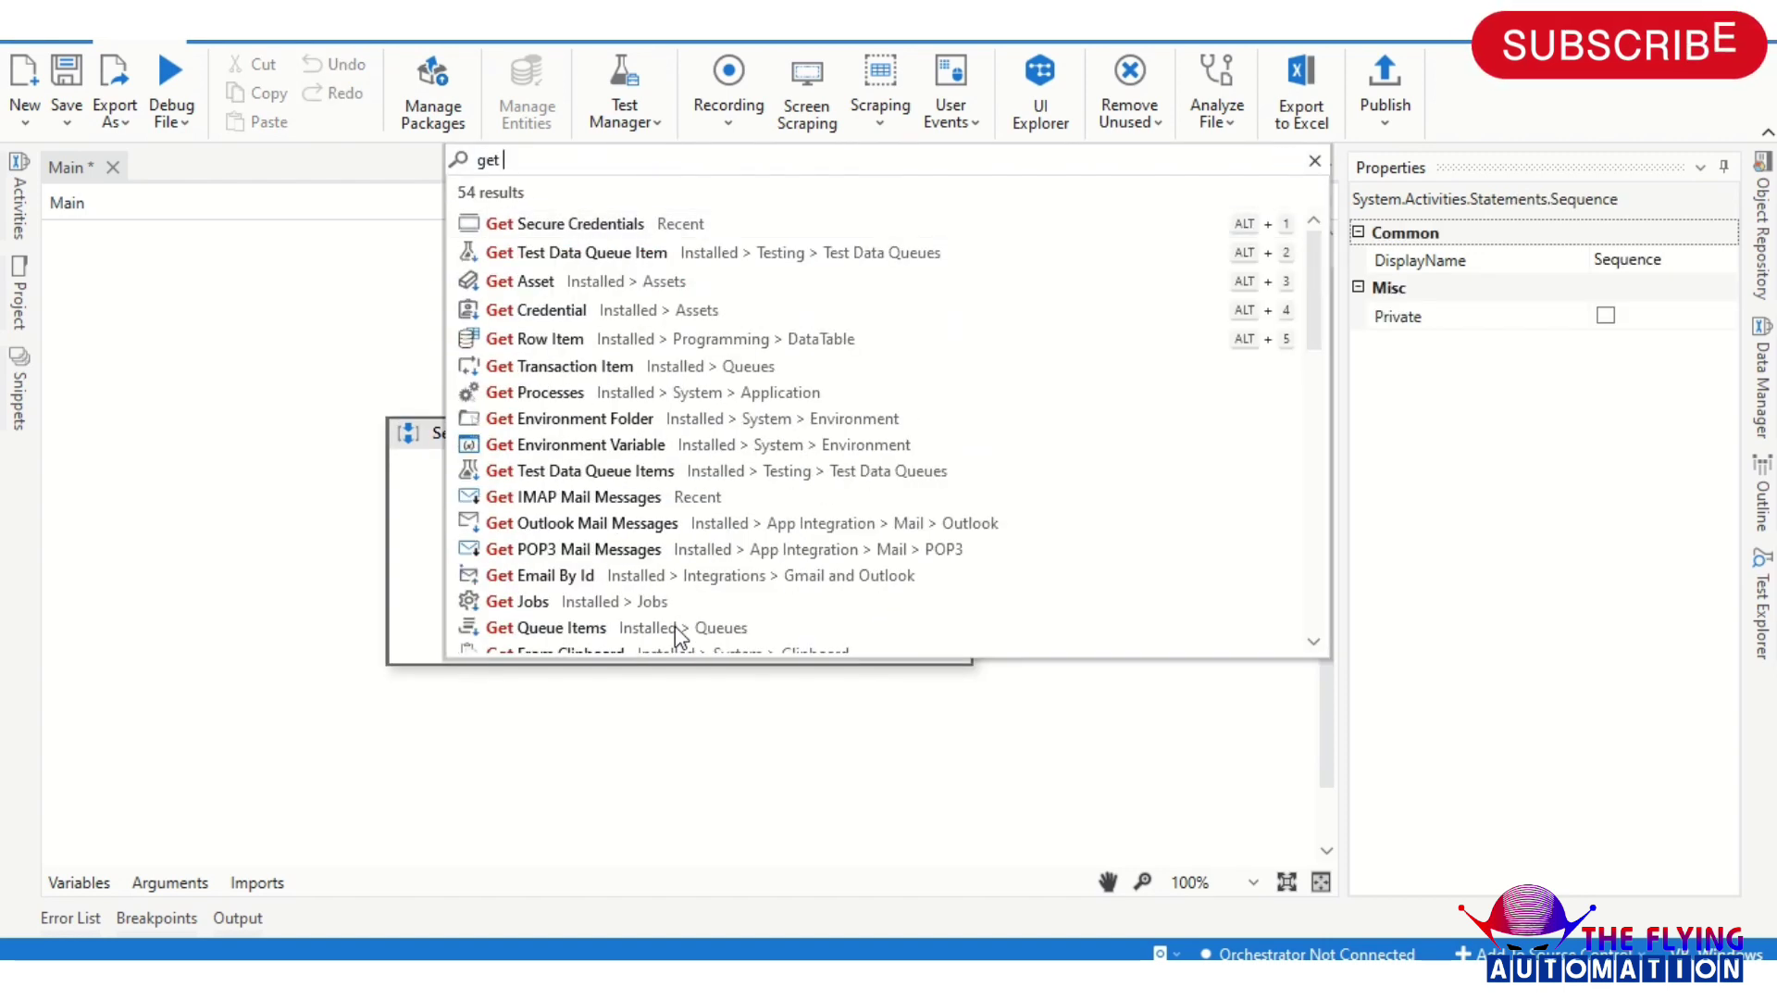
text( i)
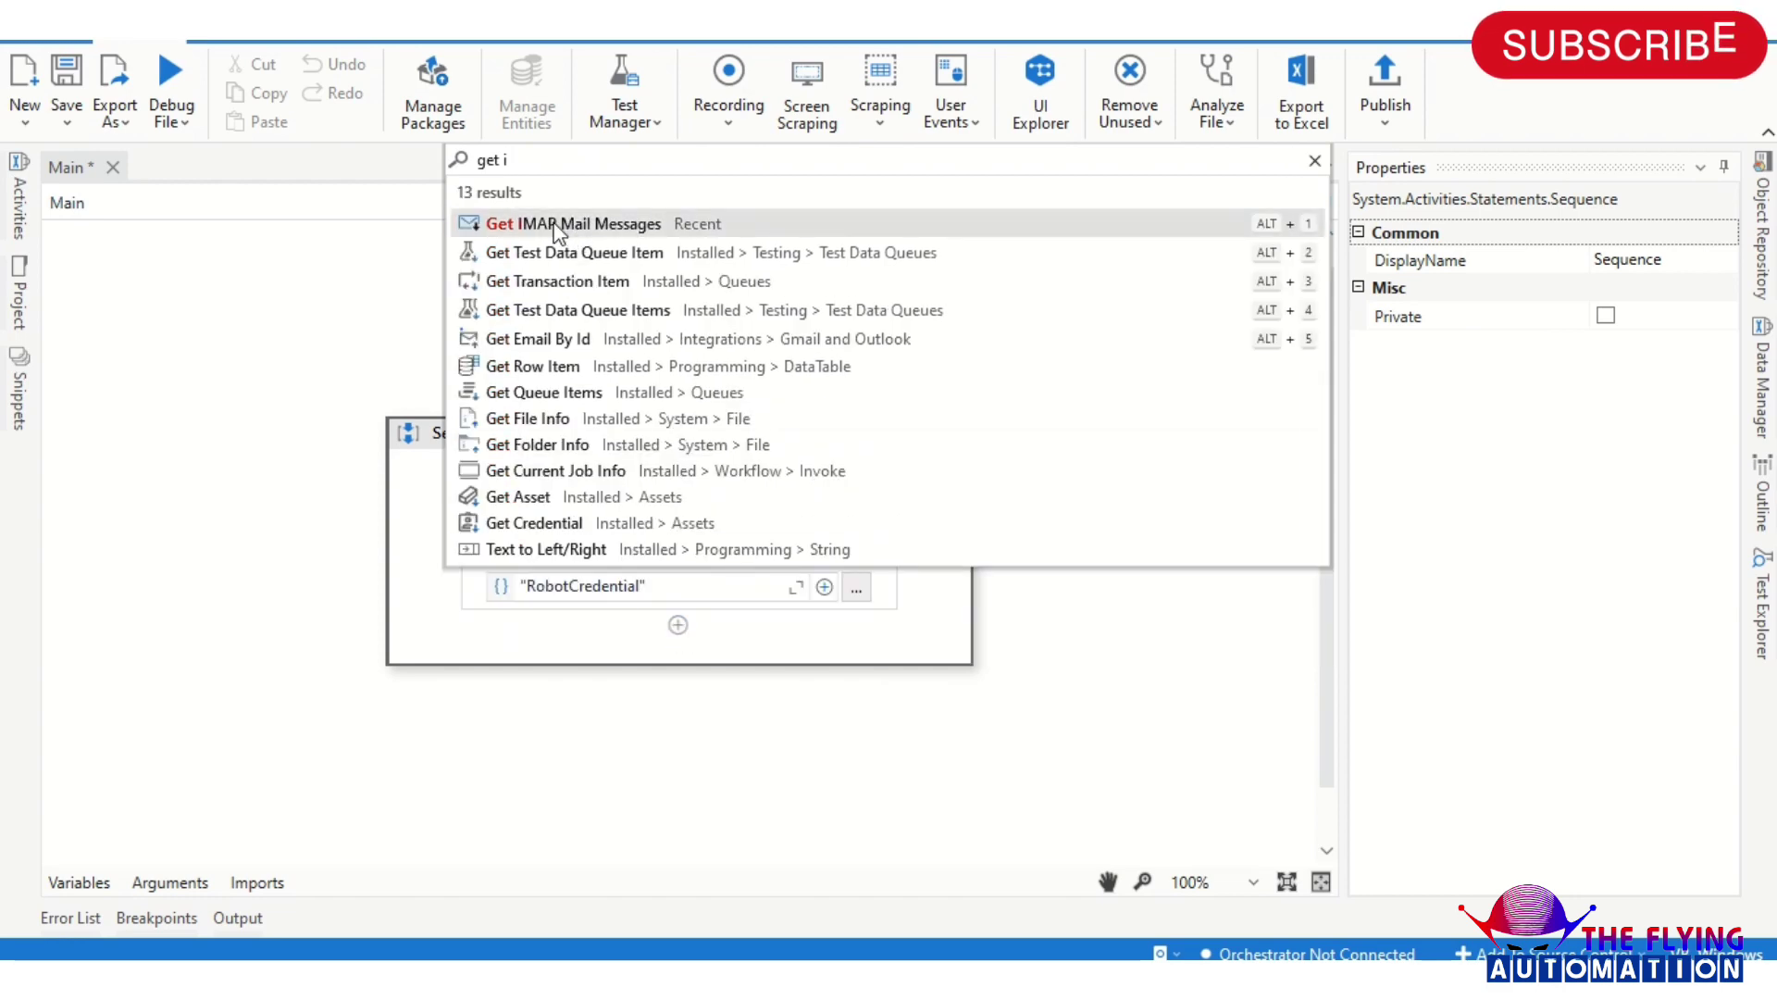
click(552, 227)
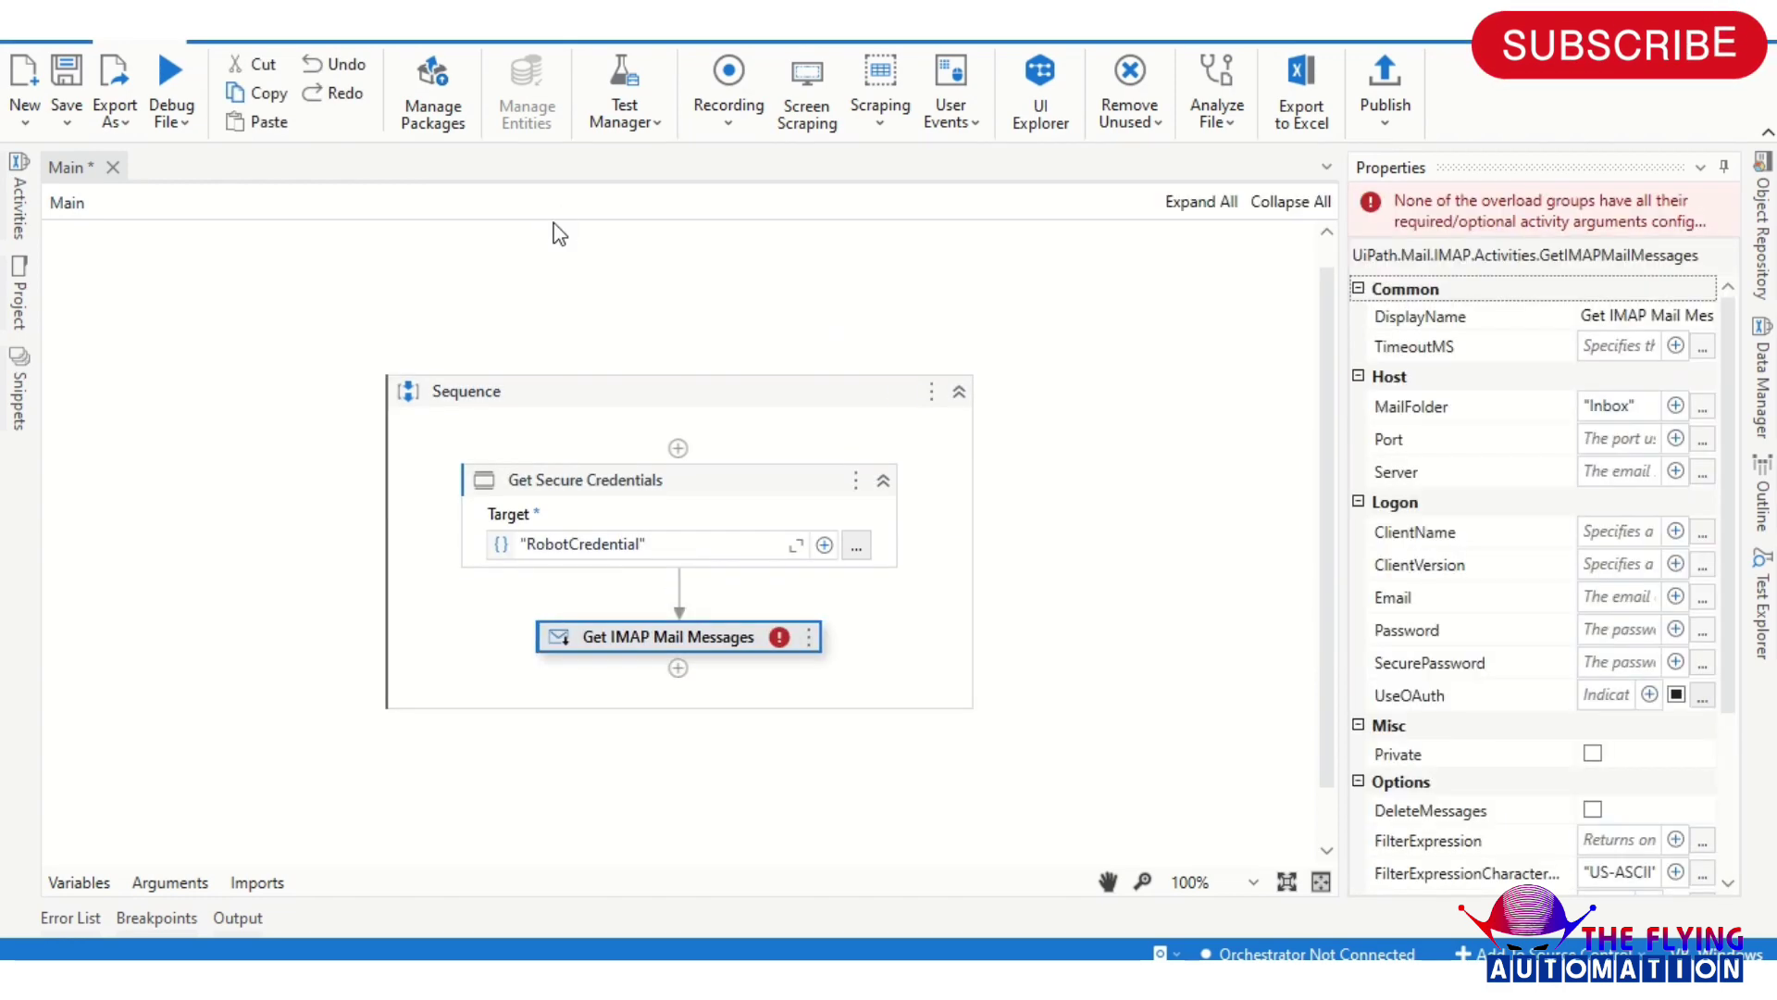
click(927, 616)
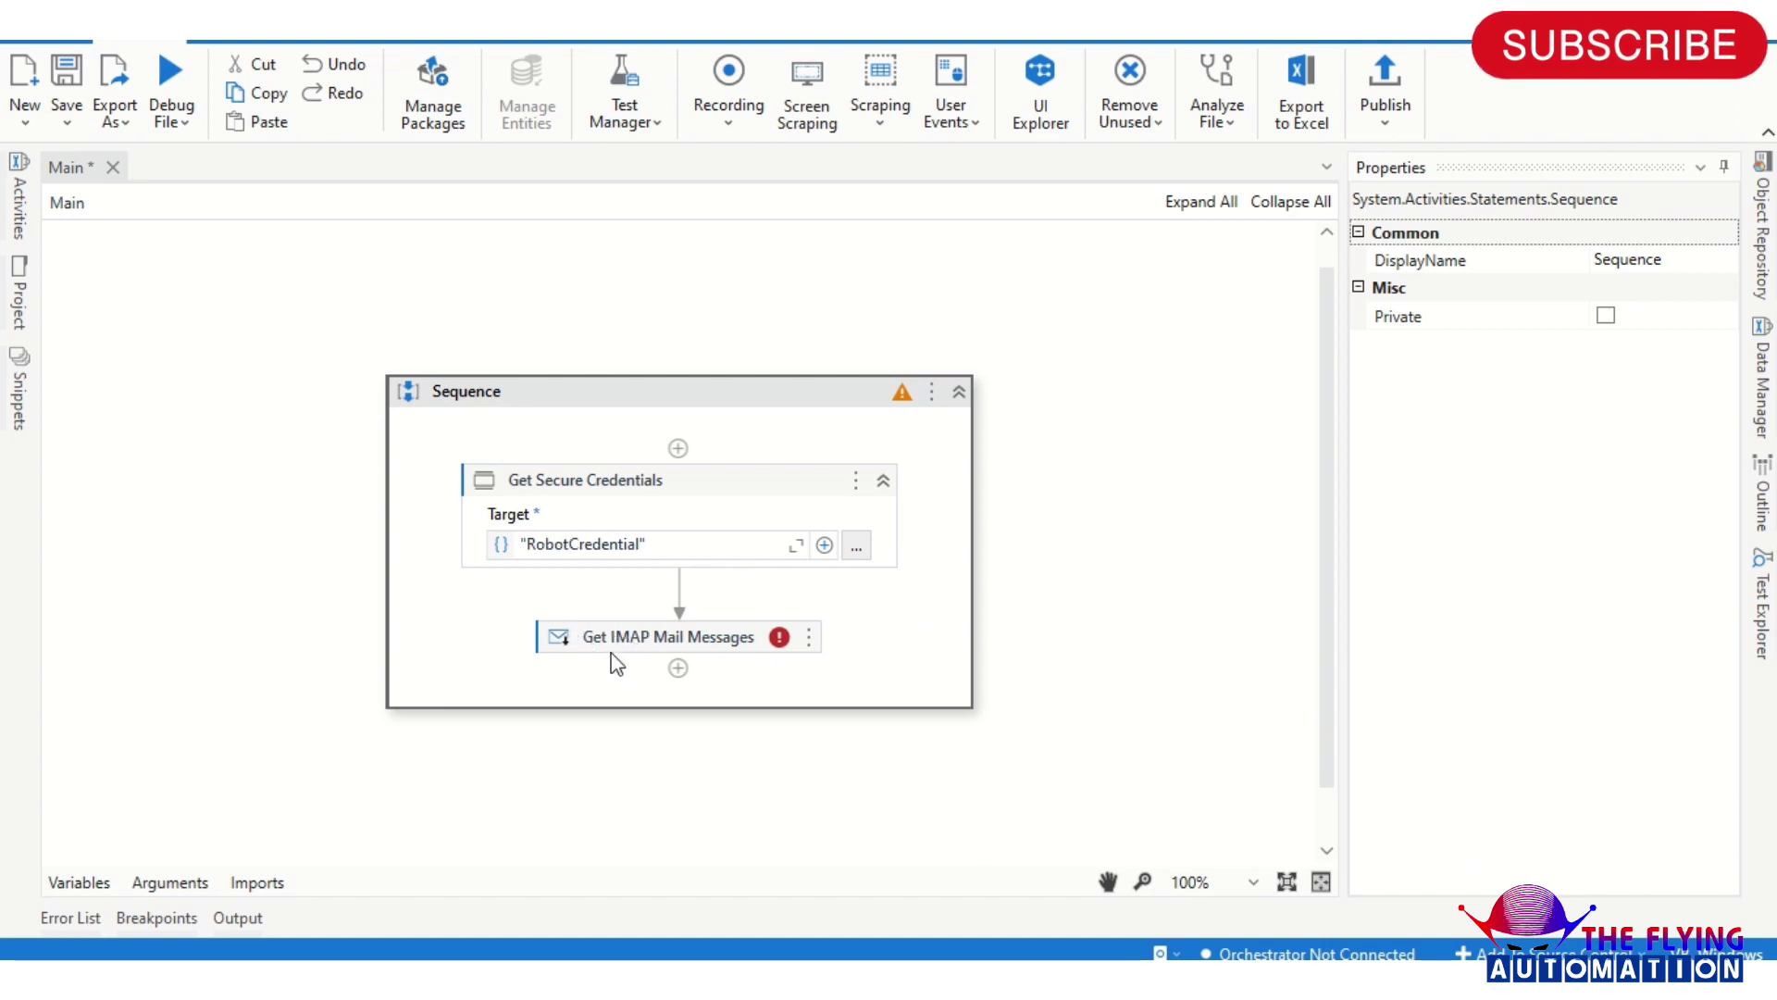
click(653, 650)
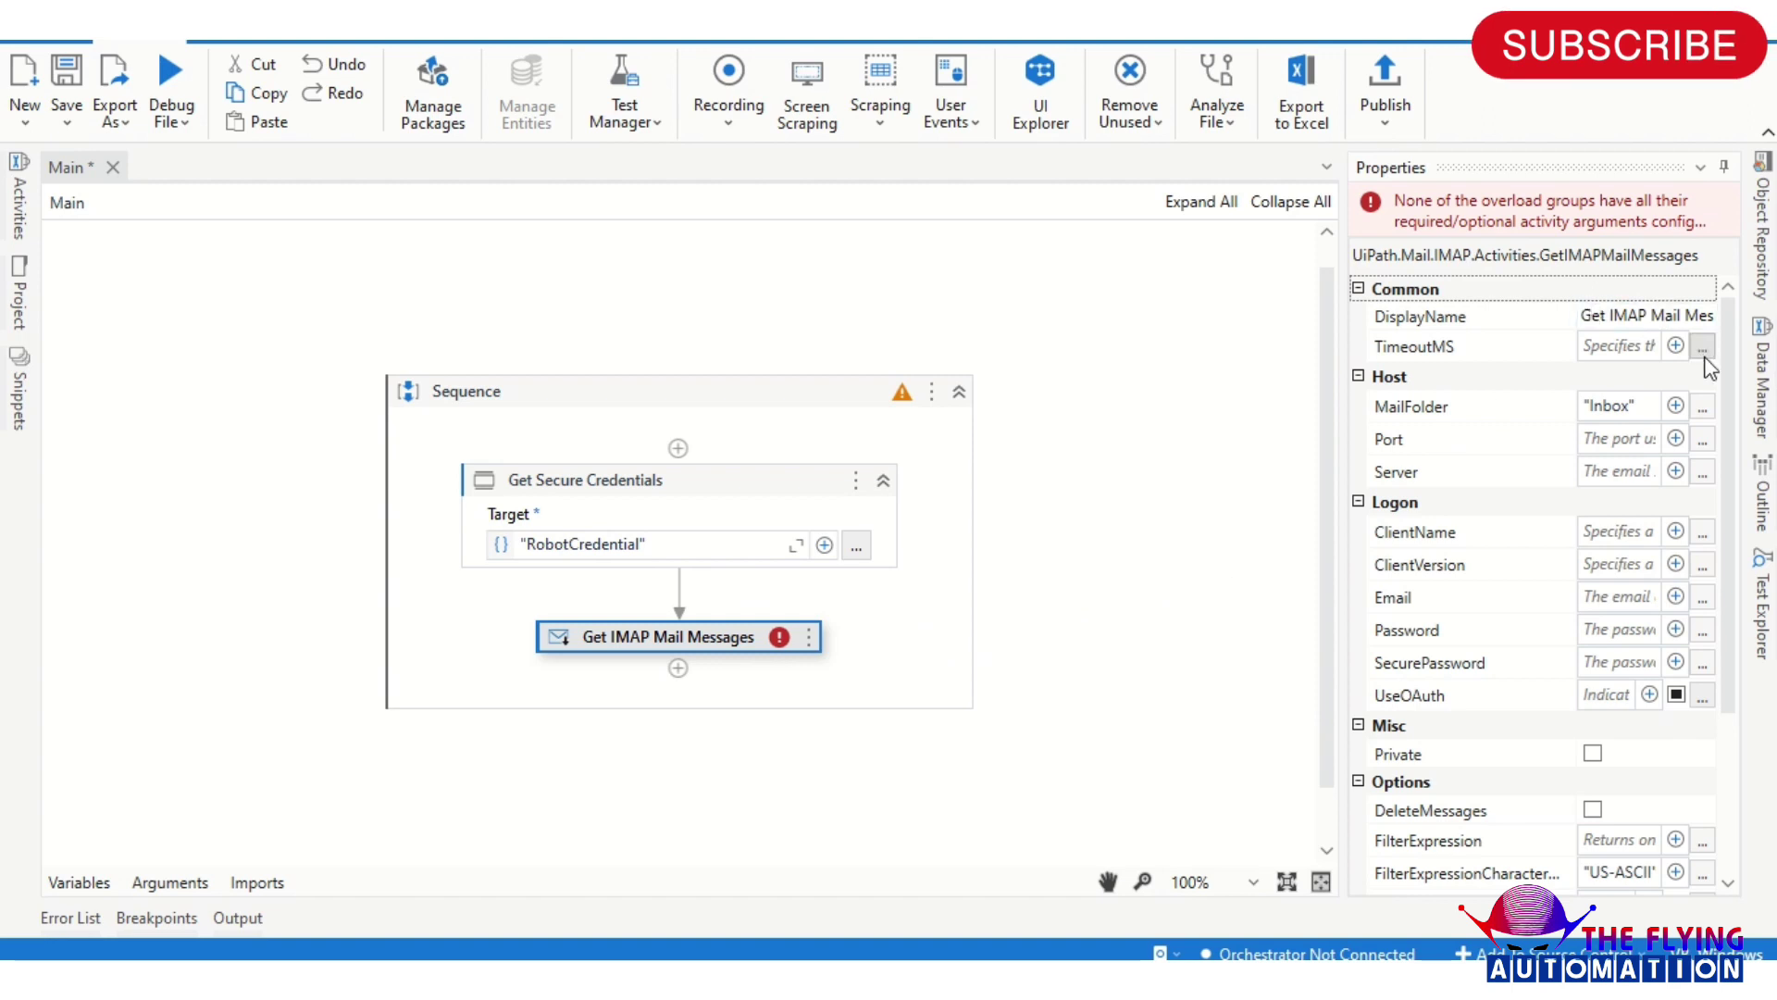
drag(1725, 367, 1731, 404)
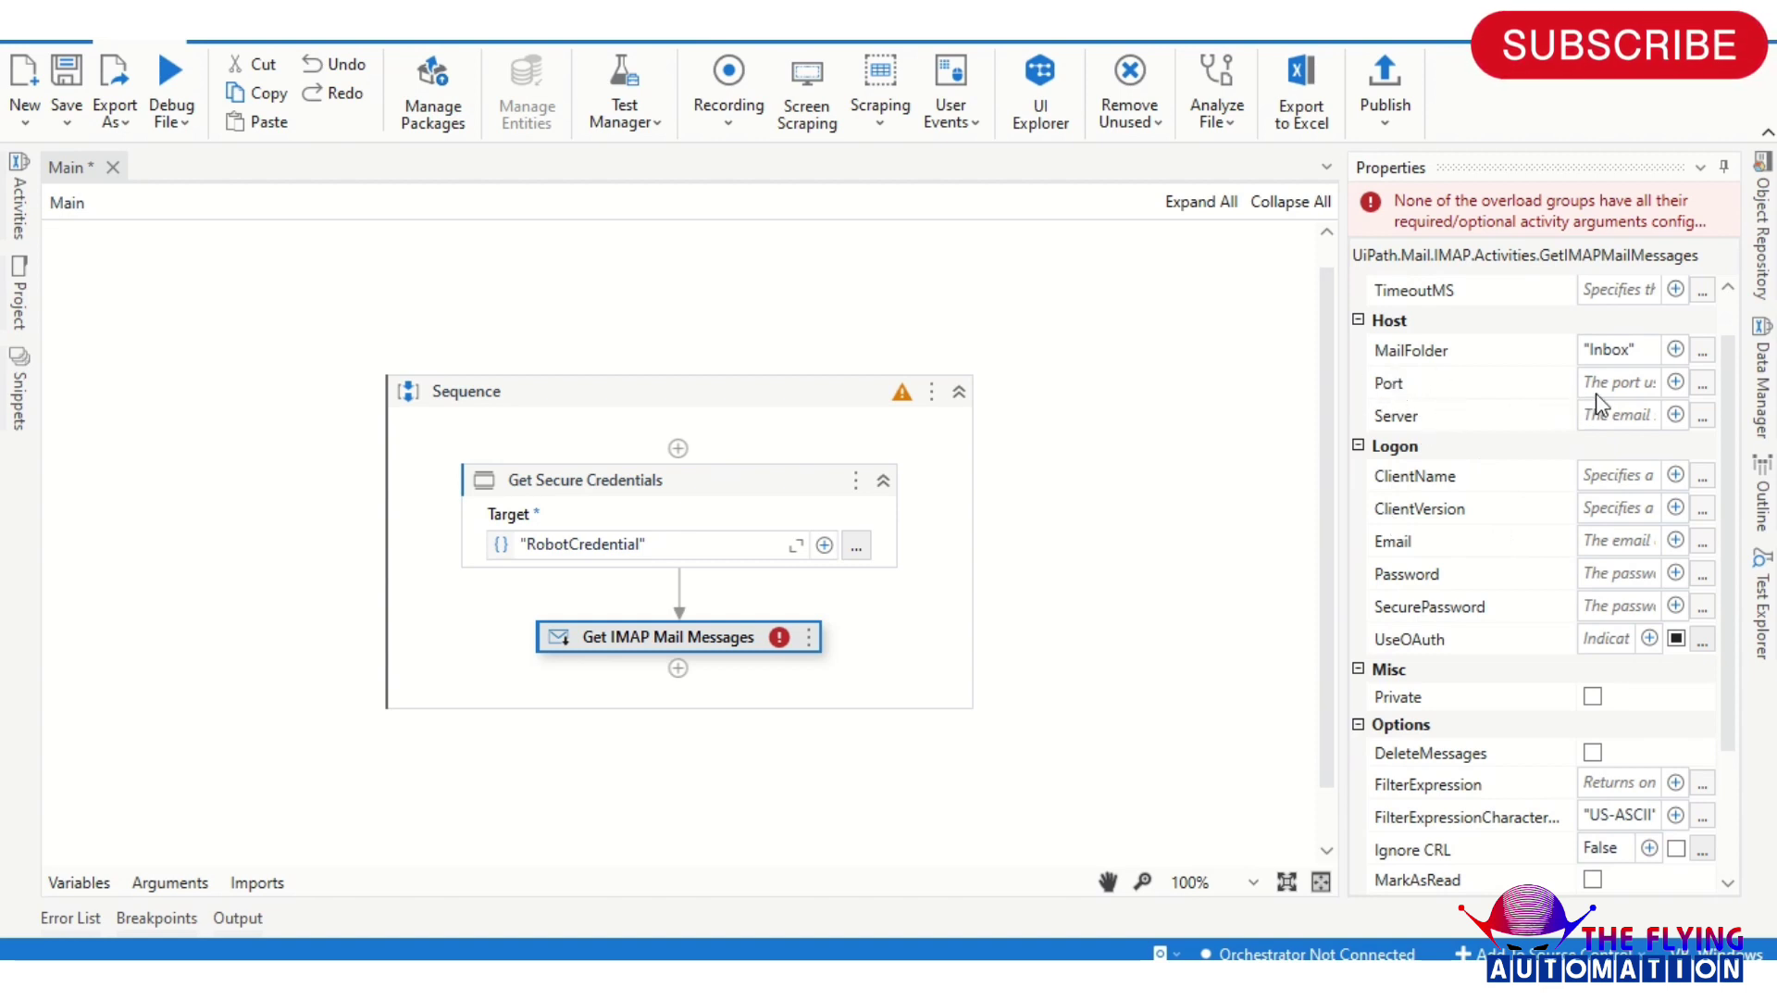
Set the IMAP activity's Port to 993 and Server to "imap.gmail.com"
click(1624, 383)
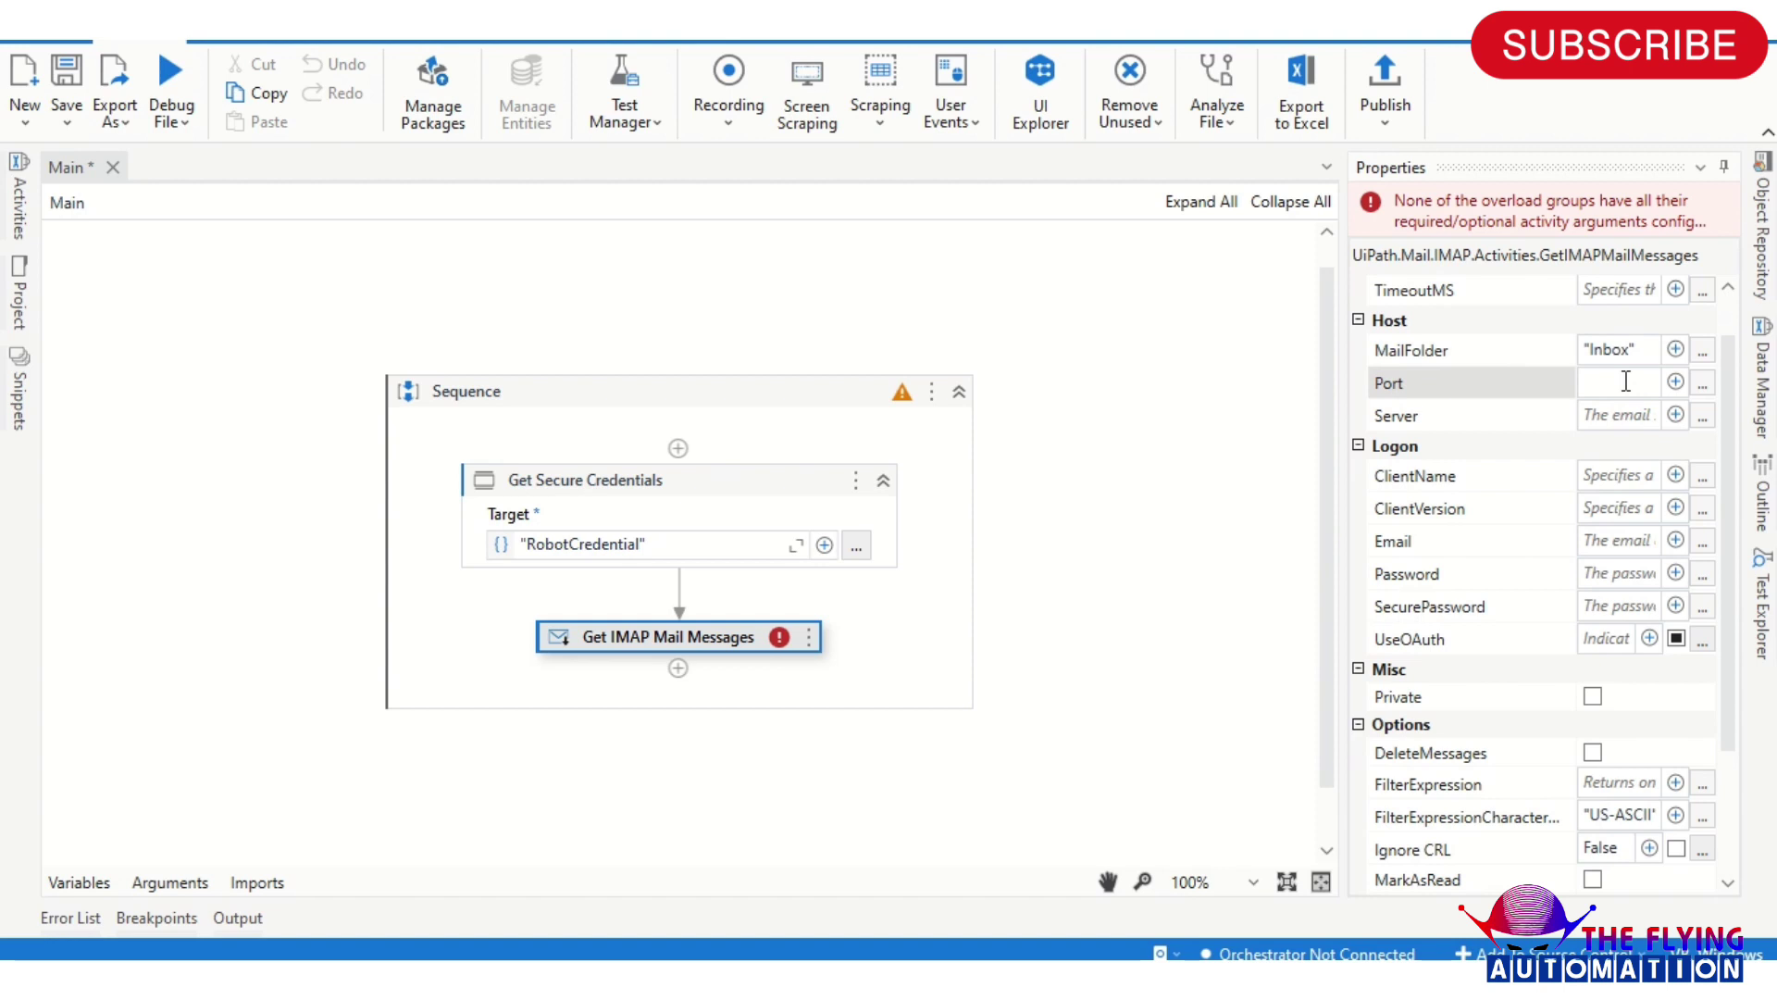
text(993)
click(1600, 417)
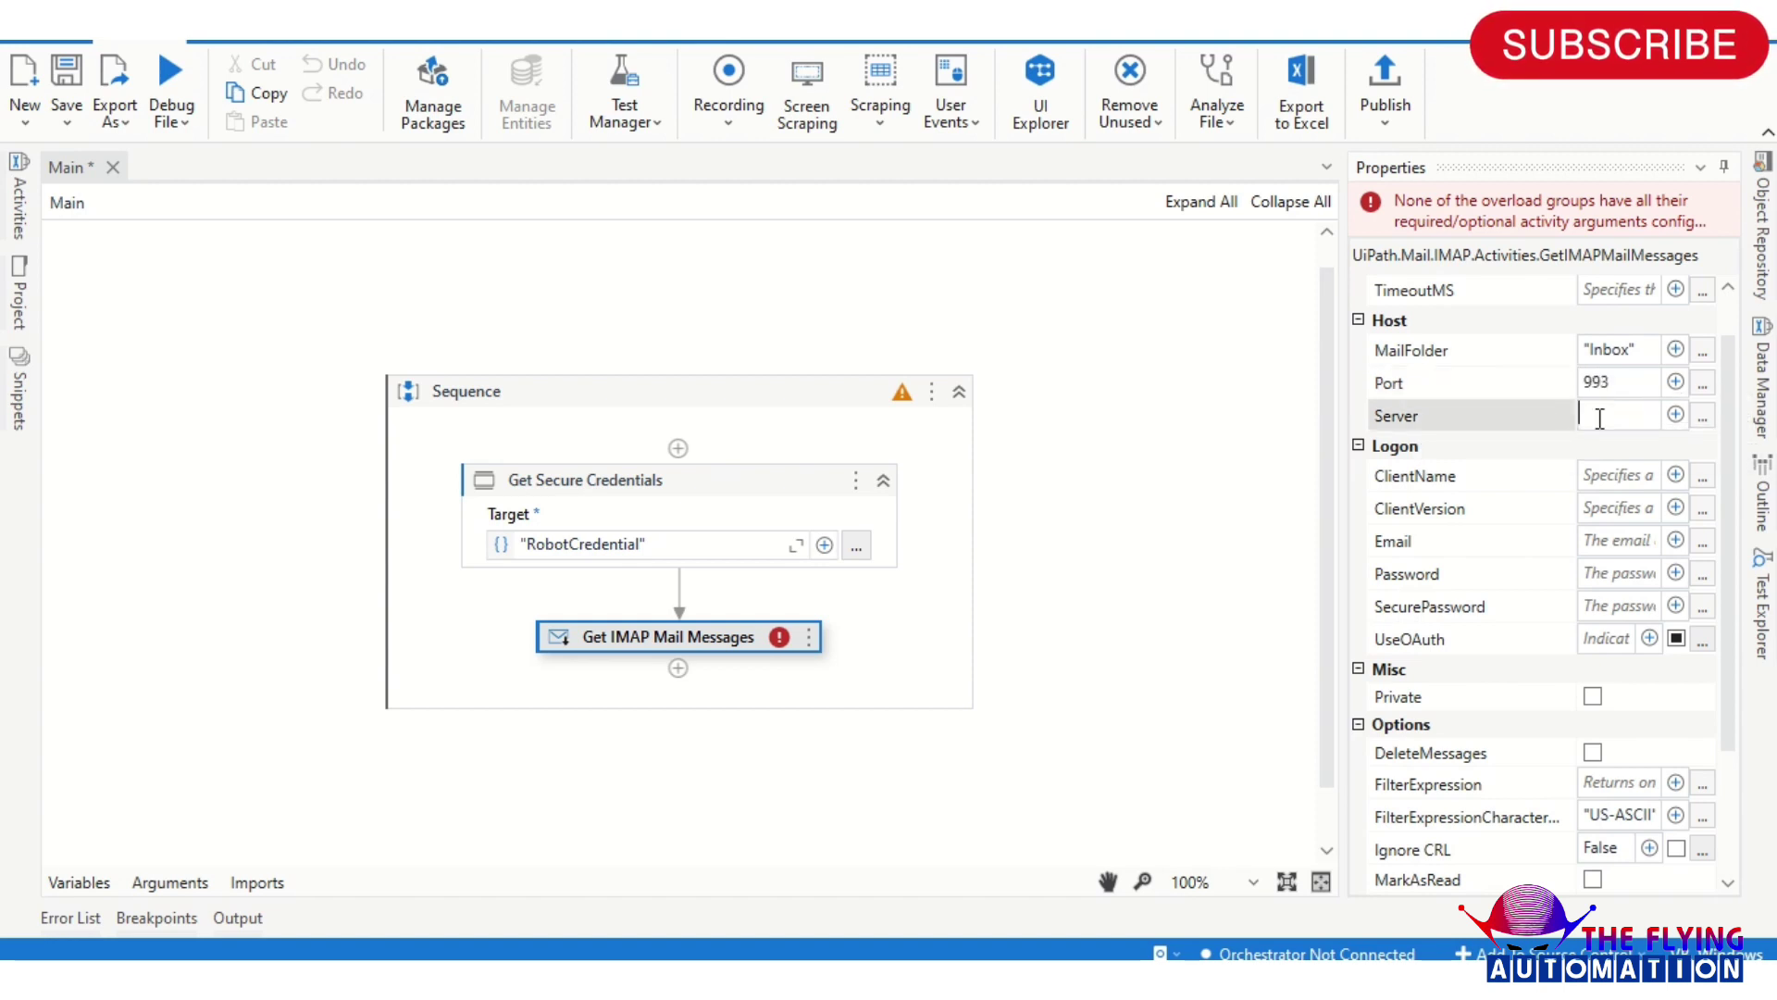
text(i)
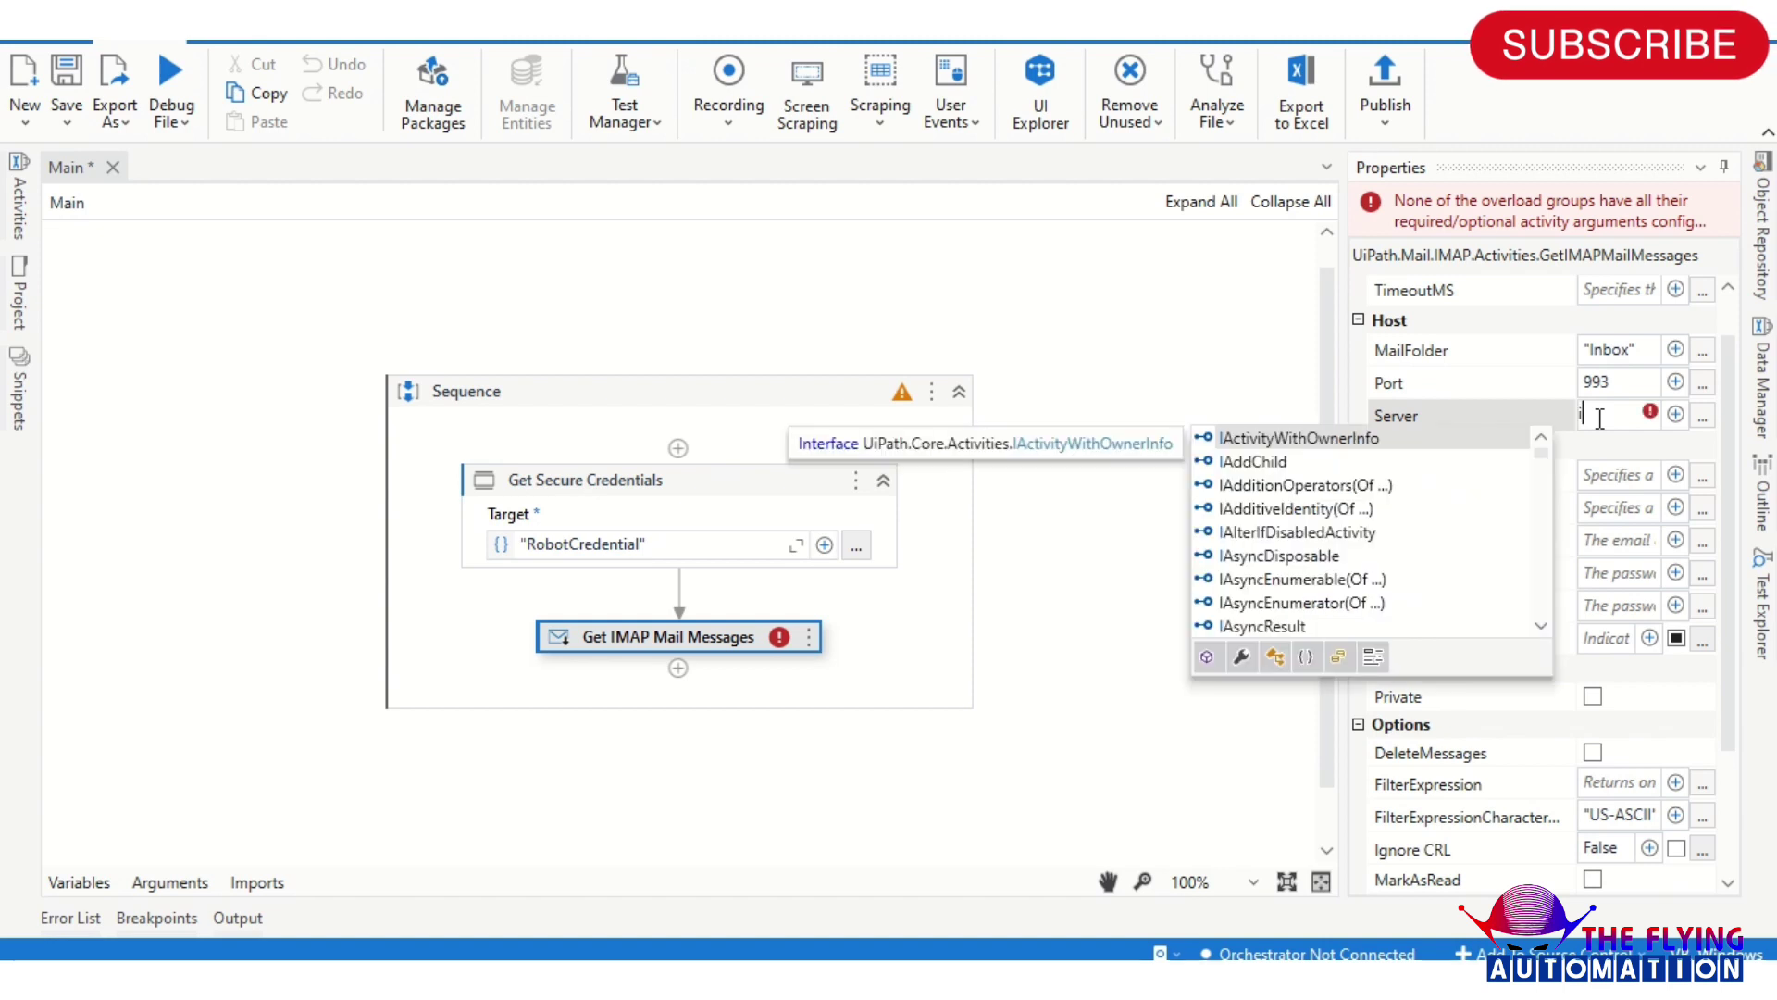
key(BackSpace)
text(")
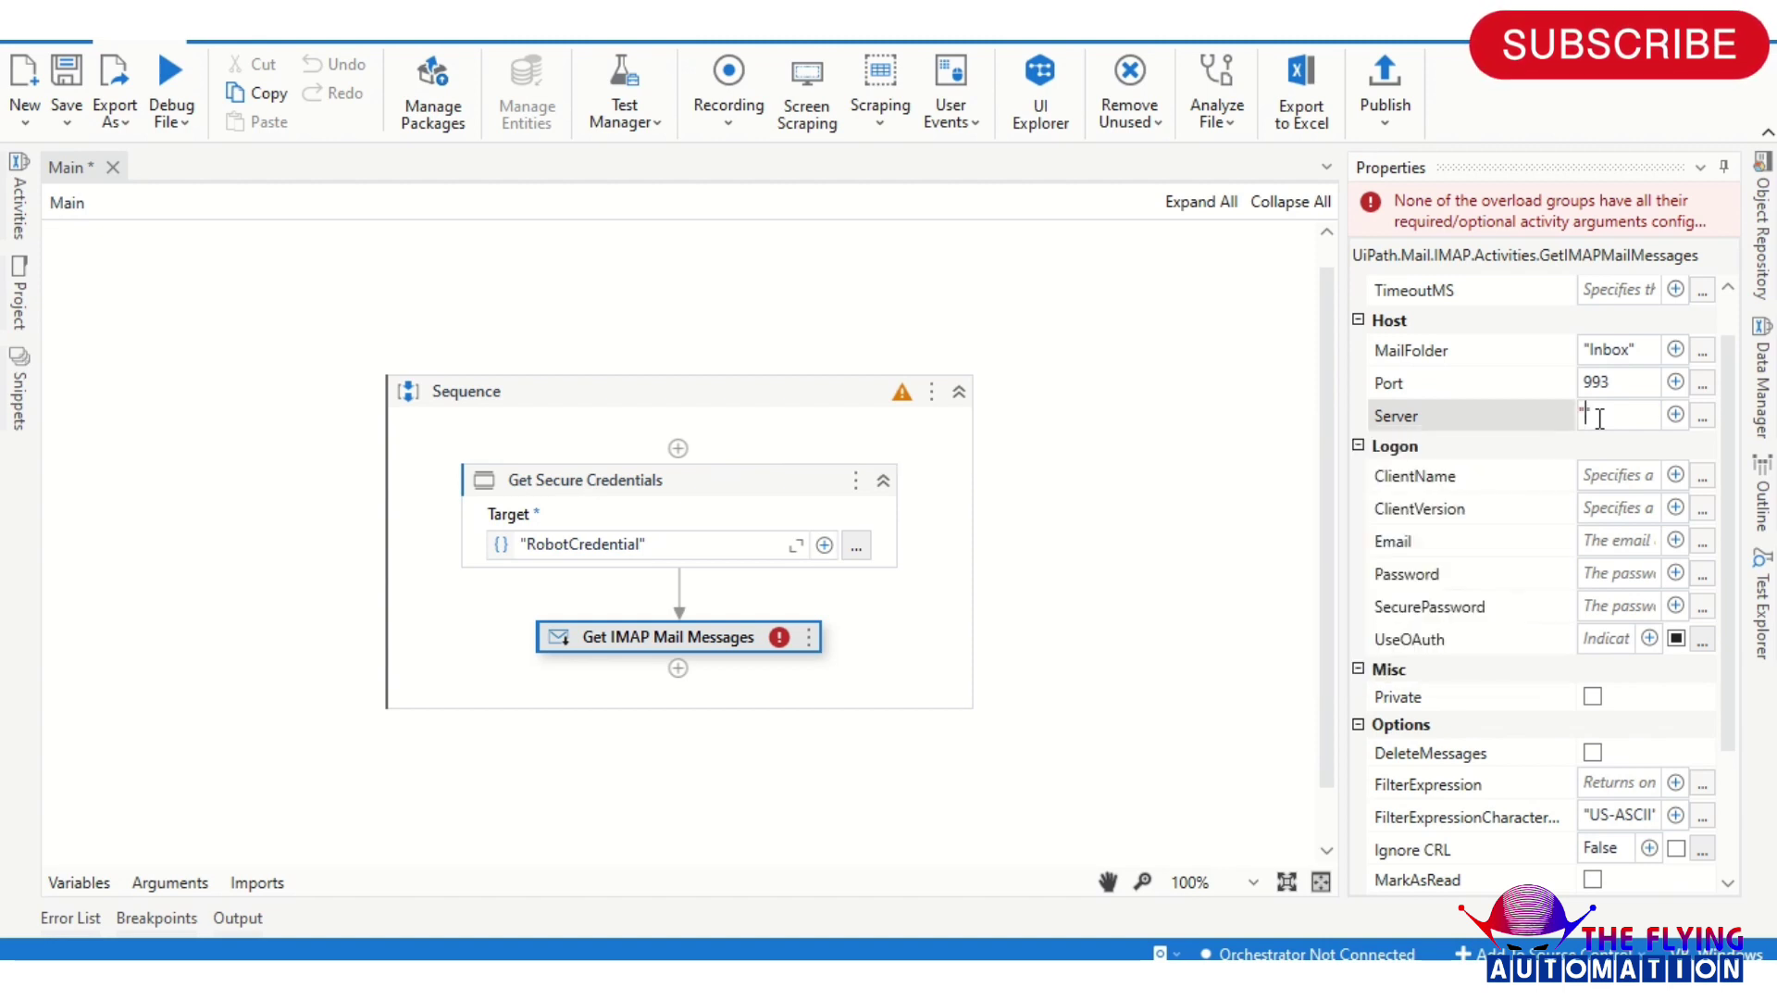
text(imap.)
text(g)
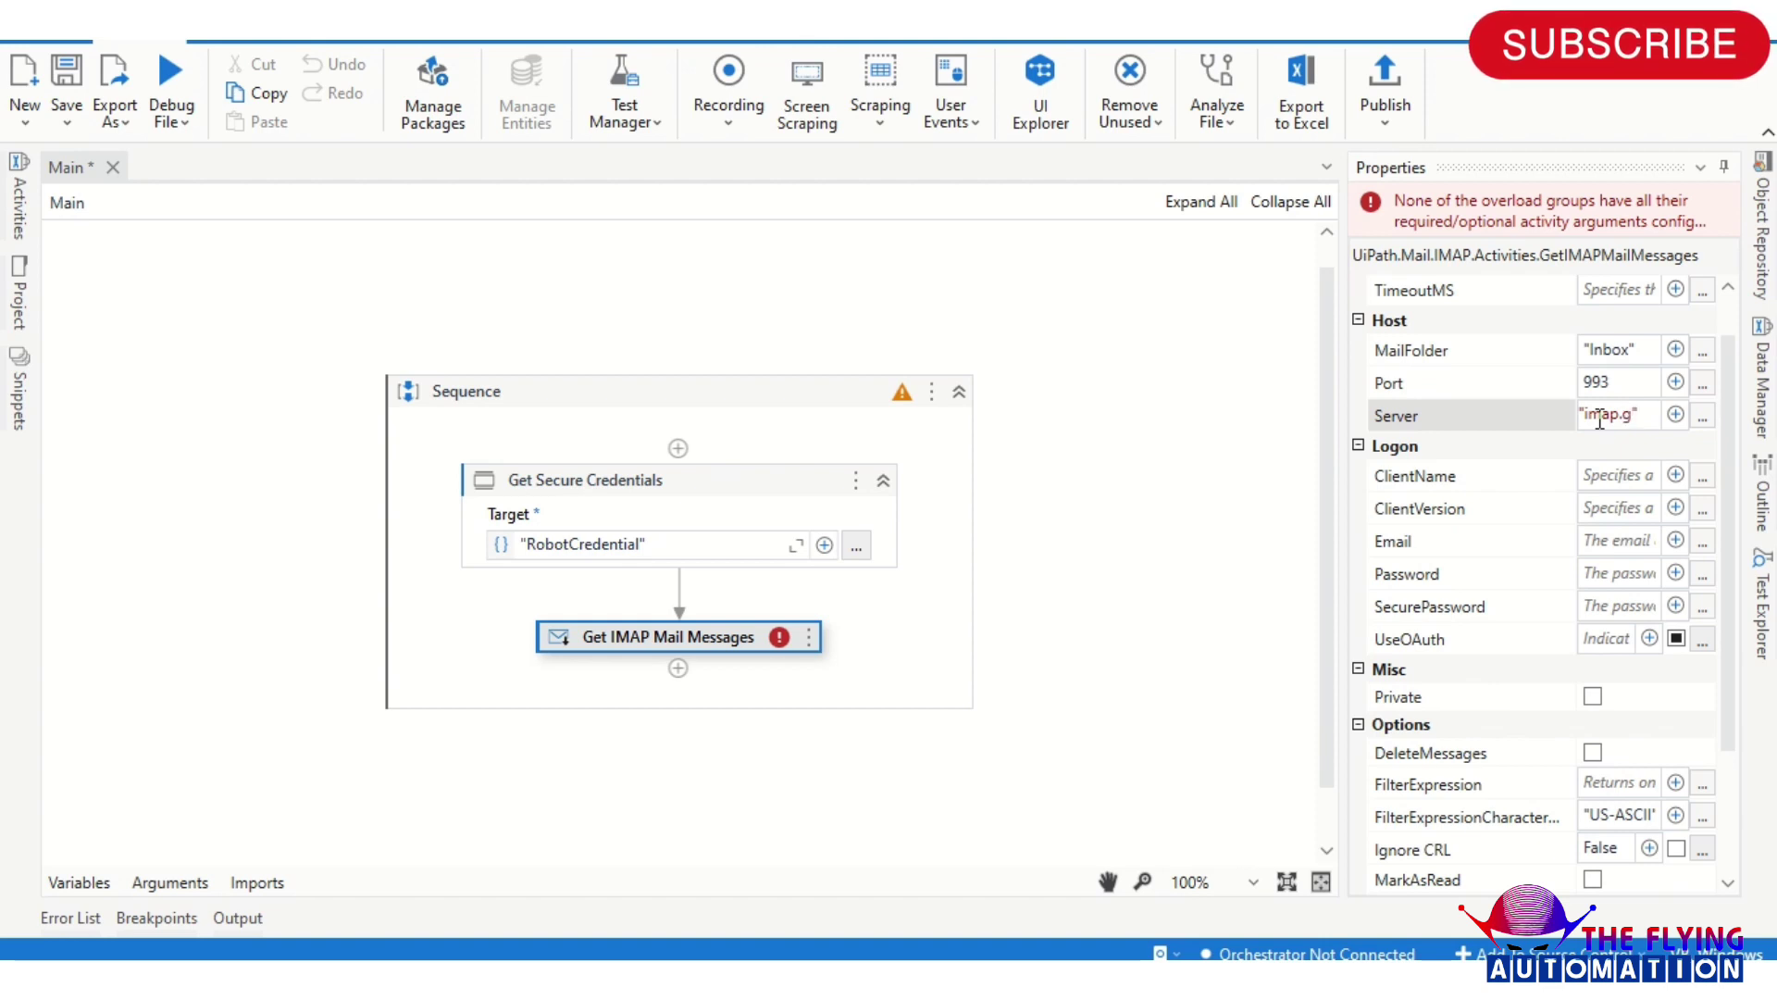
text(mail.)
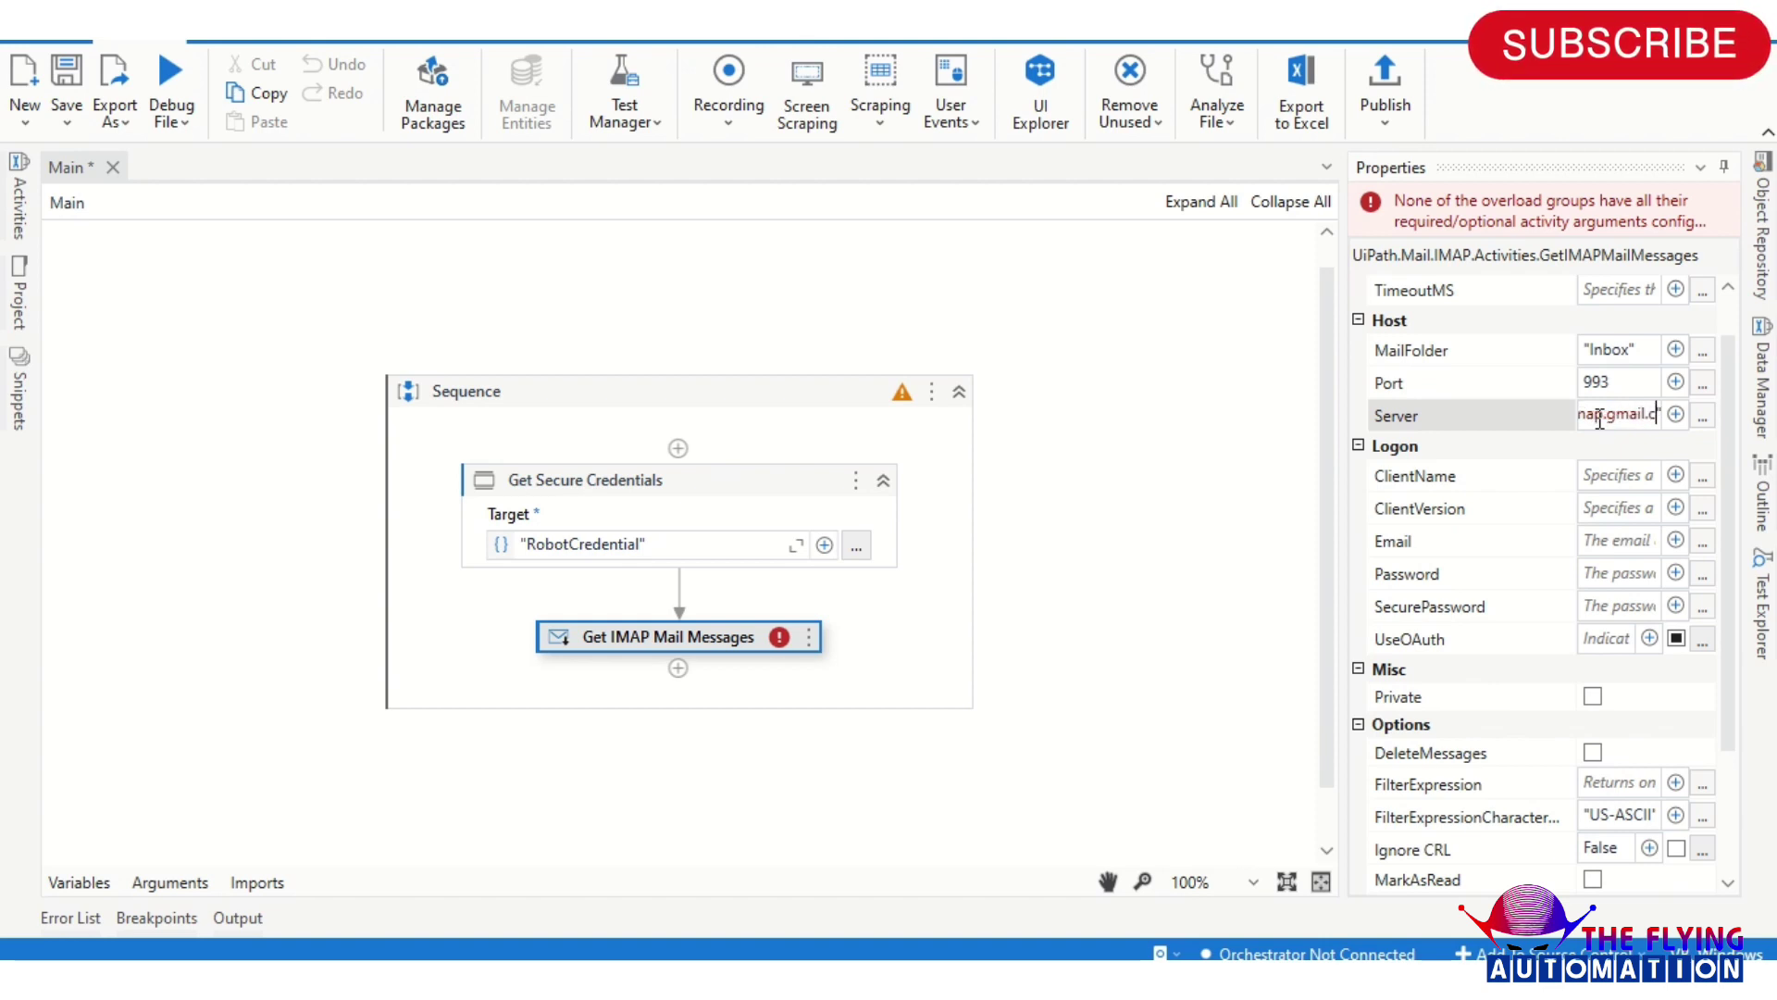
text(com)
click(1632, 540)
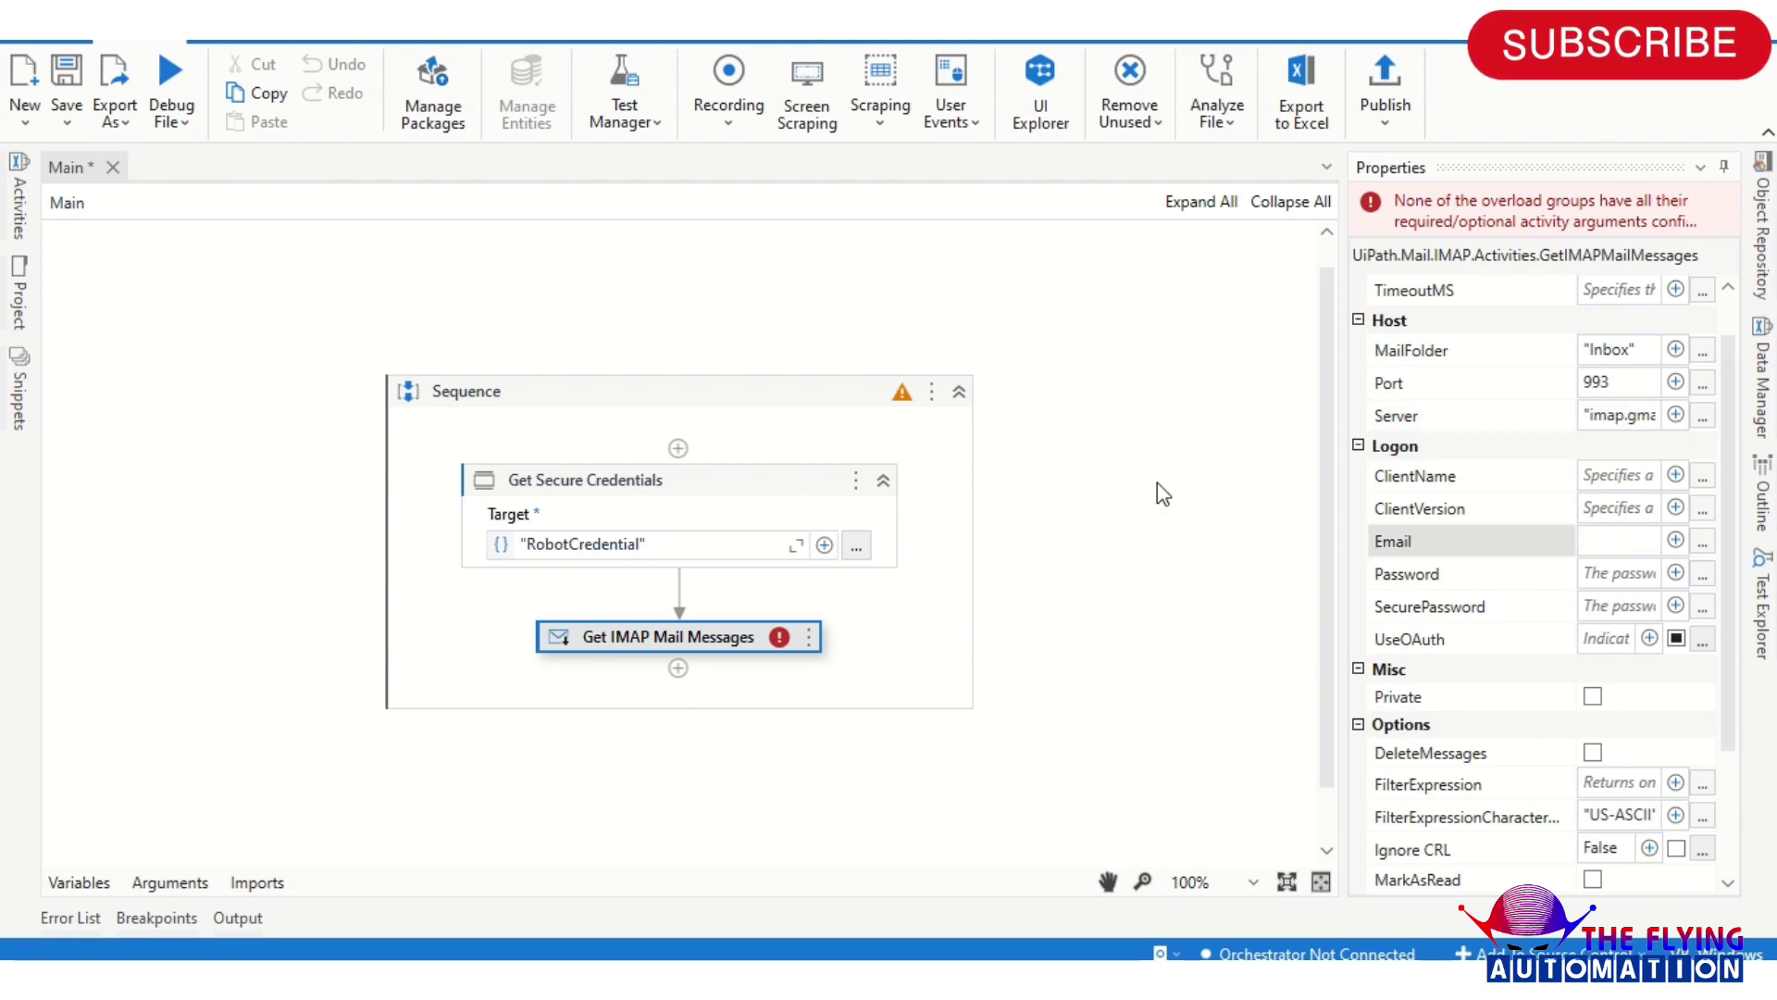
Check the Get Secure Credentials output variable names before wiring the IMAP login
click(713, 485)
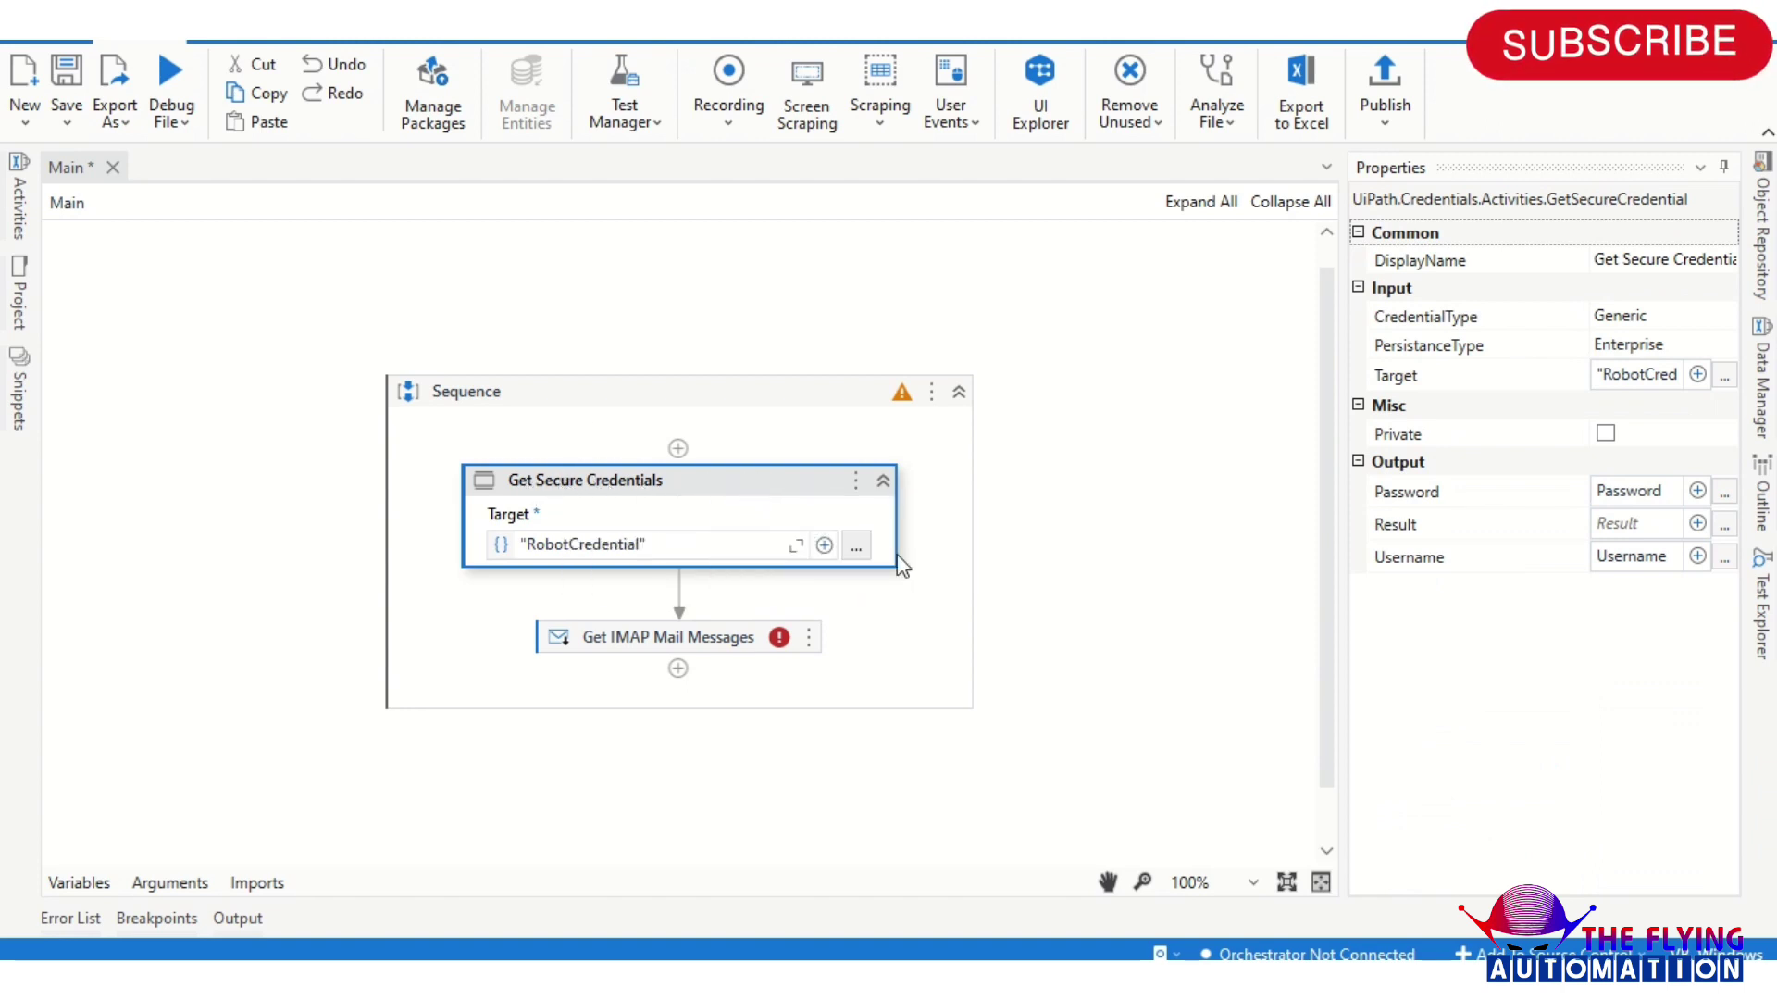
click(1650, 491)
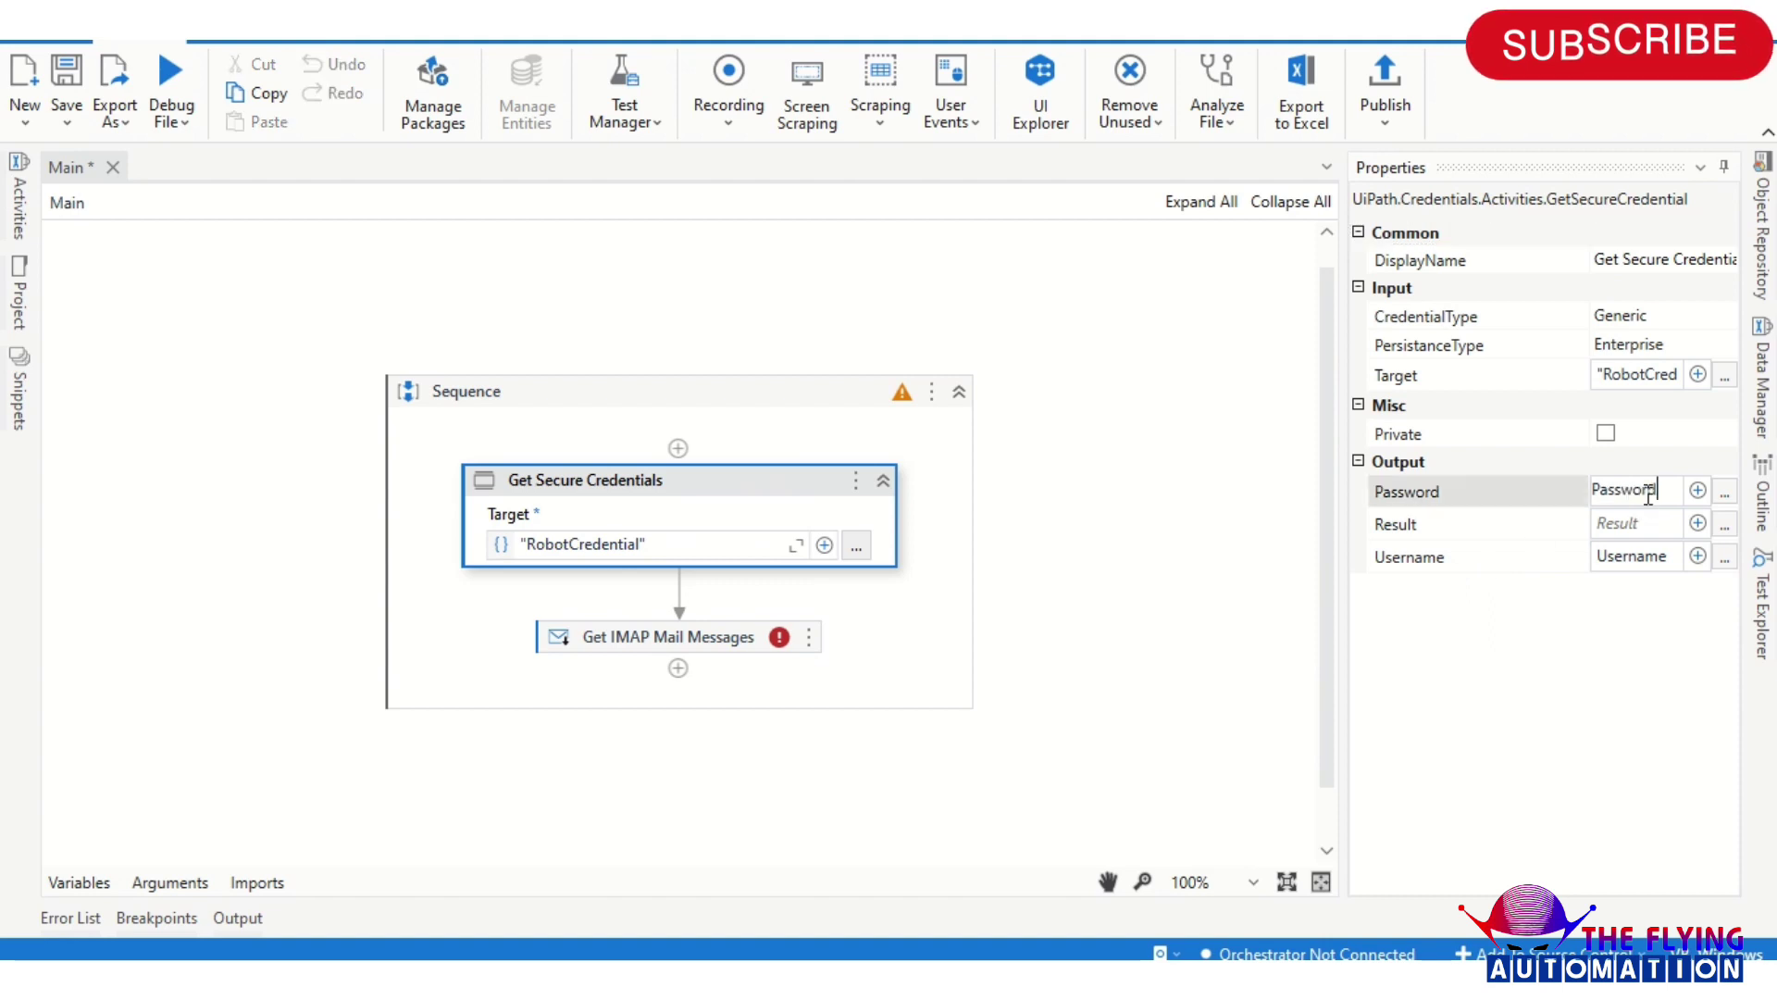
click(665, 639)
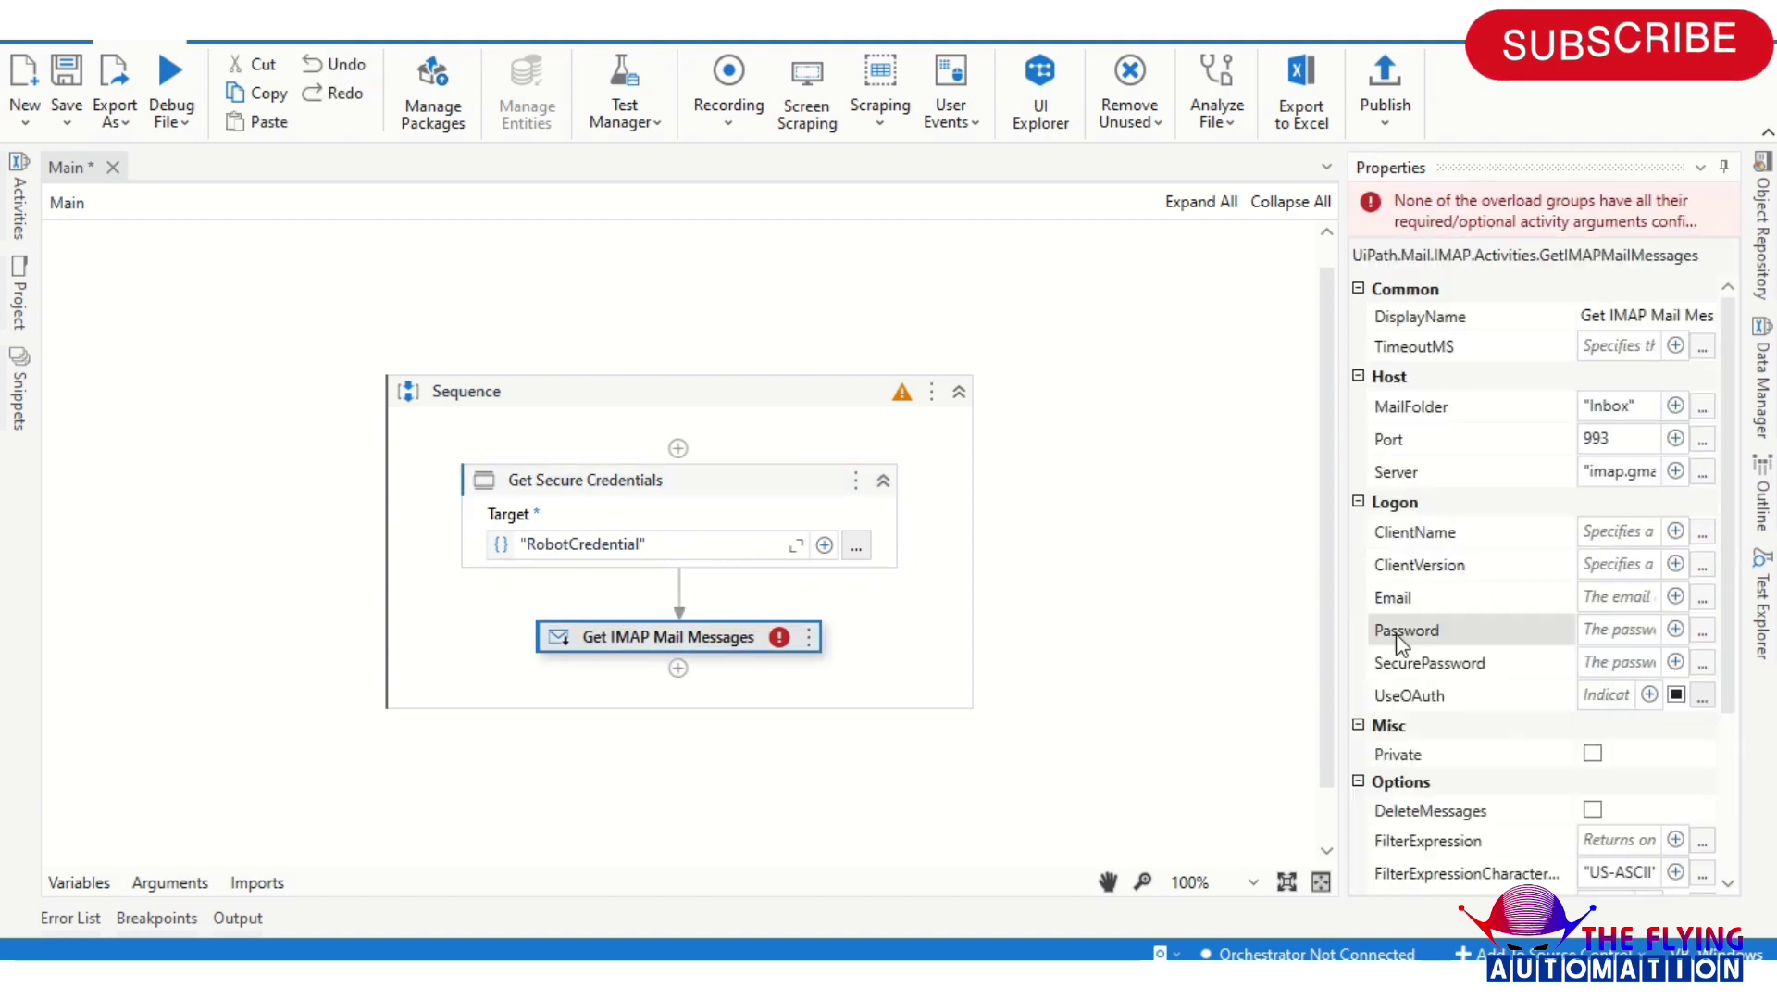
Set the IMAP activity's Email to Username and SecurePassword to Password
click(1631, 596)
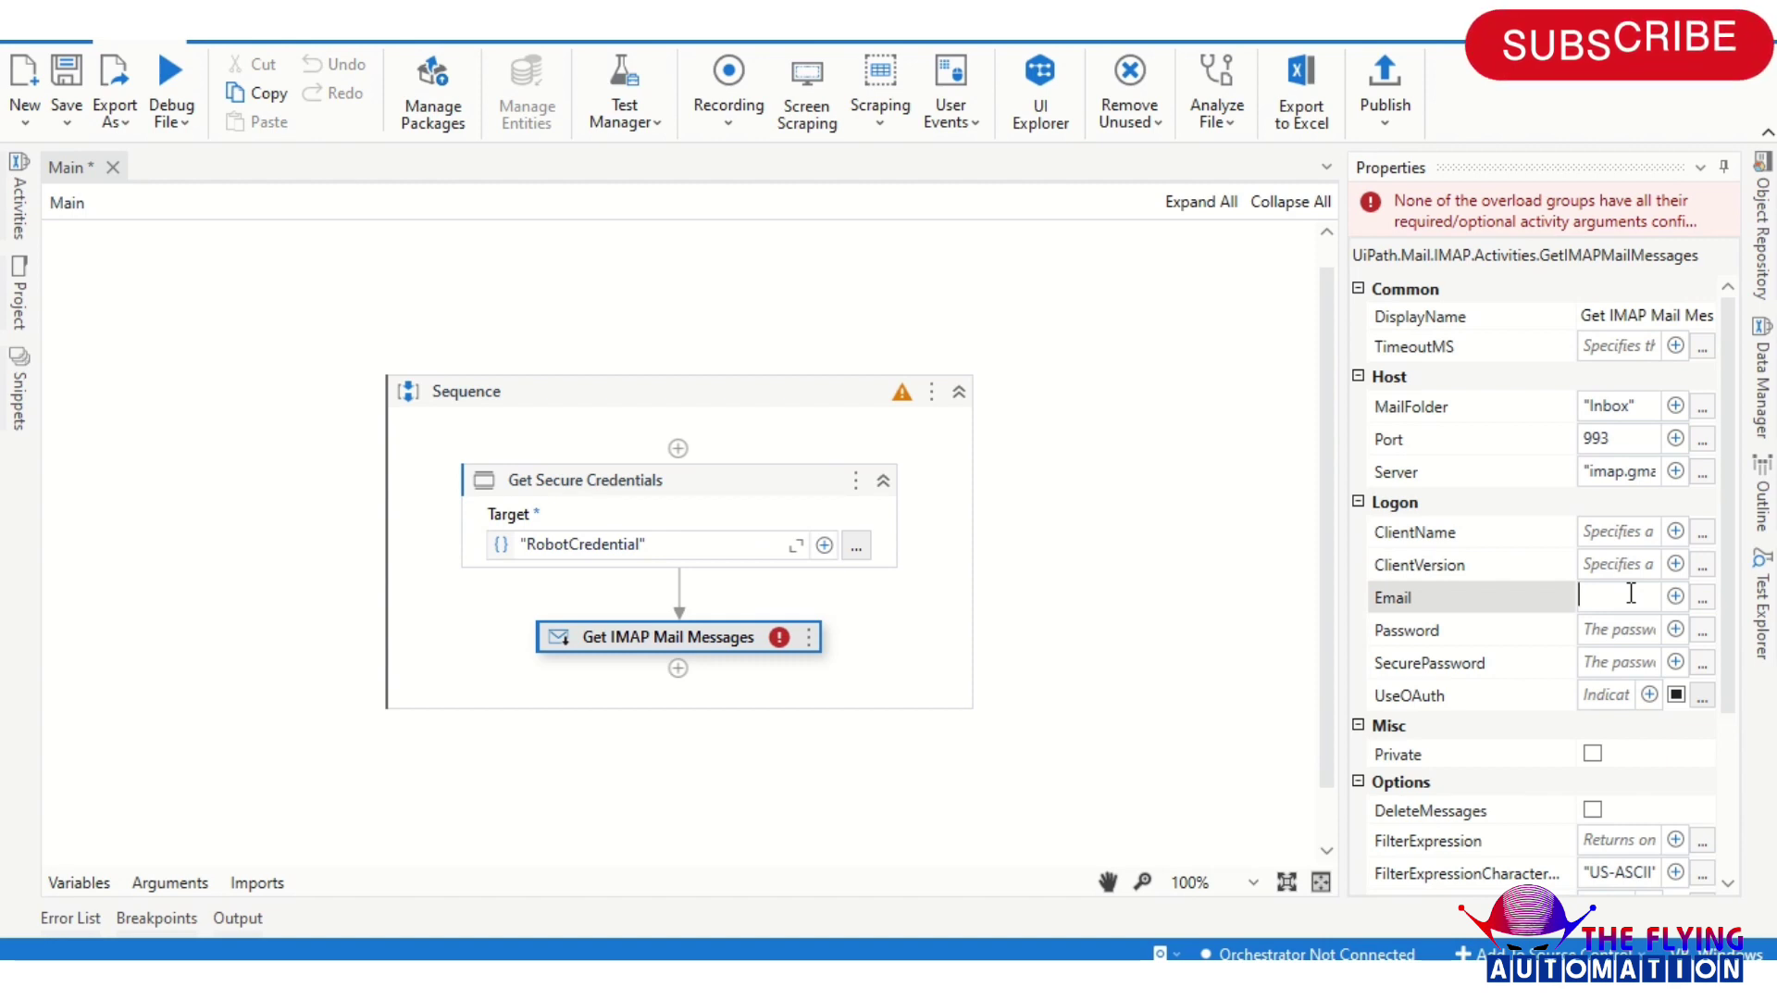
text(u)
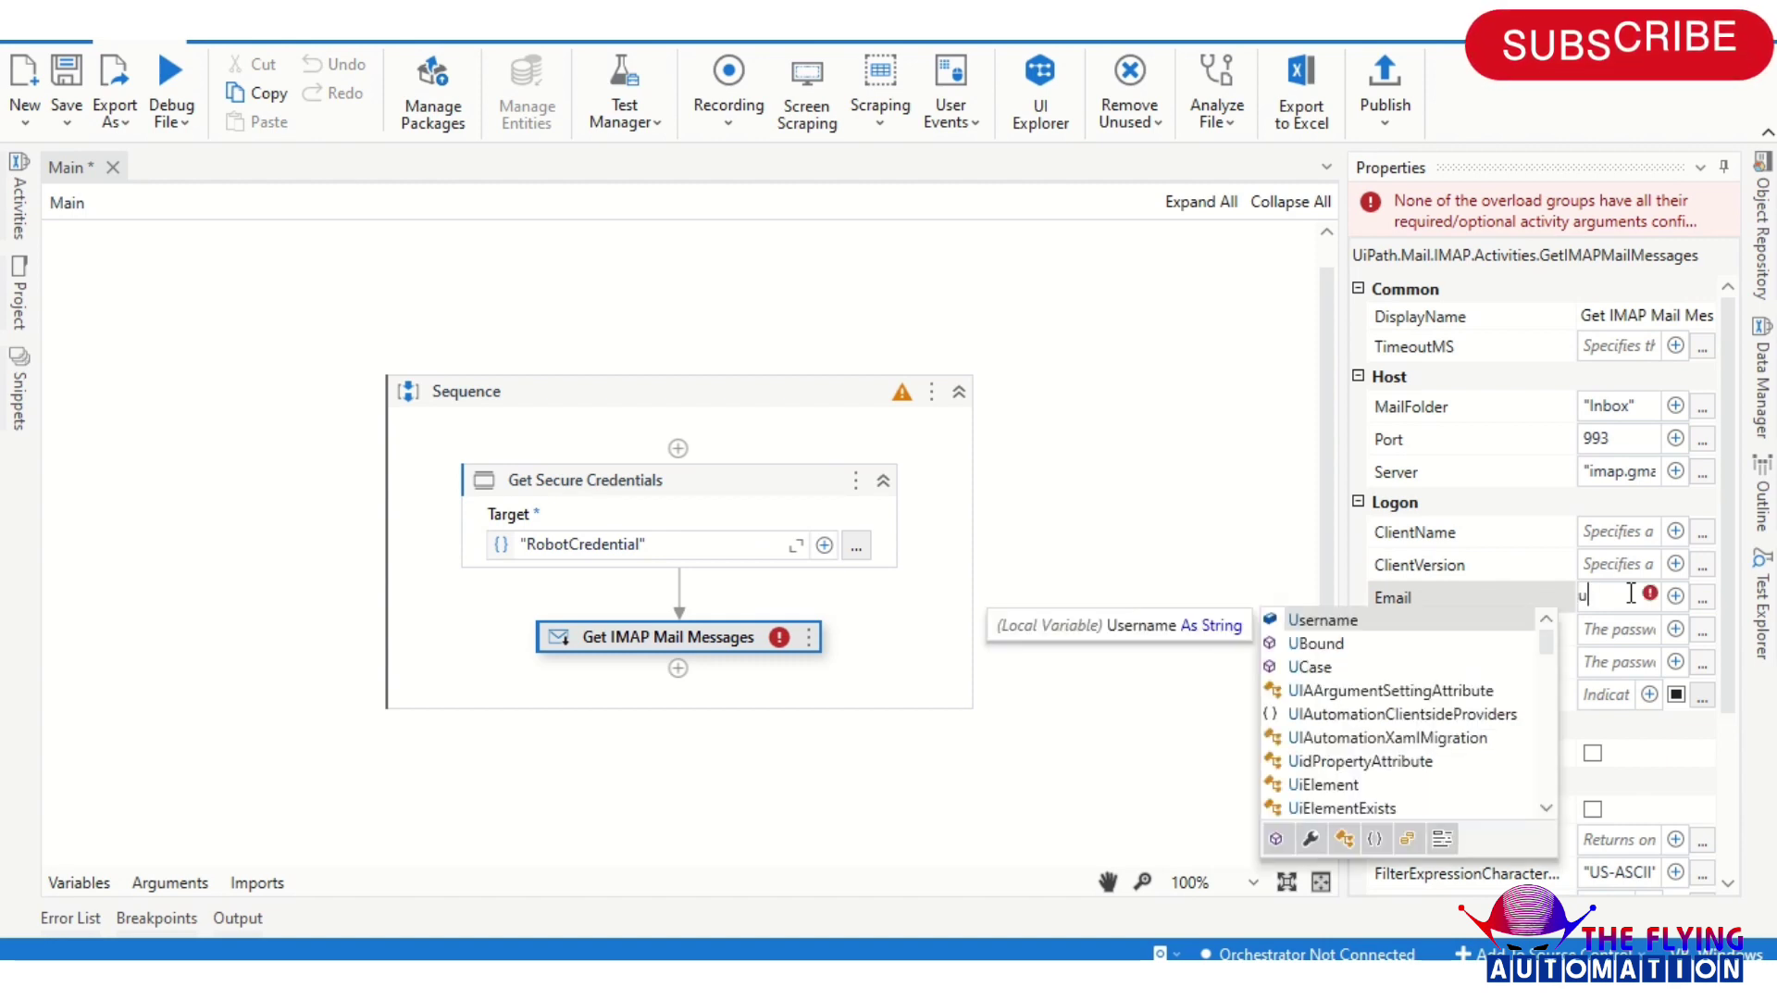
key(Tab)
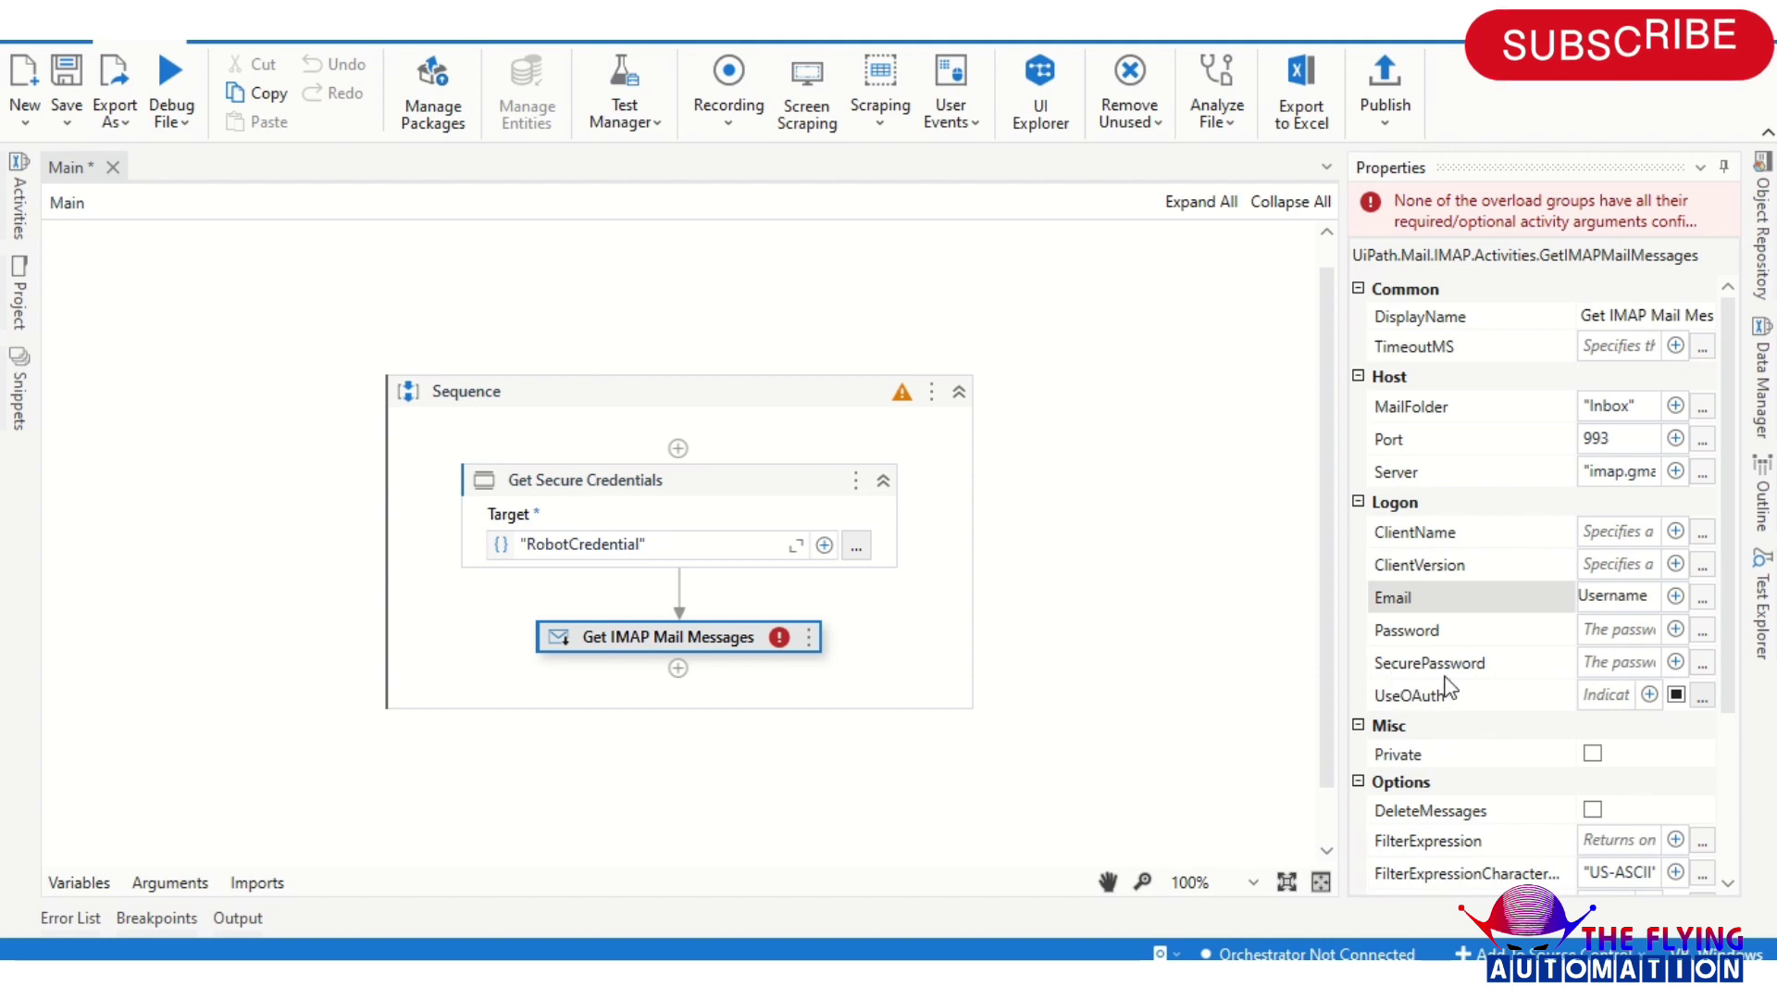
click(1611, 663)
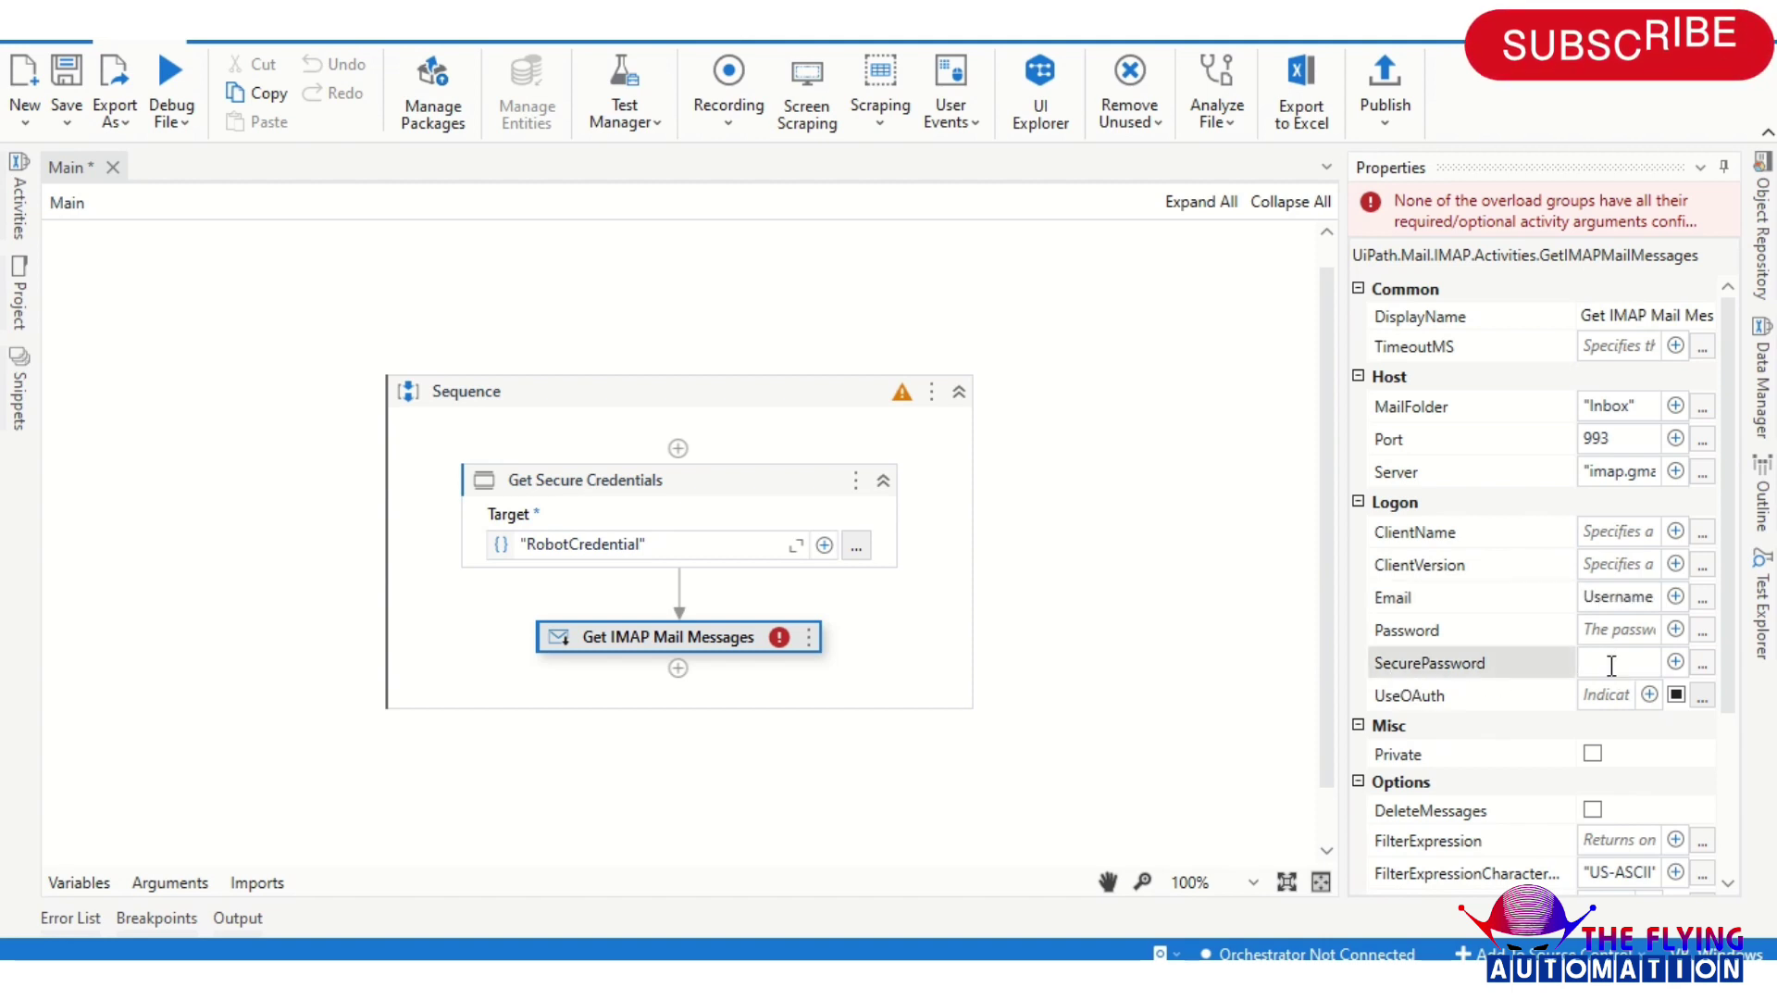
text(p)
key(Tab)
click(1223, 635)
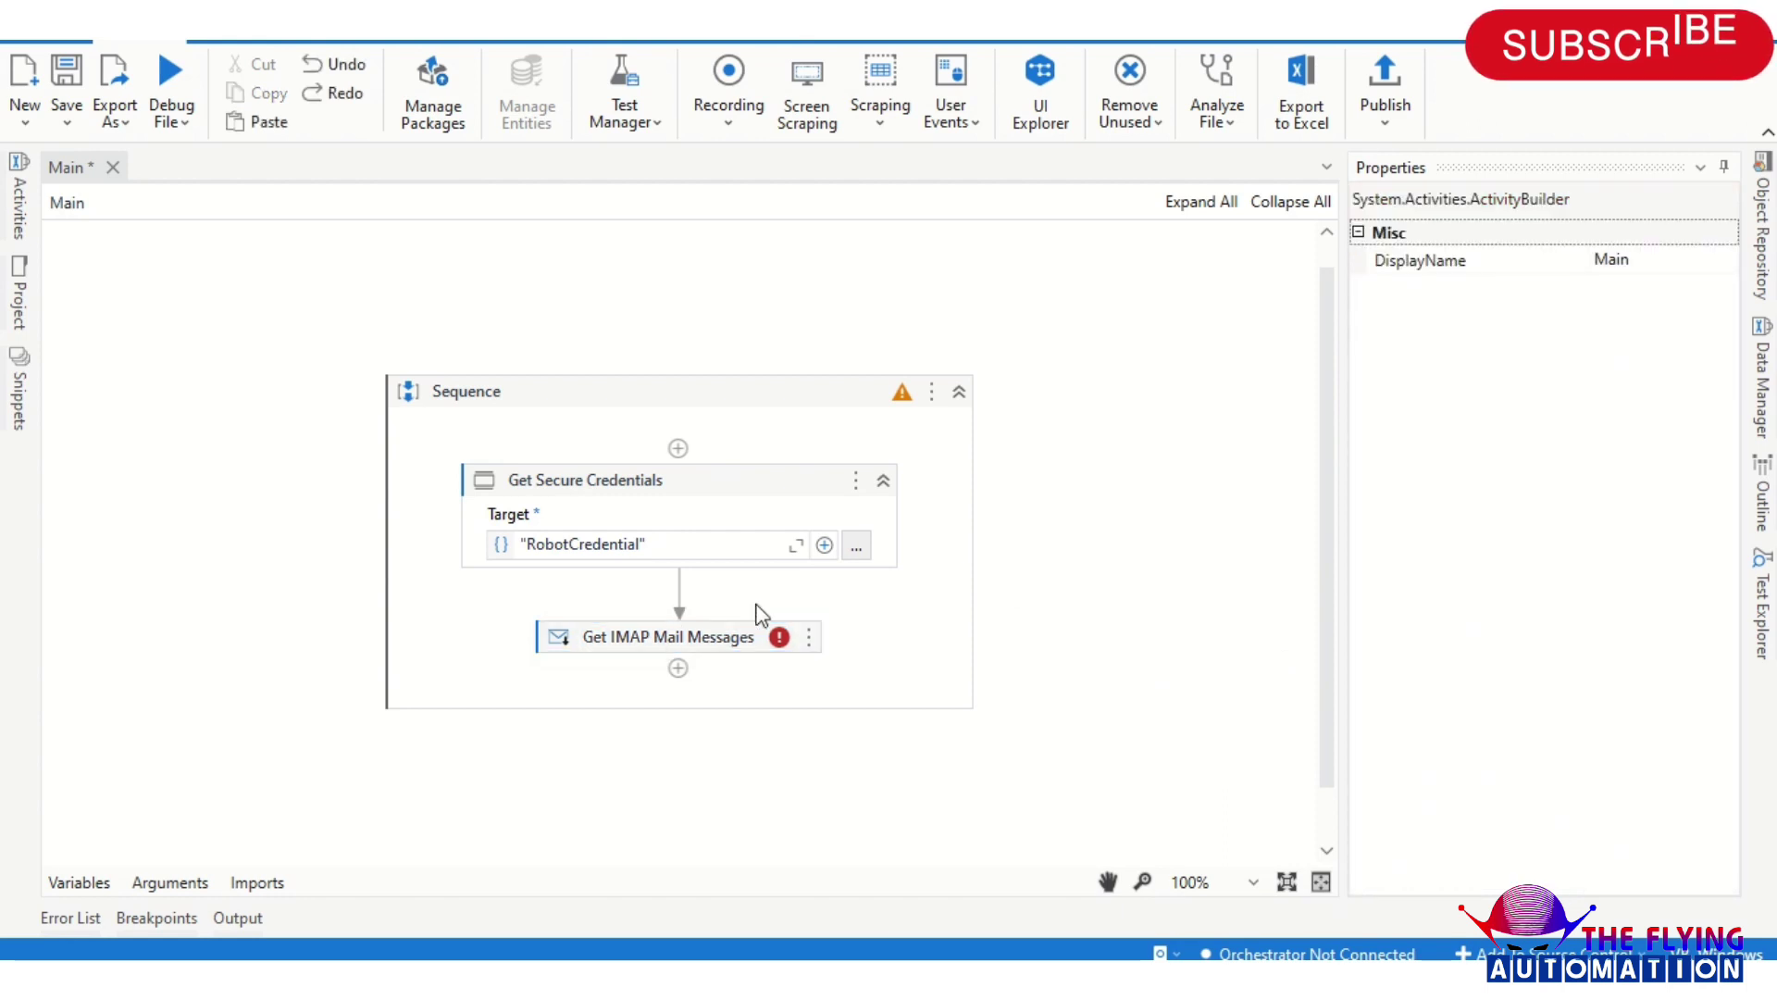
click(679, 647)
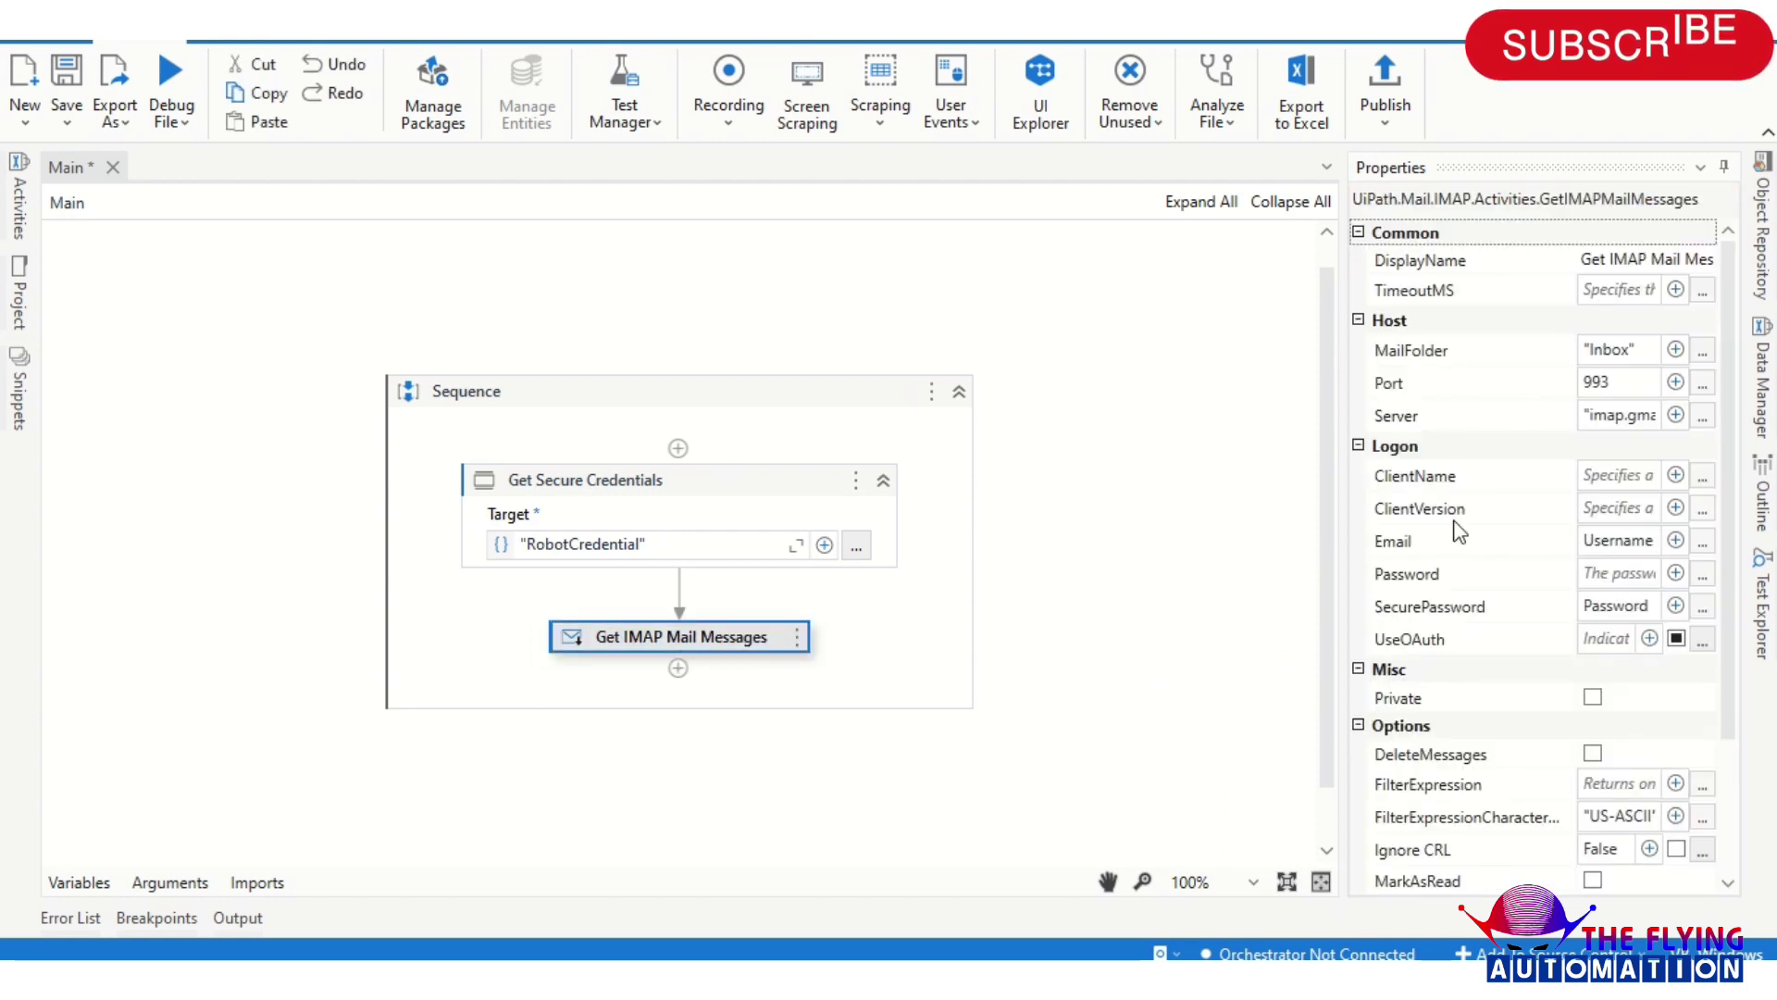
drag(1726, 463, 1715, 689)
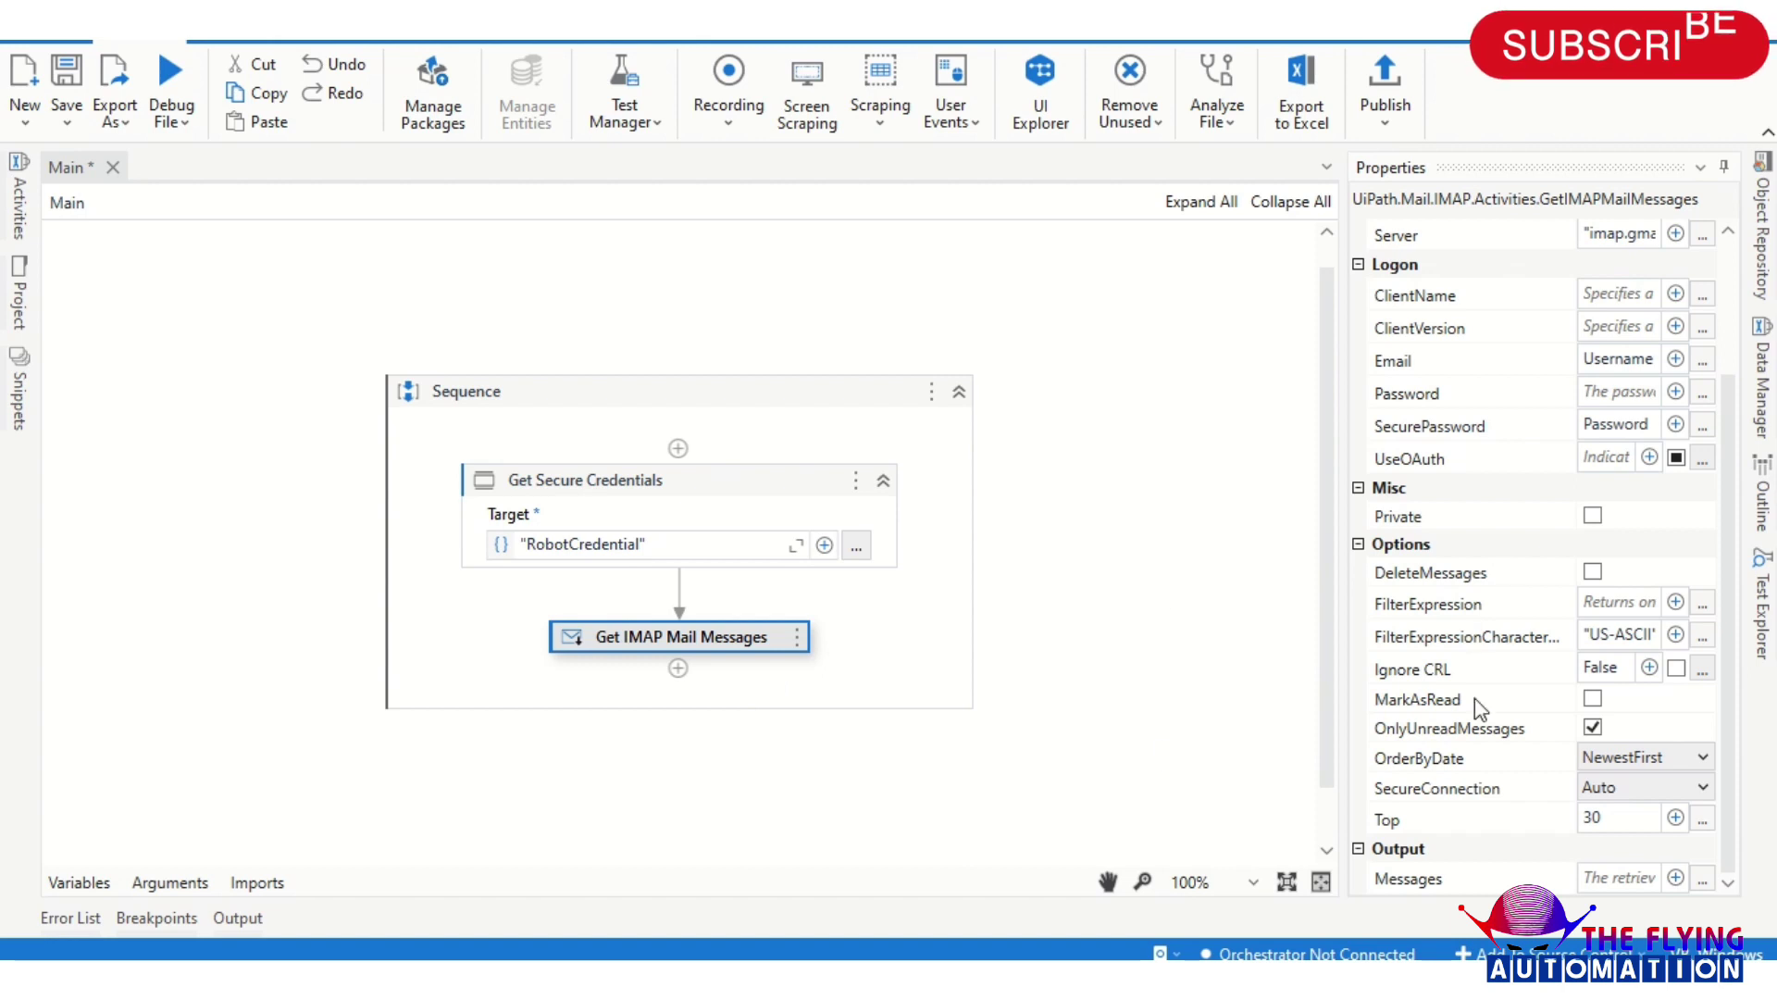
Store the retrieved messages in a new Mail_List variable via the Messages output
click(1612, 882)
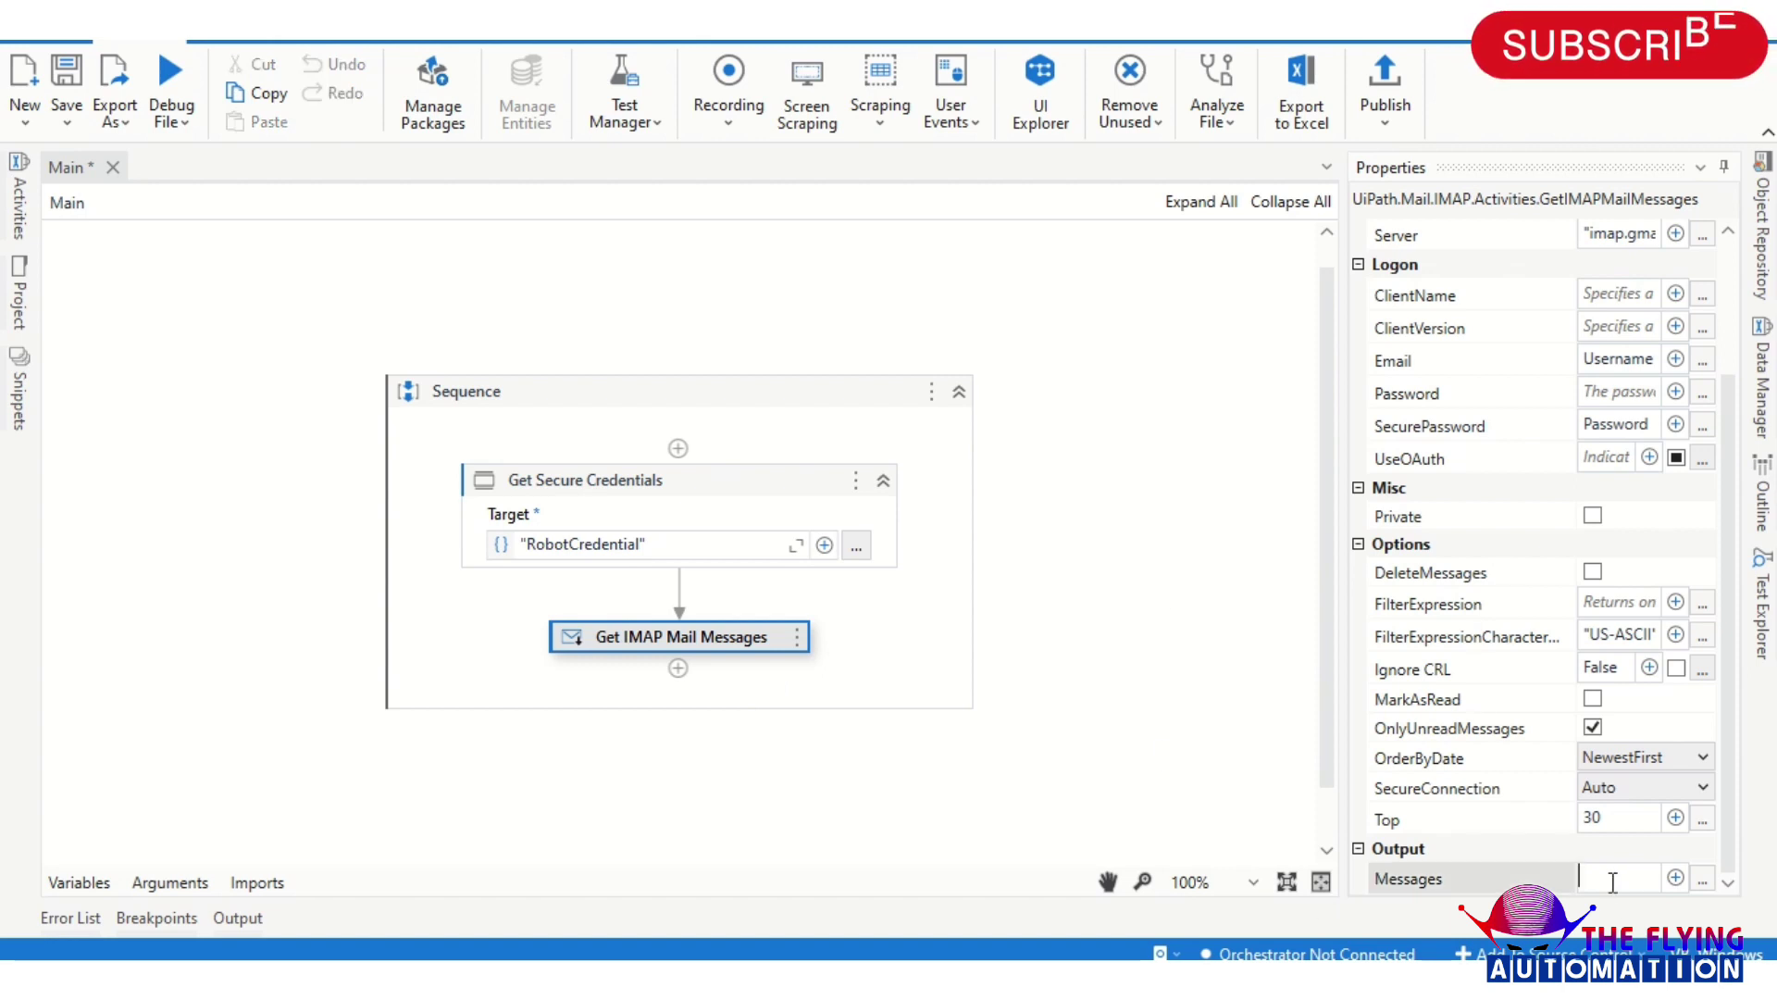
key(ctrl+k)
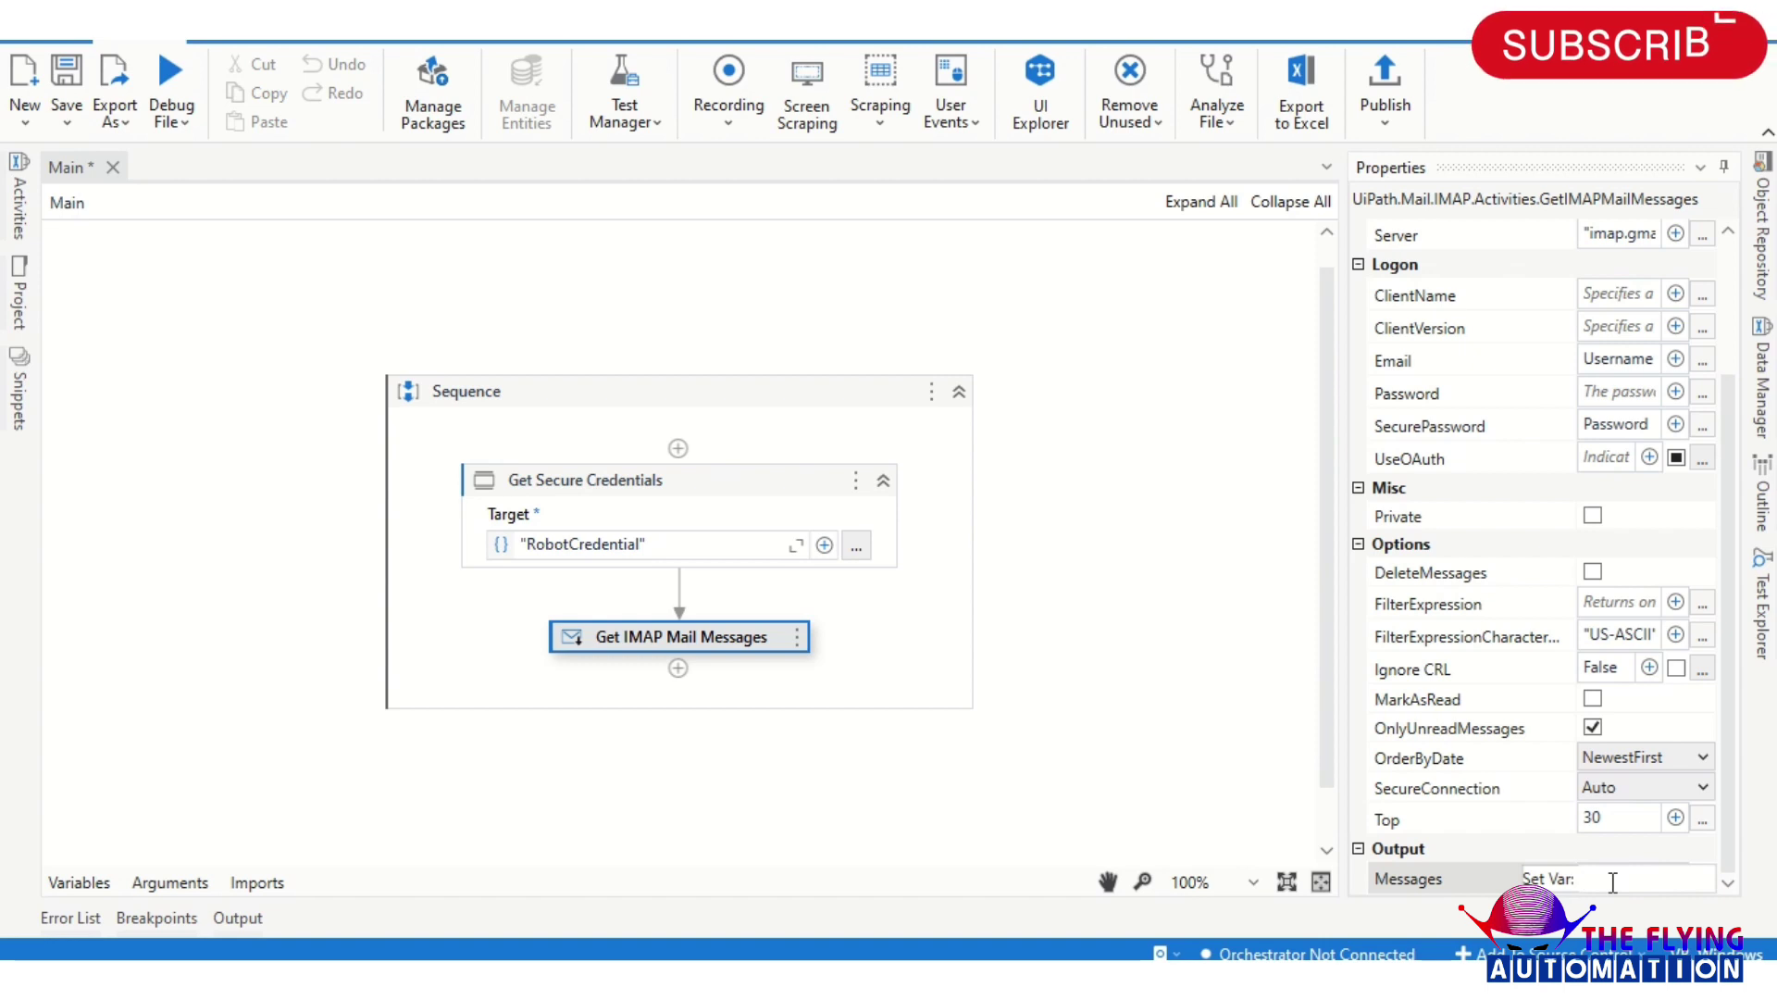
text(Mail_)
text(Lis)
text(t)
key(Return)
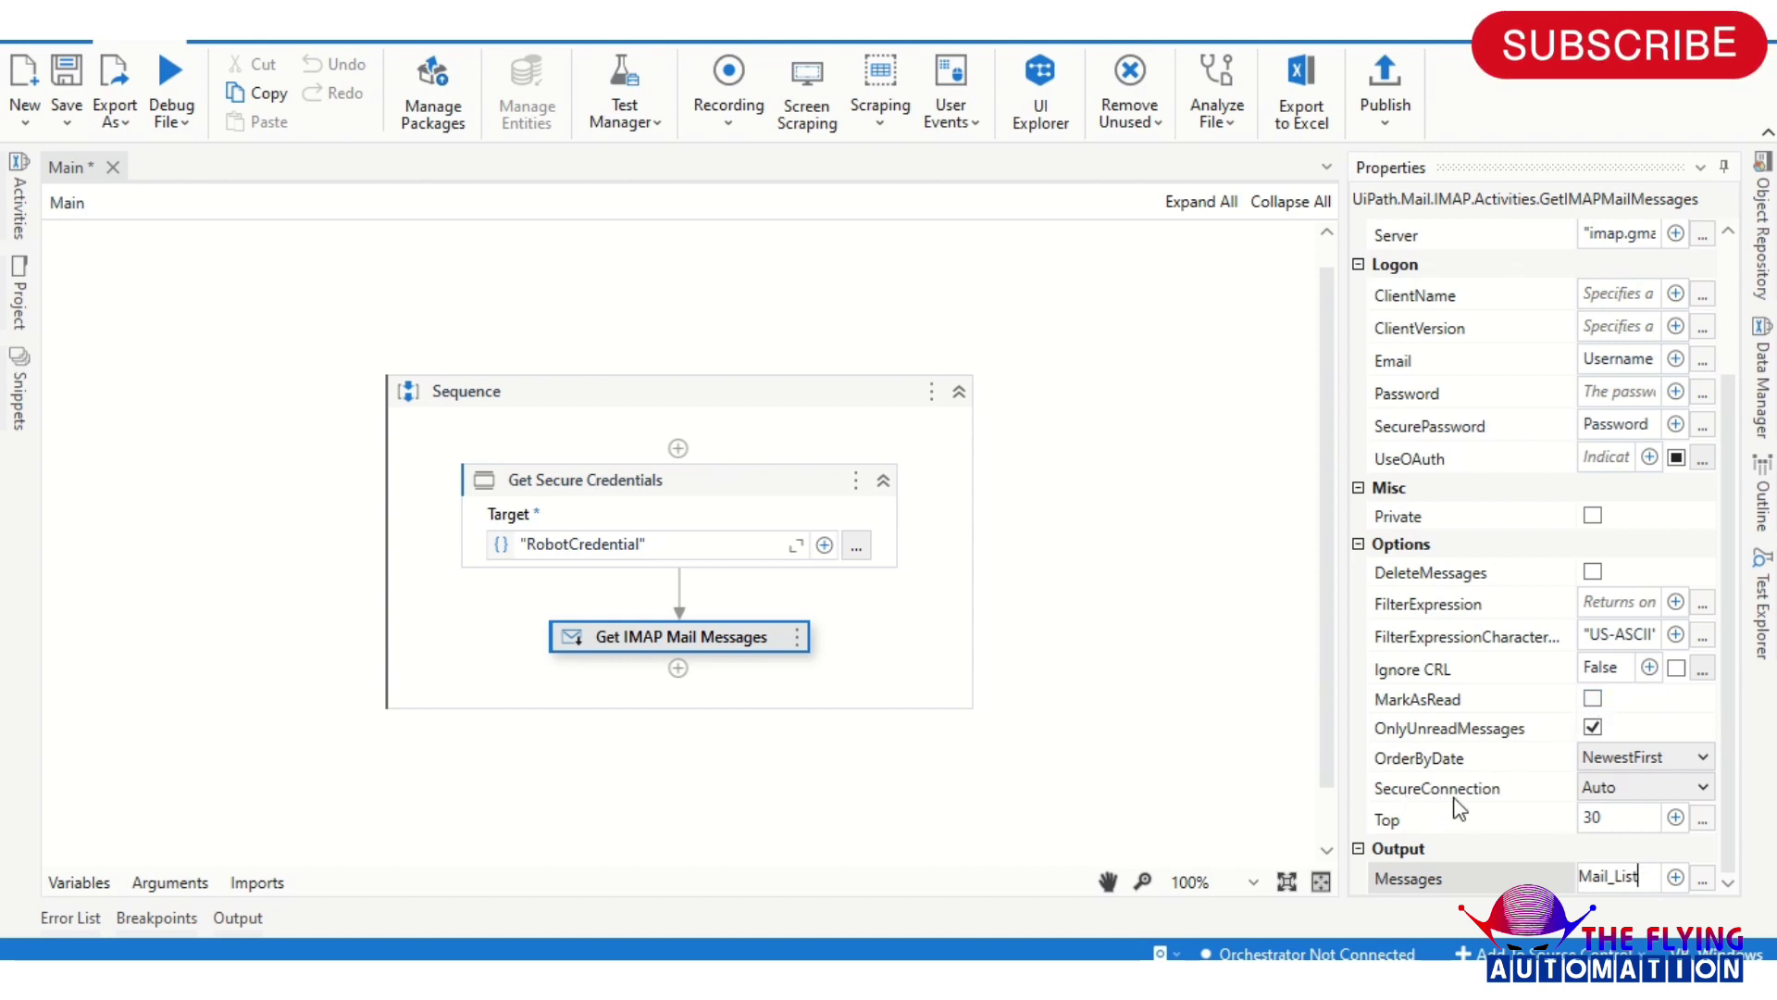
Change the Top message count from 30 to 2 and verify the activity's settings
click(1614, 818)
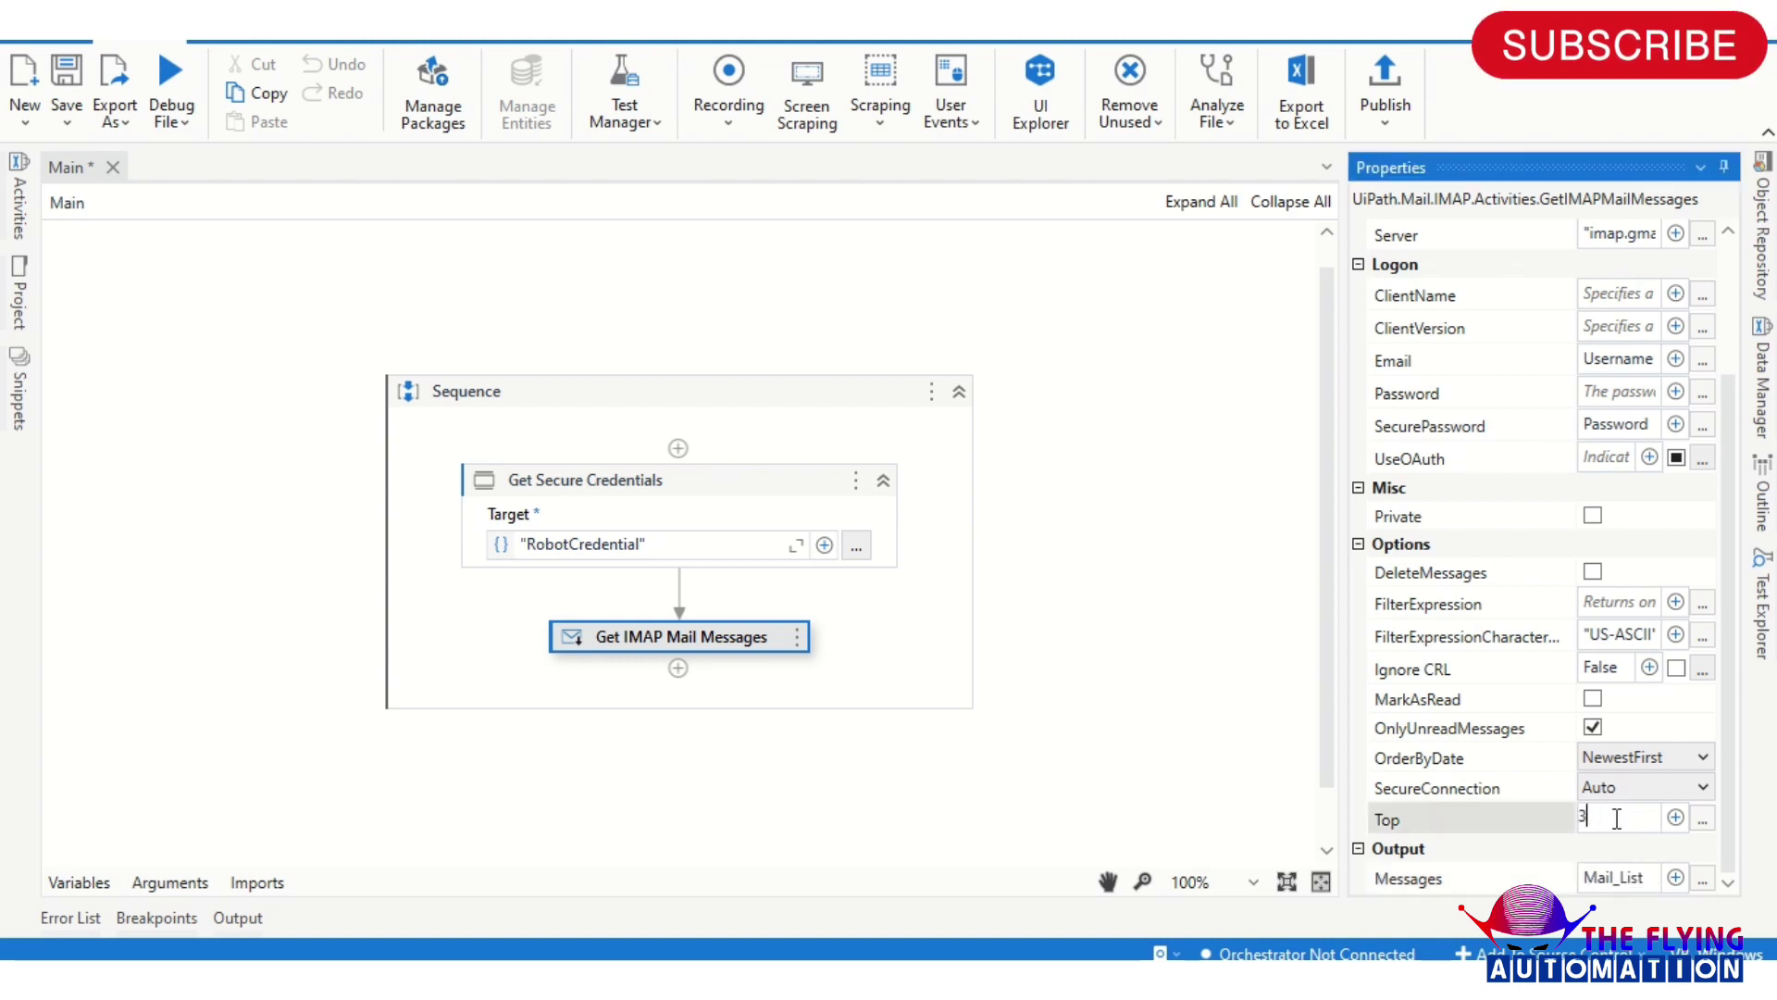
key(BackSpace)
text(2)
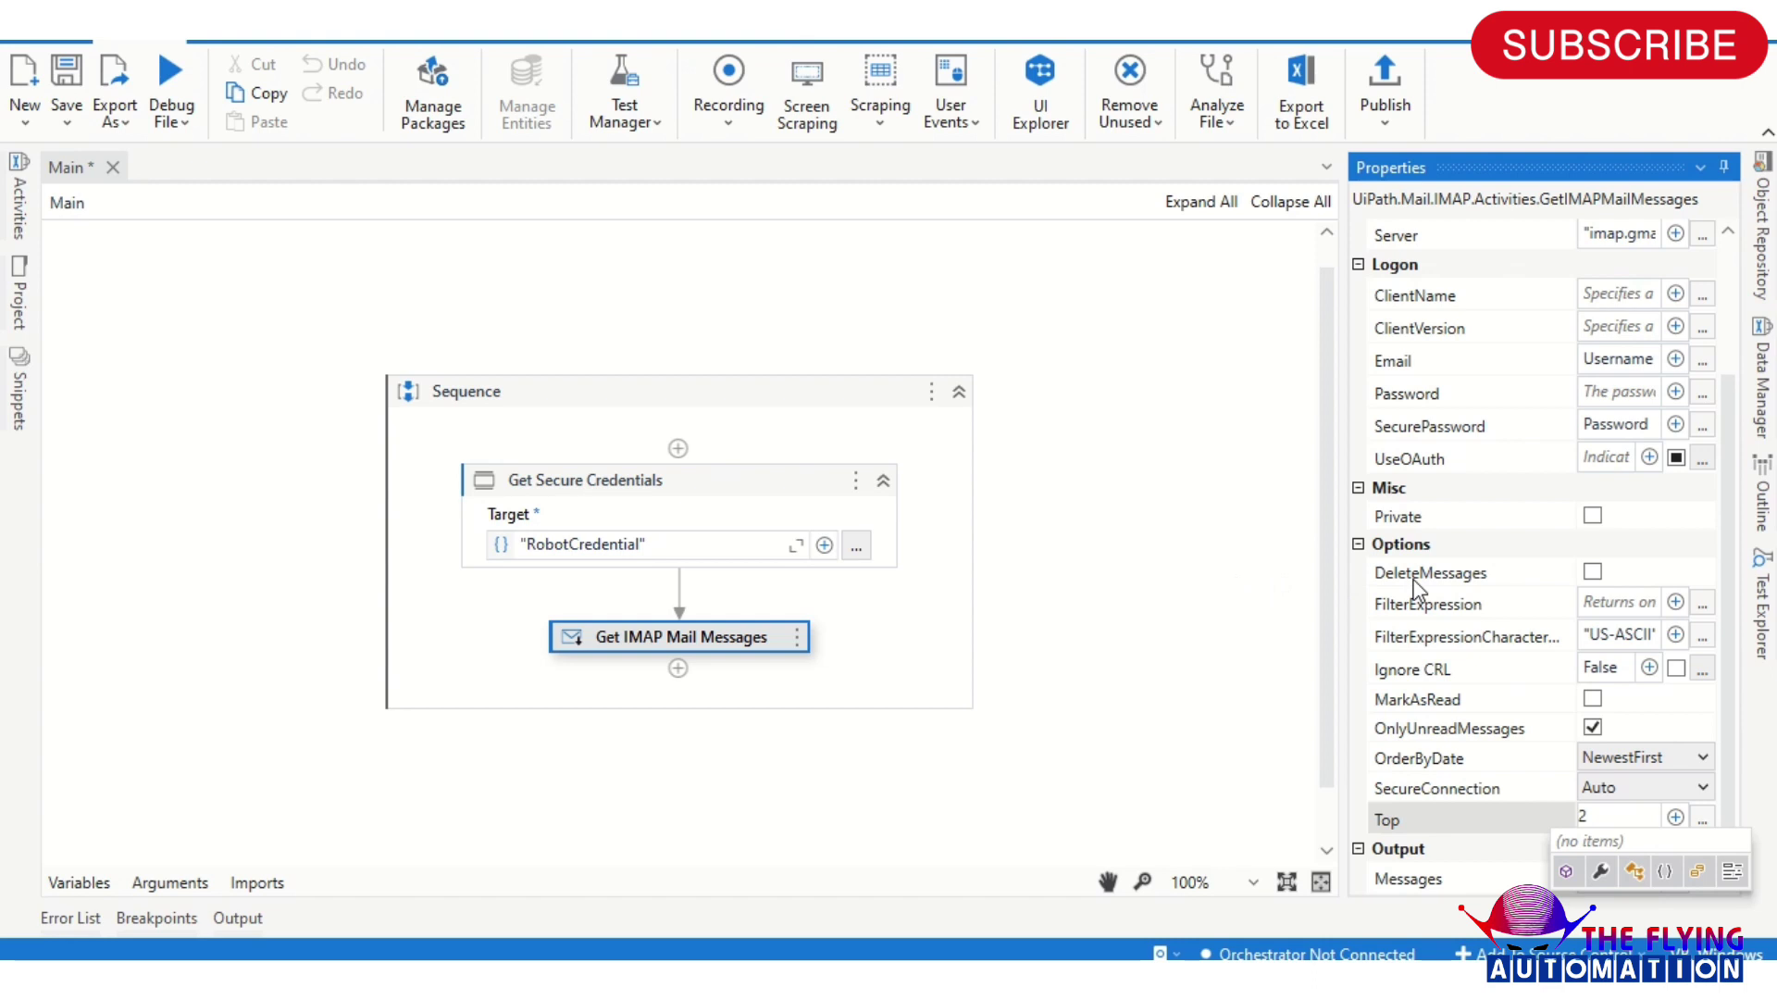
click(1186, 645)
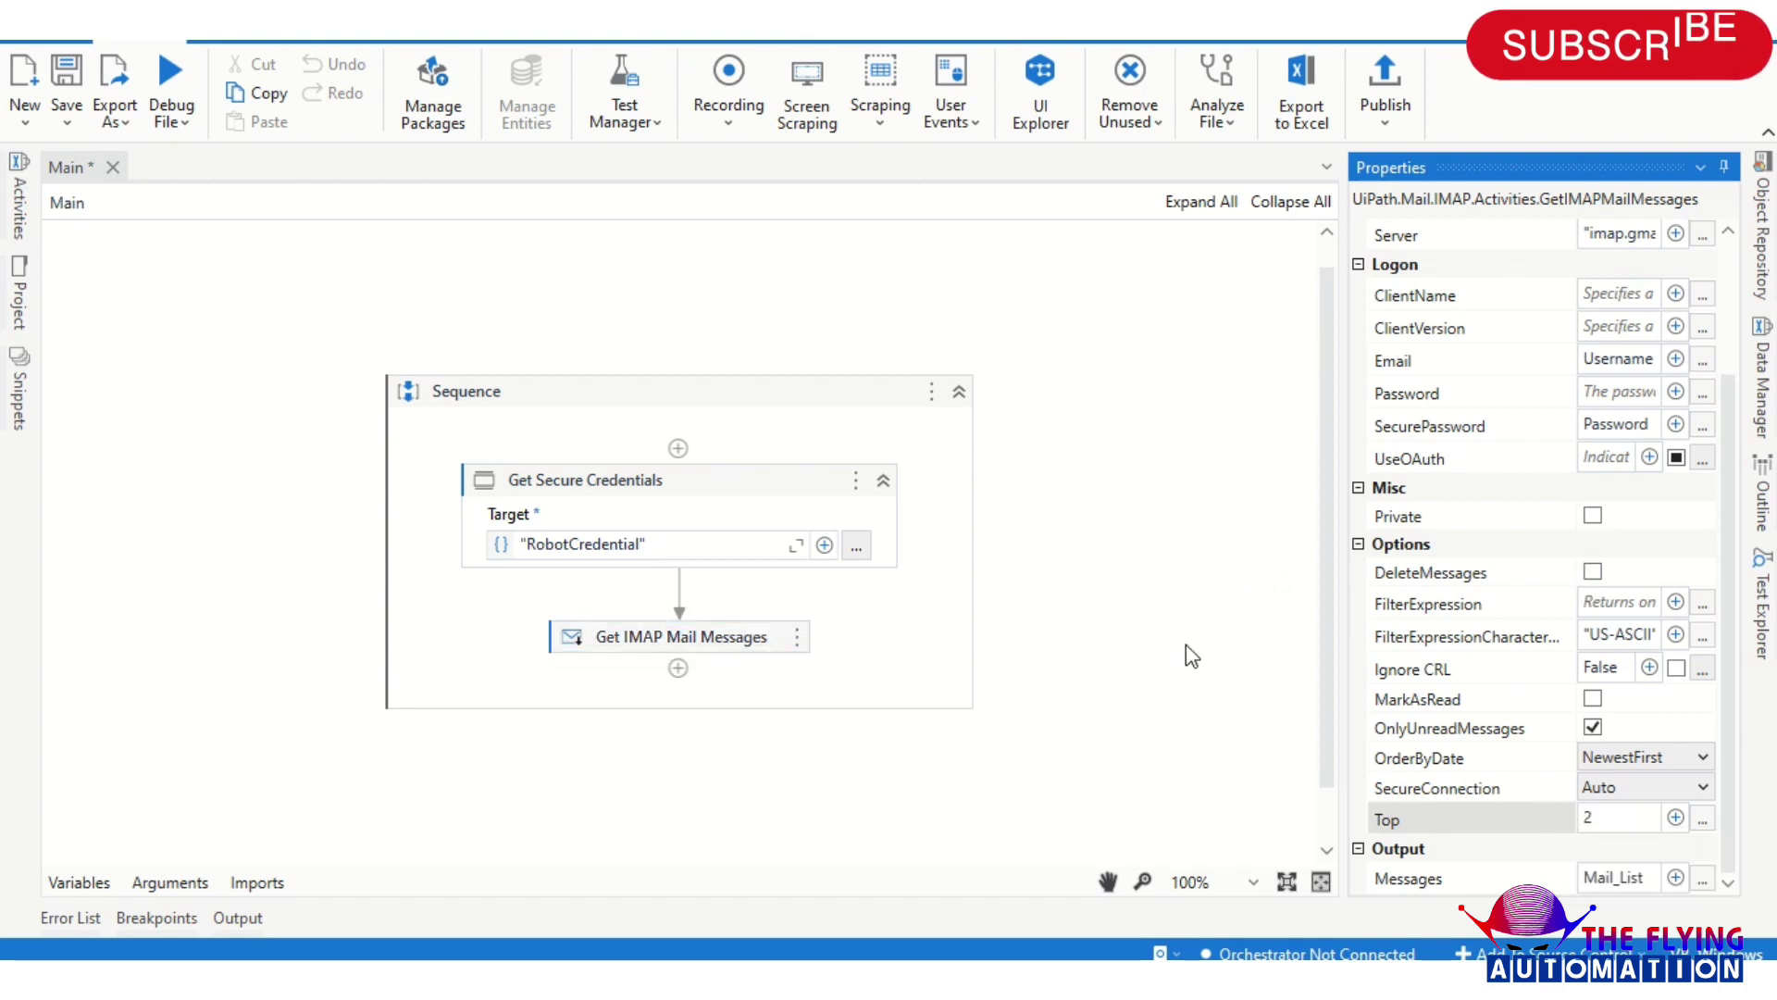
click(737, 656)
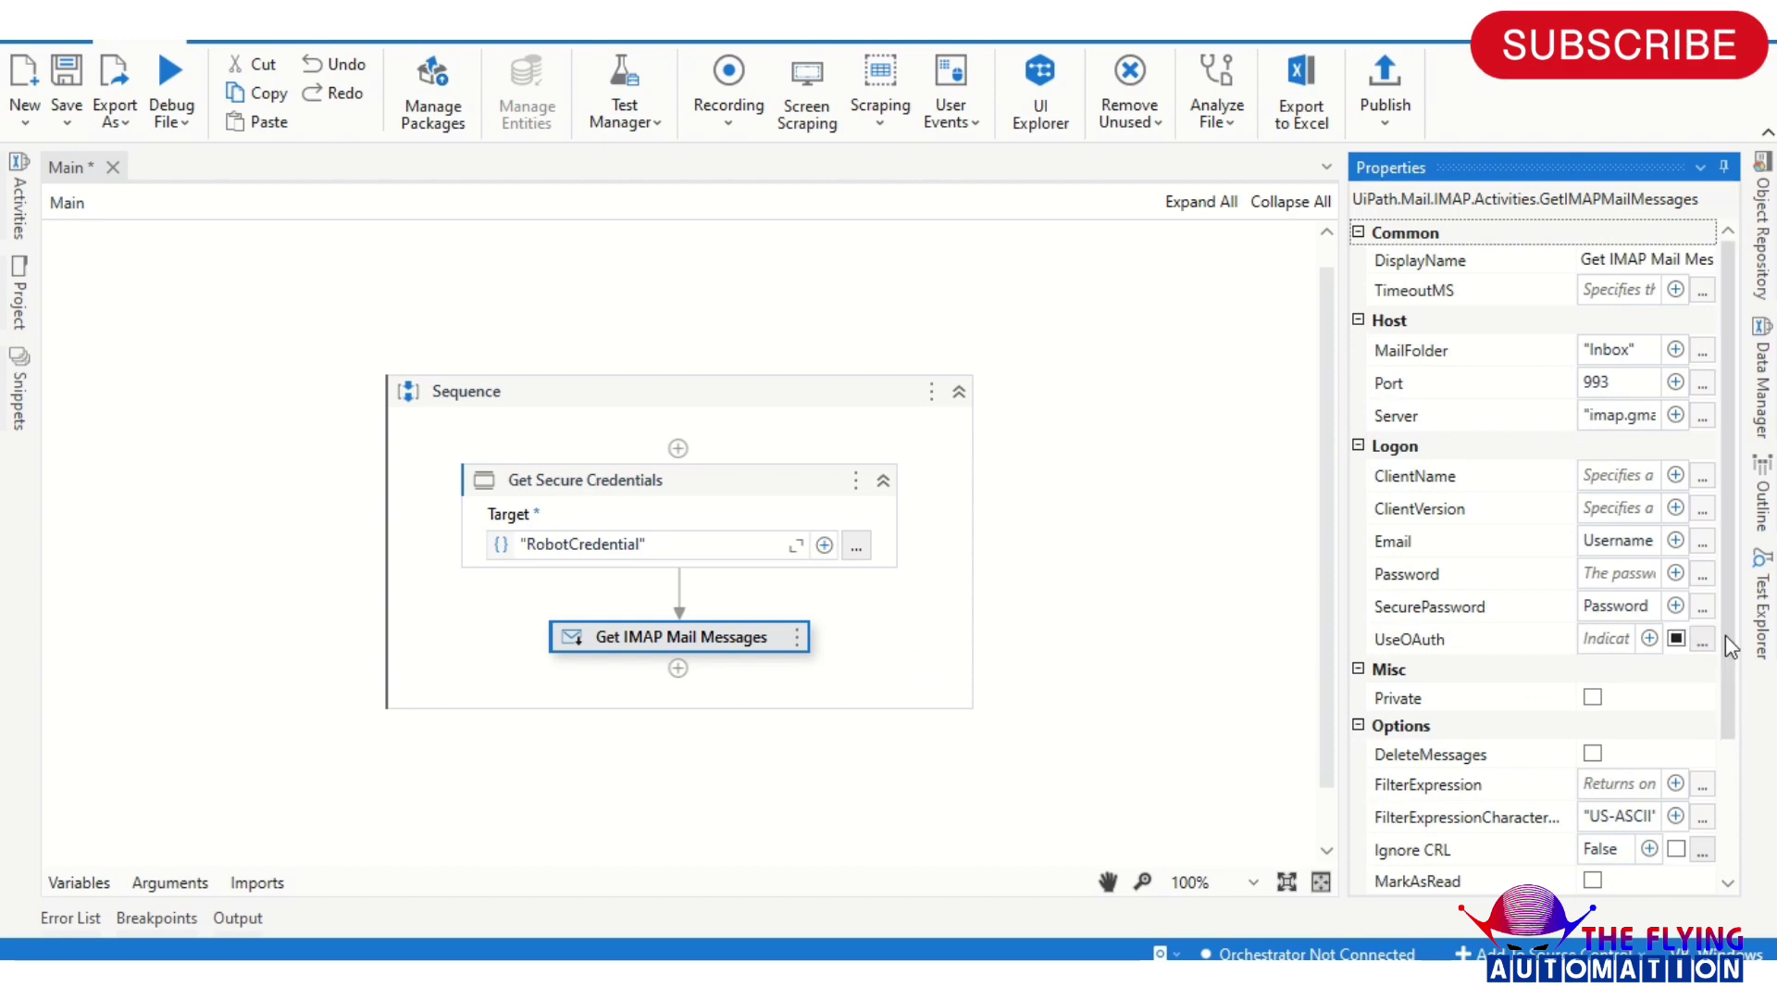
drag(1726, 634, 1732, 763)
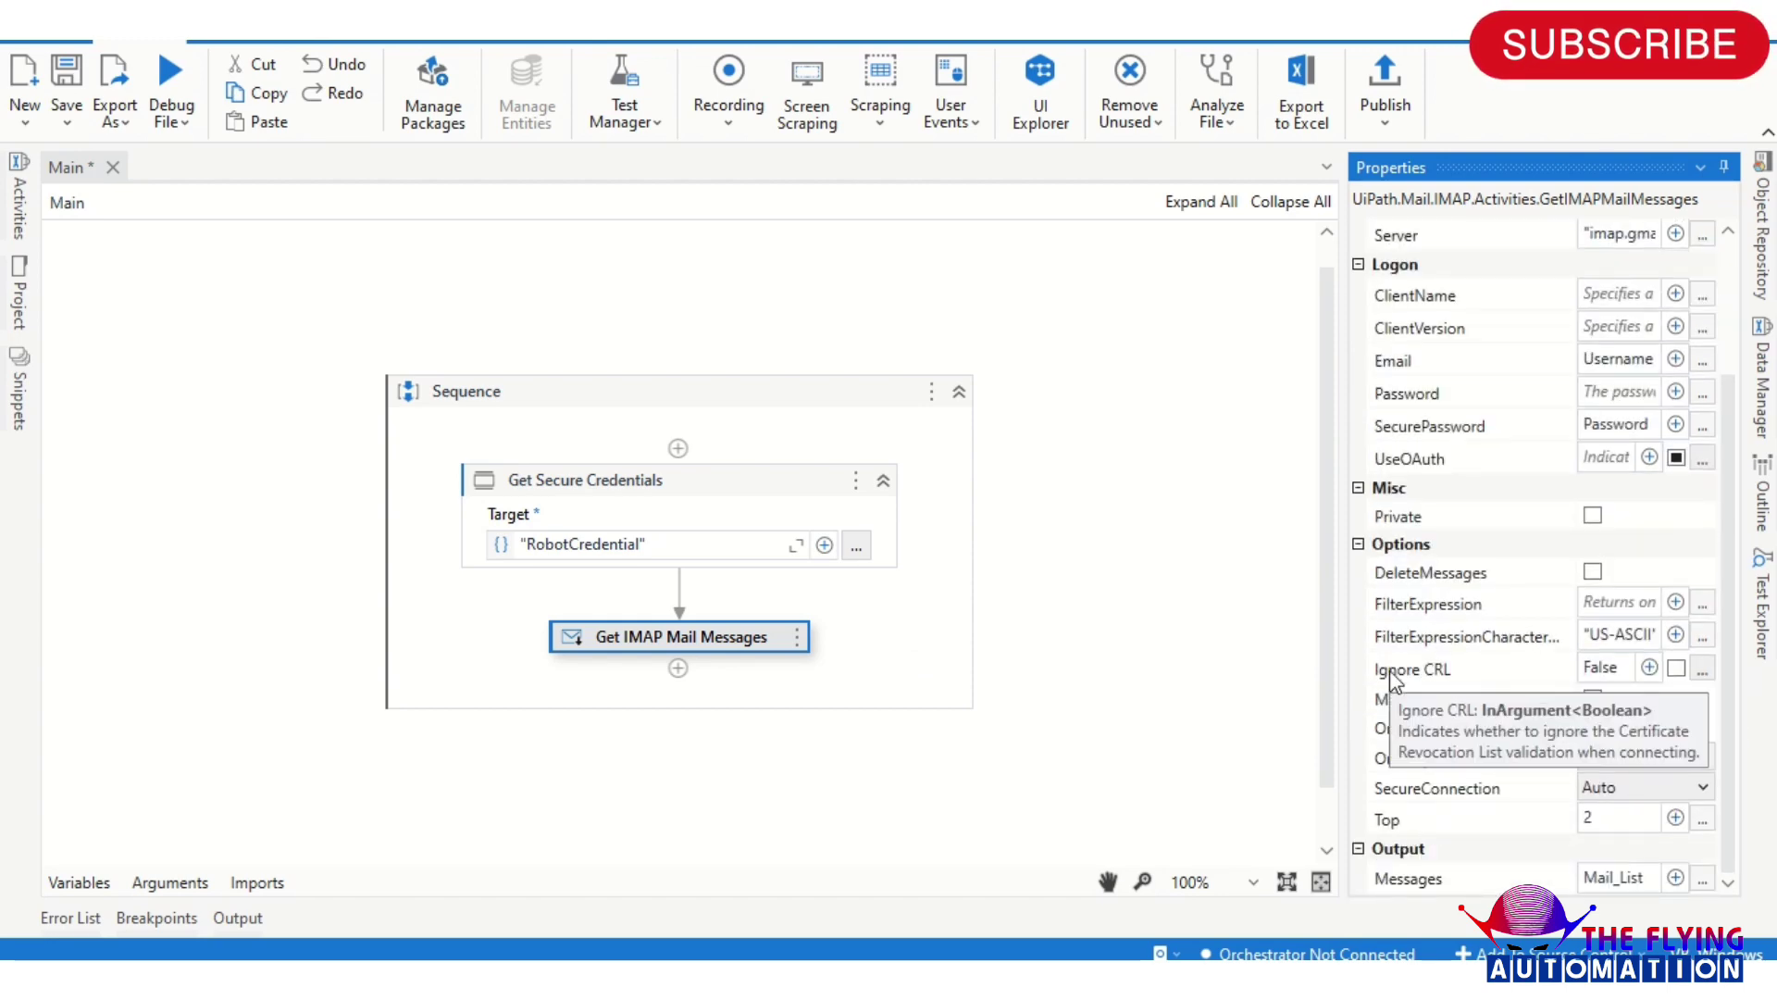
Add a For Each loop after Get IMAP Mail Messages in the main sequence
click(1129, 493)
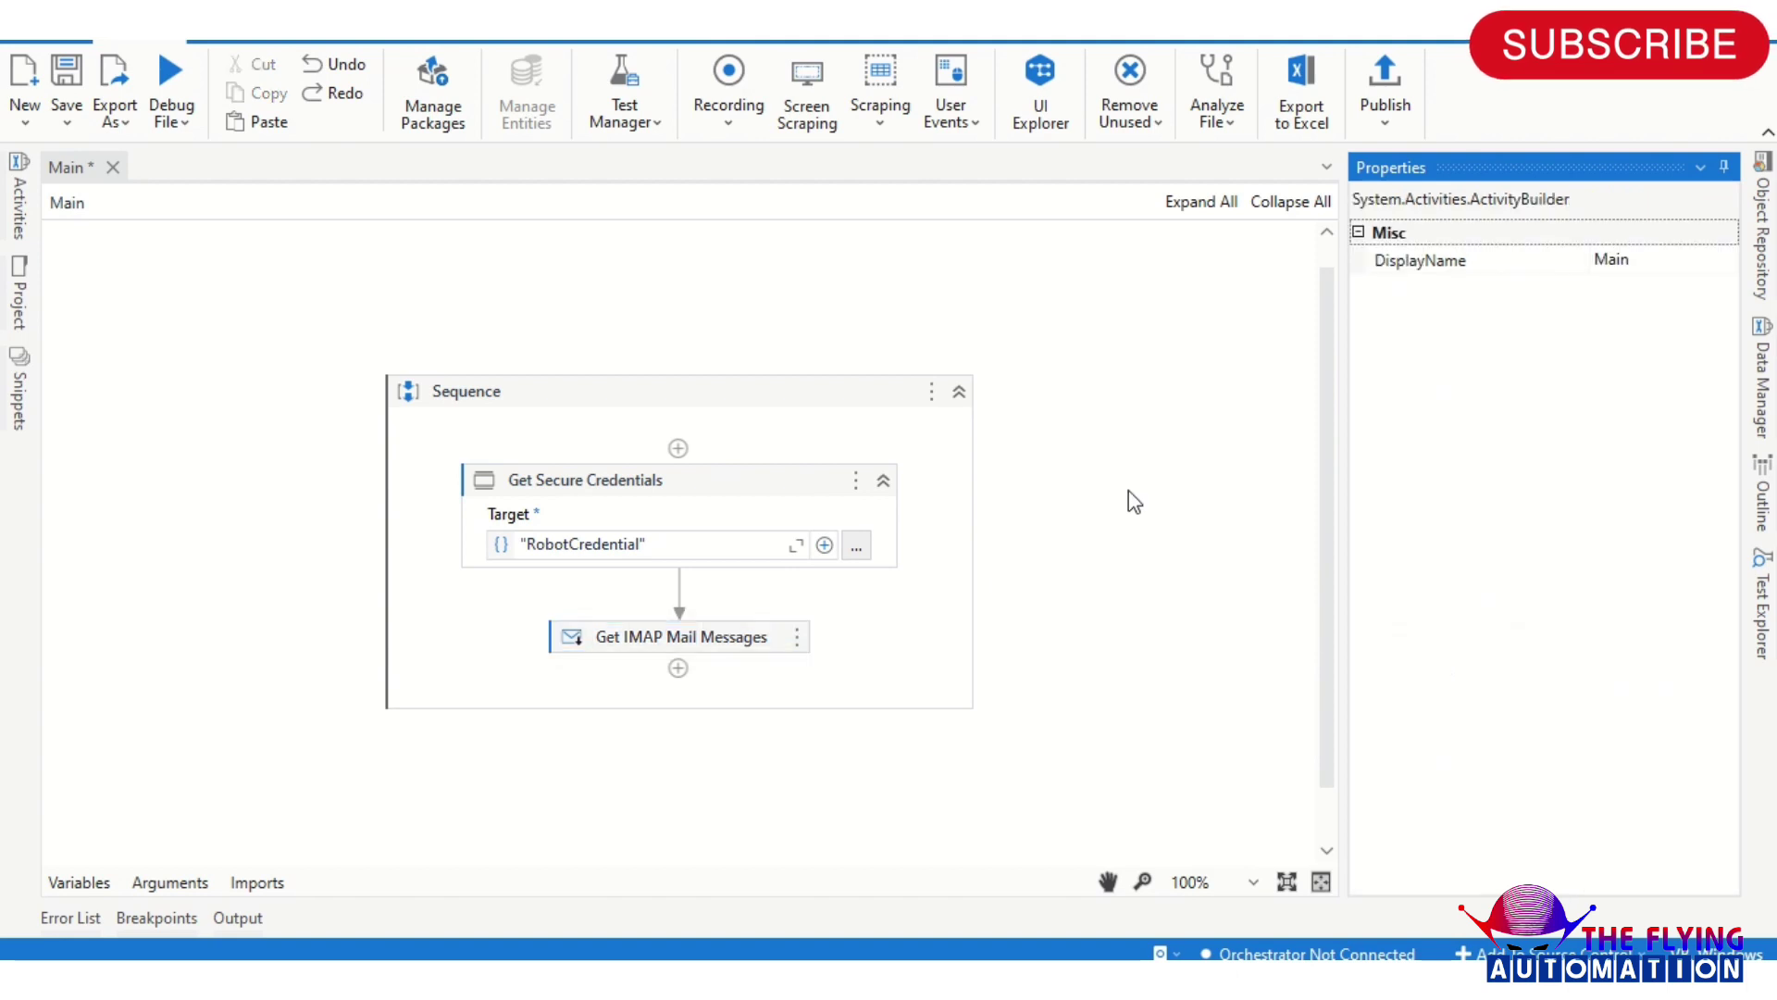
click(849, 689)
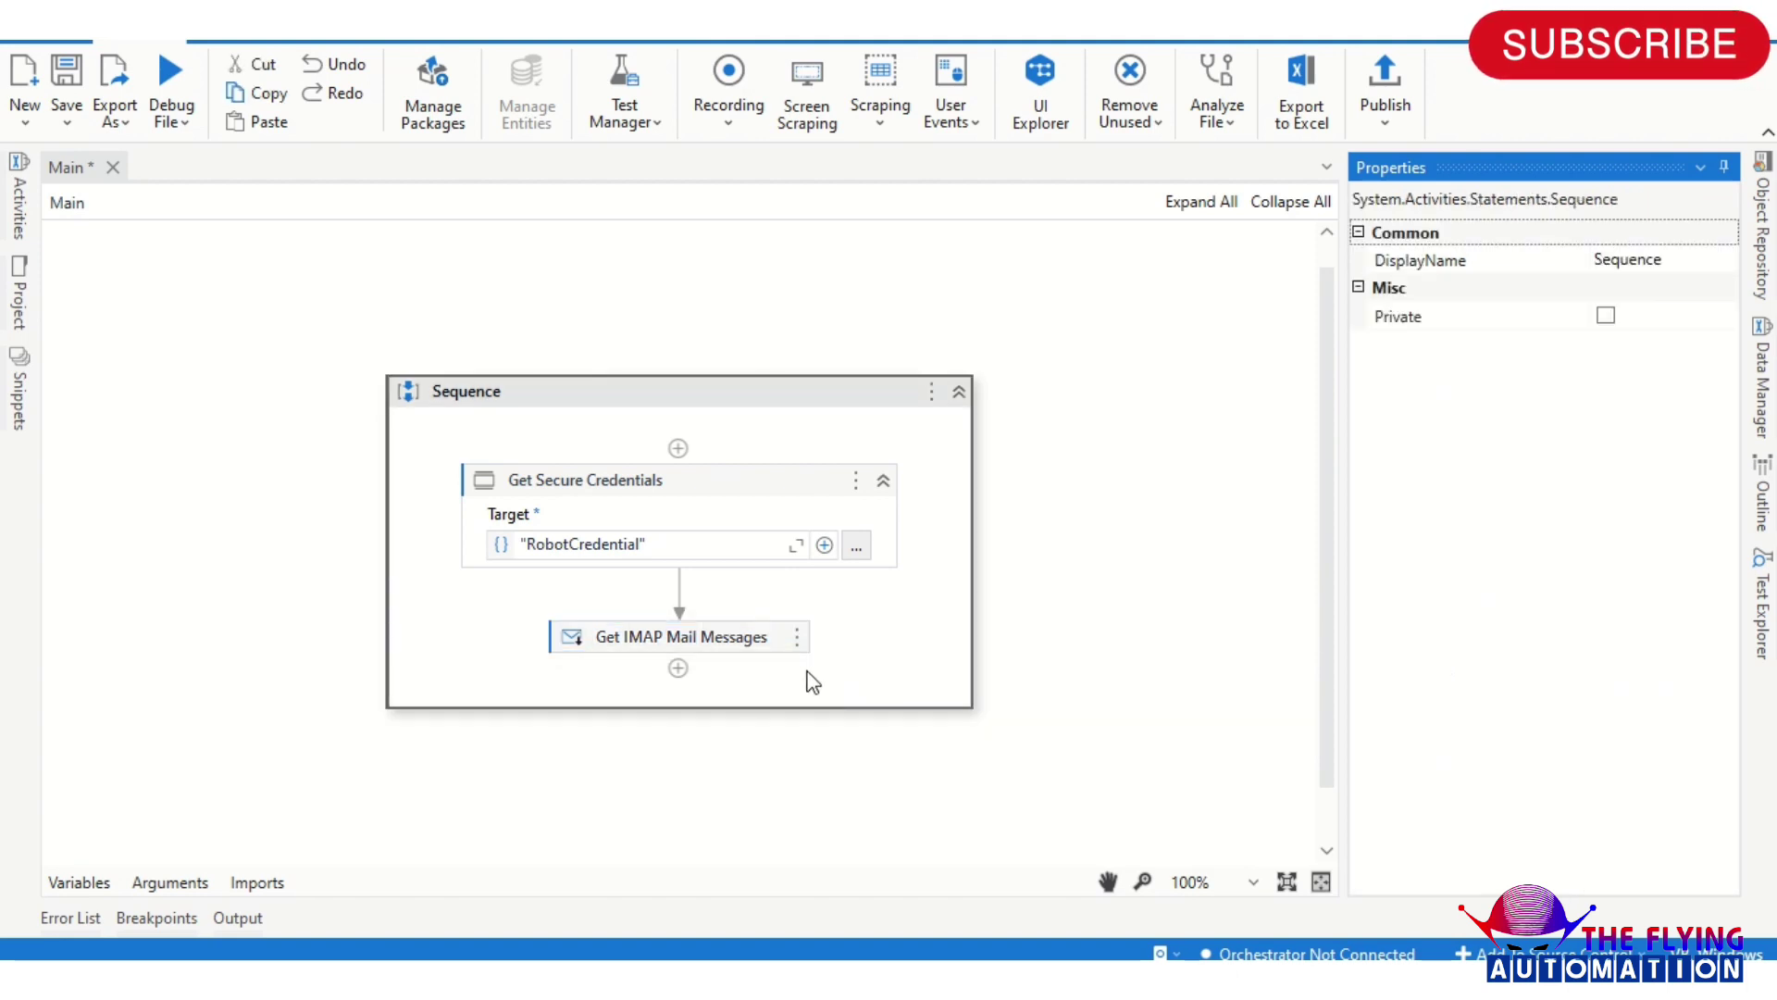
click(677, 669)
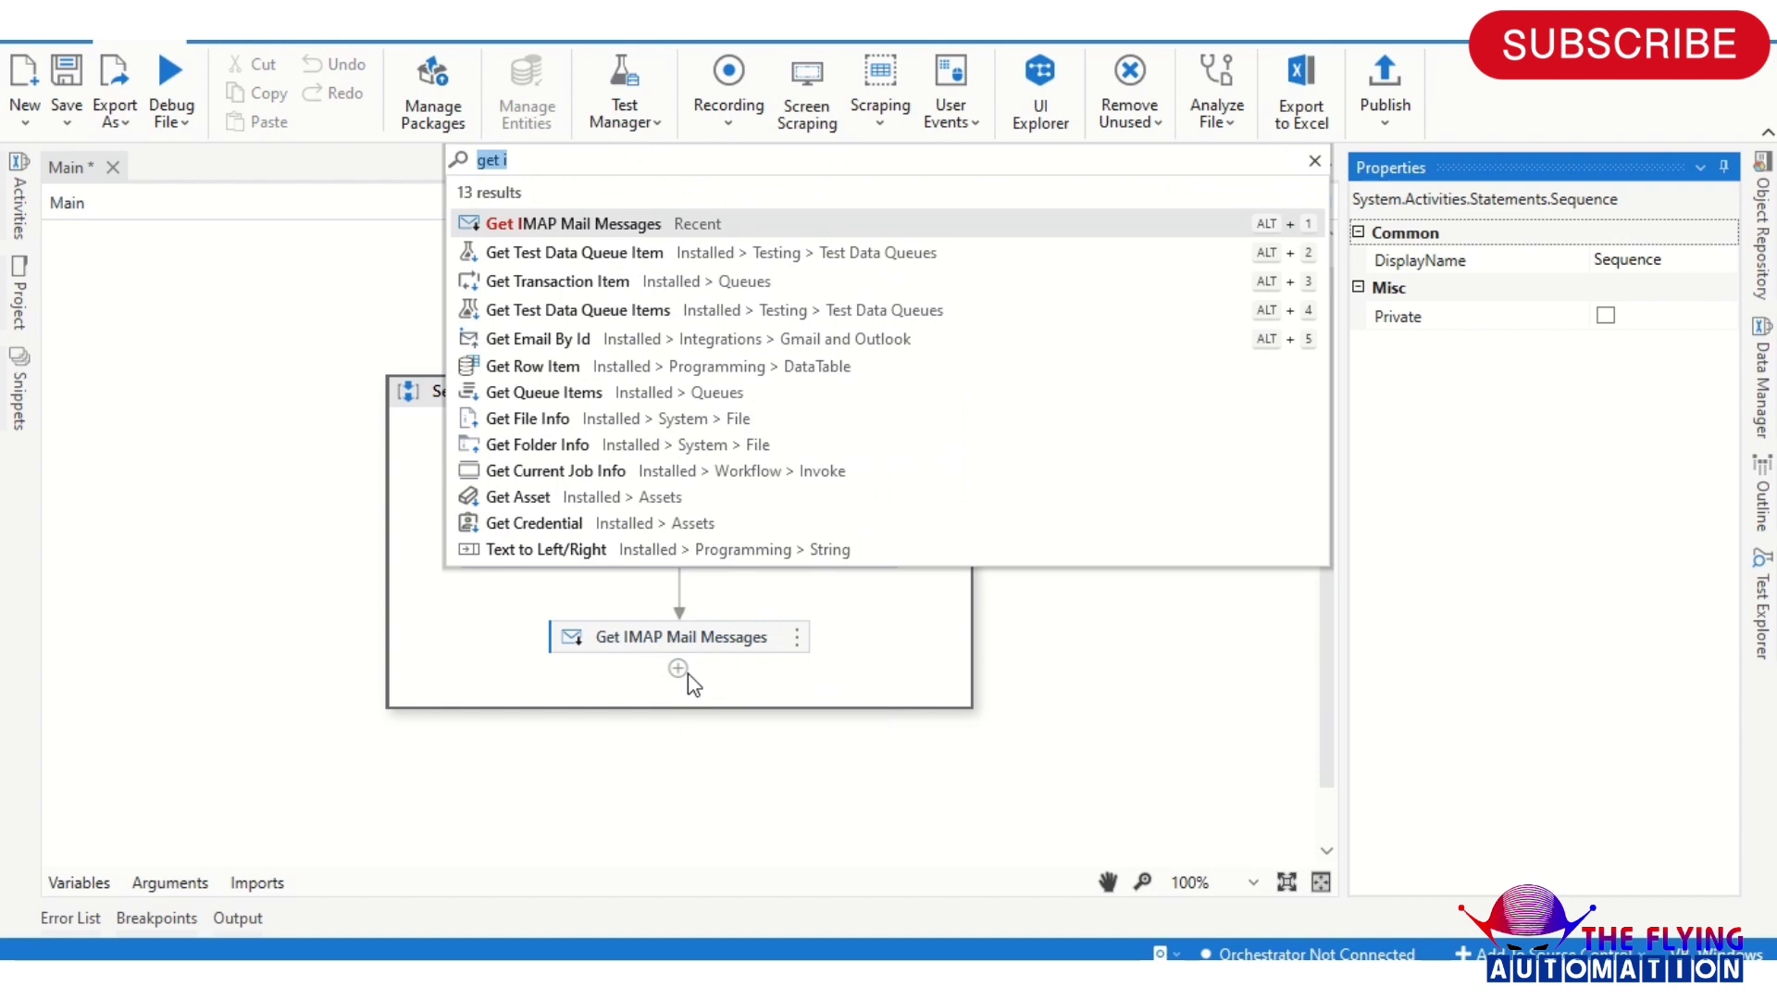
key(BackSpace)
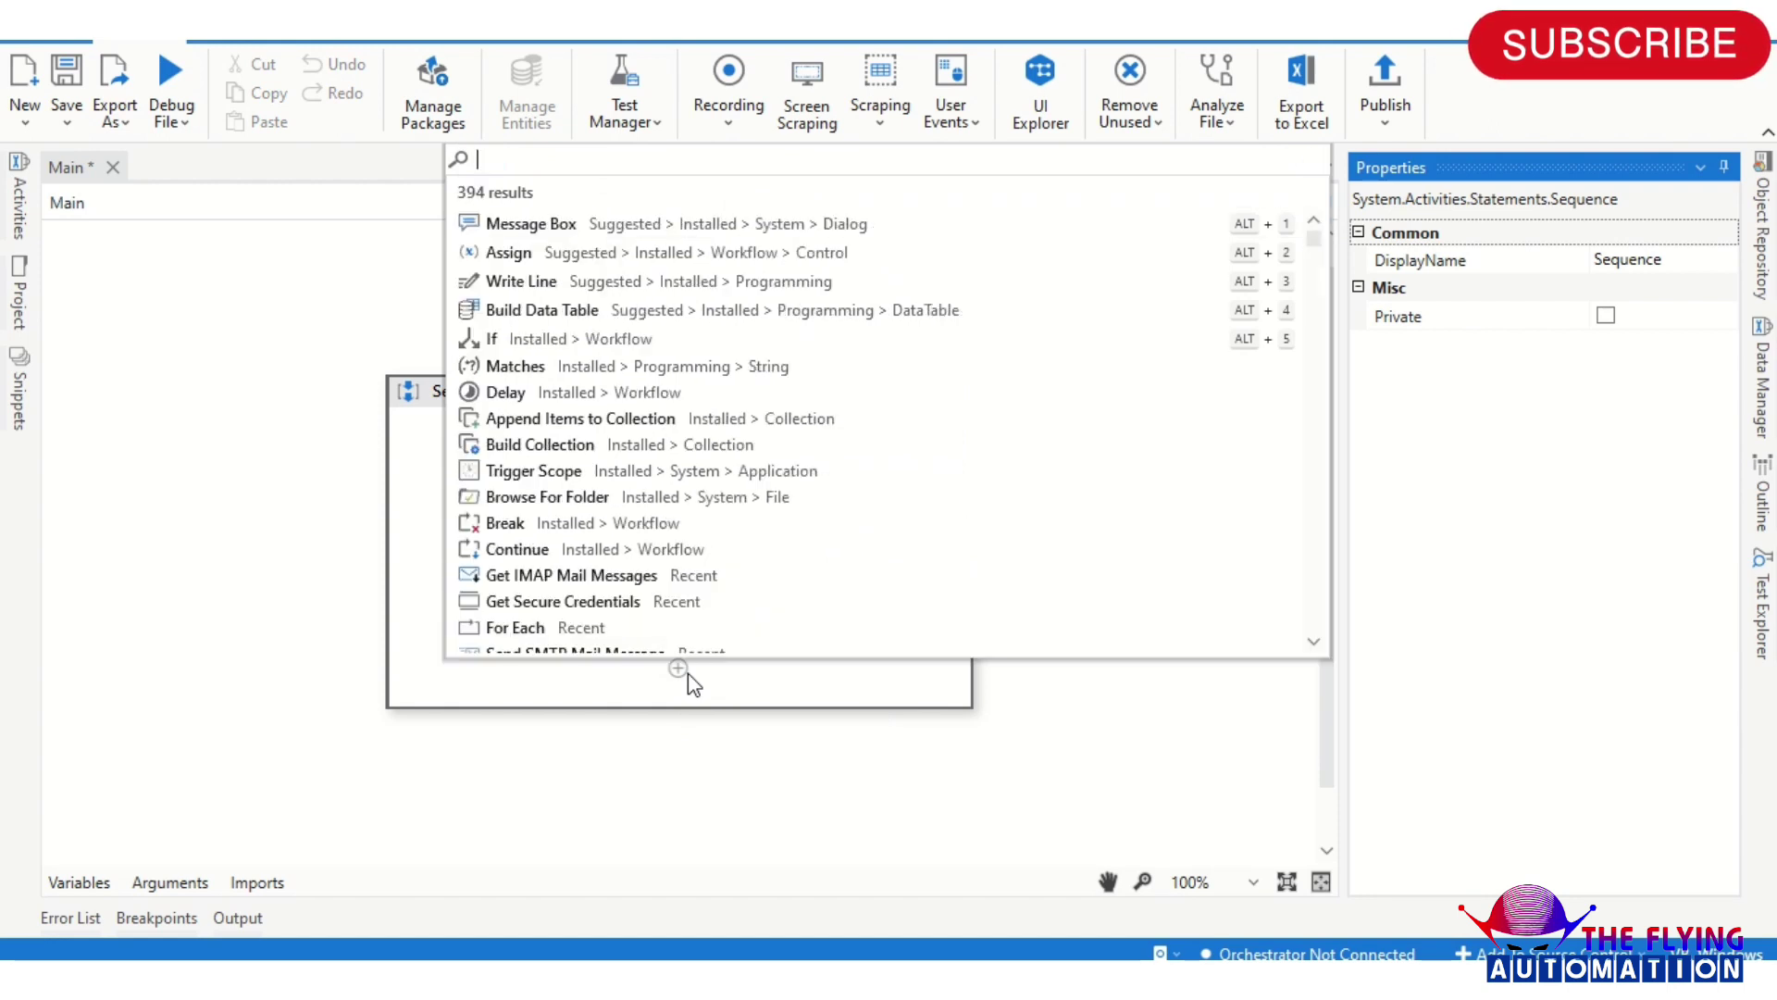
text(fo)
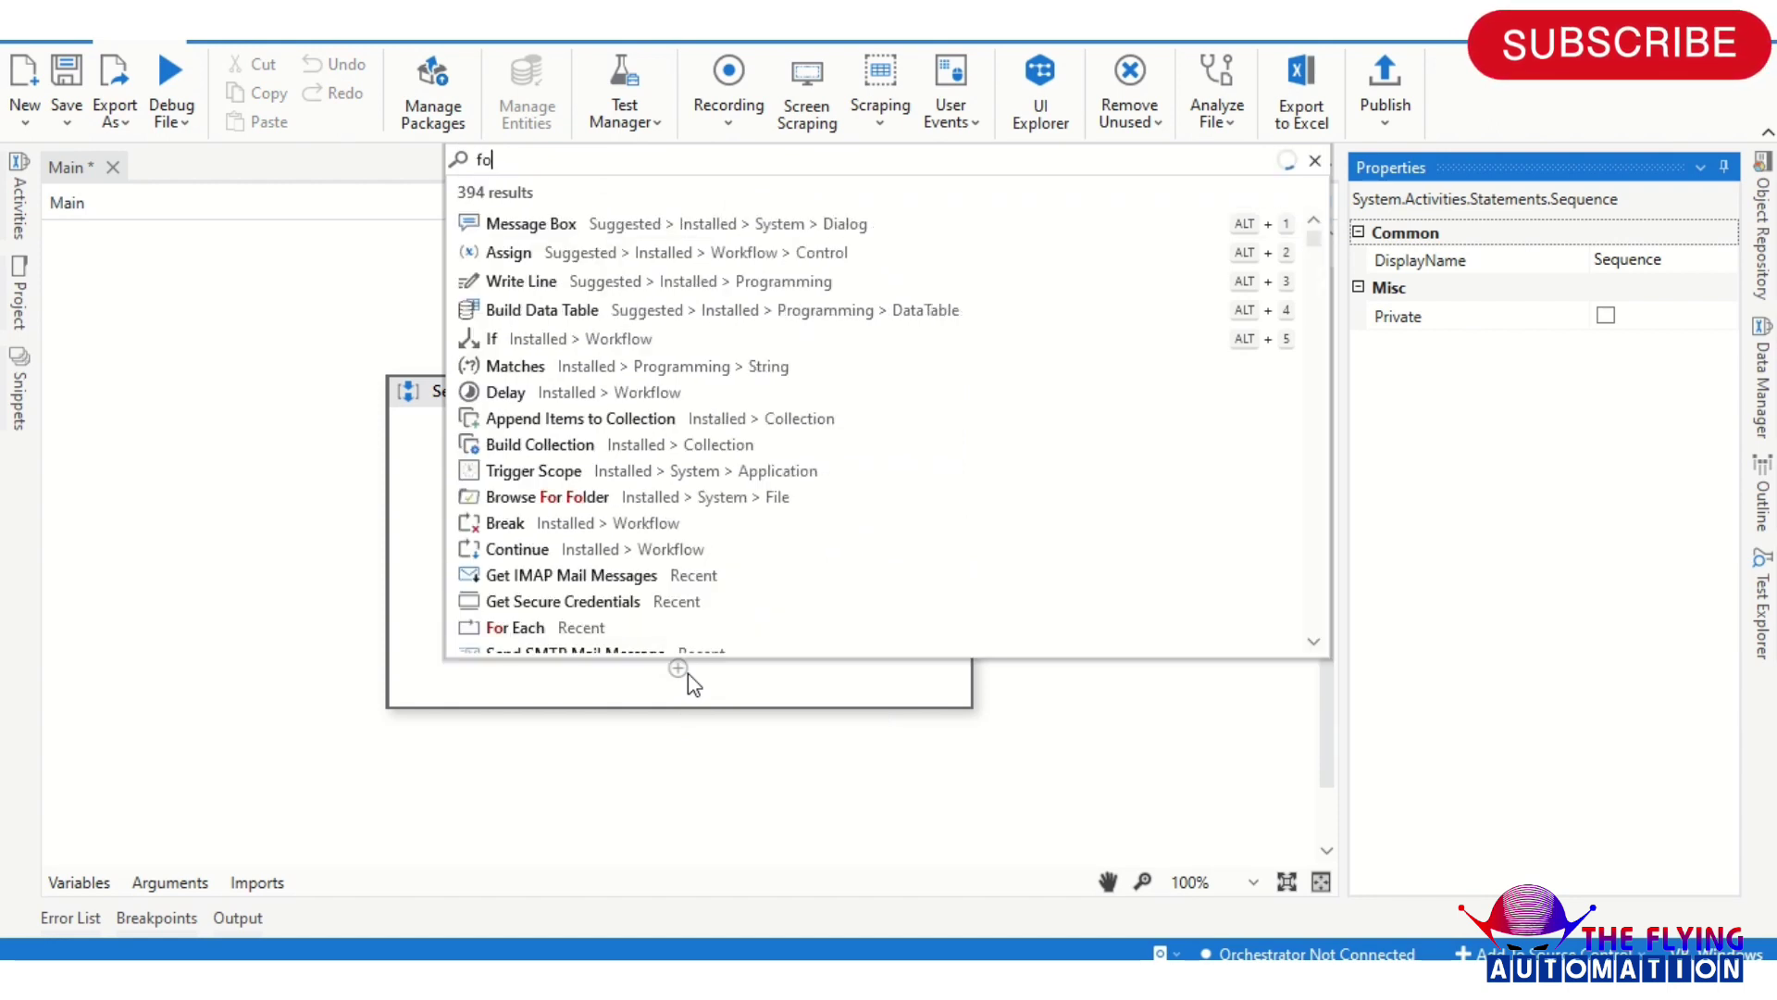
click(528, 252)
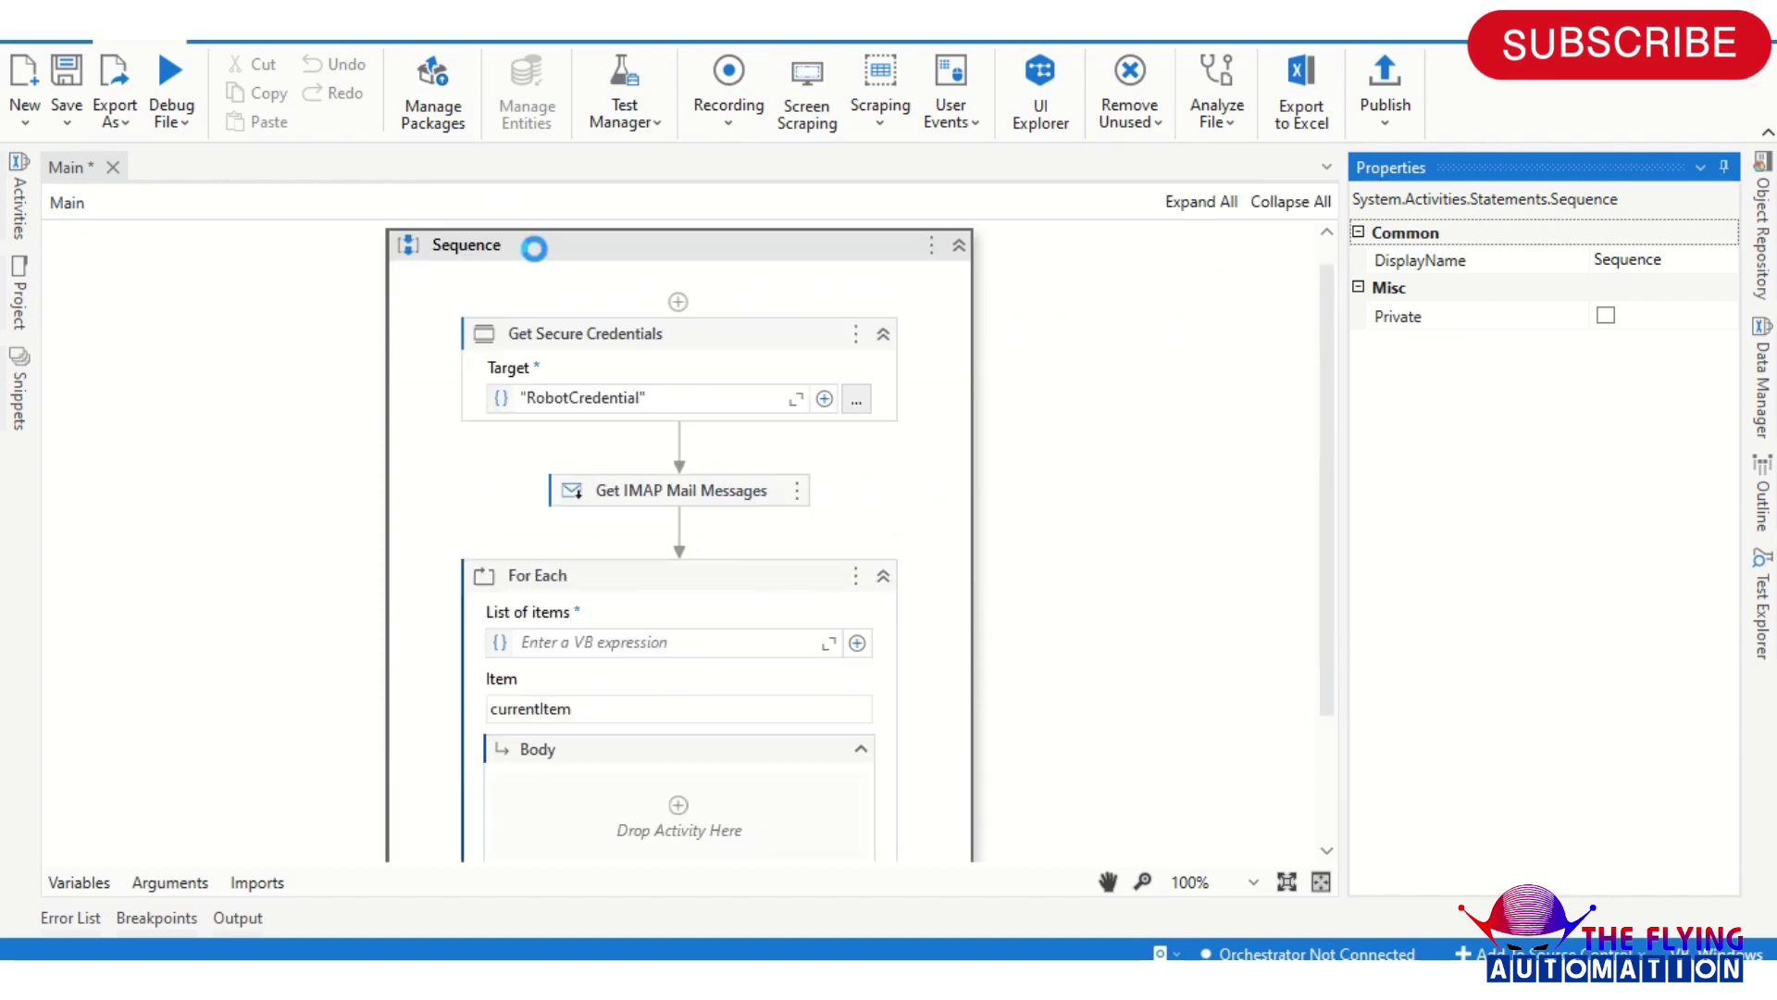
Set the For Each loop's List of items to Mail_List
click(661, 469)
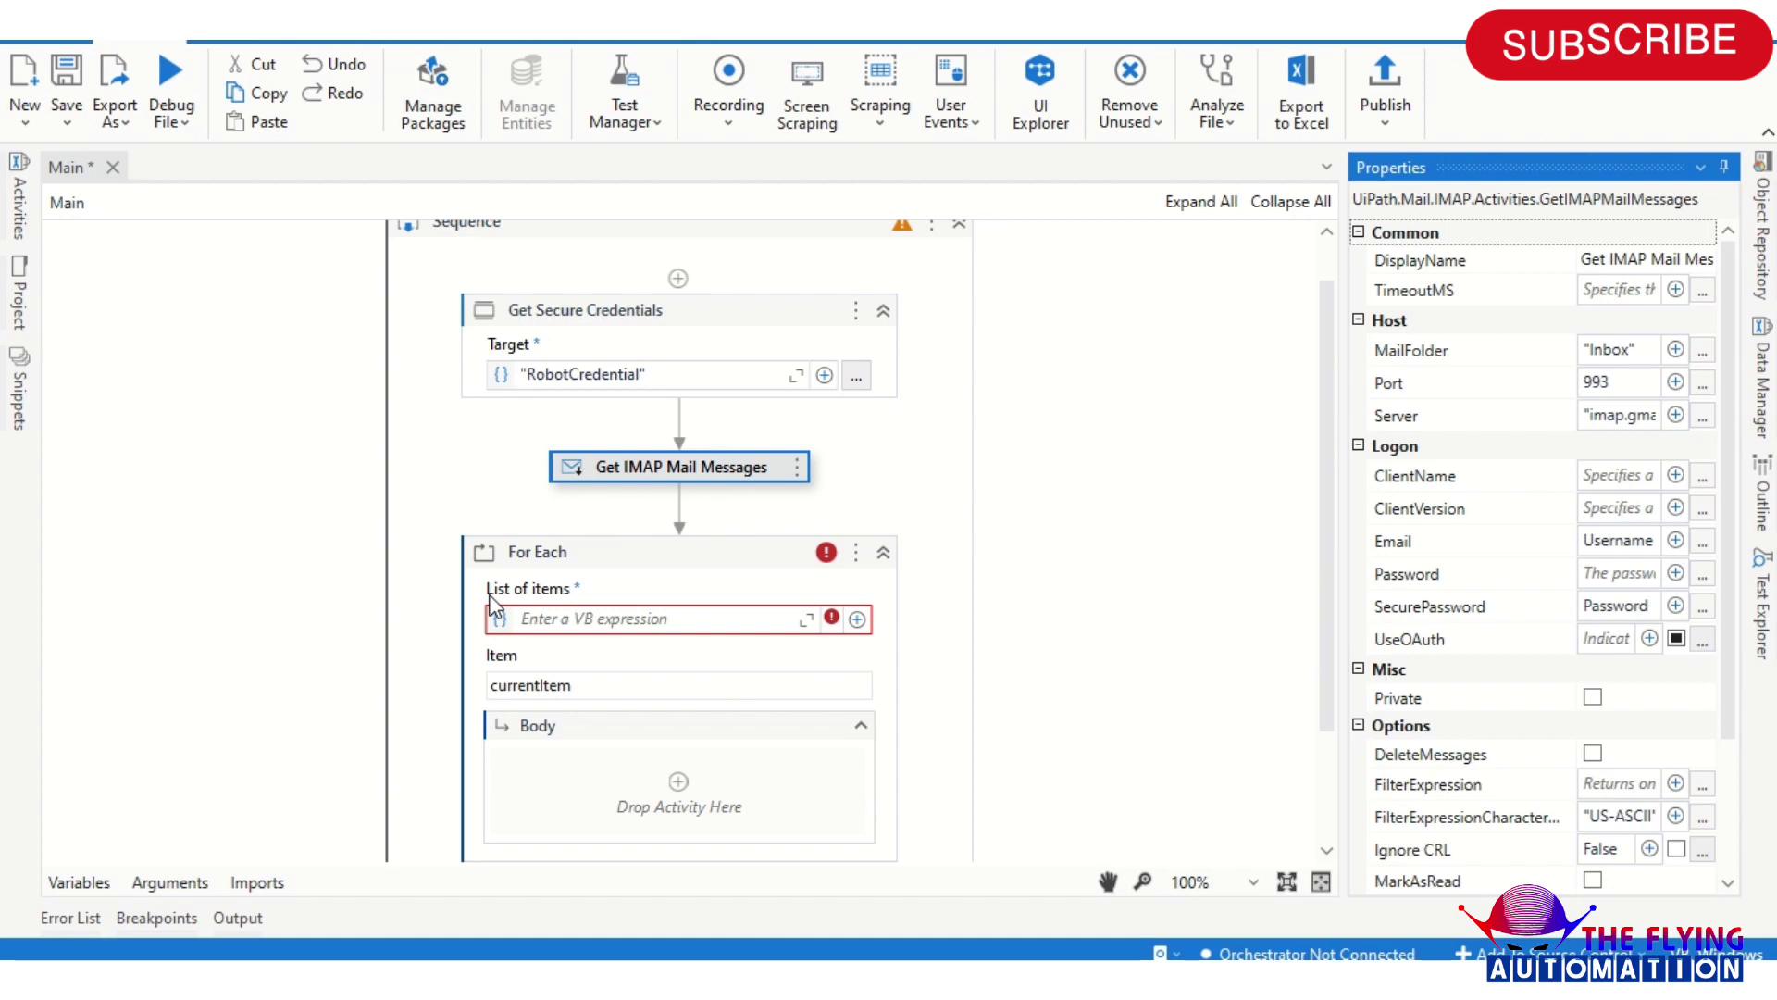
click(599, 620)
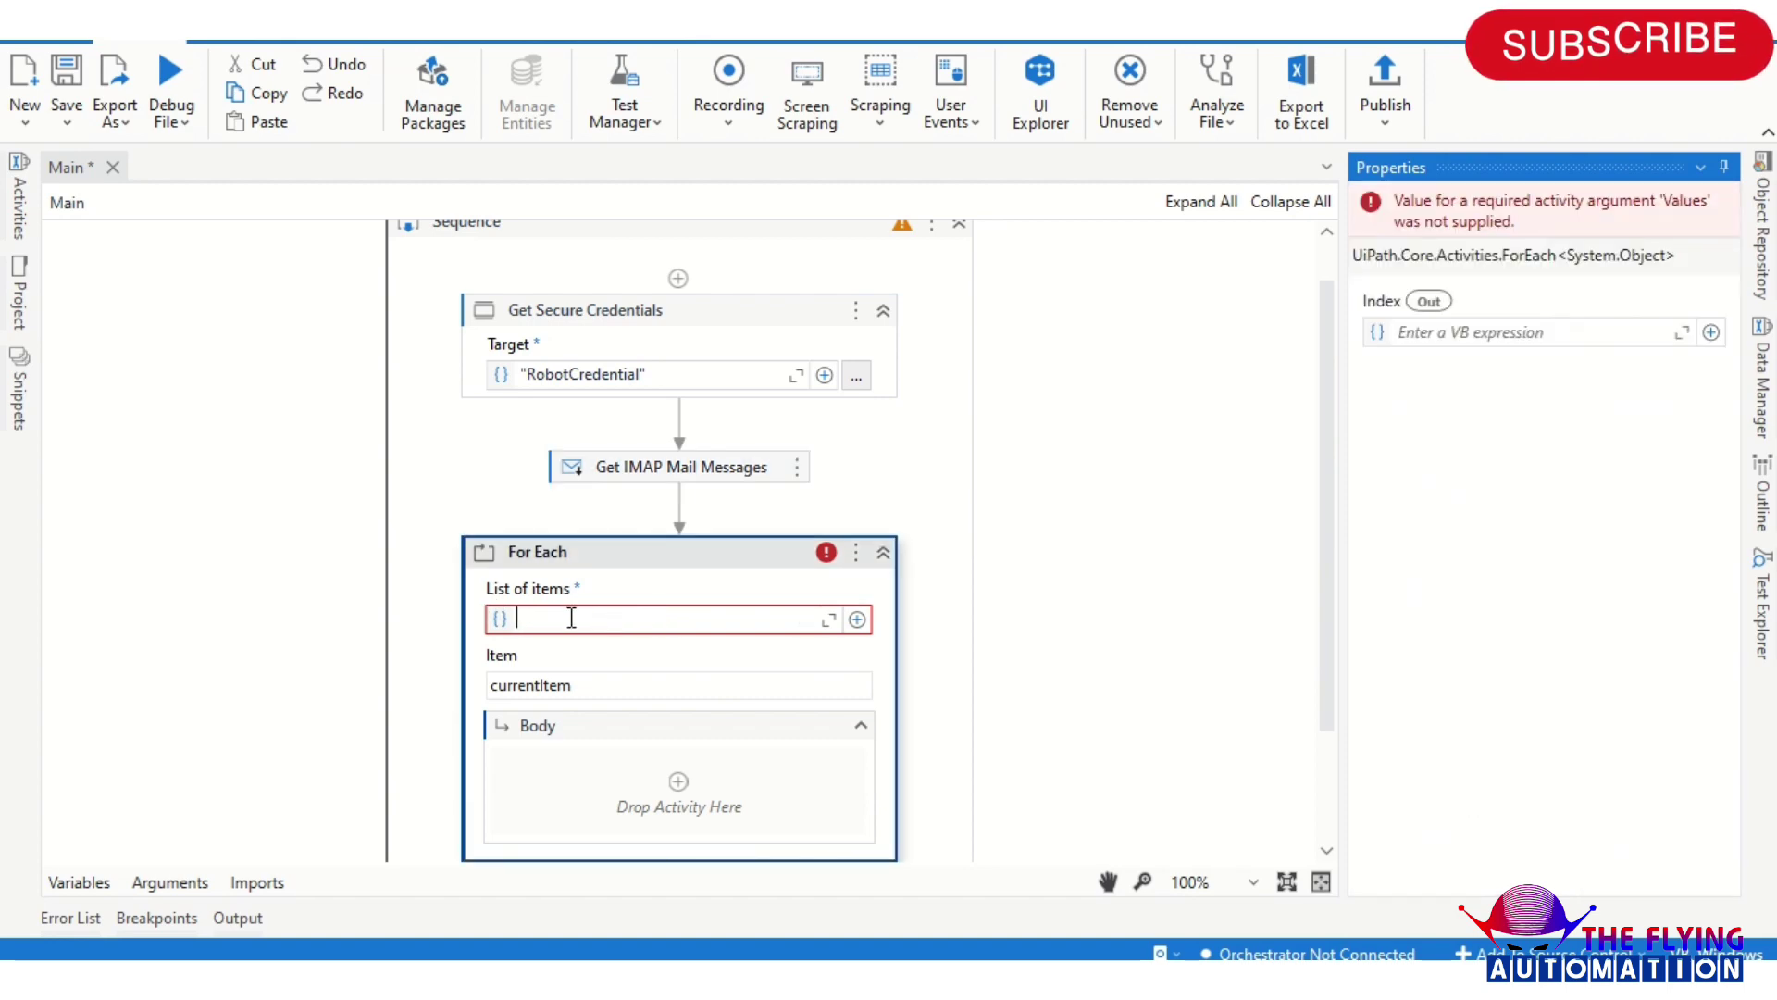
text(m)
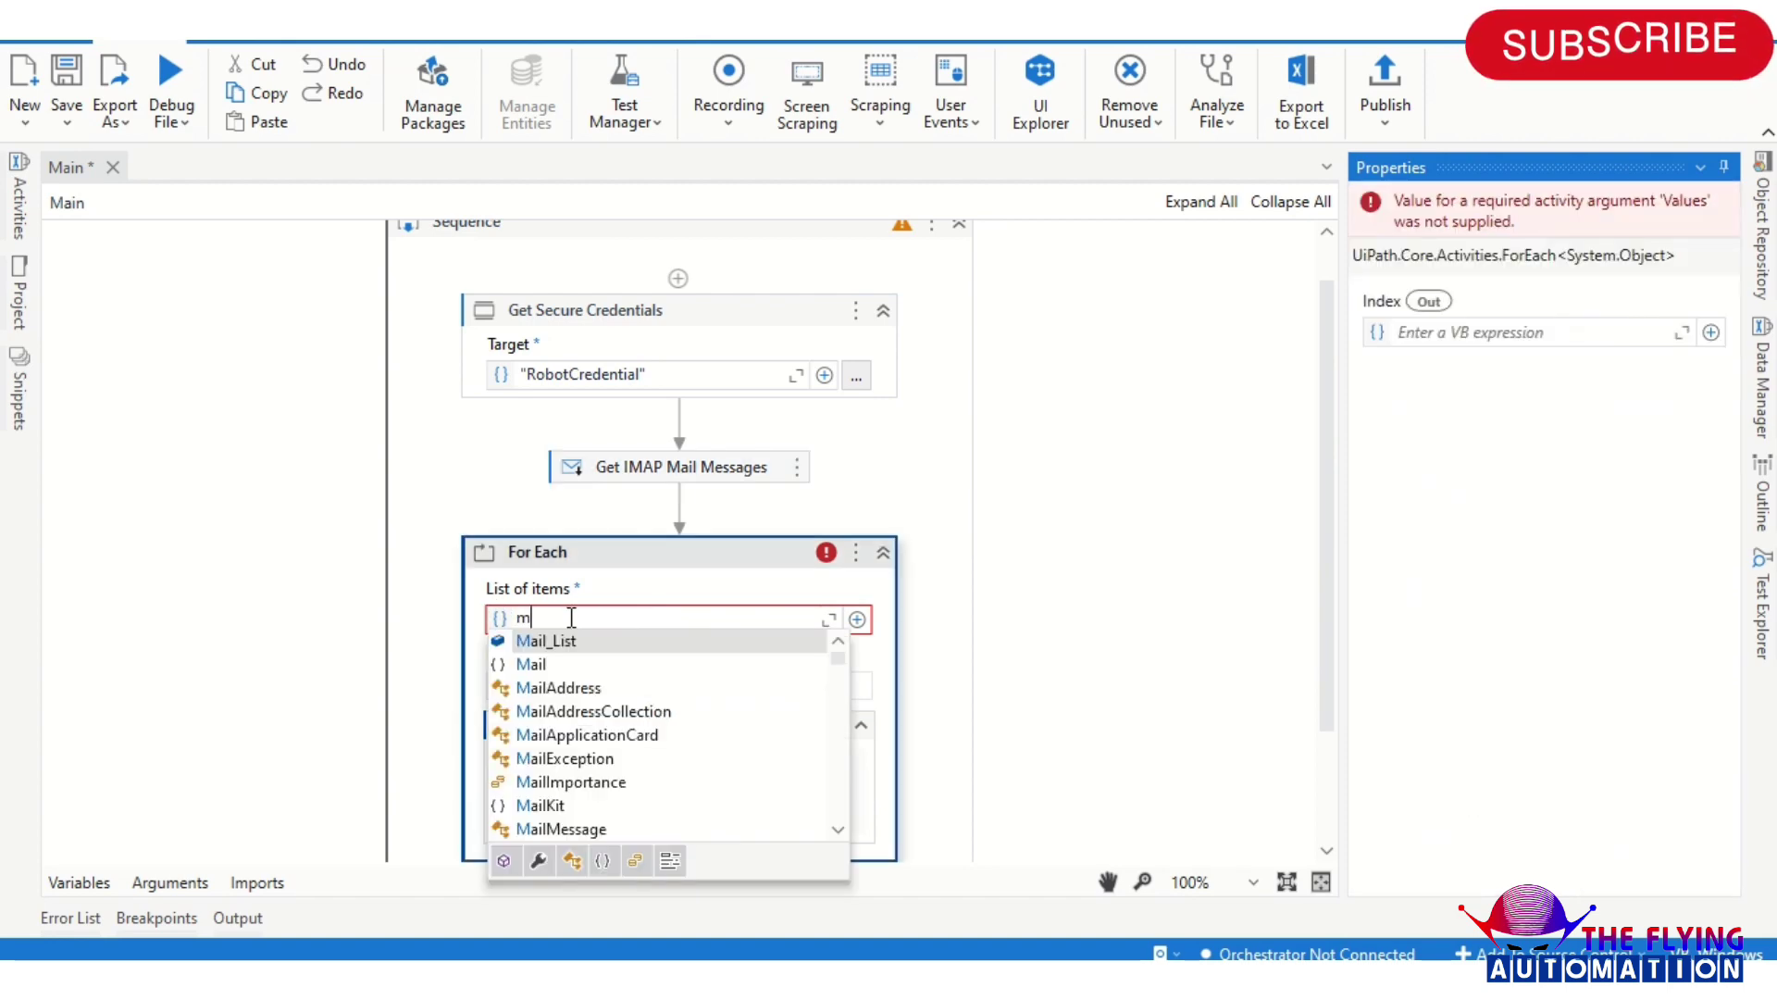
key(Escape)
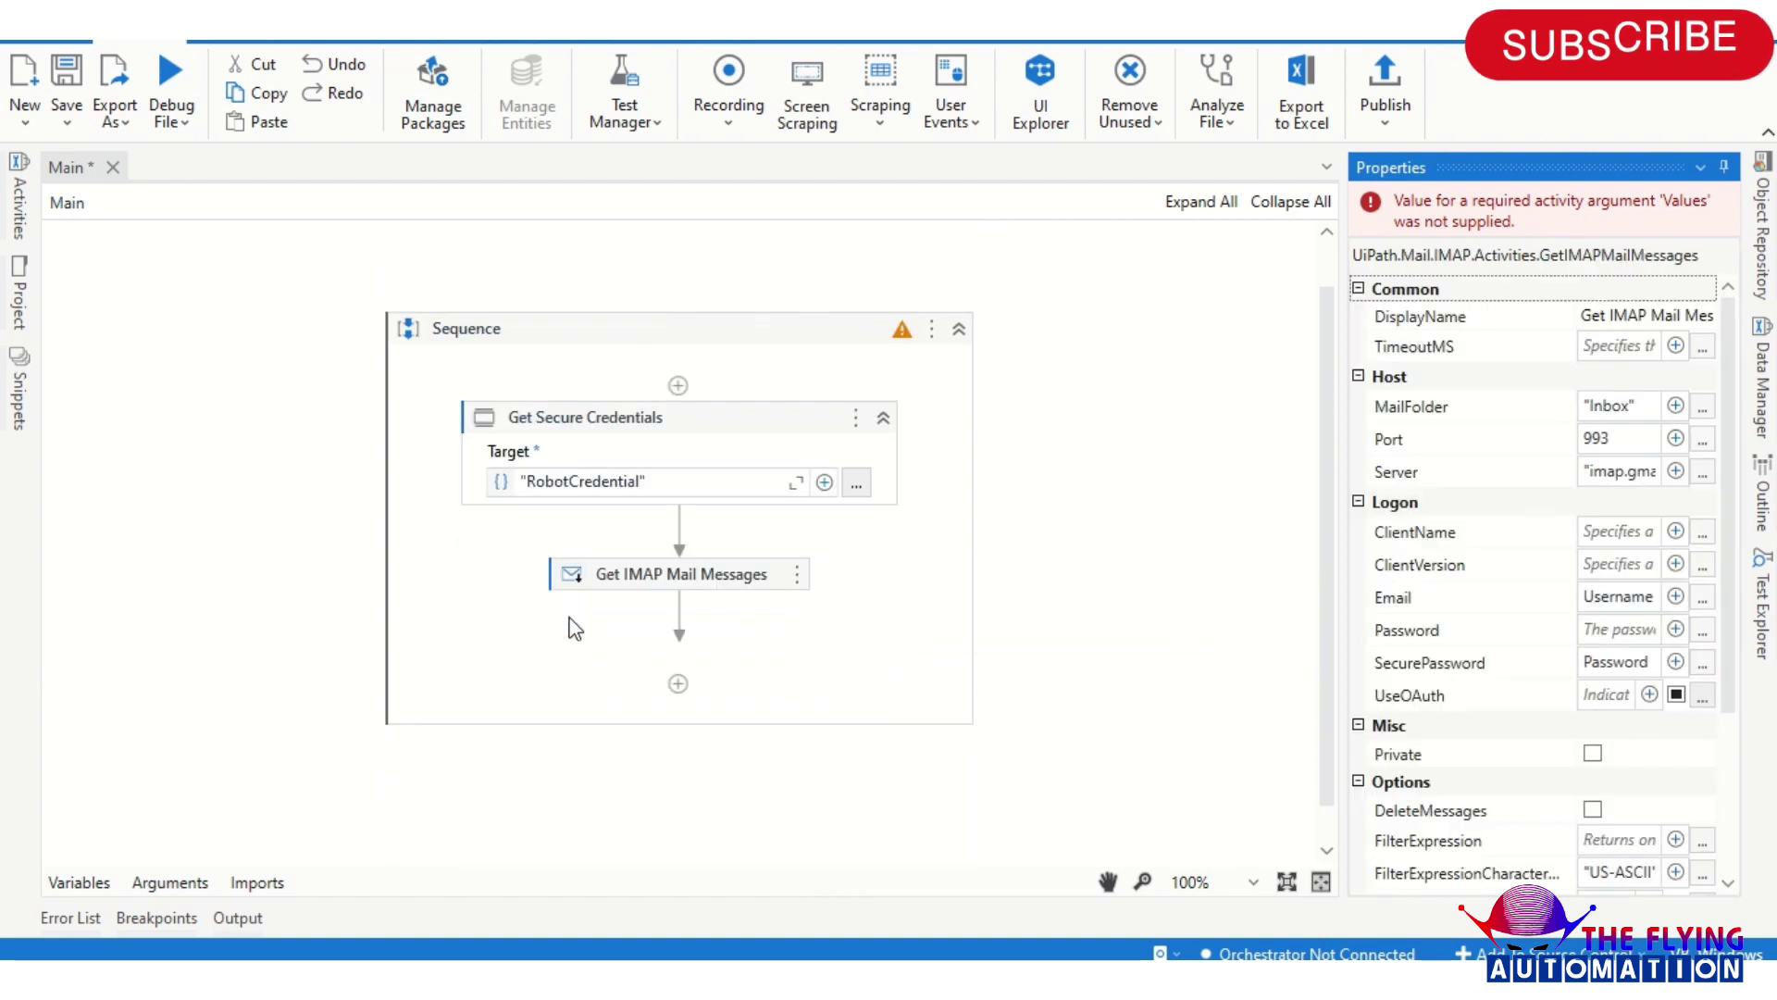
click(1129, 547)
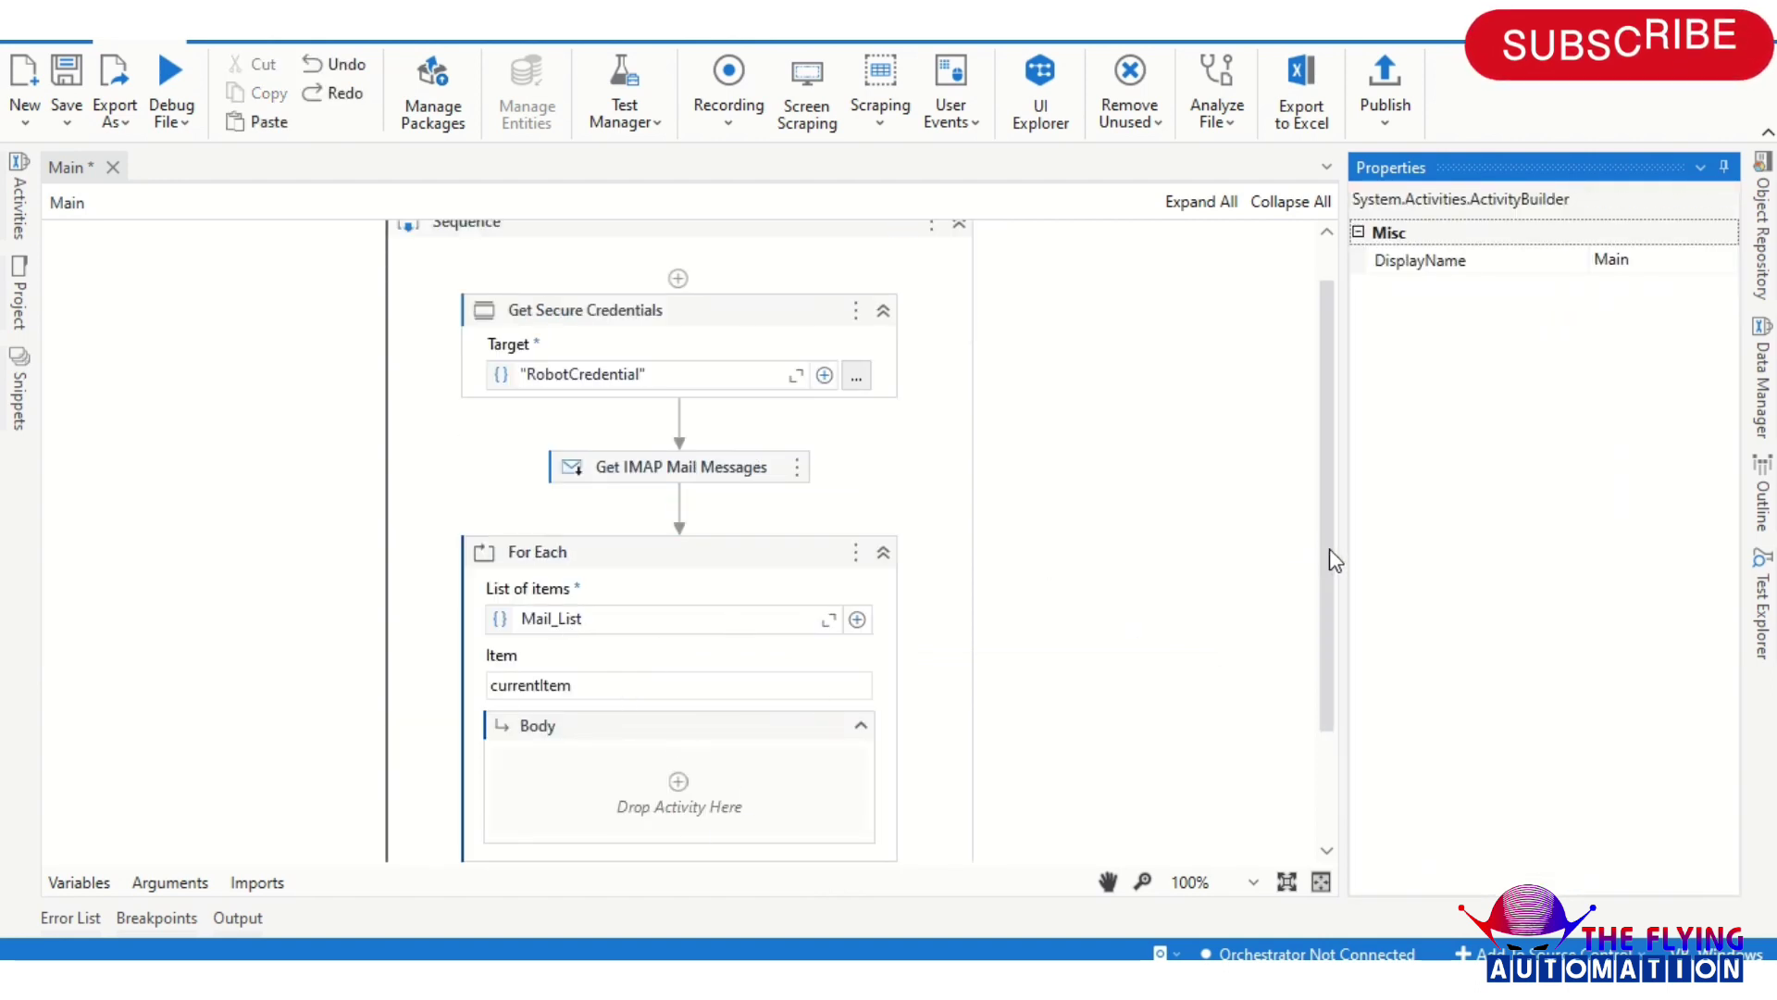
drag(1328, 549, 1328, 654)
Insert an Assign activity into the For Each Body via the activity search
click(680, 633)
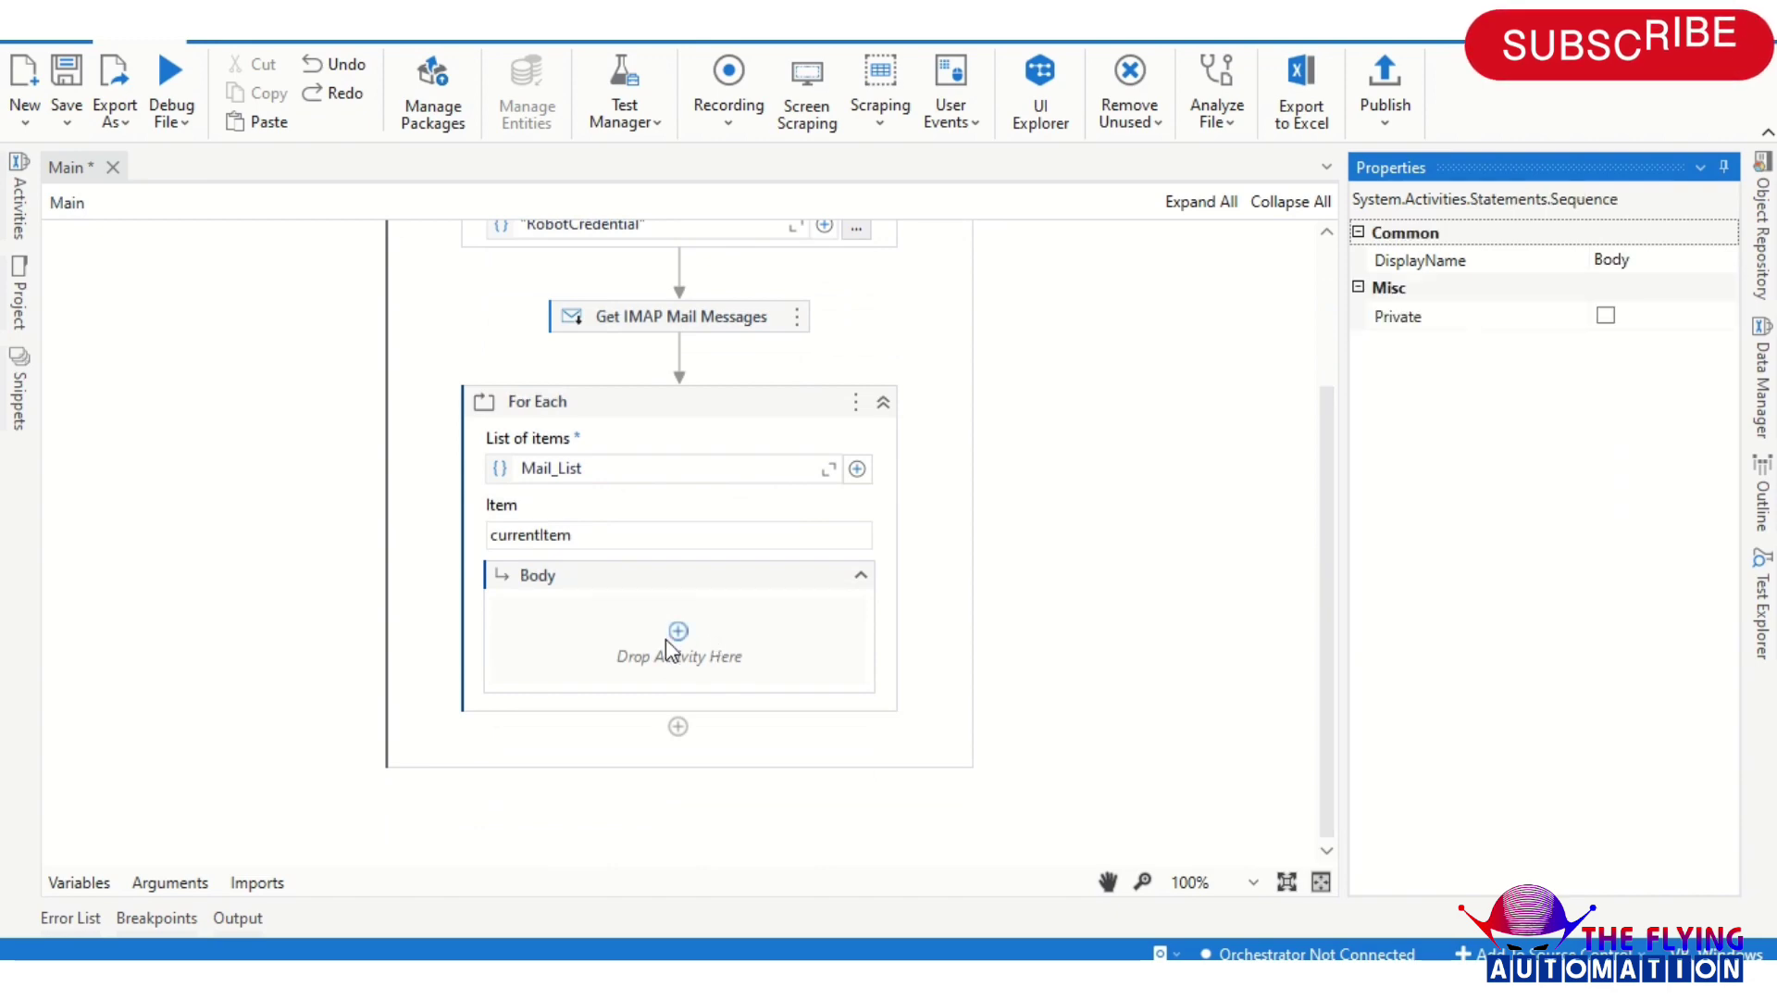
text(fo)
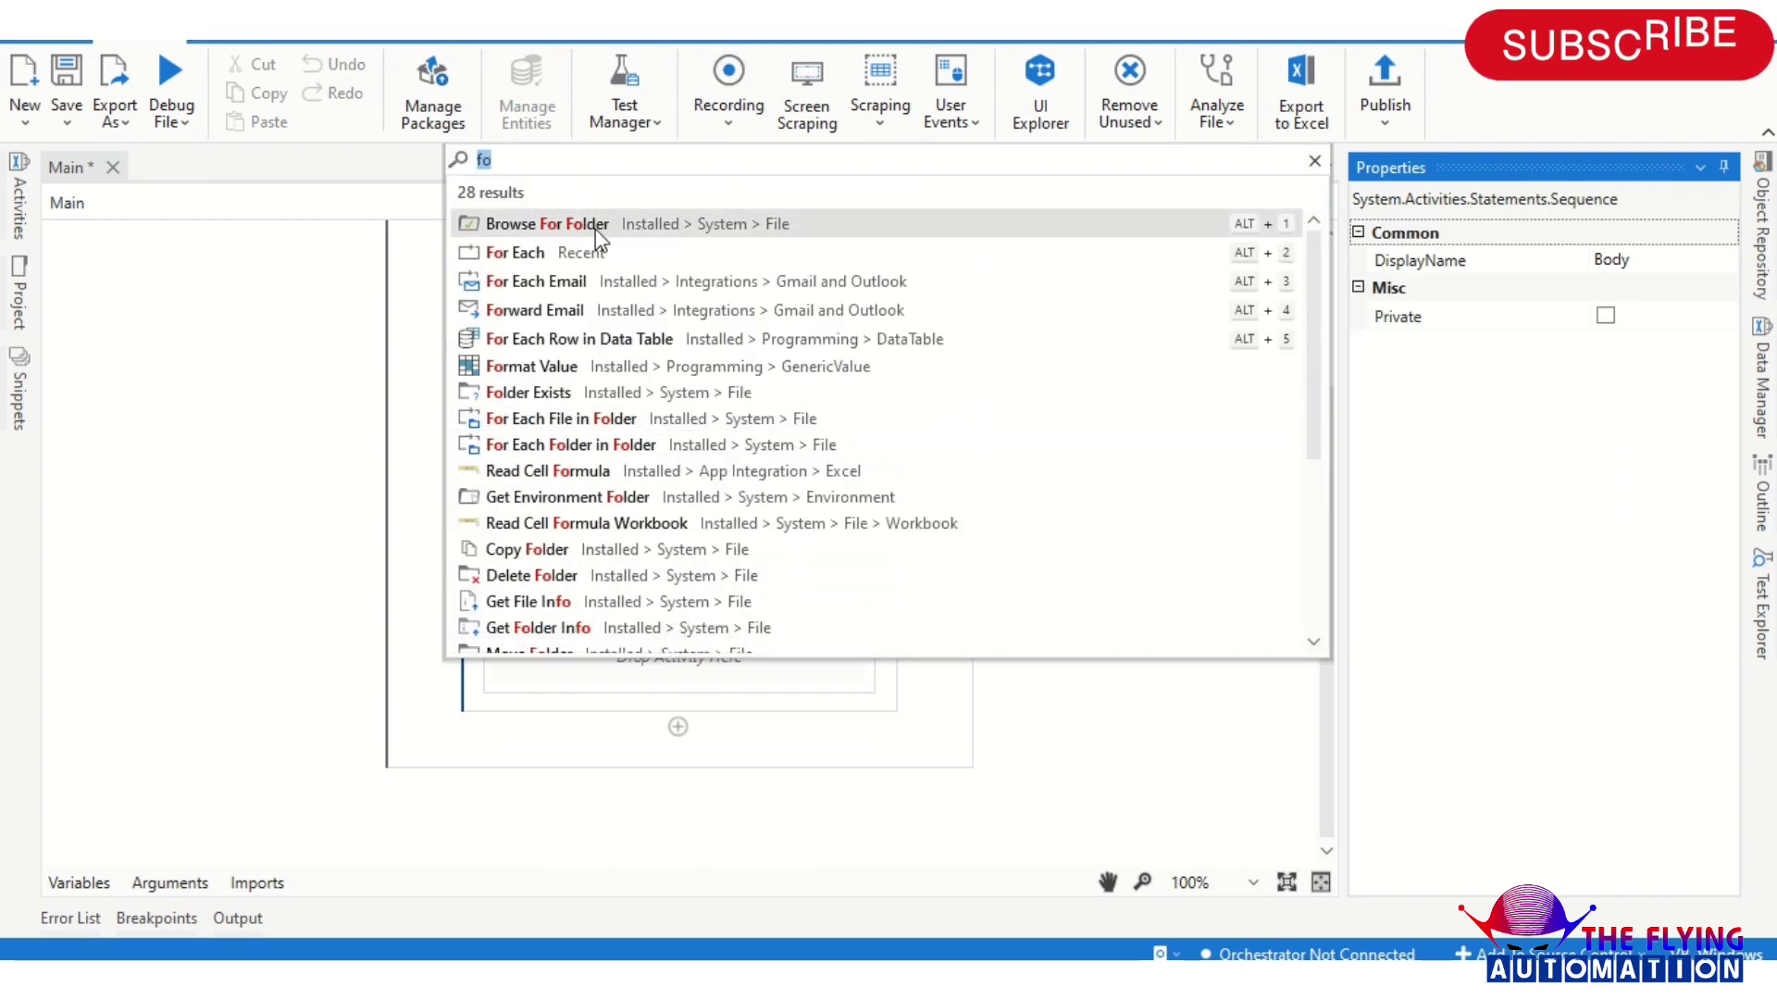
text(a)
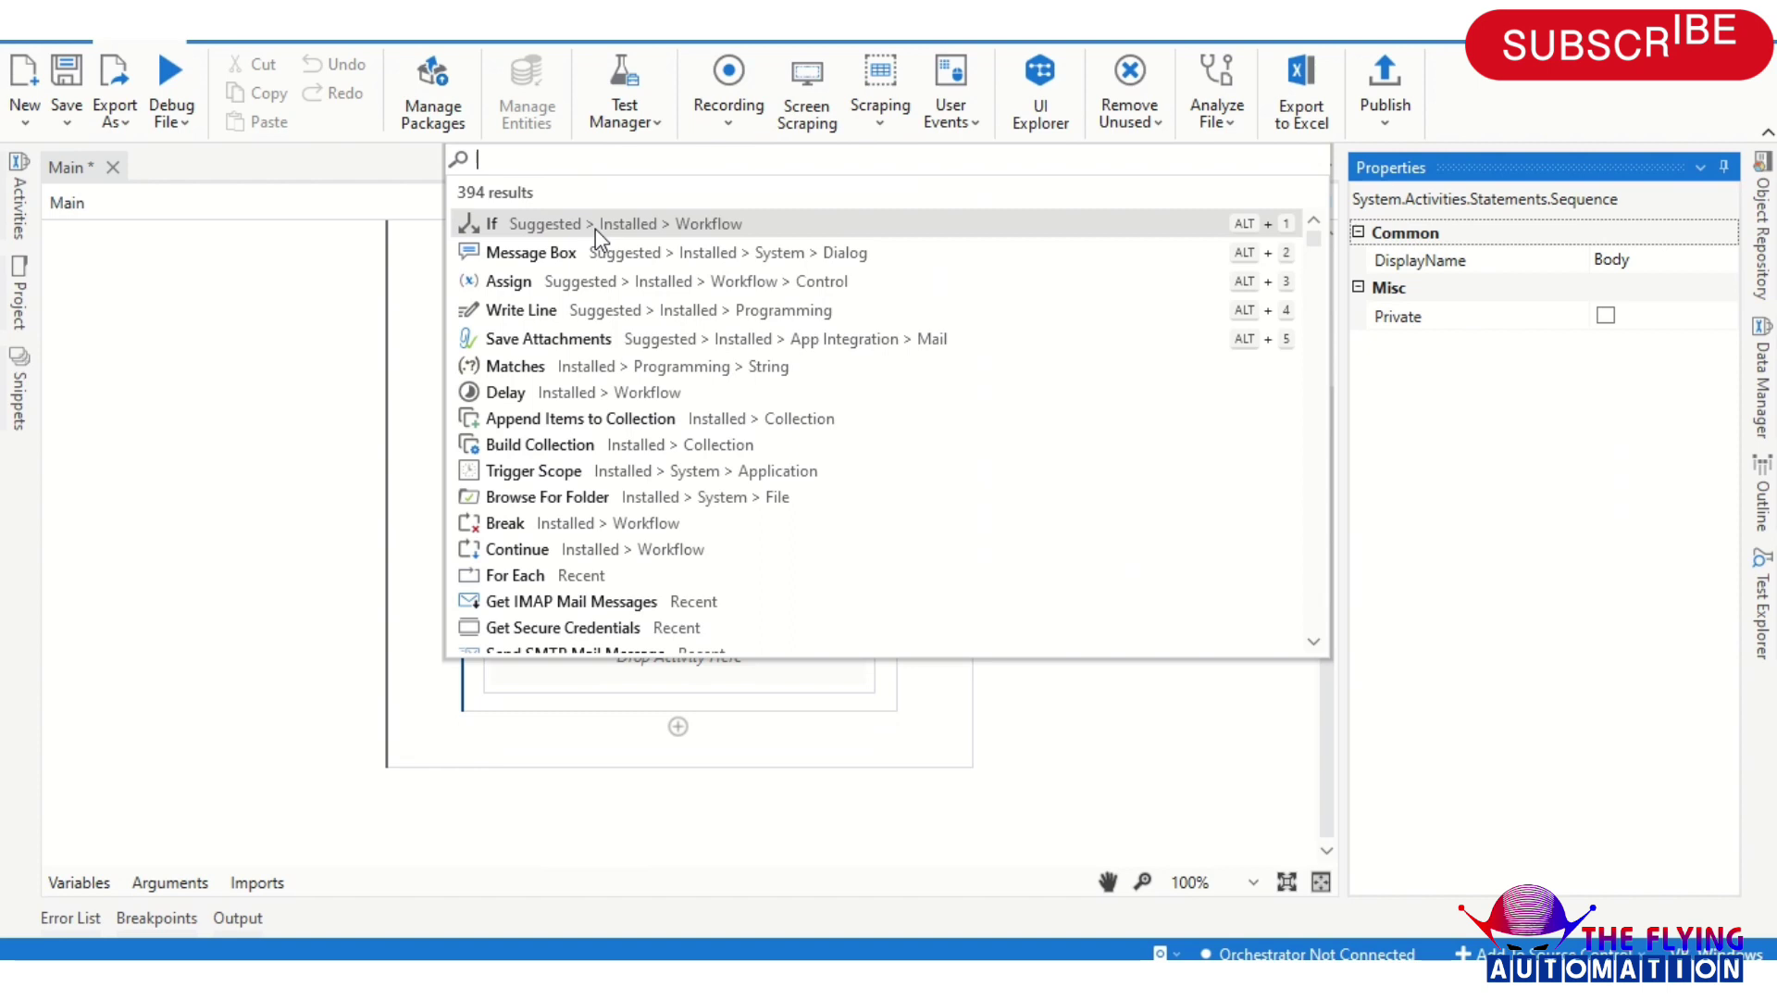
text(ss)
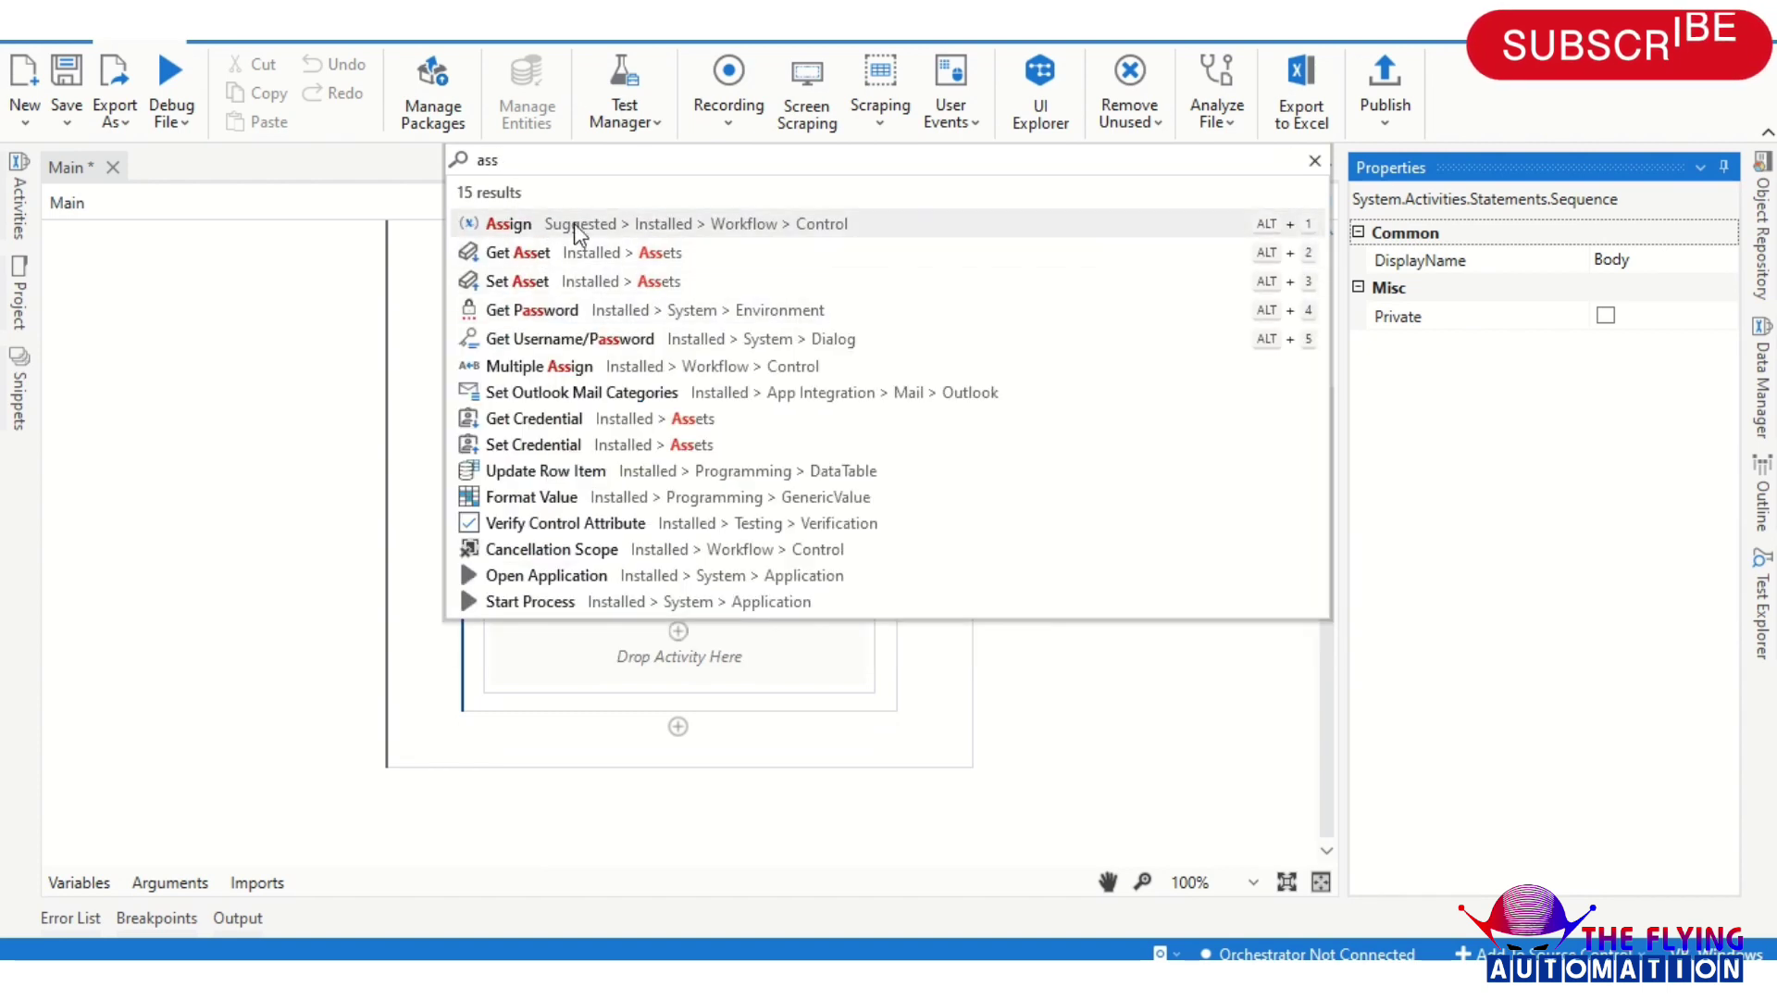
click(577, 224)
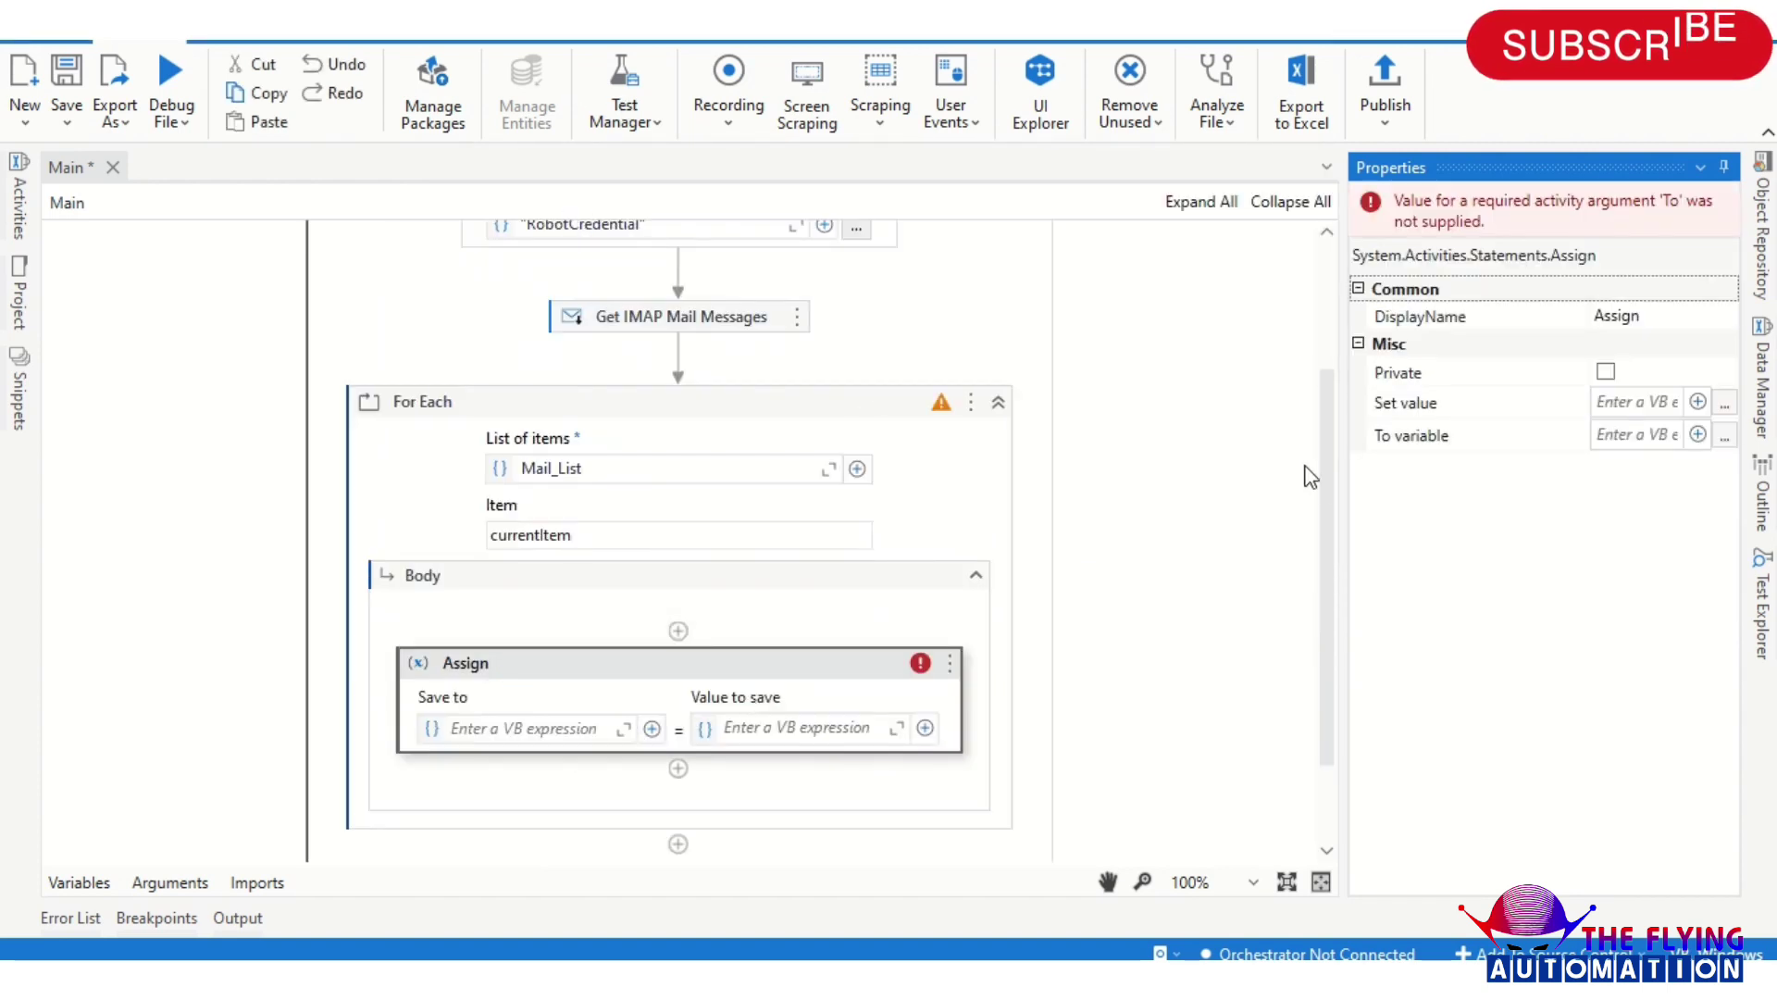
drag(1328, 496, 1338, 602)
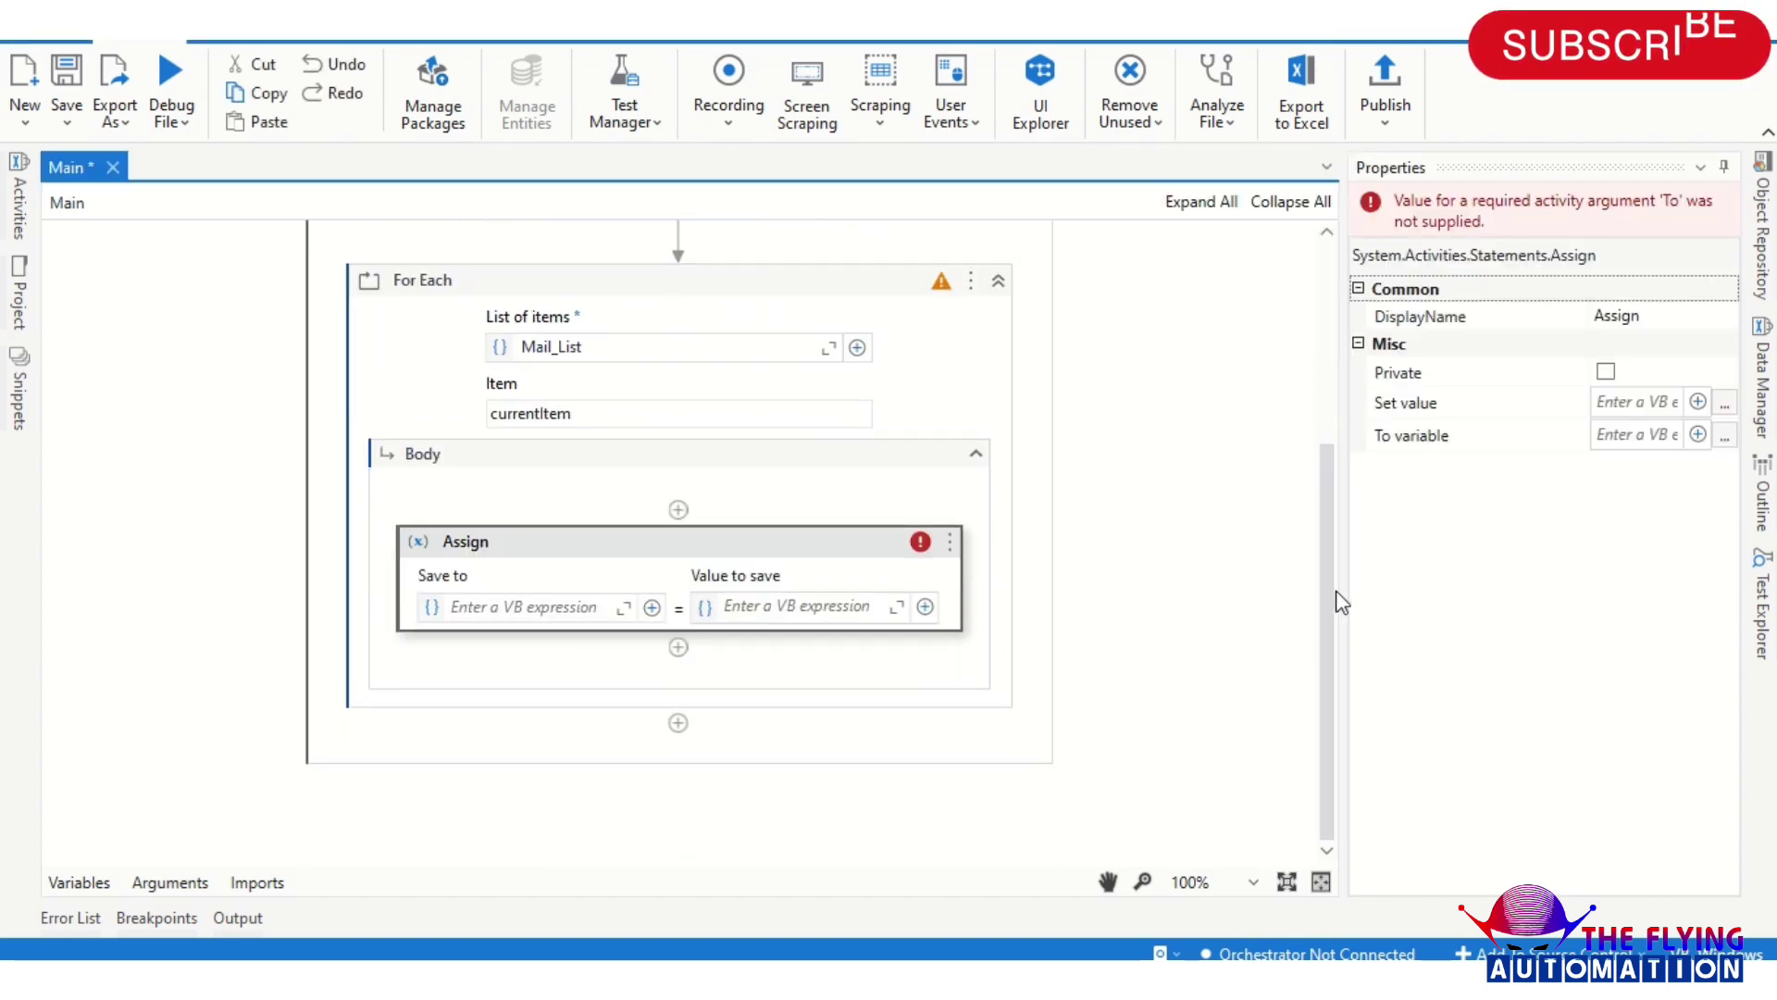
Create a MailDetails variable as the Assign activity's Save to target
click(502, 607)
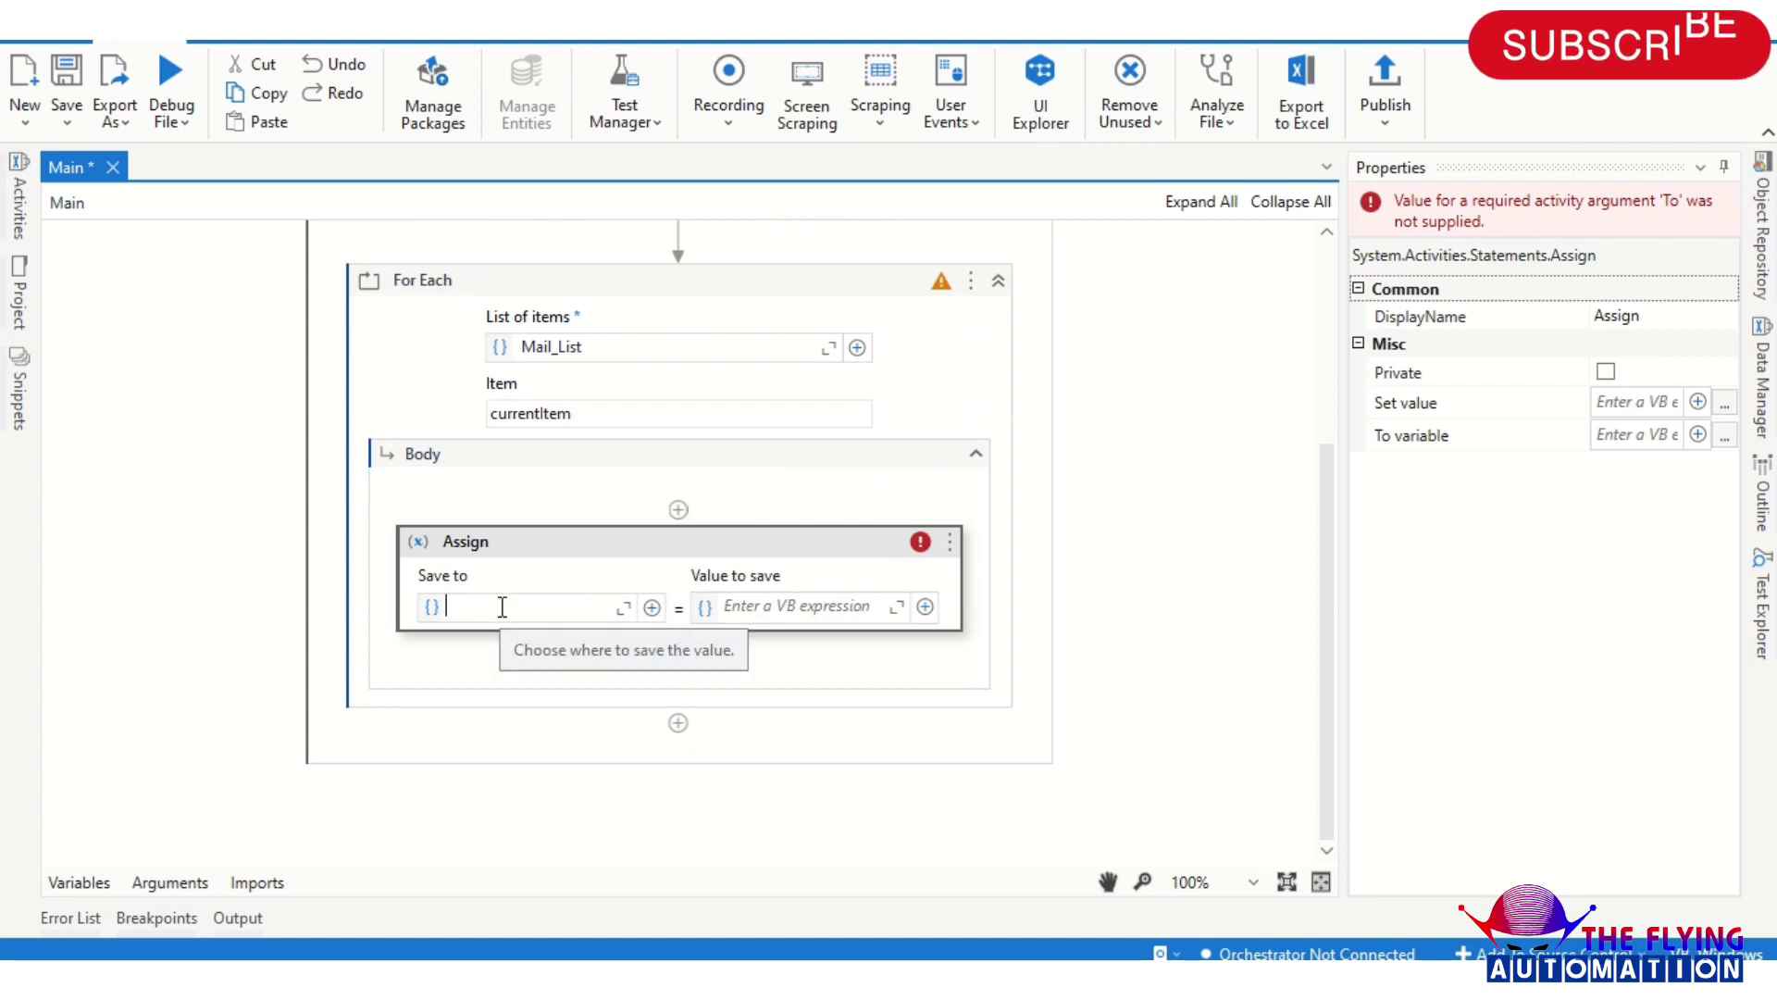
key(ctrl+k)
text(Set Var: S)
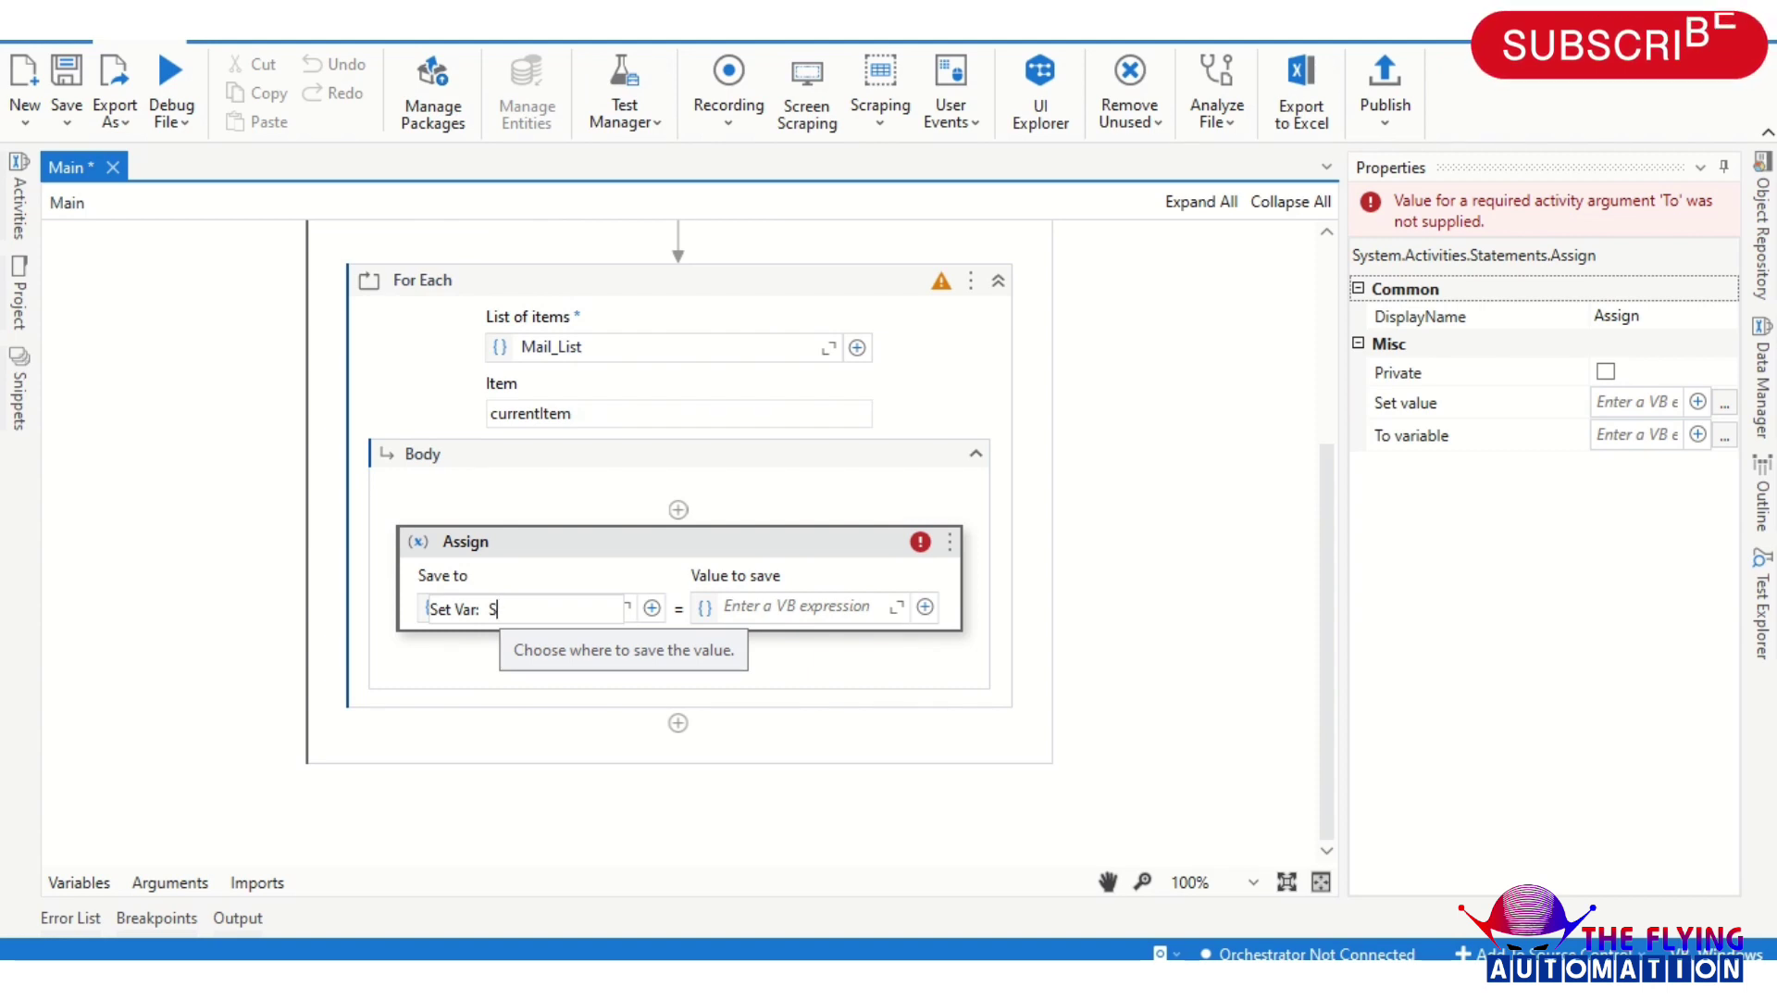
text(e)
key(BackSpace)
key(BackSpace)
key(BackSpace)
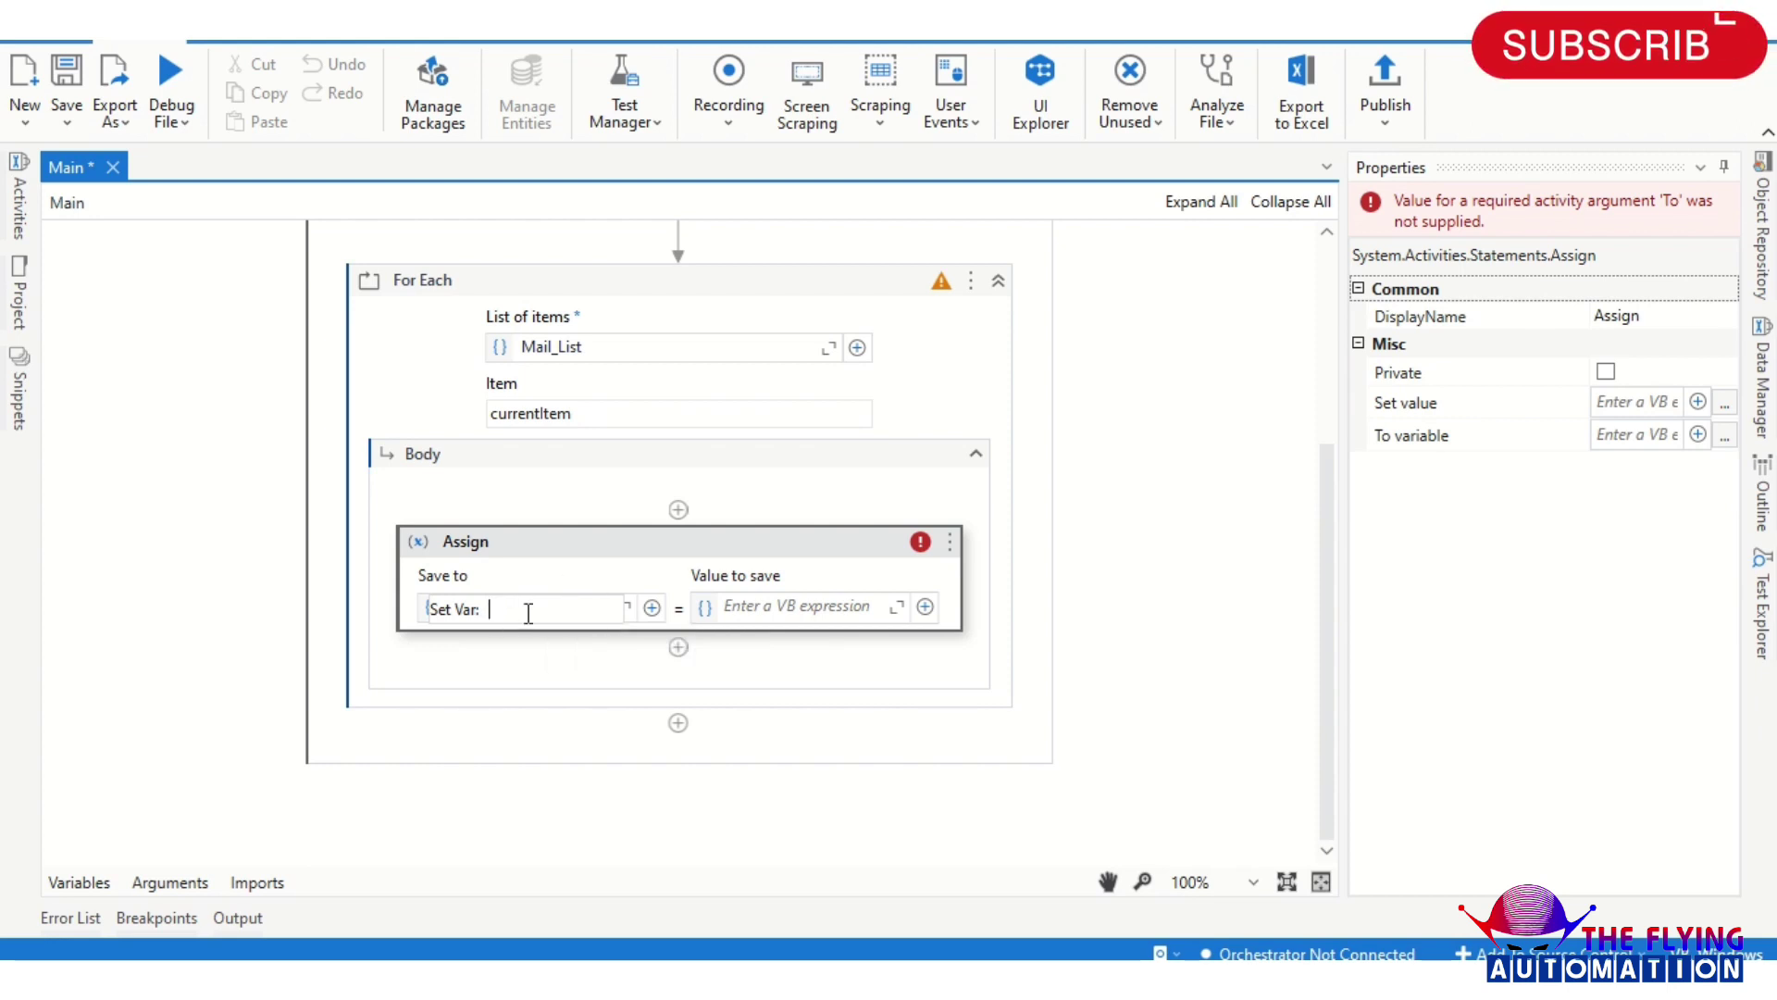
text(Me)
text(ail)
text(ID)
text(tails)
key(Return)
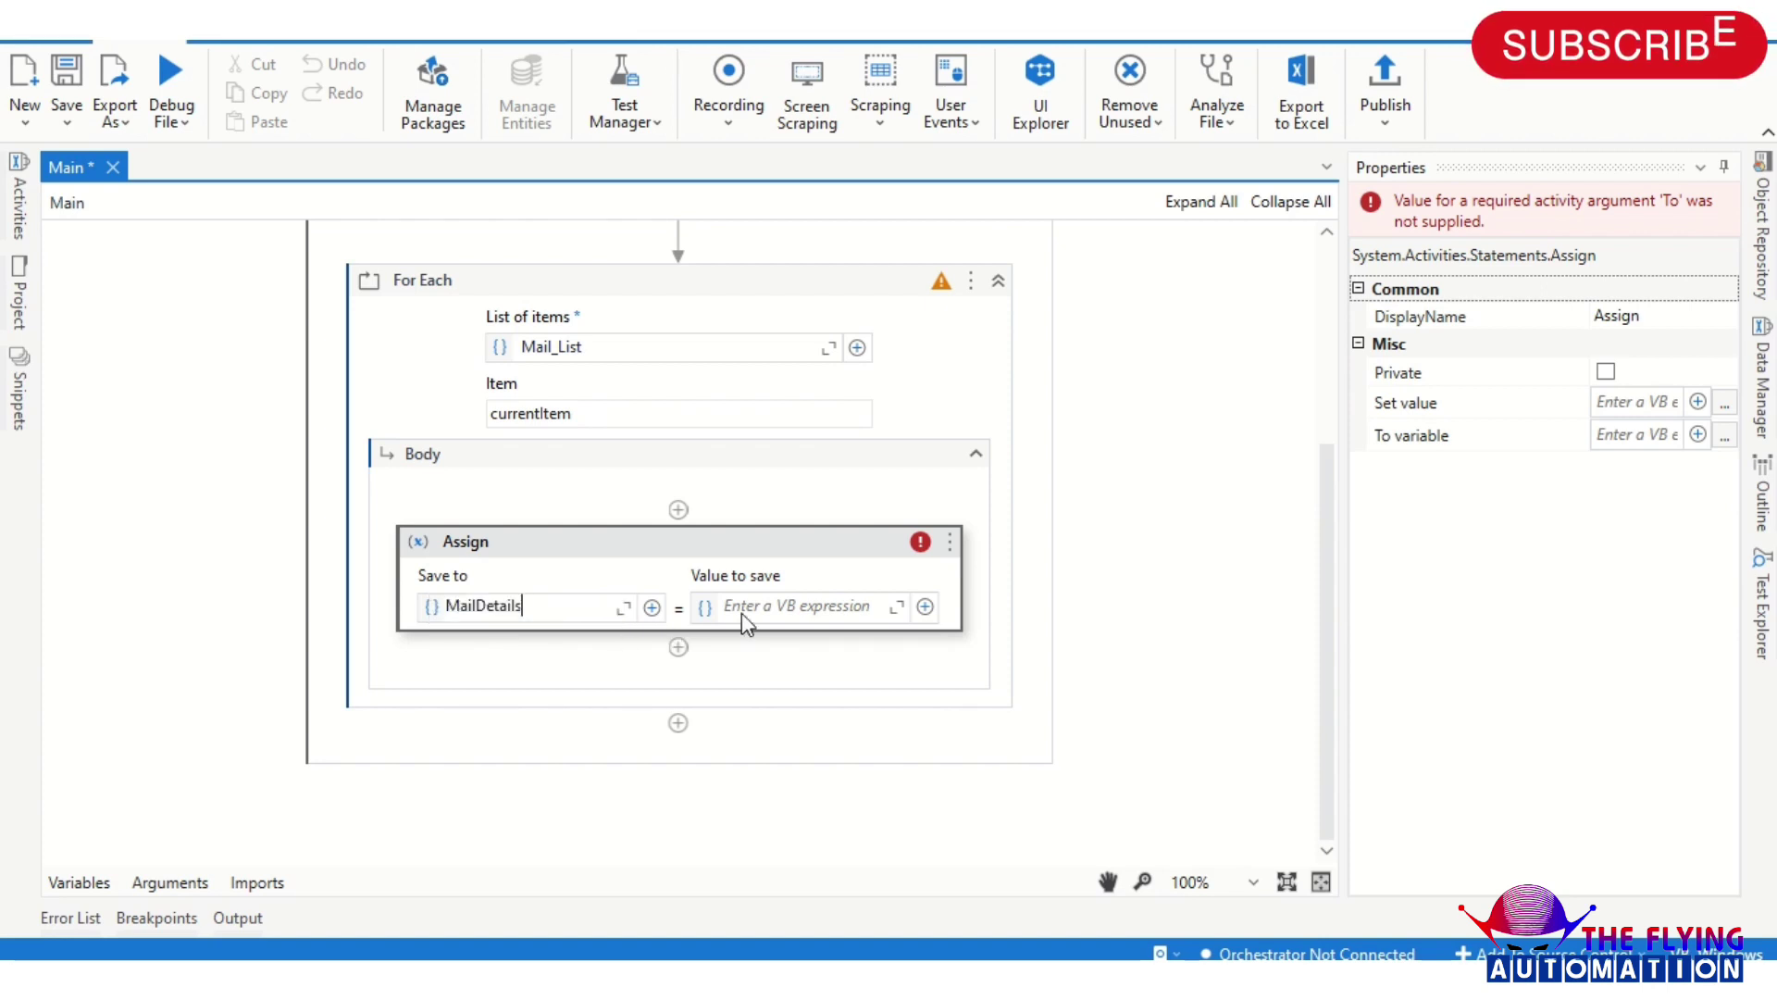
In the Expression Editor, build currentItem.From.ToString + Environment.NewLine as the start of the value
click(898, 607)
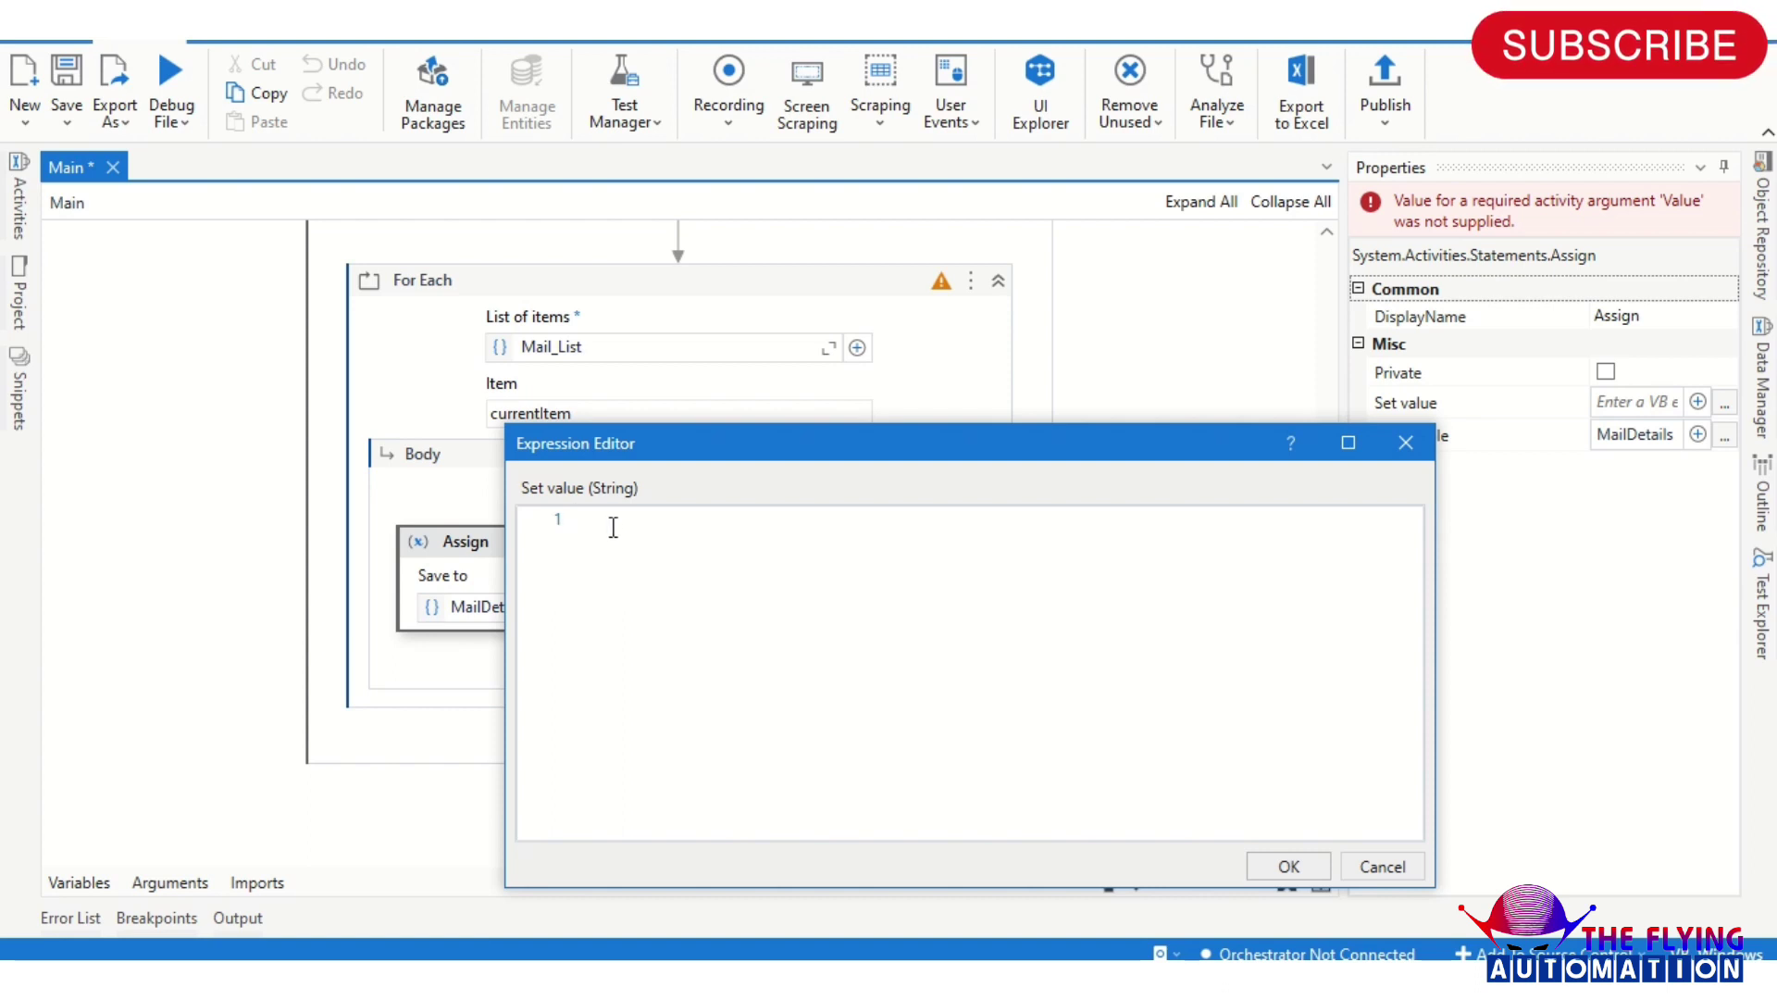
text(c)
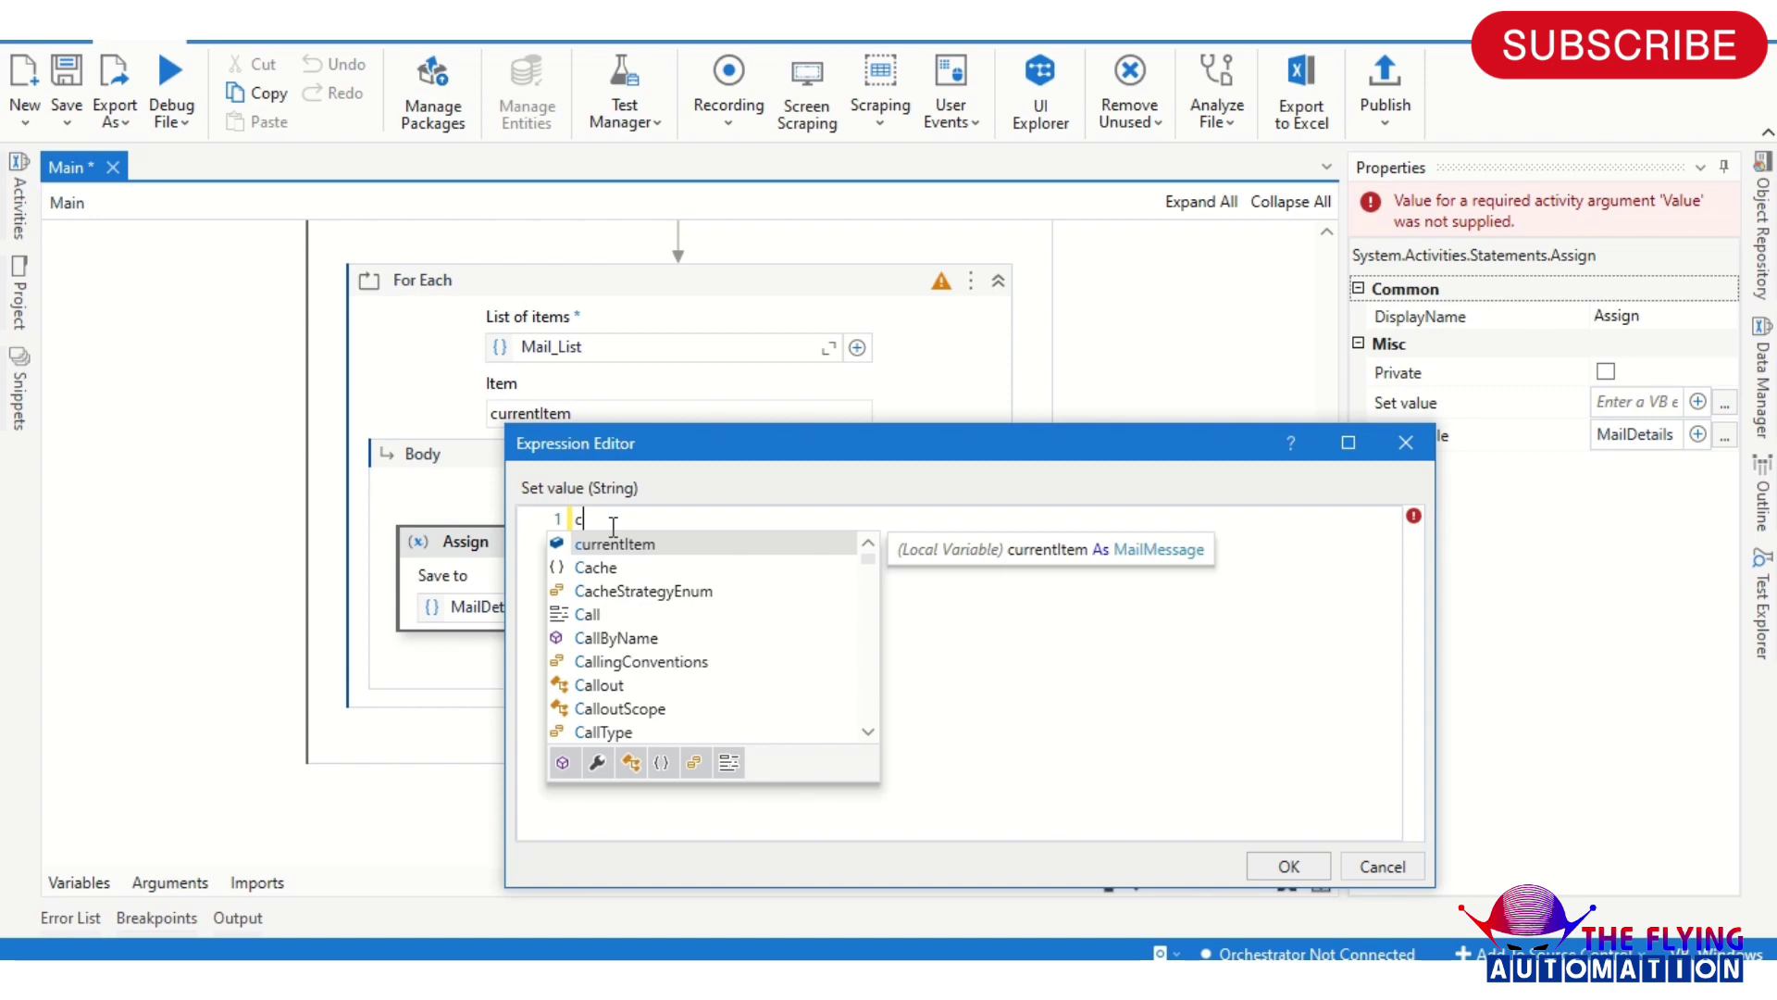
key(Tab)
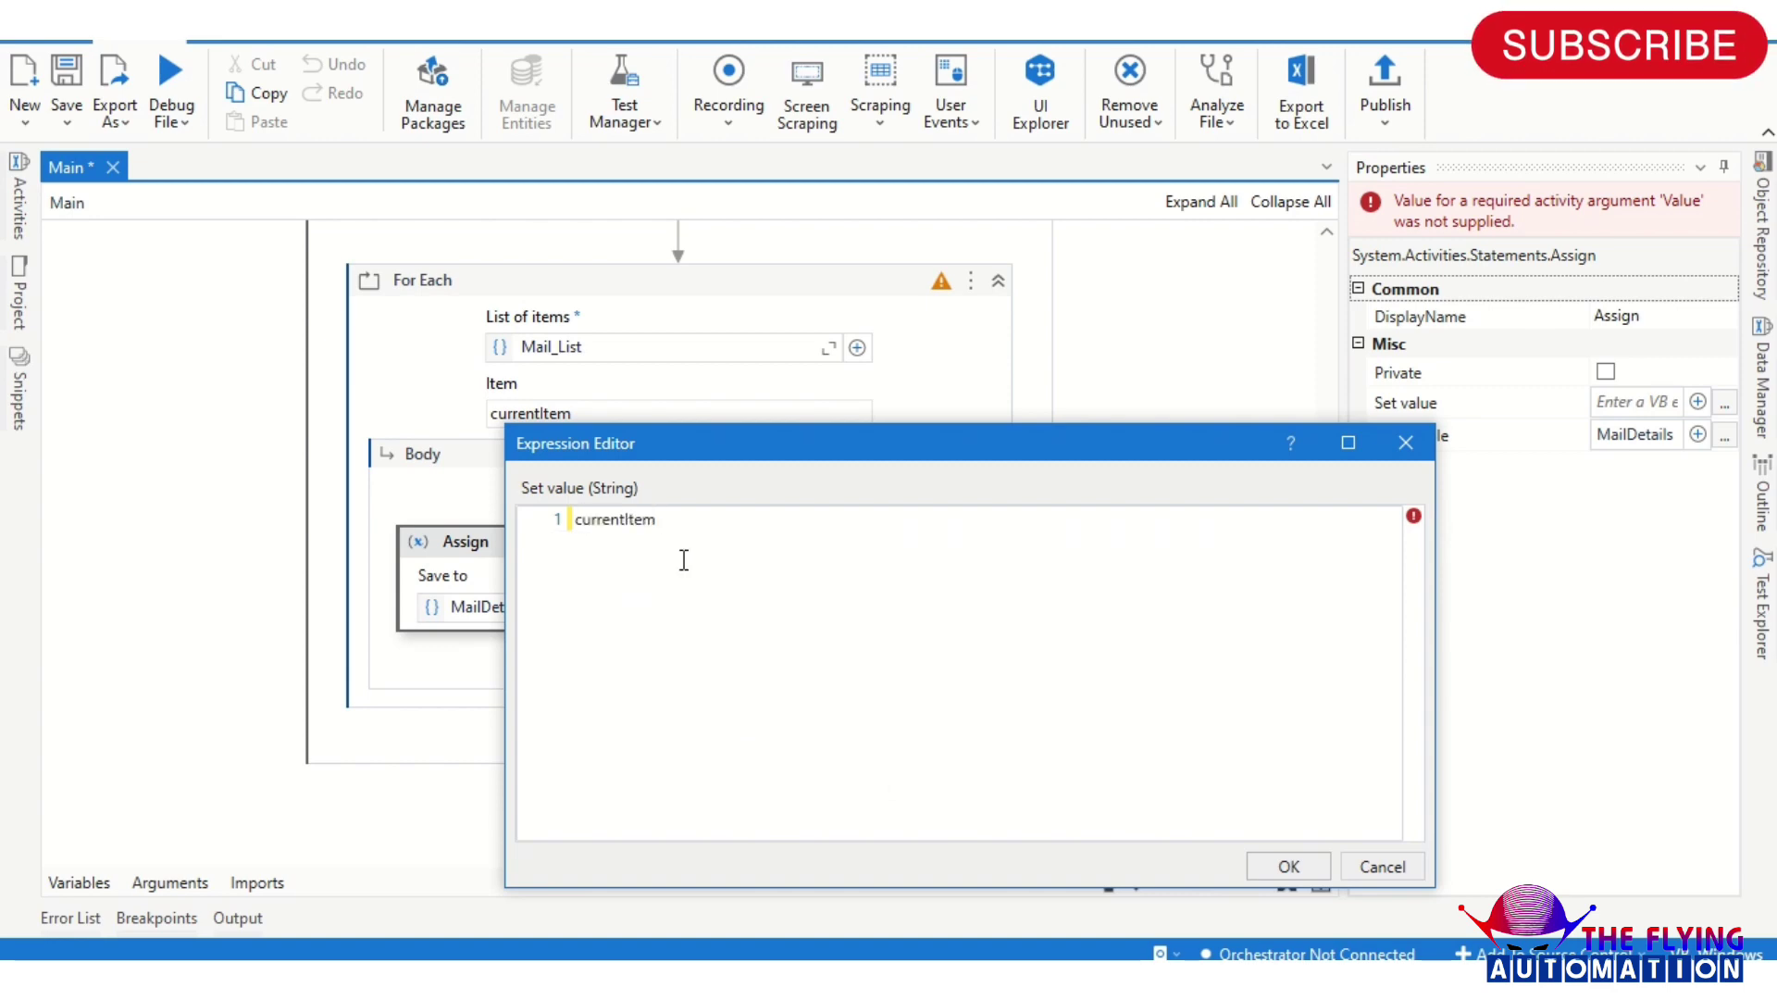
text(F)
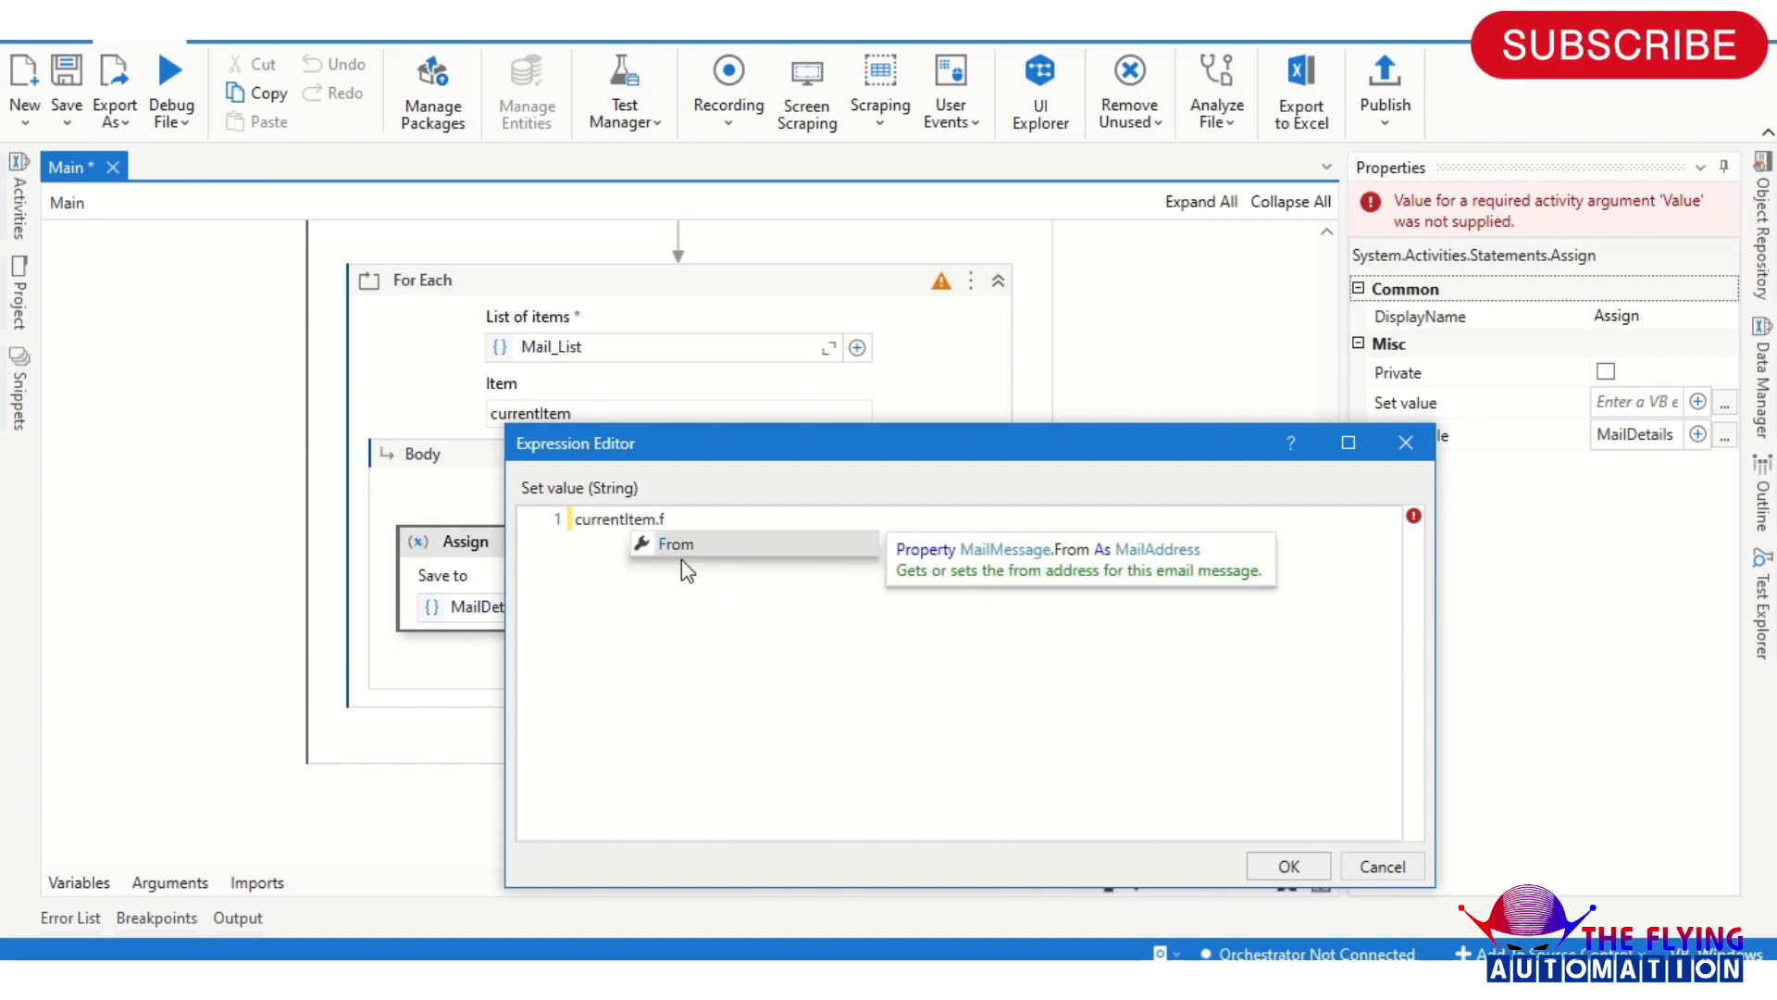
key(Tab)
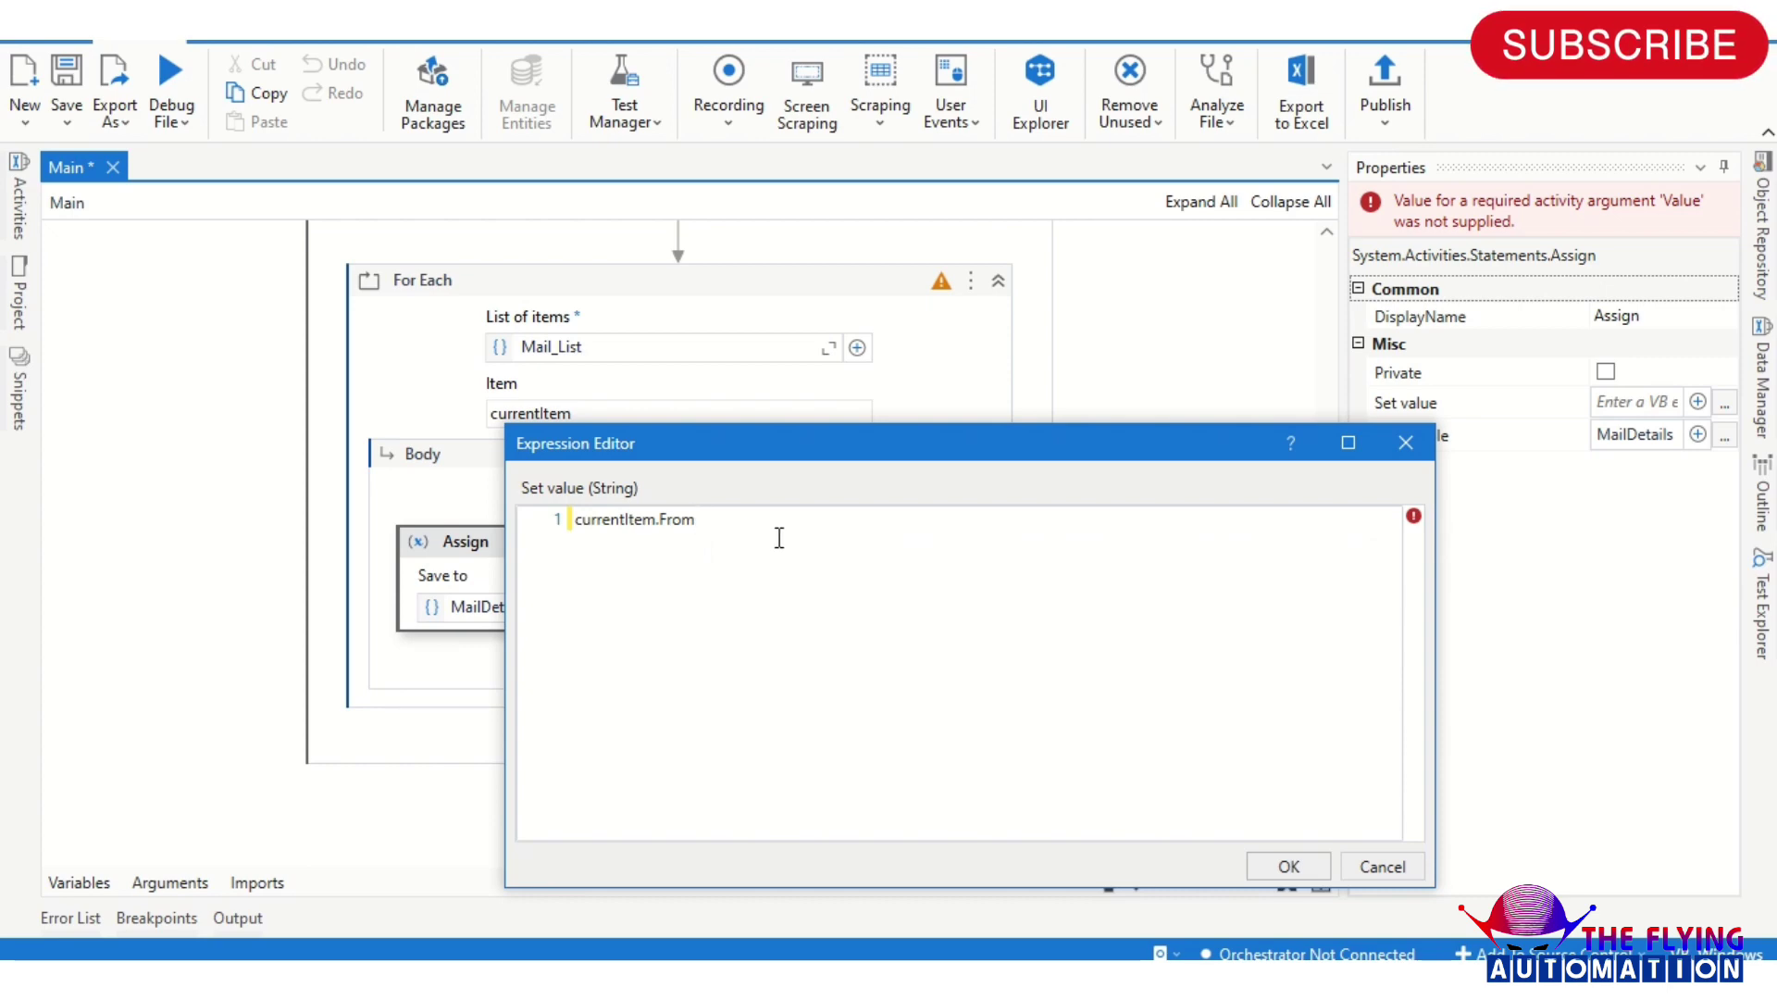
text(.to)
key(Tab)
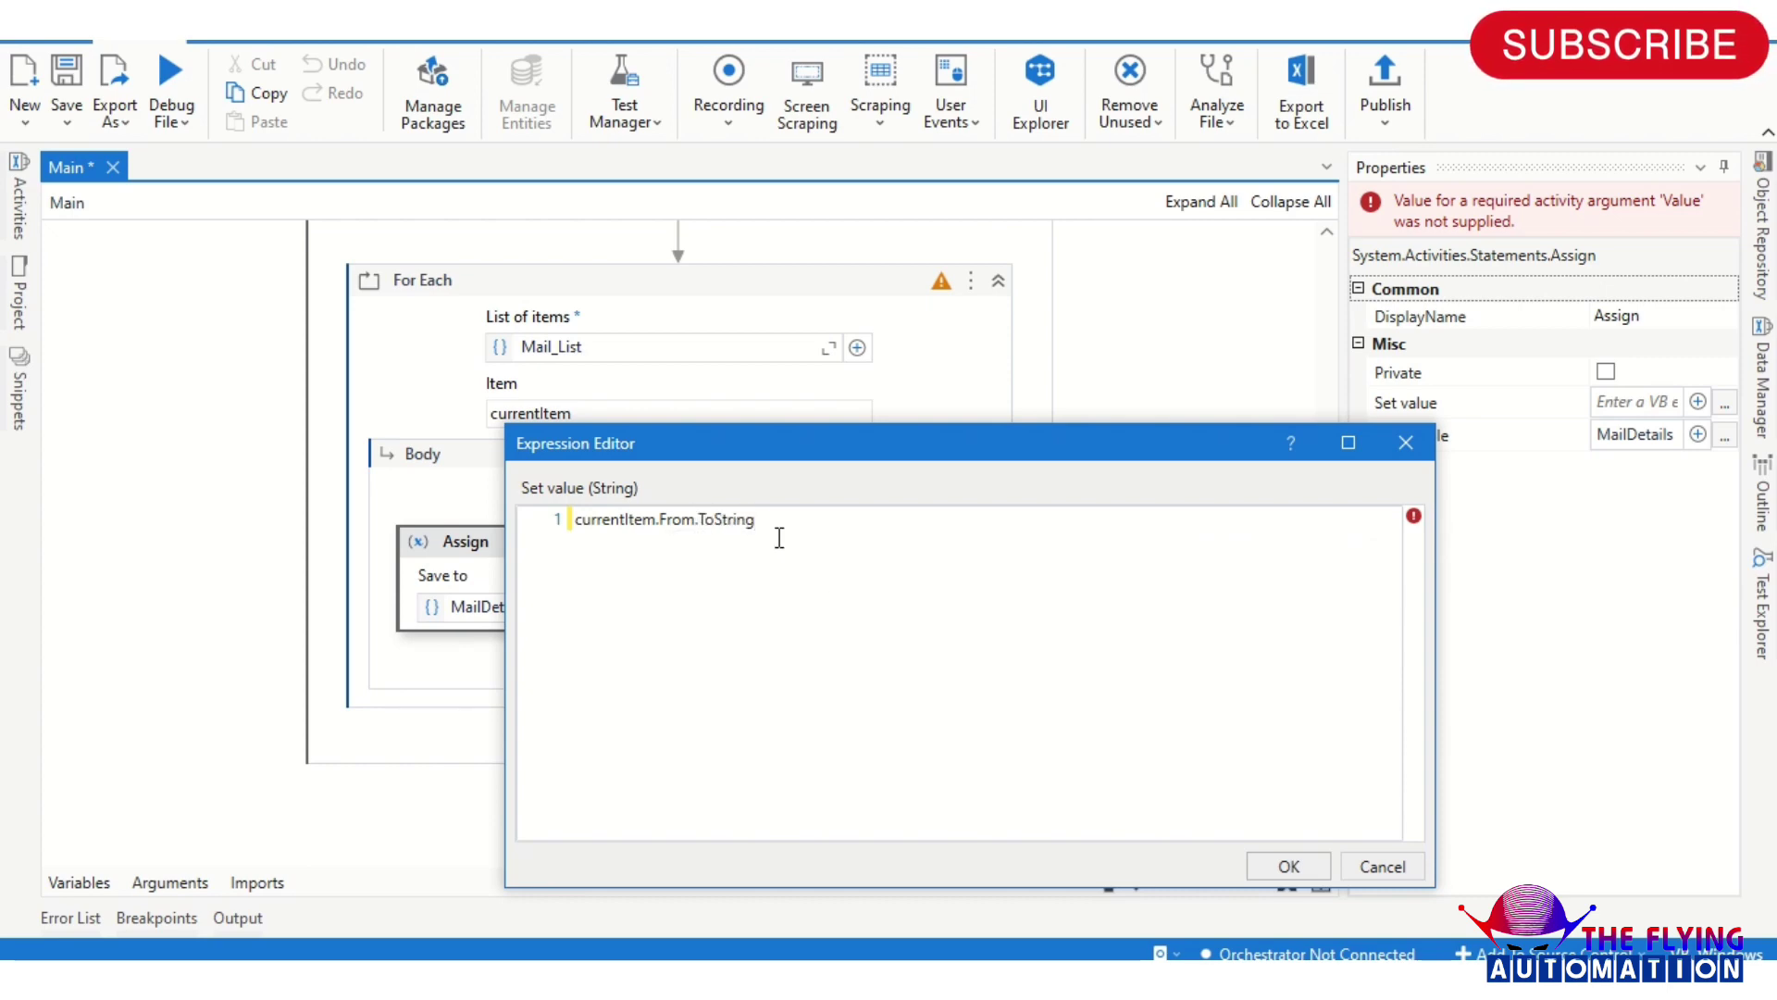
text(+)
text(e)
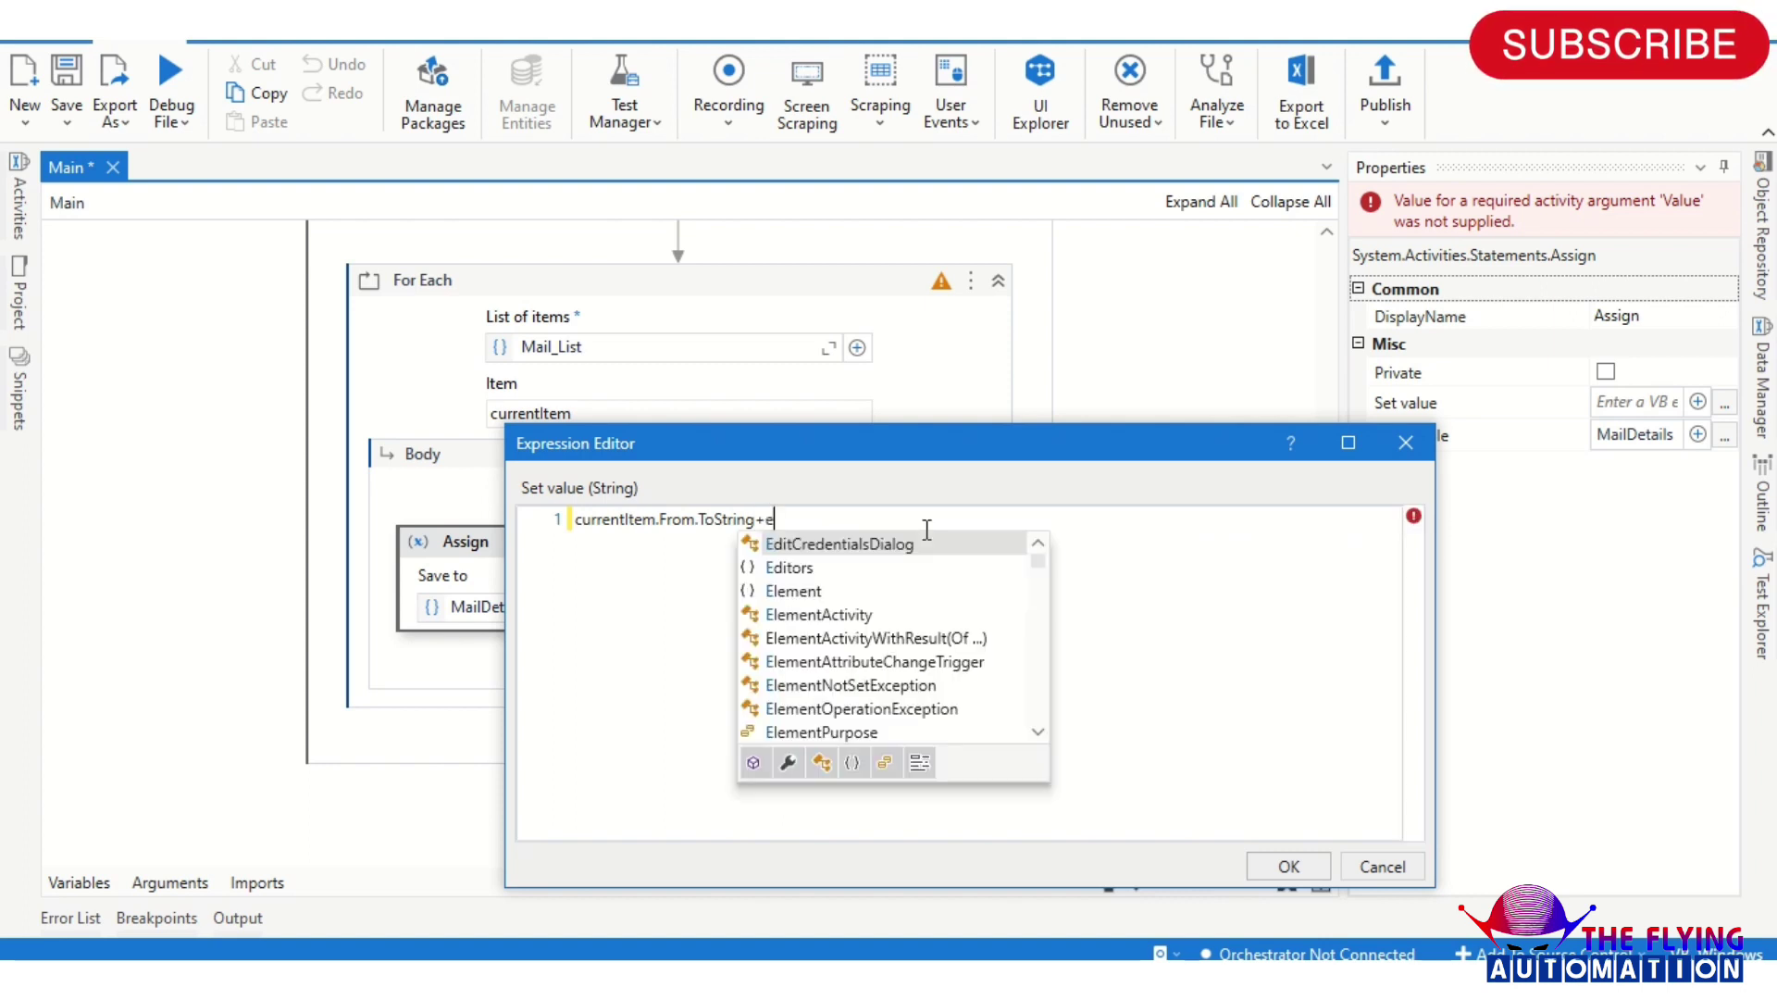
text(nvi)
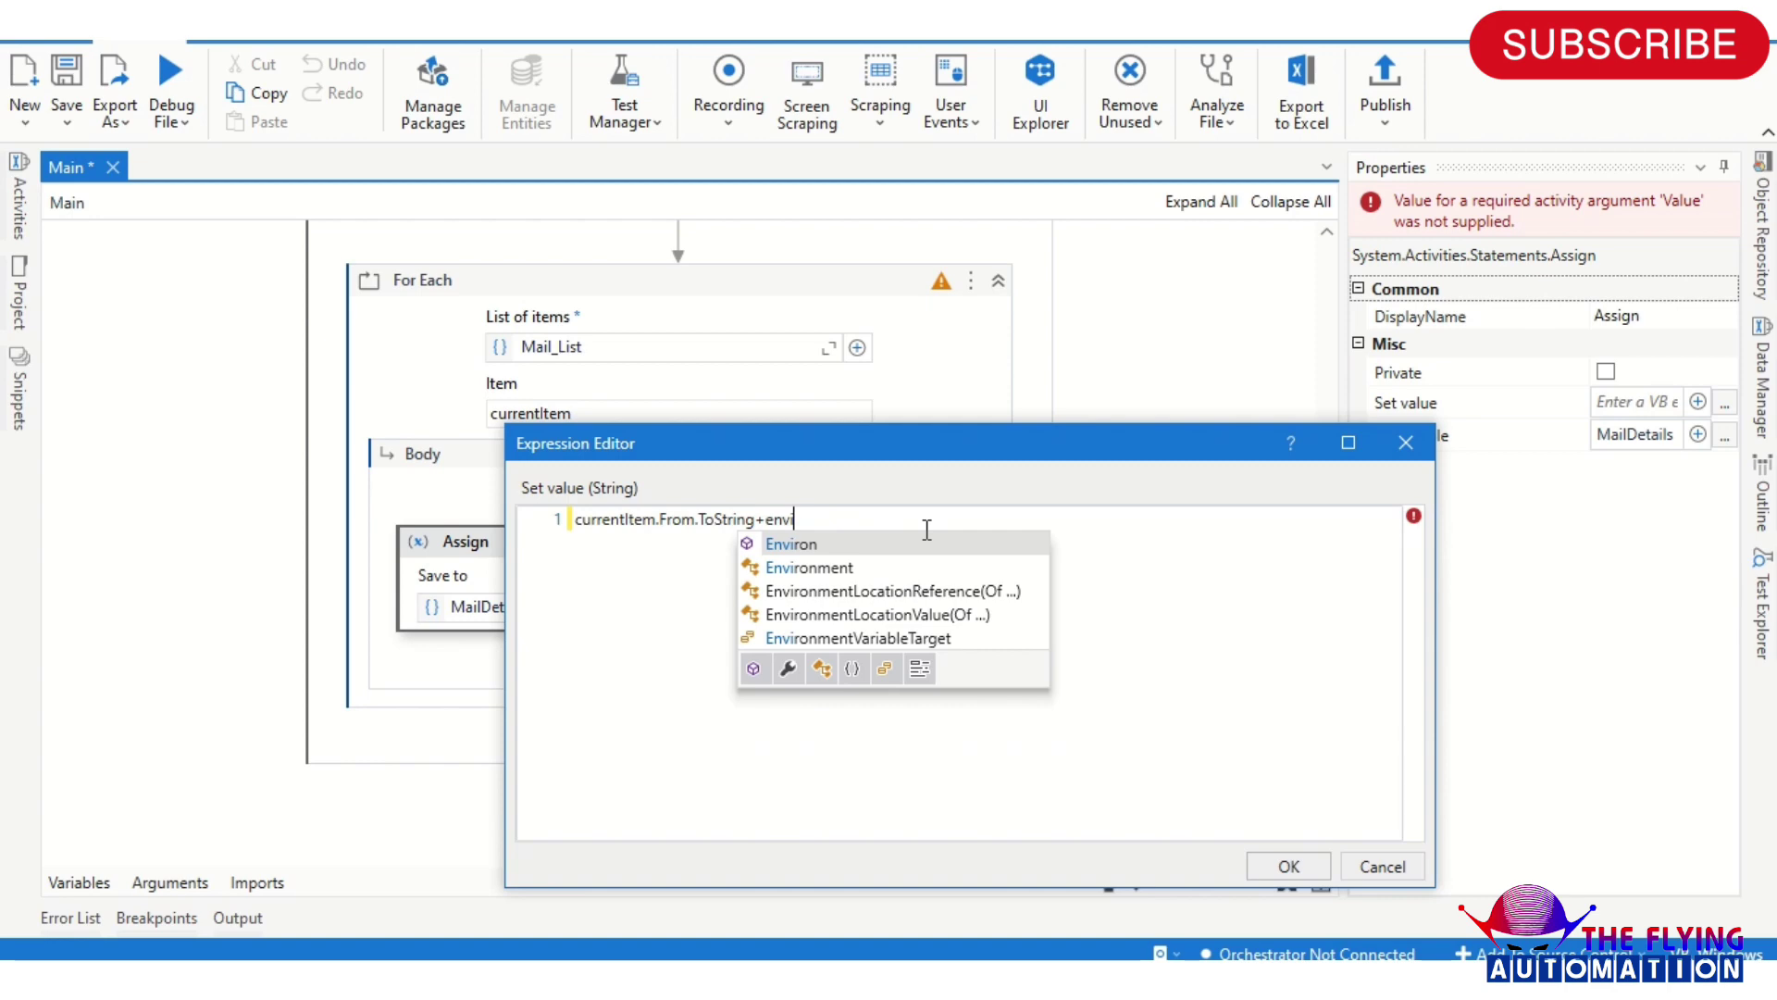
key(Down)
key(Return)
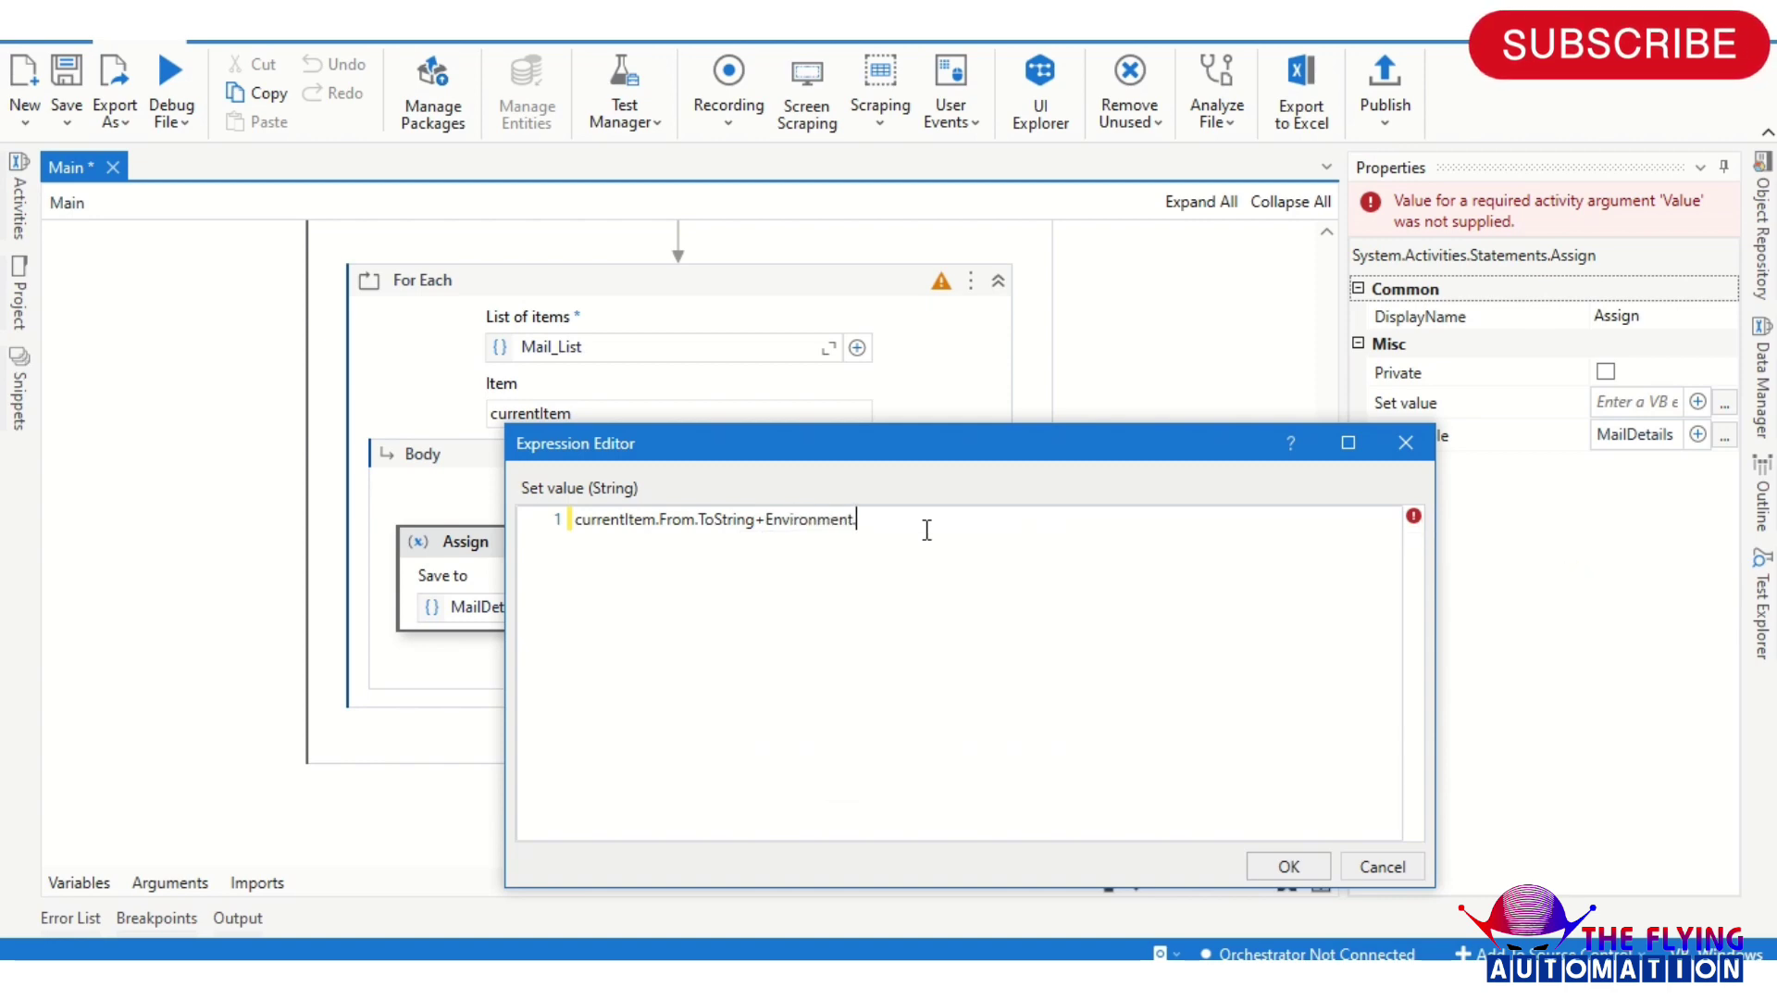
text(ne)
key(Return)
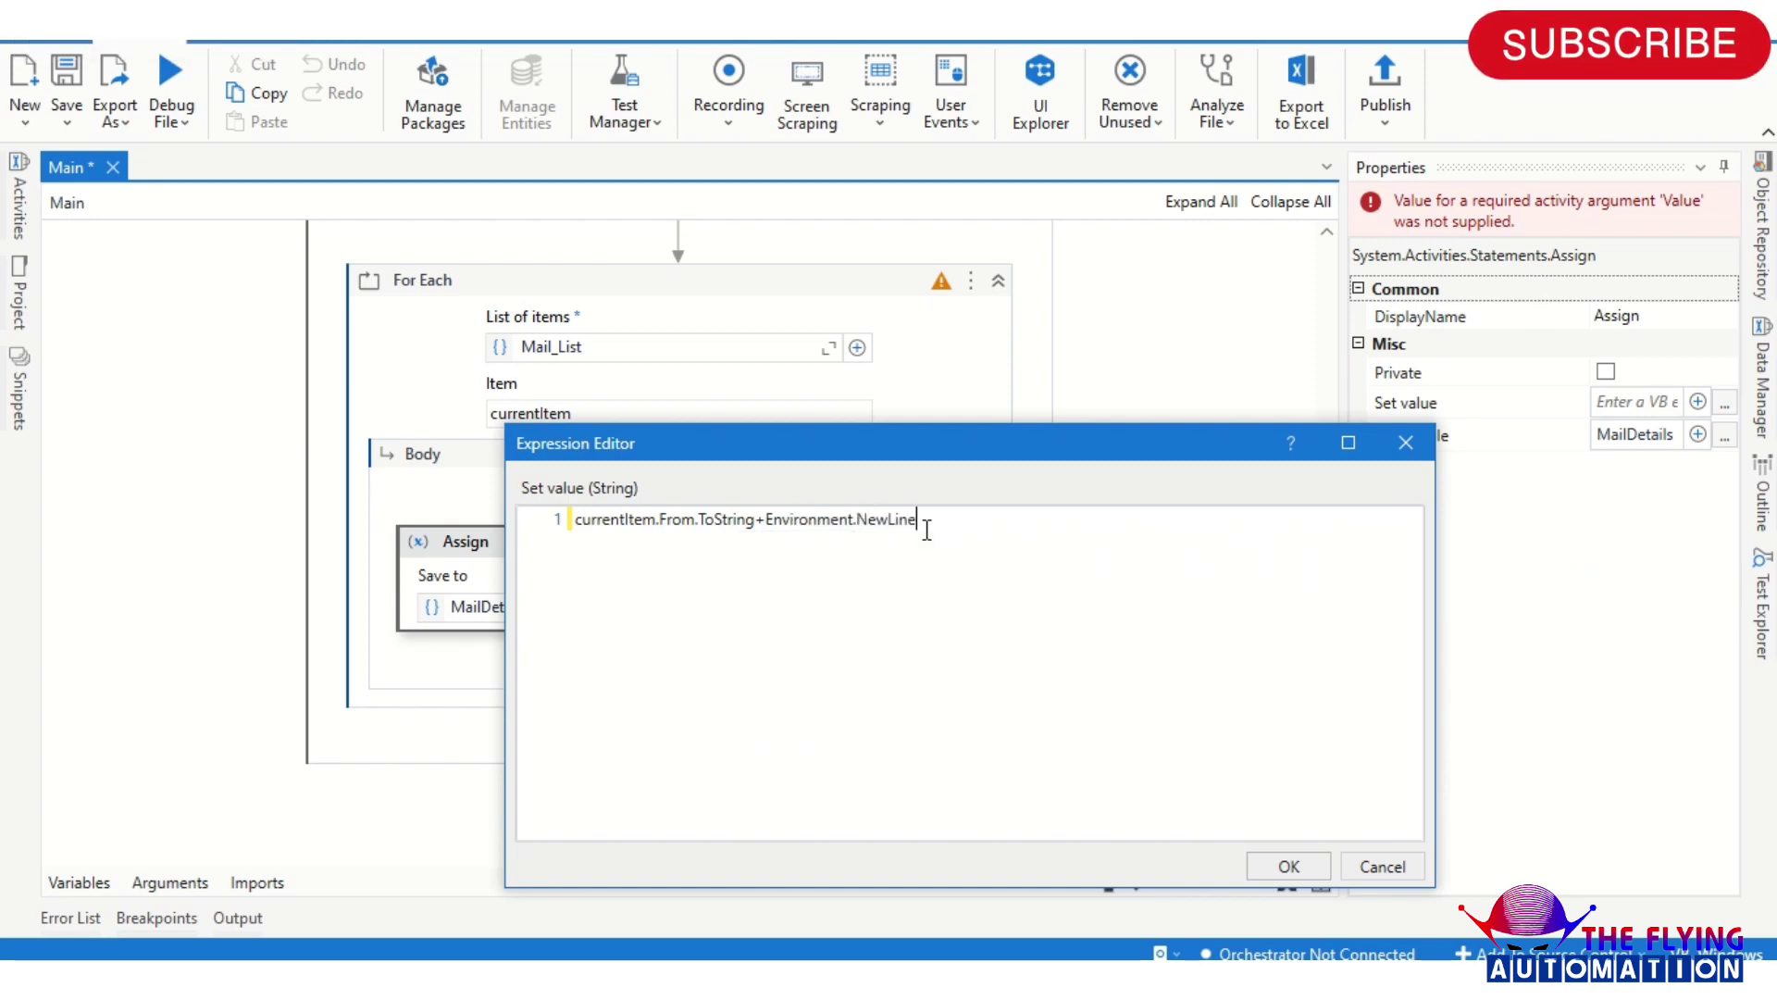
mouse_move(944, 517)
mouse_down()
mouse_move(752, 519)
mouse_move(766, 518)
mouse_up()
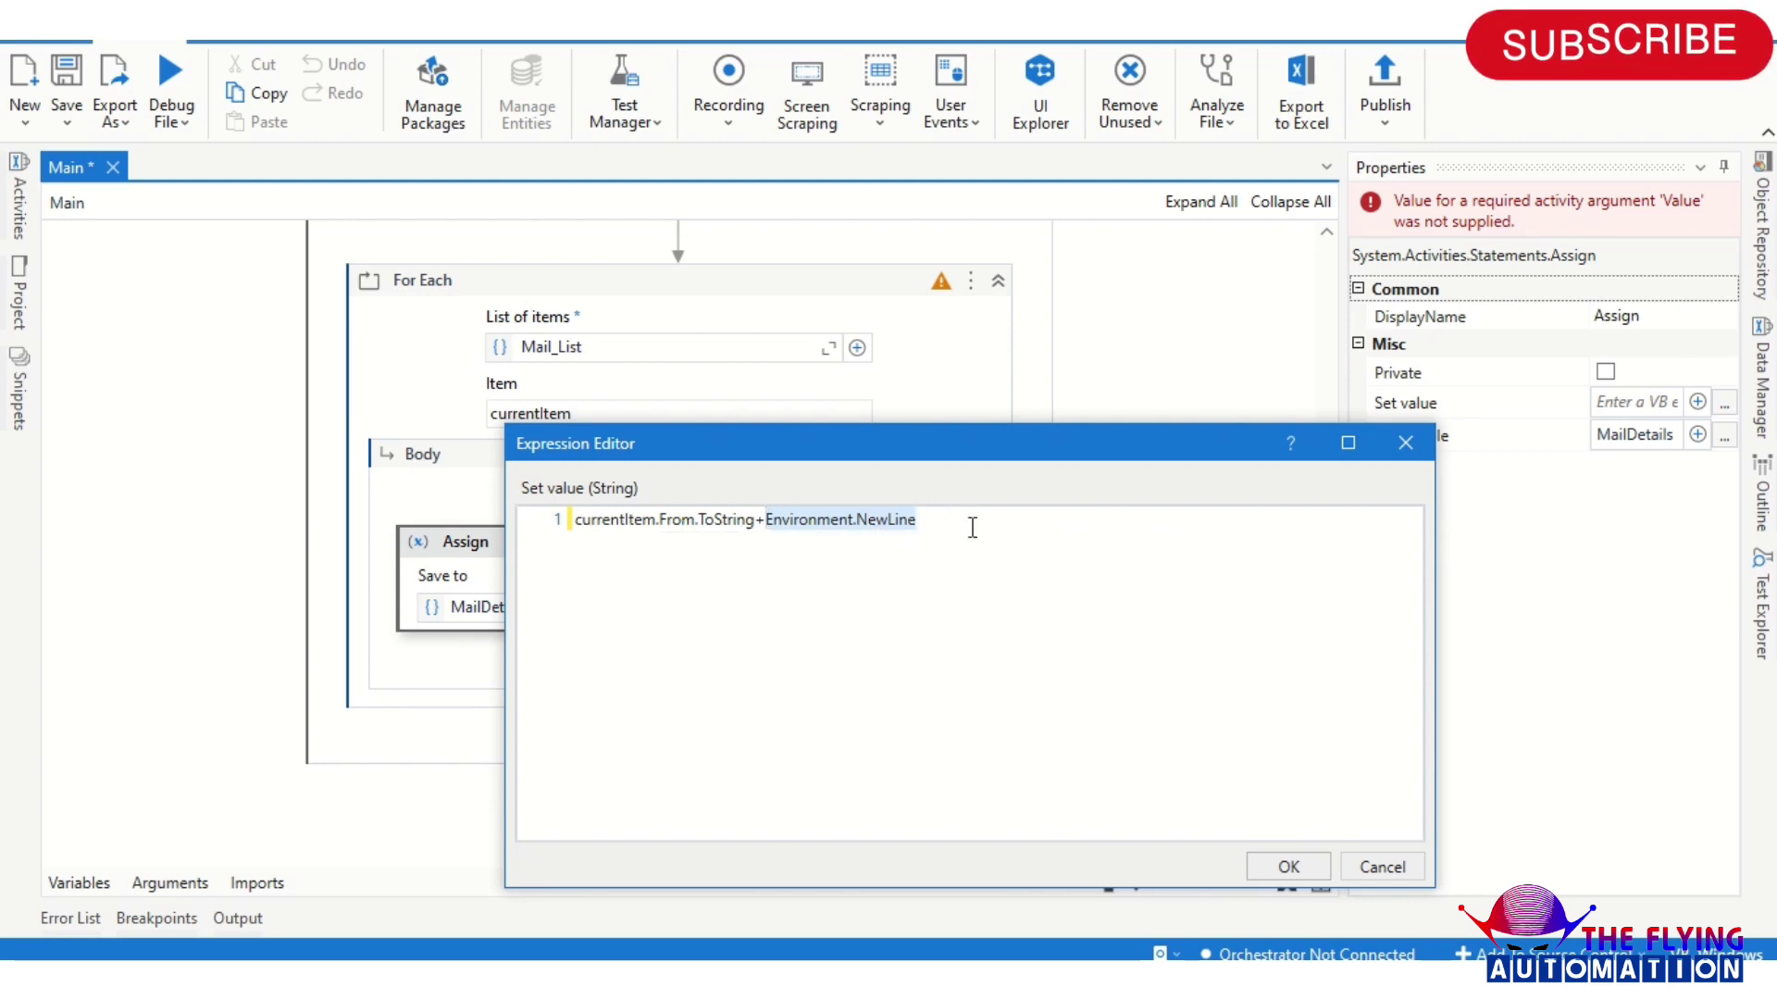
click(972, 528)
text(+)
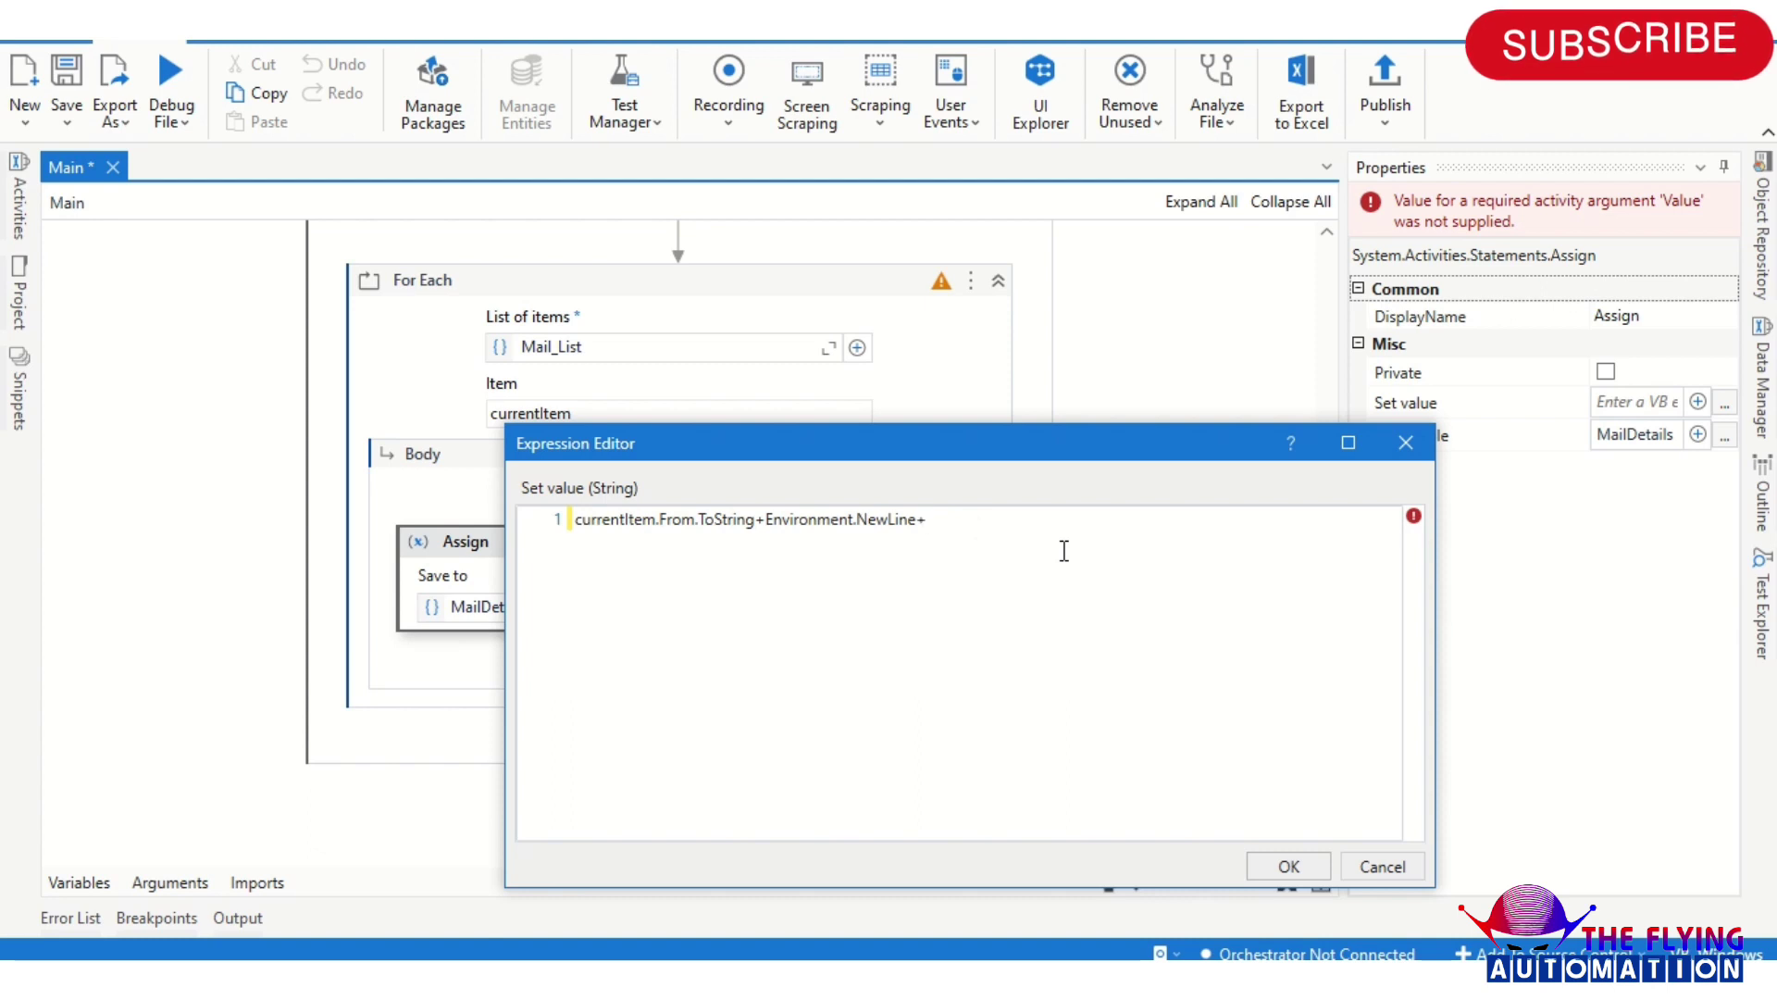
text(c)
Append currentItem.Subject.ToString + Environment.NewLine to the expression
key(Tab)
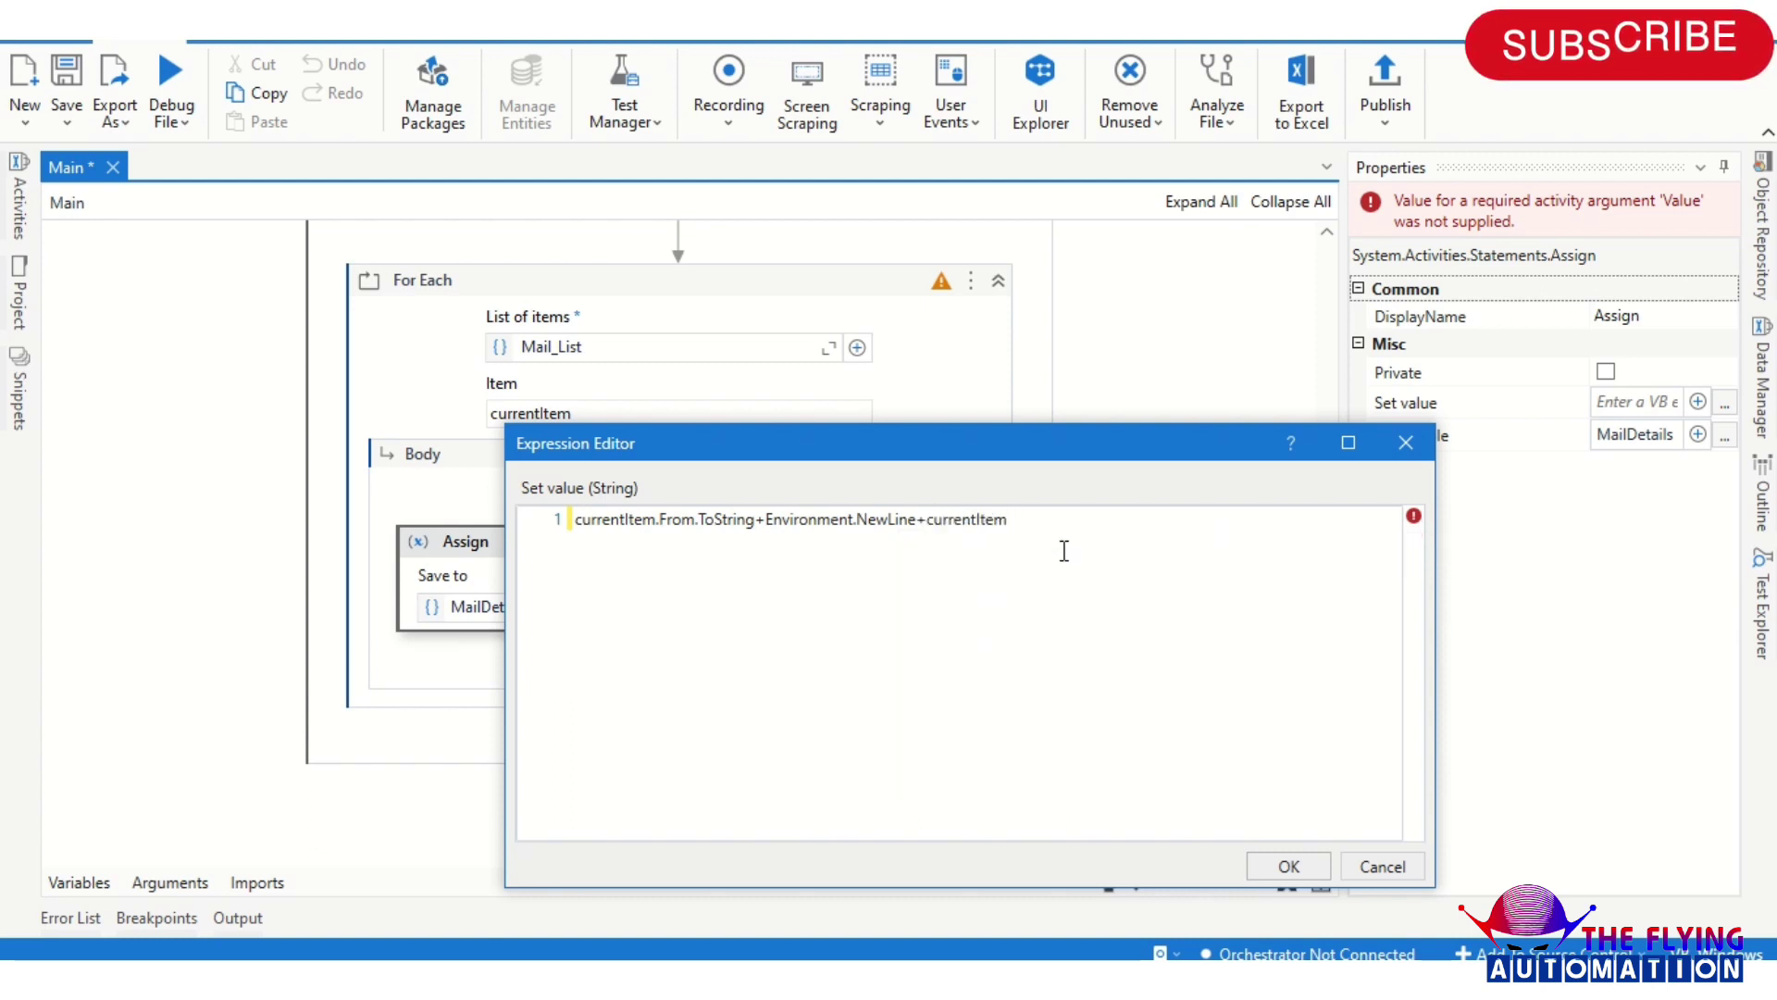
text(.)
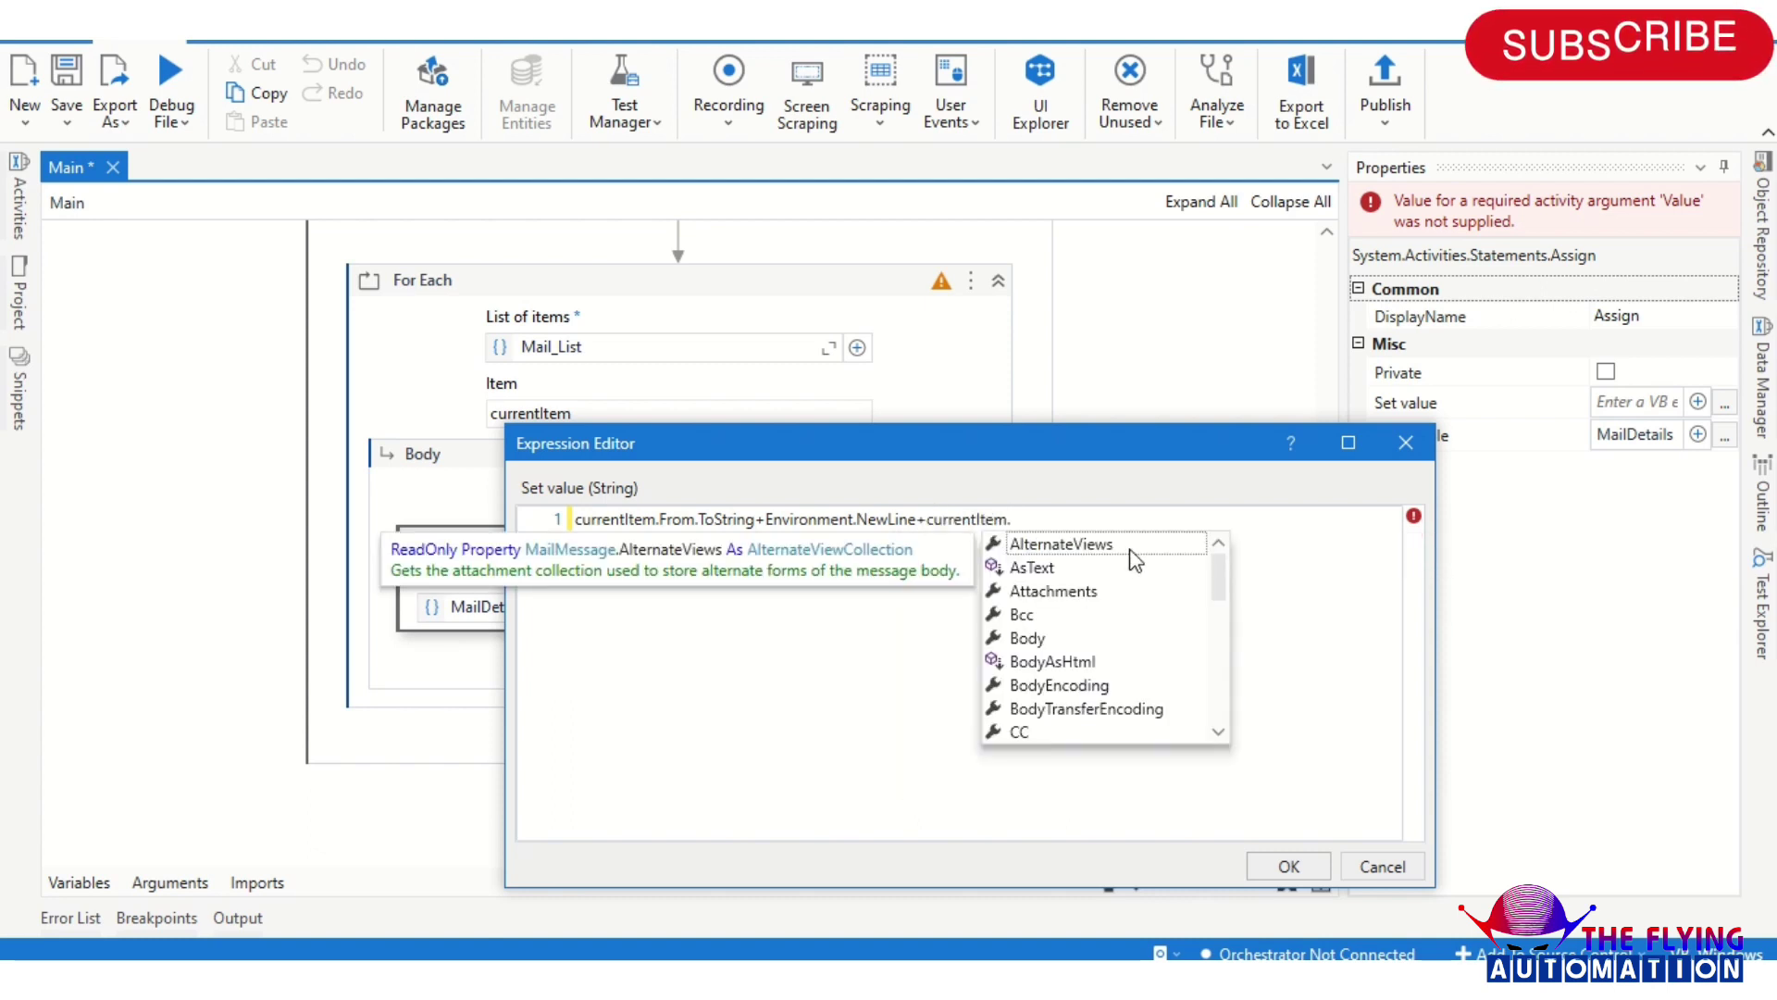
text(s)
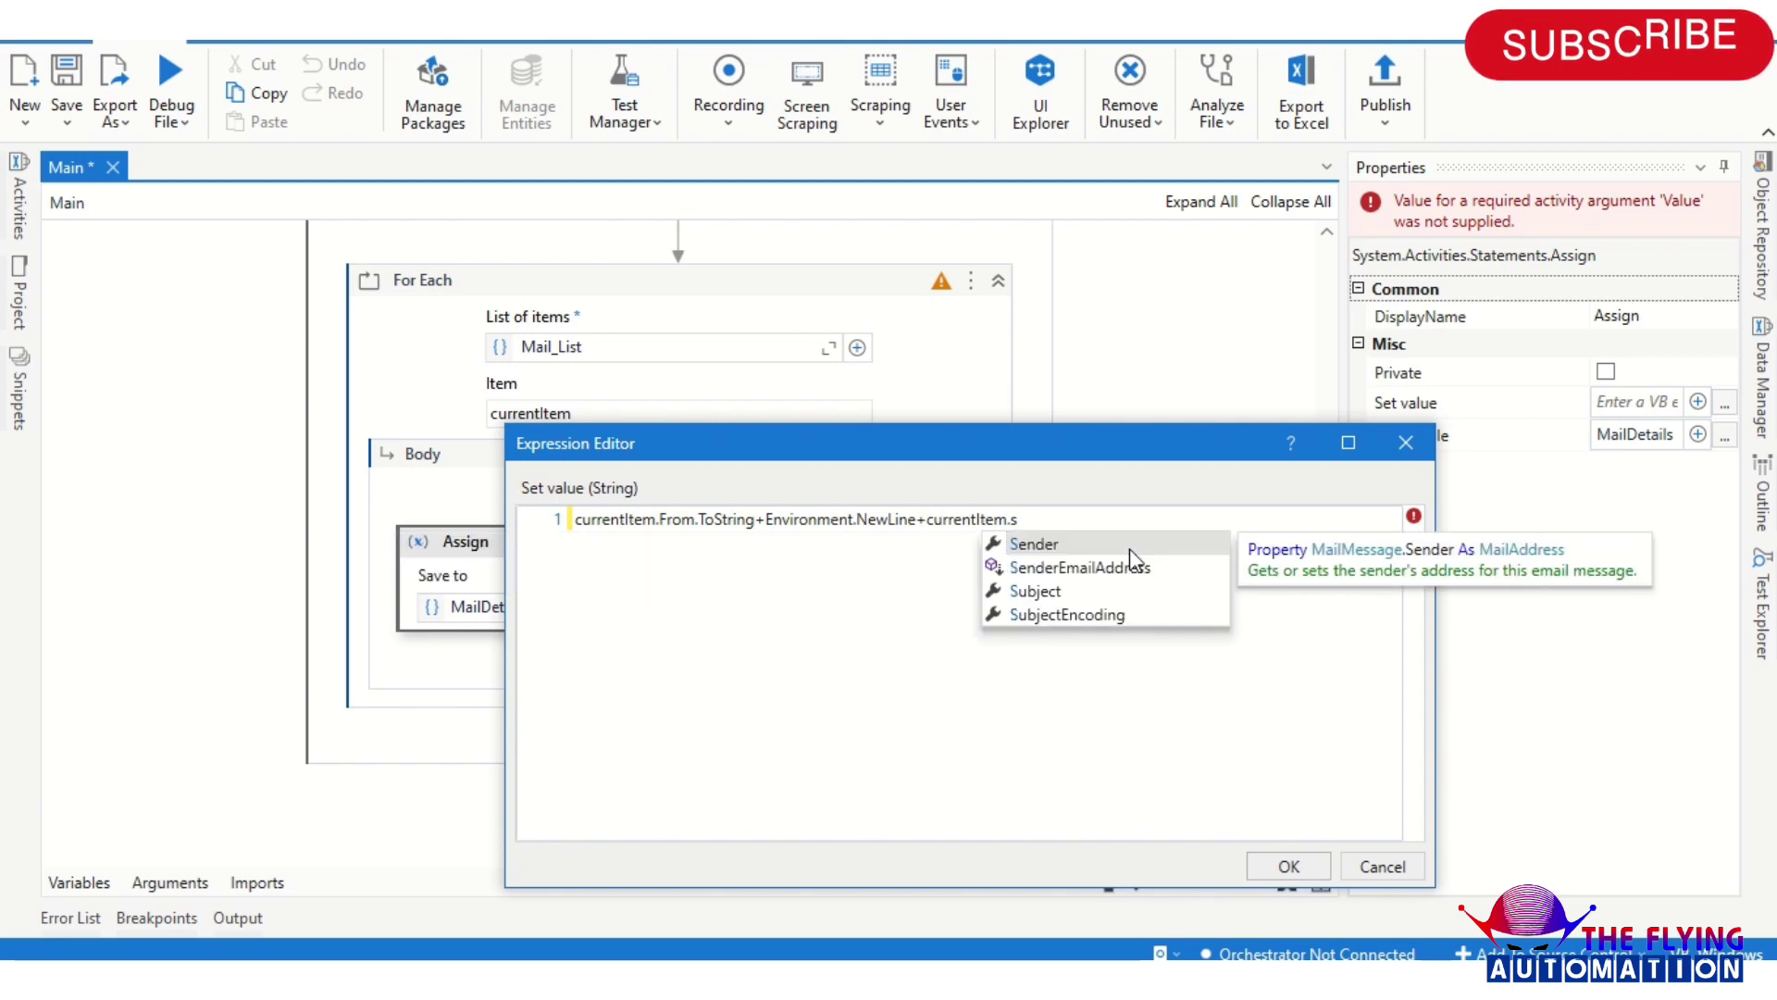
text(u)
key(Tab)
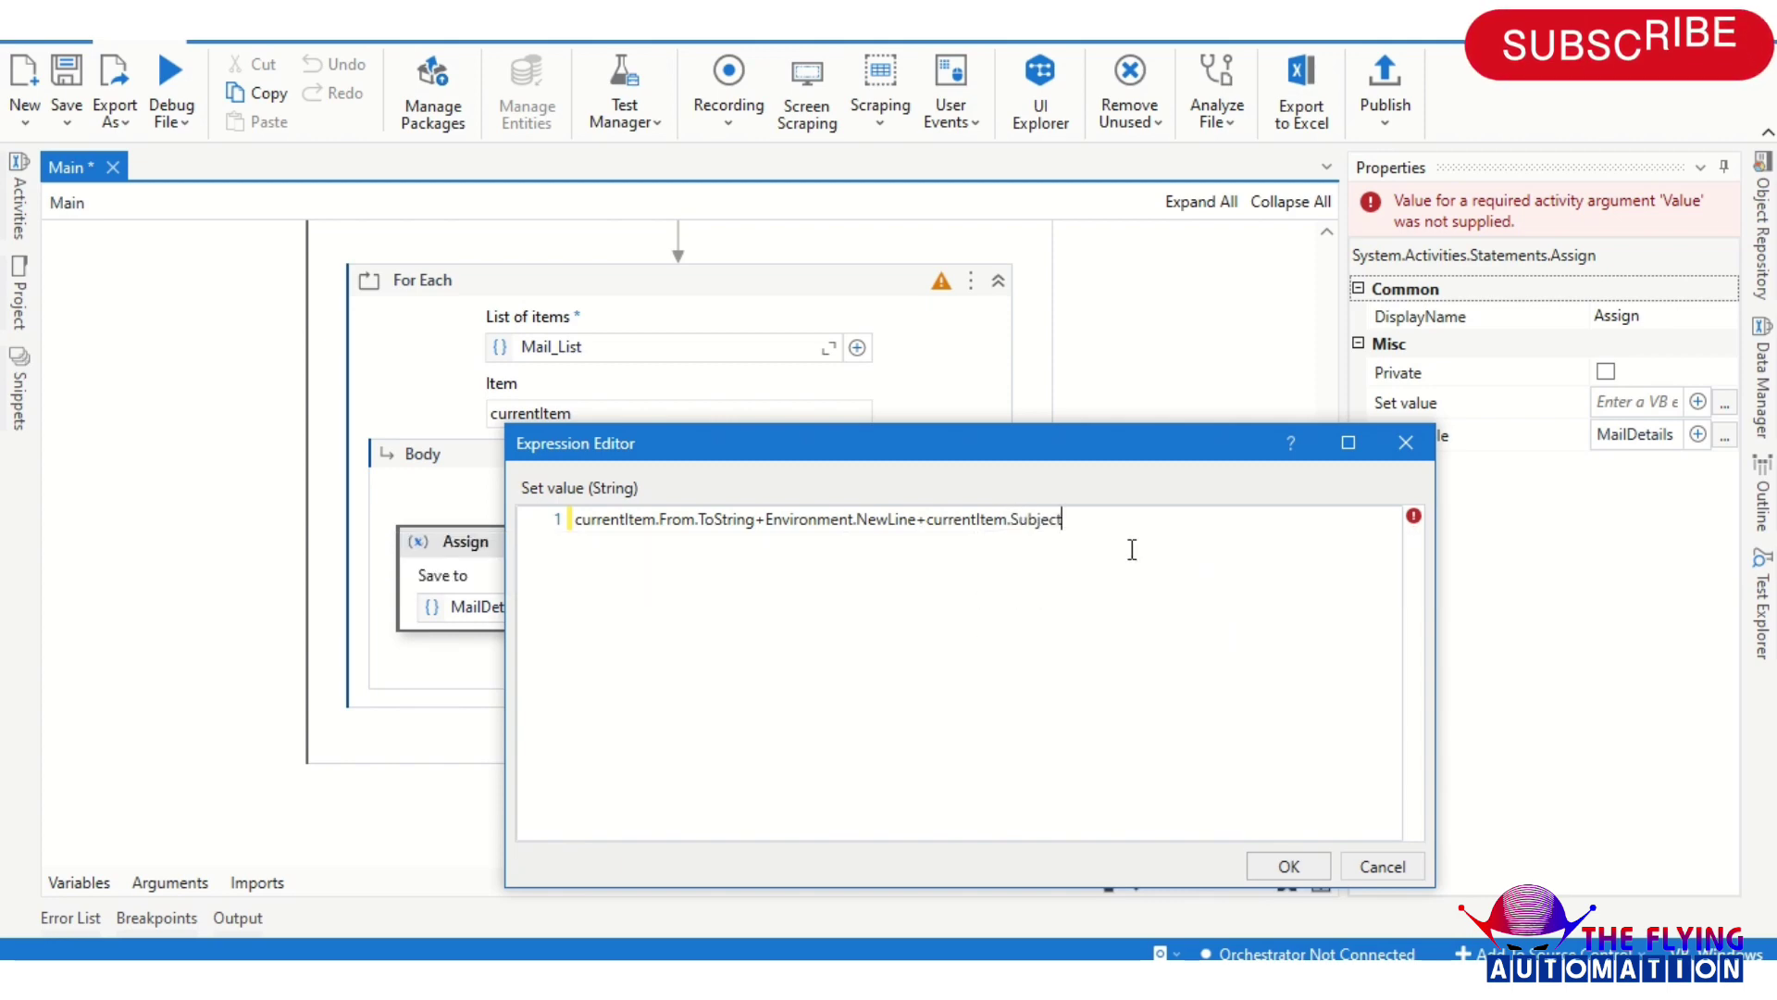
text(.to)
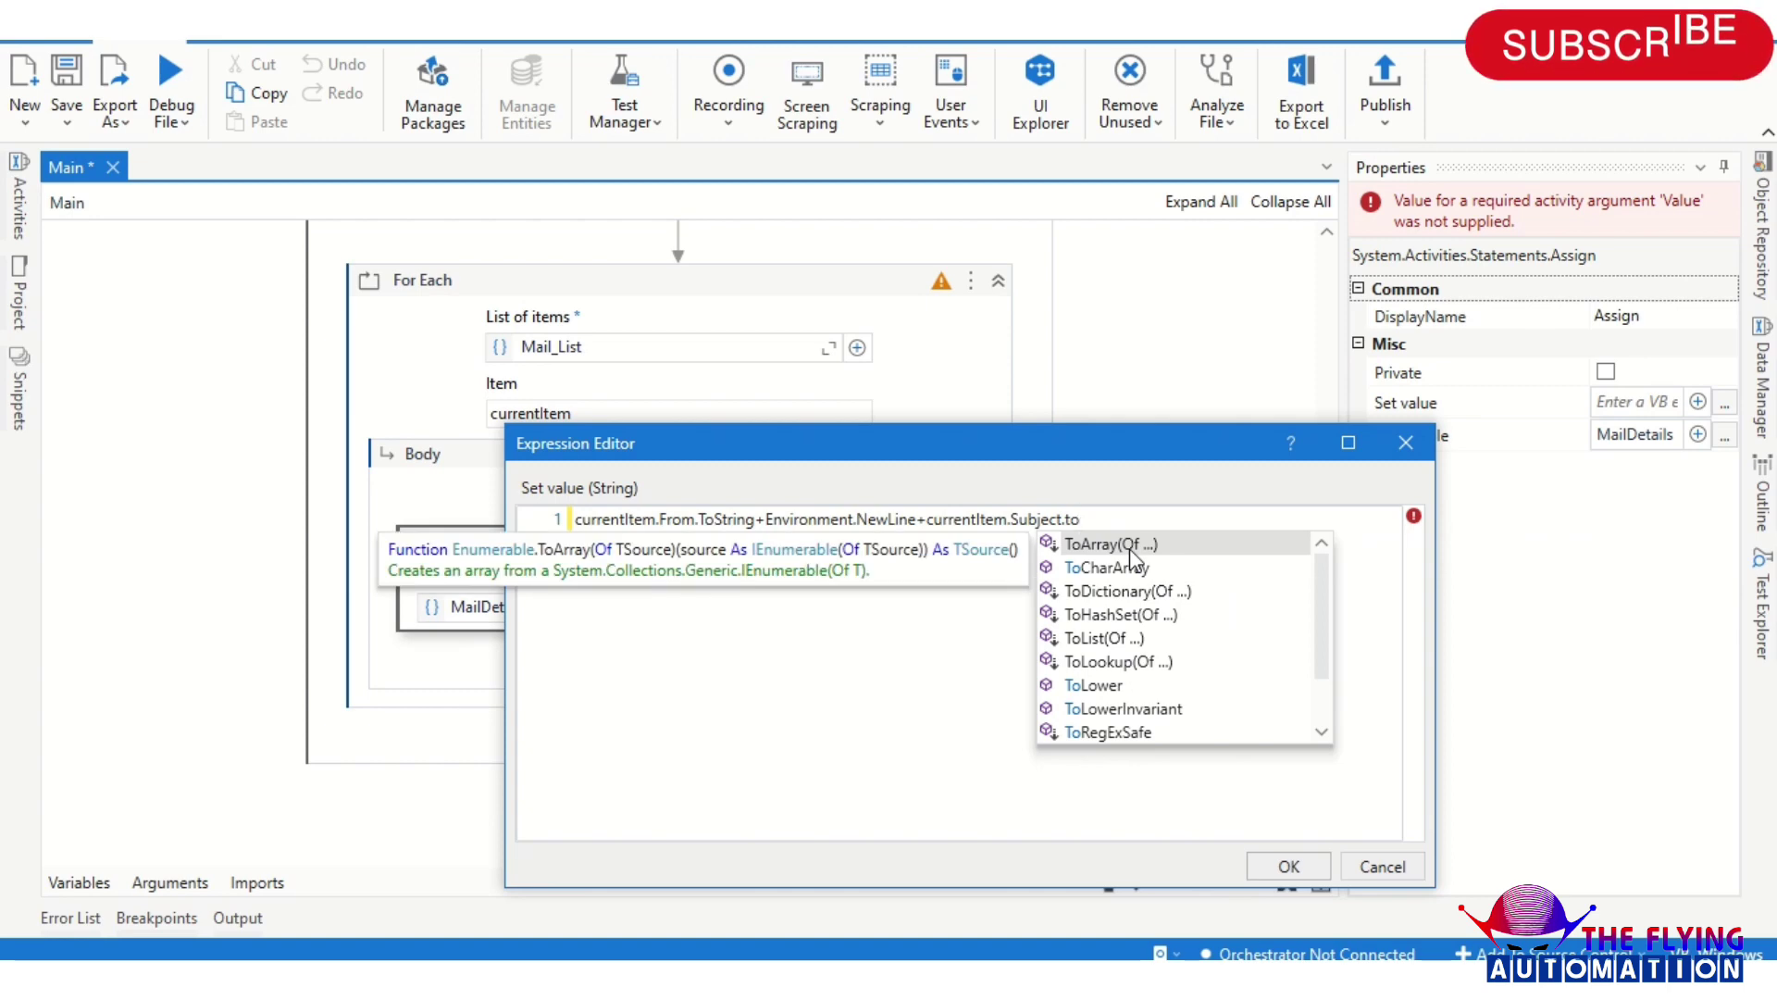
text(s)
key(Tab)
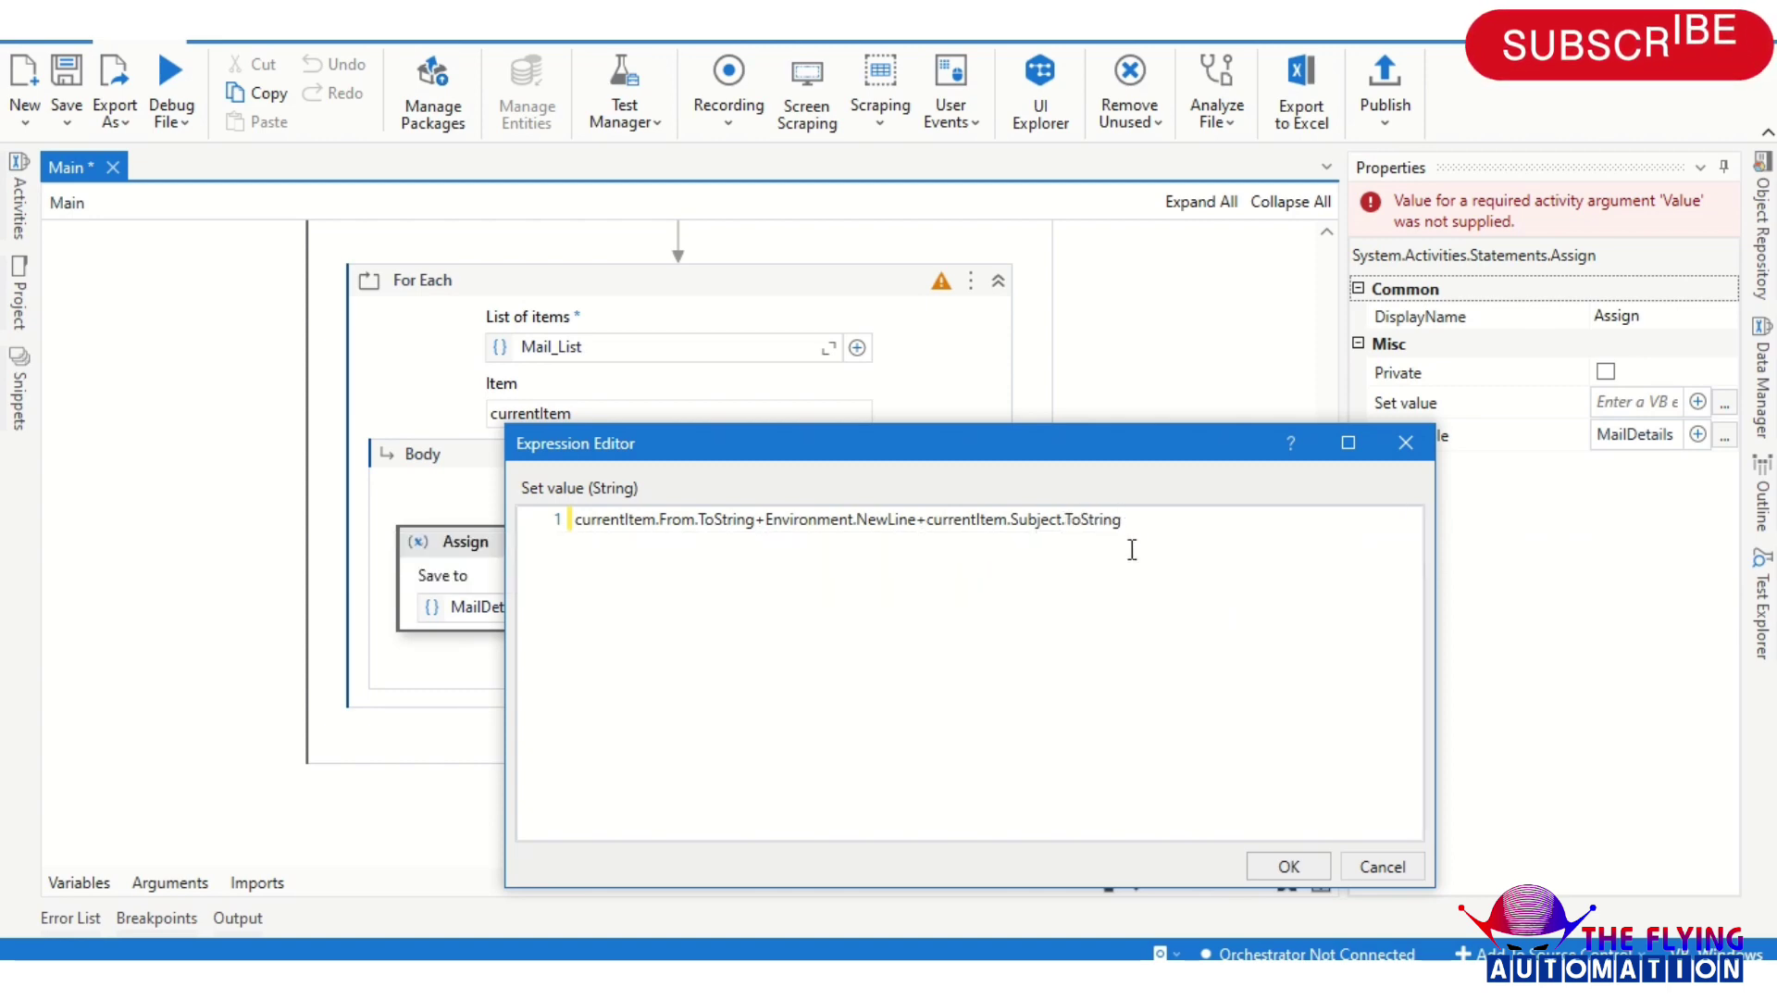
text(+)
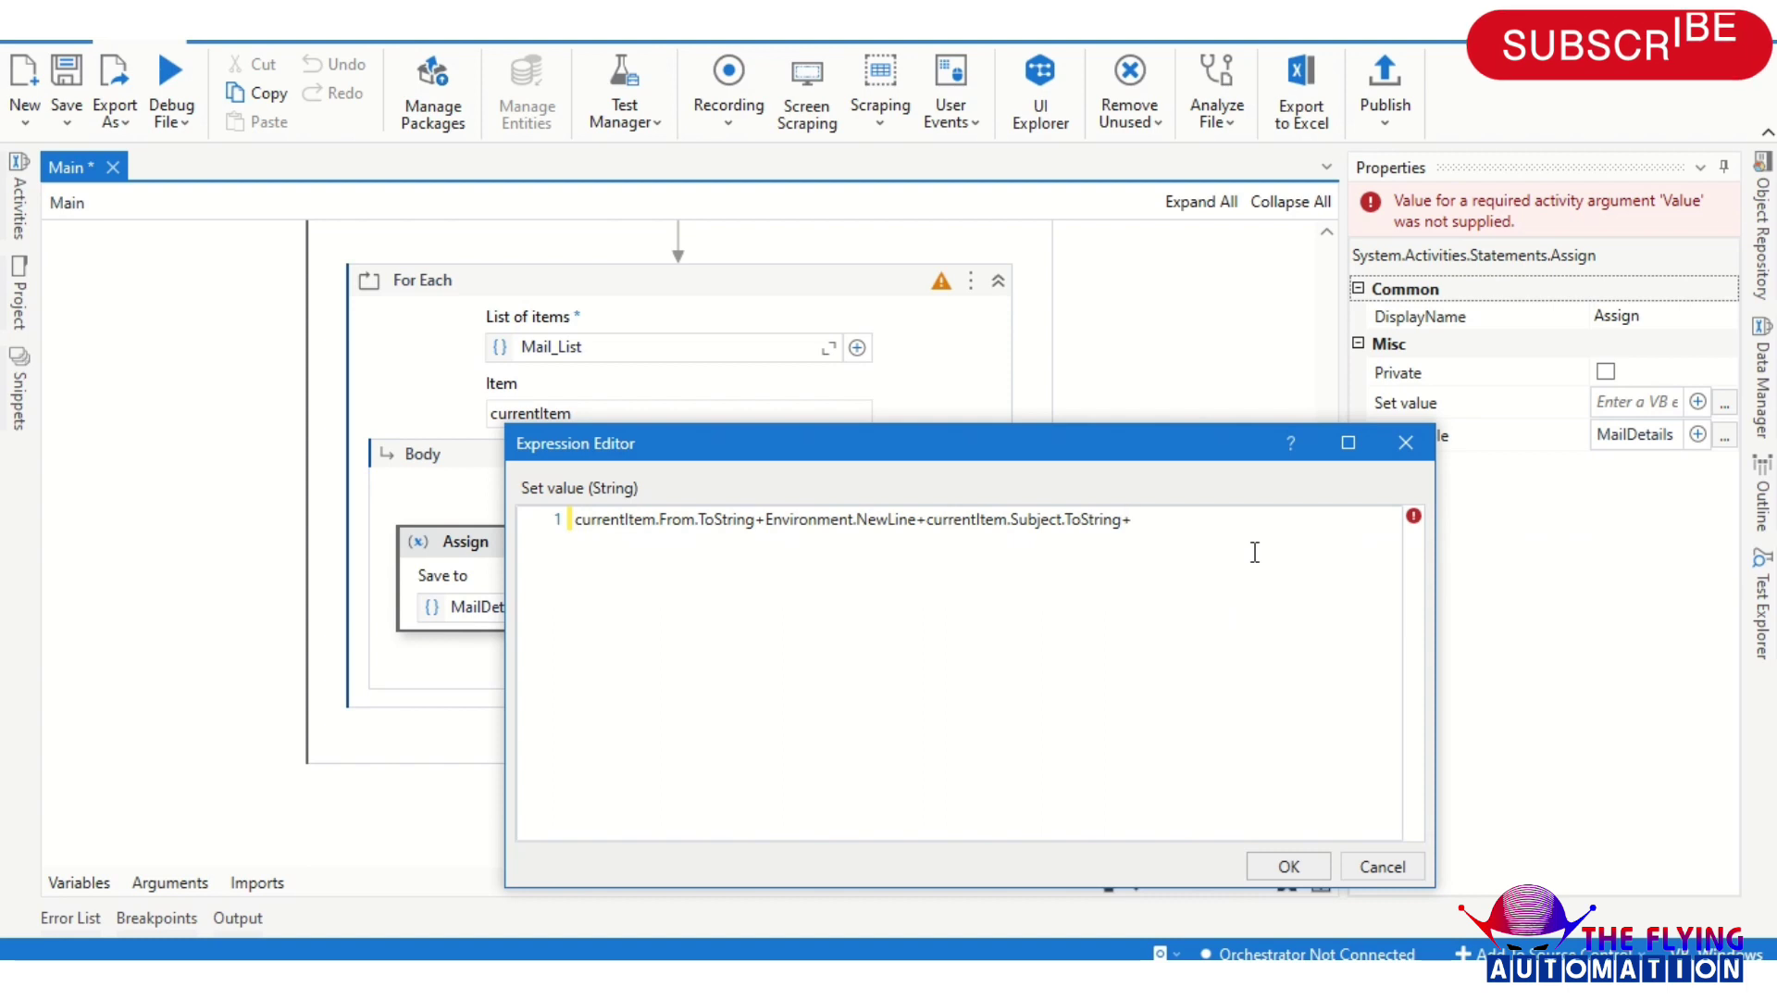
text(n)
key(BackSpace)
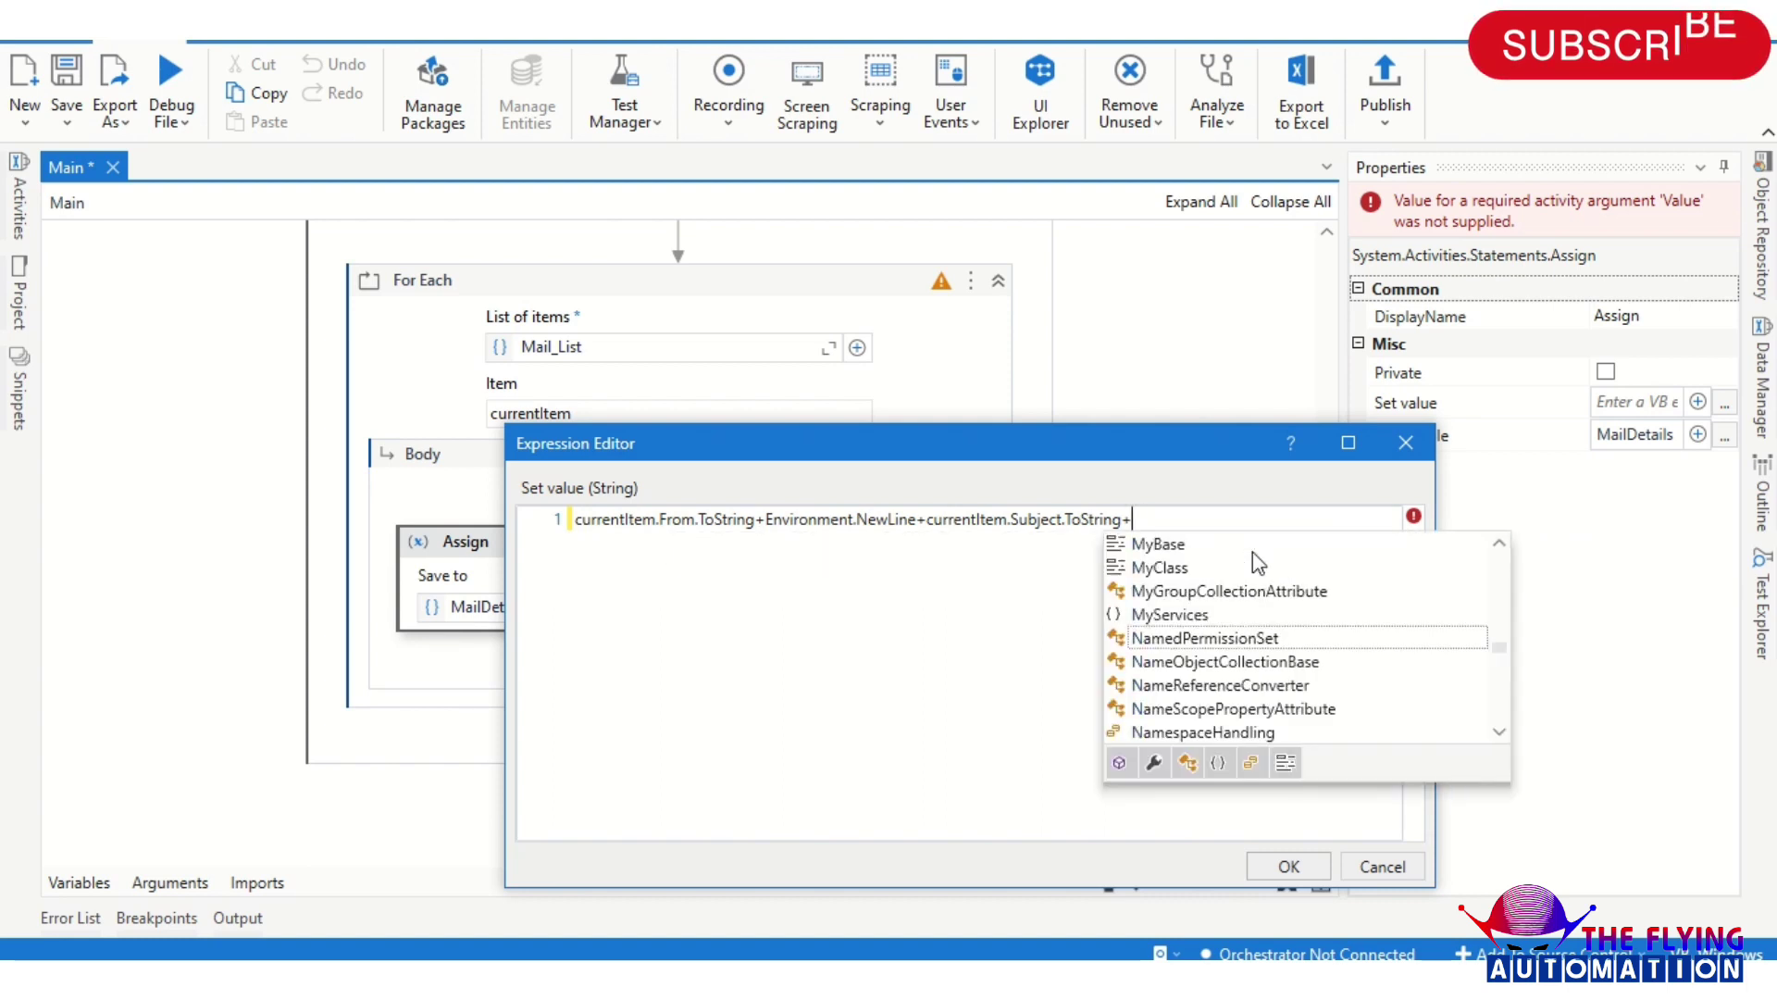
text(env)
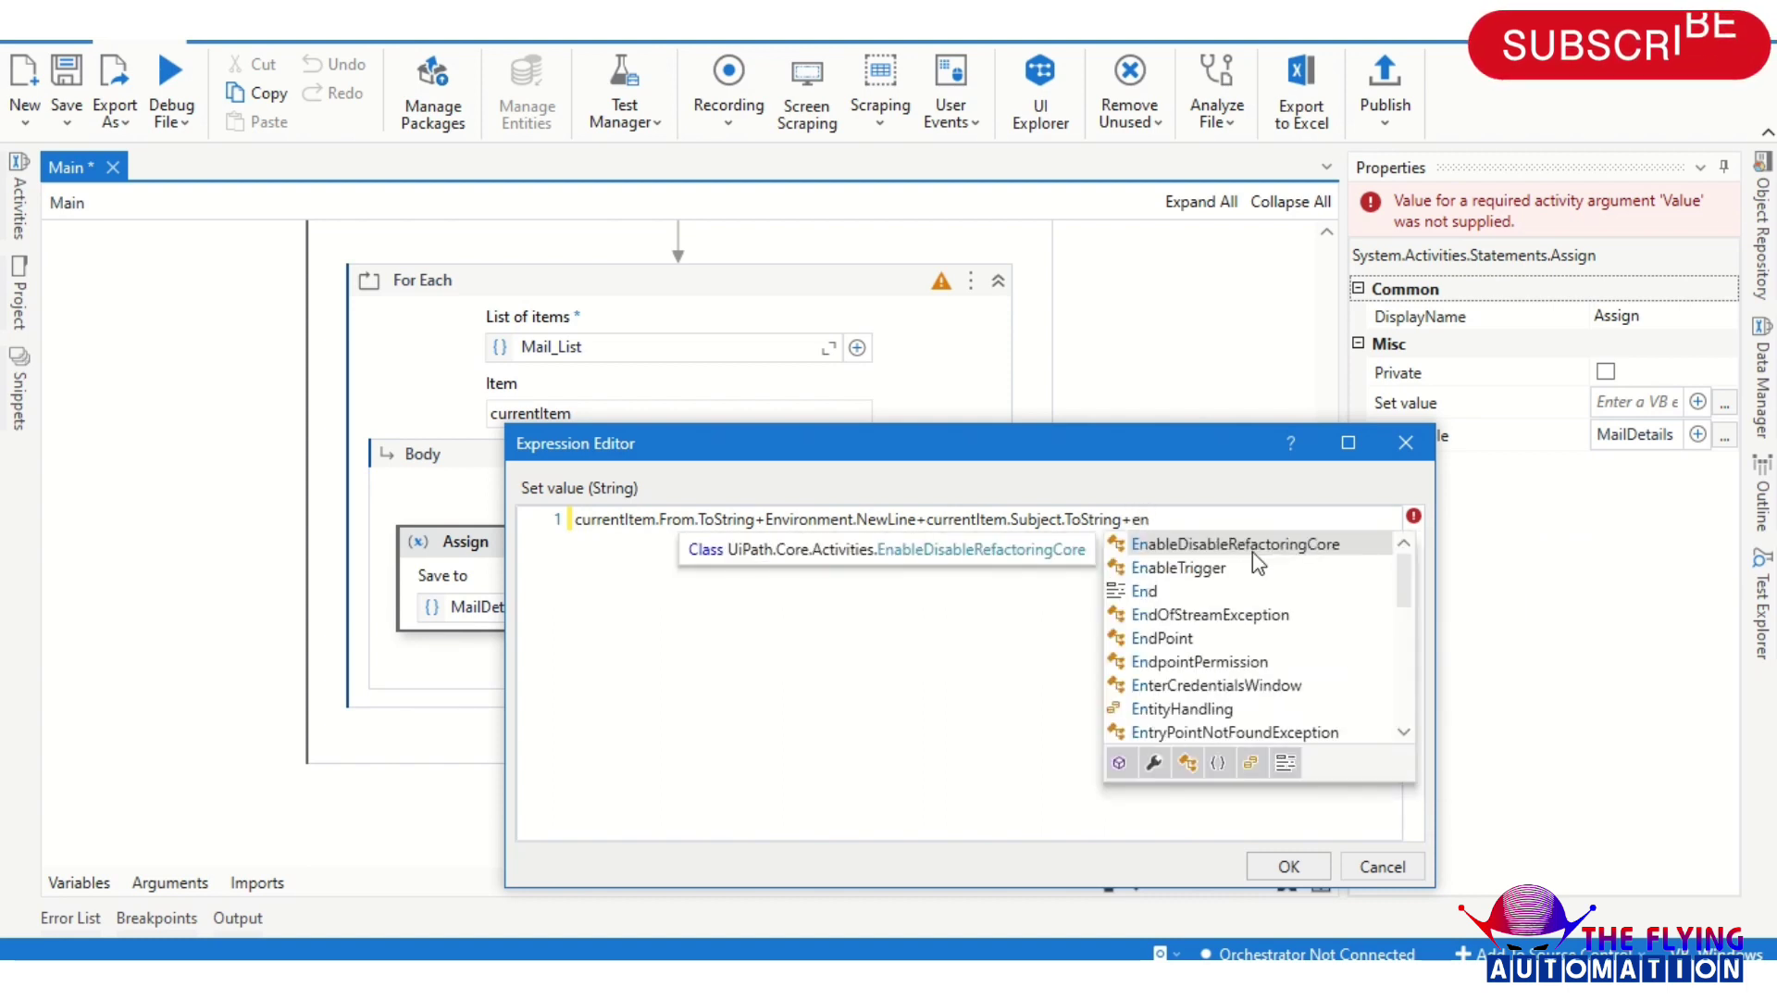
text(i)
key(Tab)
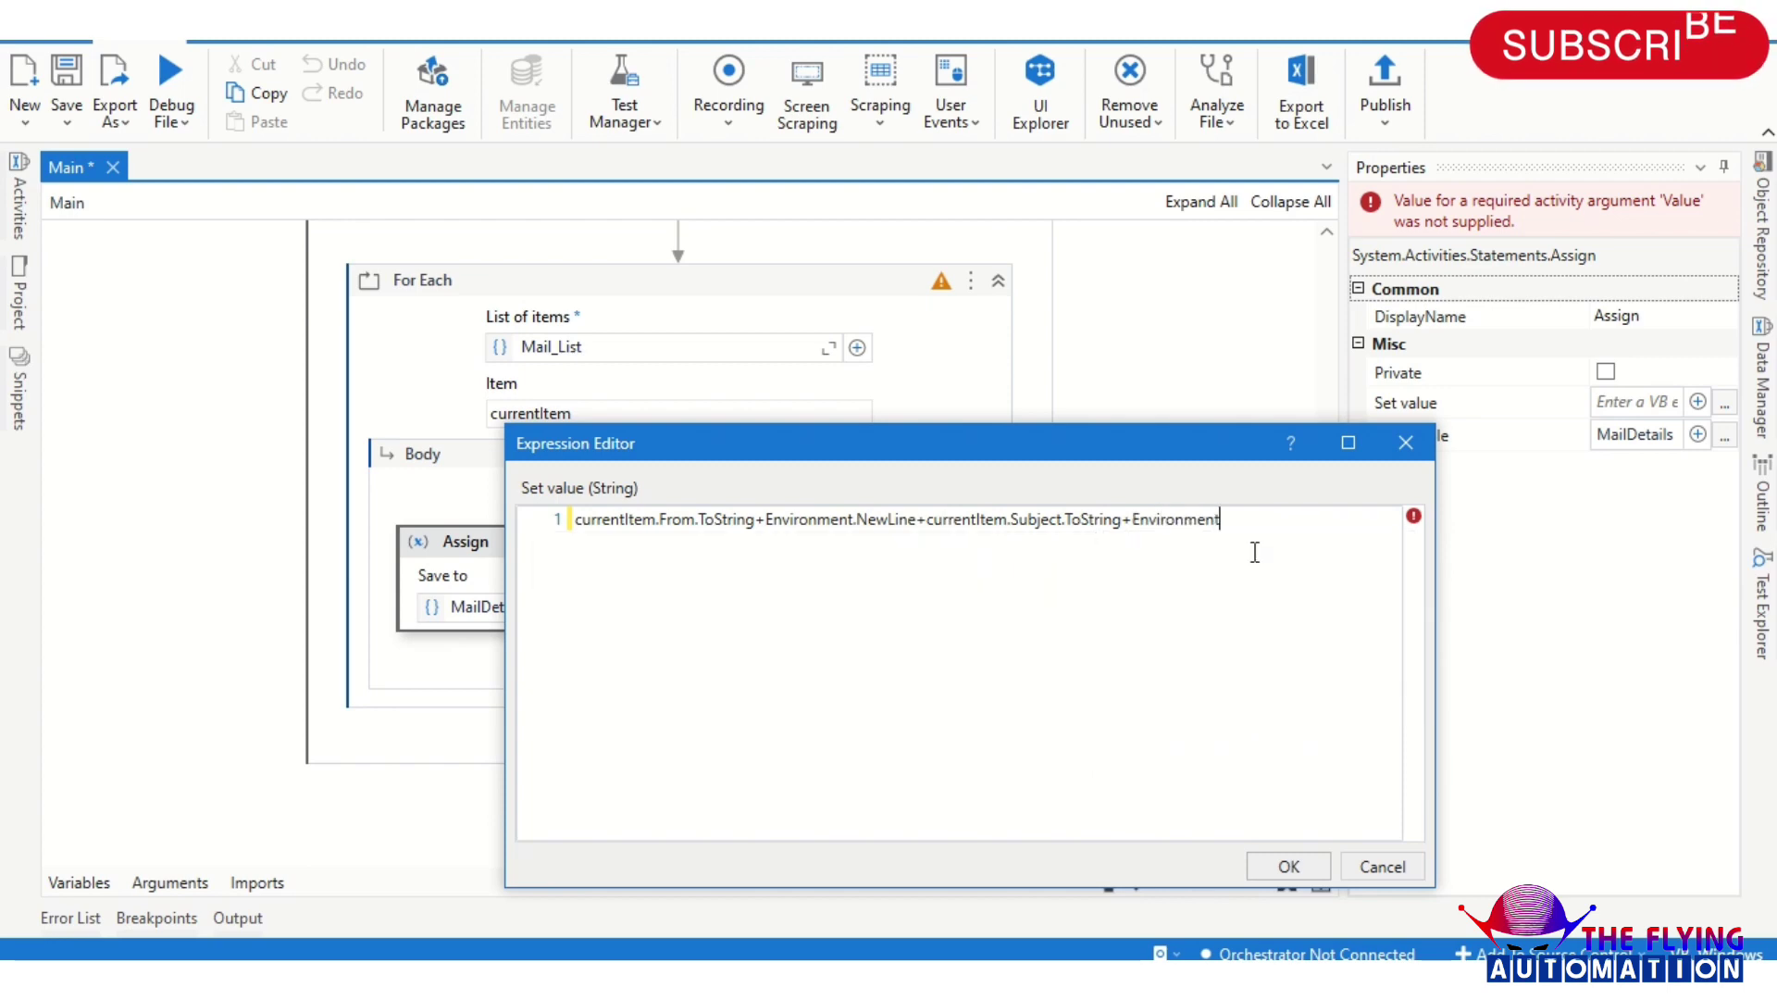
text(.nw)
key(BackSpace)
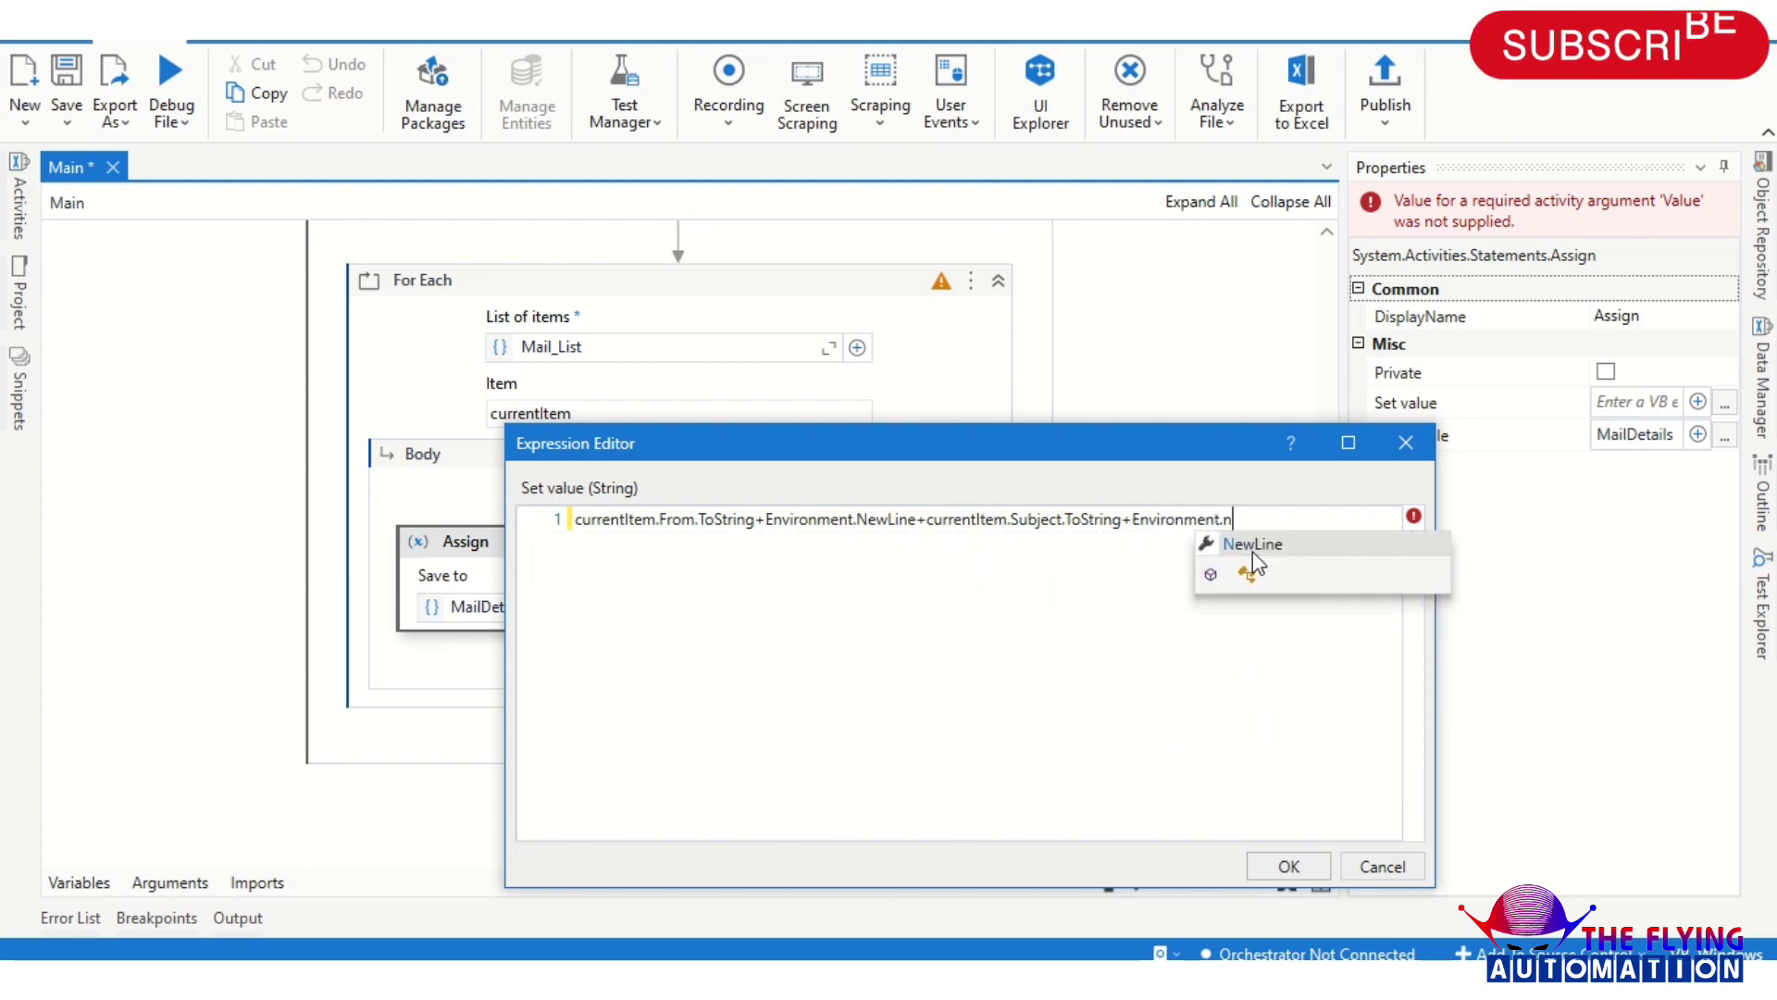
key(Tab)
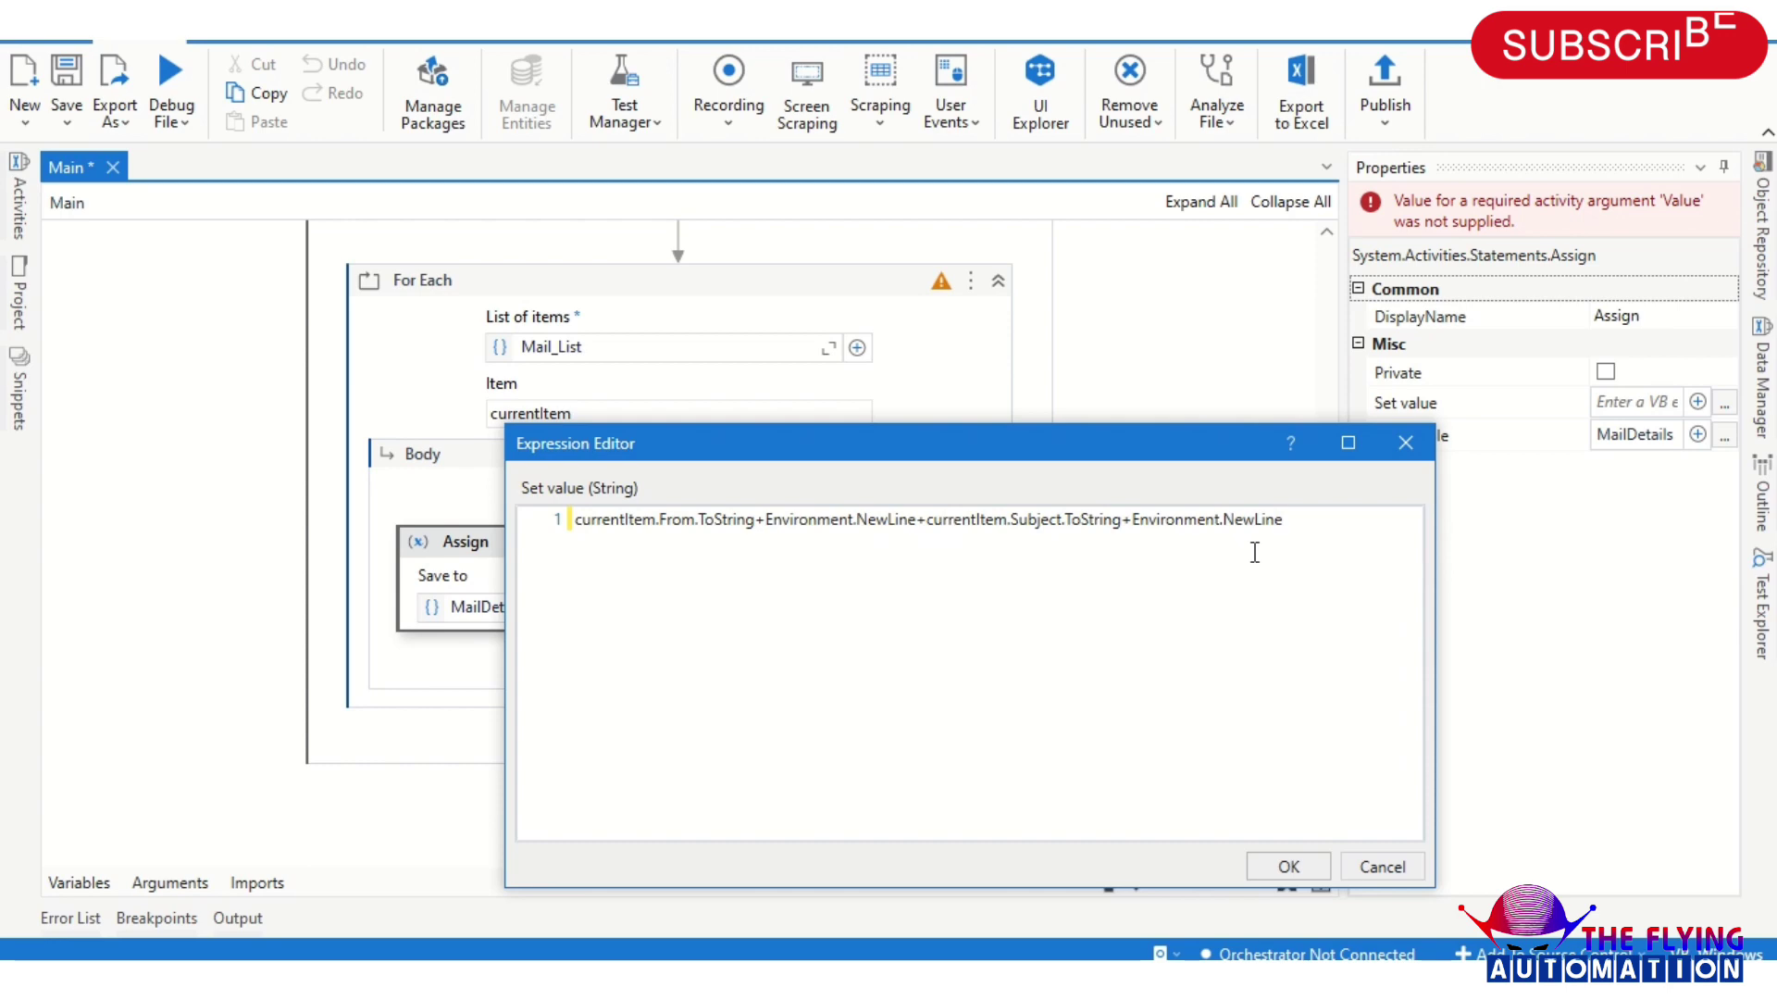
text(+)
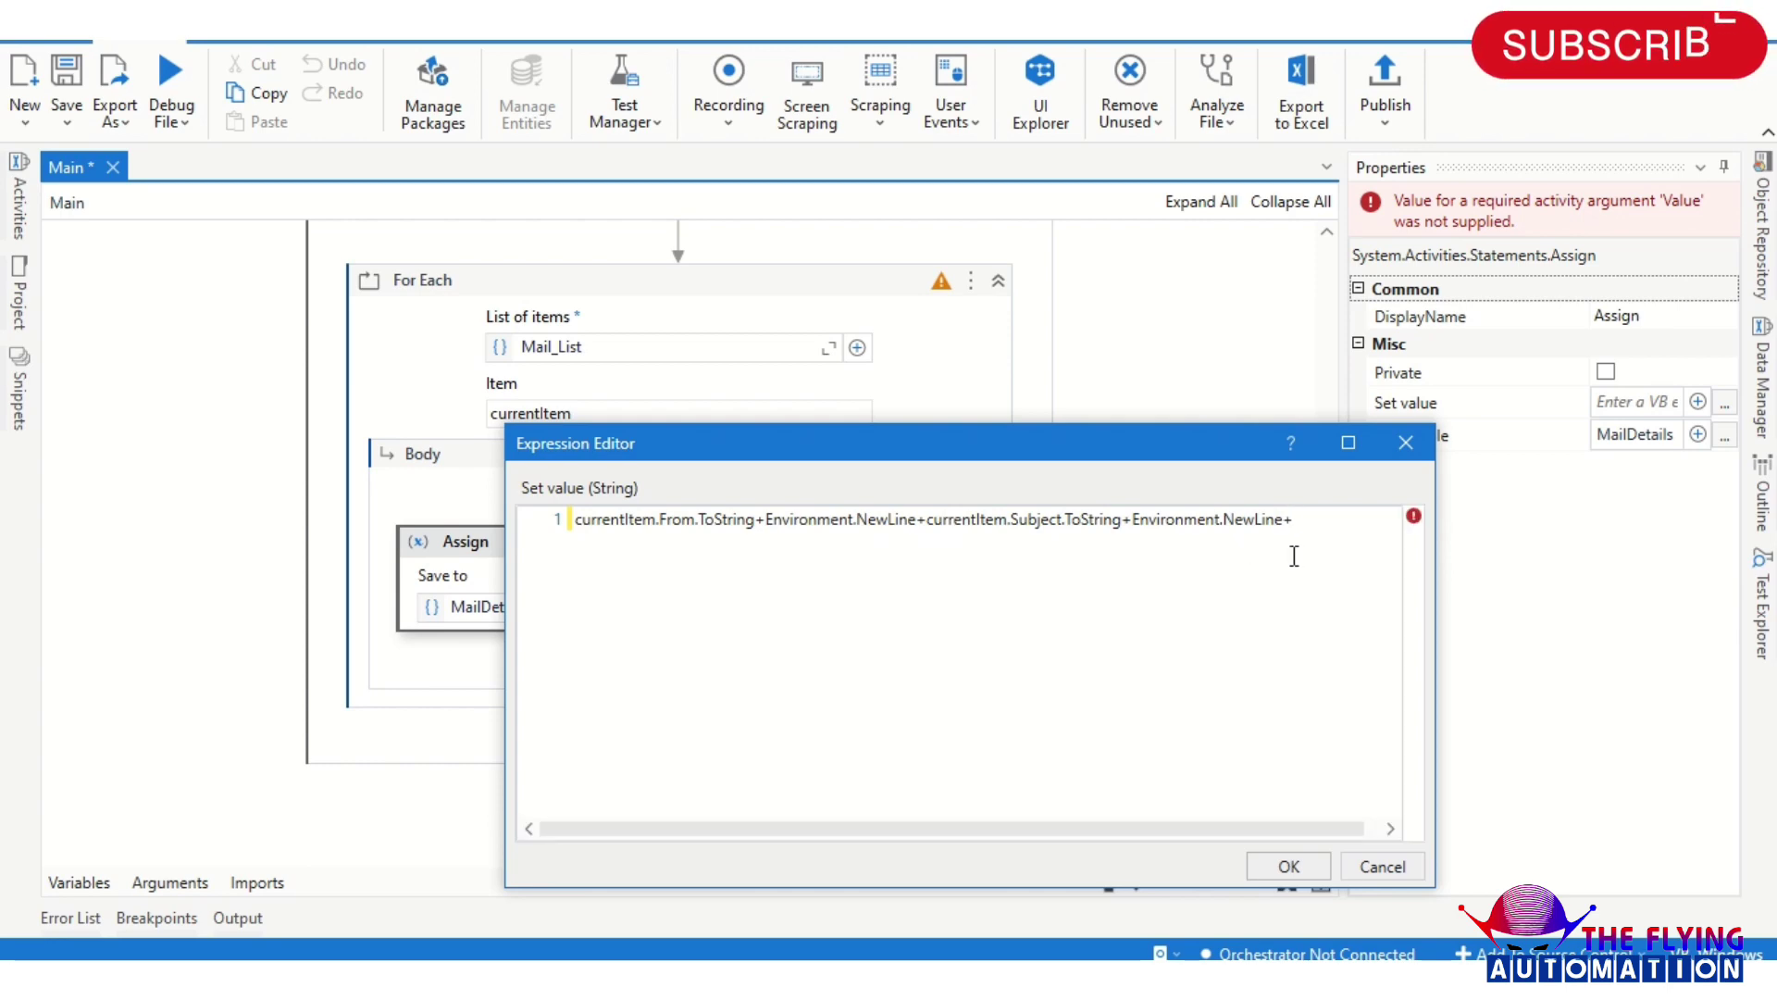
text(c)
Append currentItem.Body, confirm the expression and finish editing the Assign to MailDetails
key(Tab)
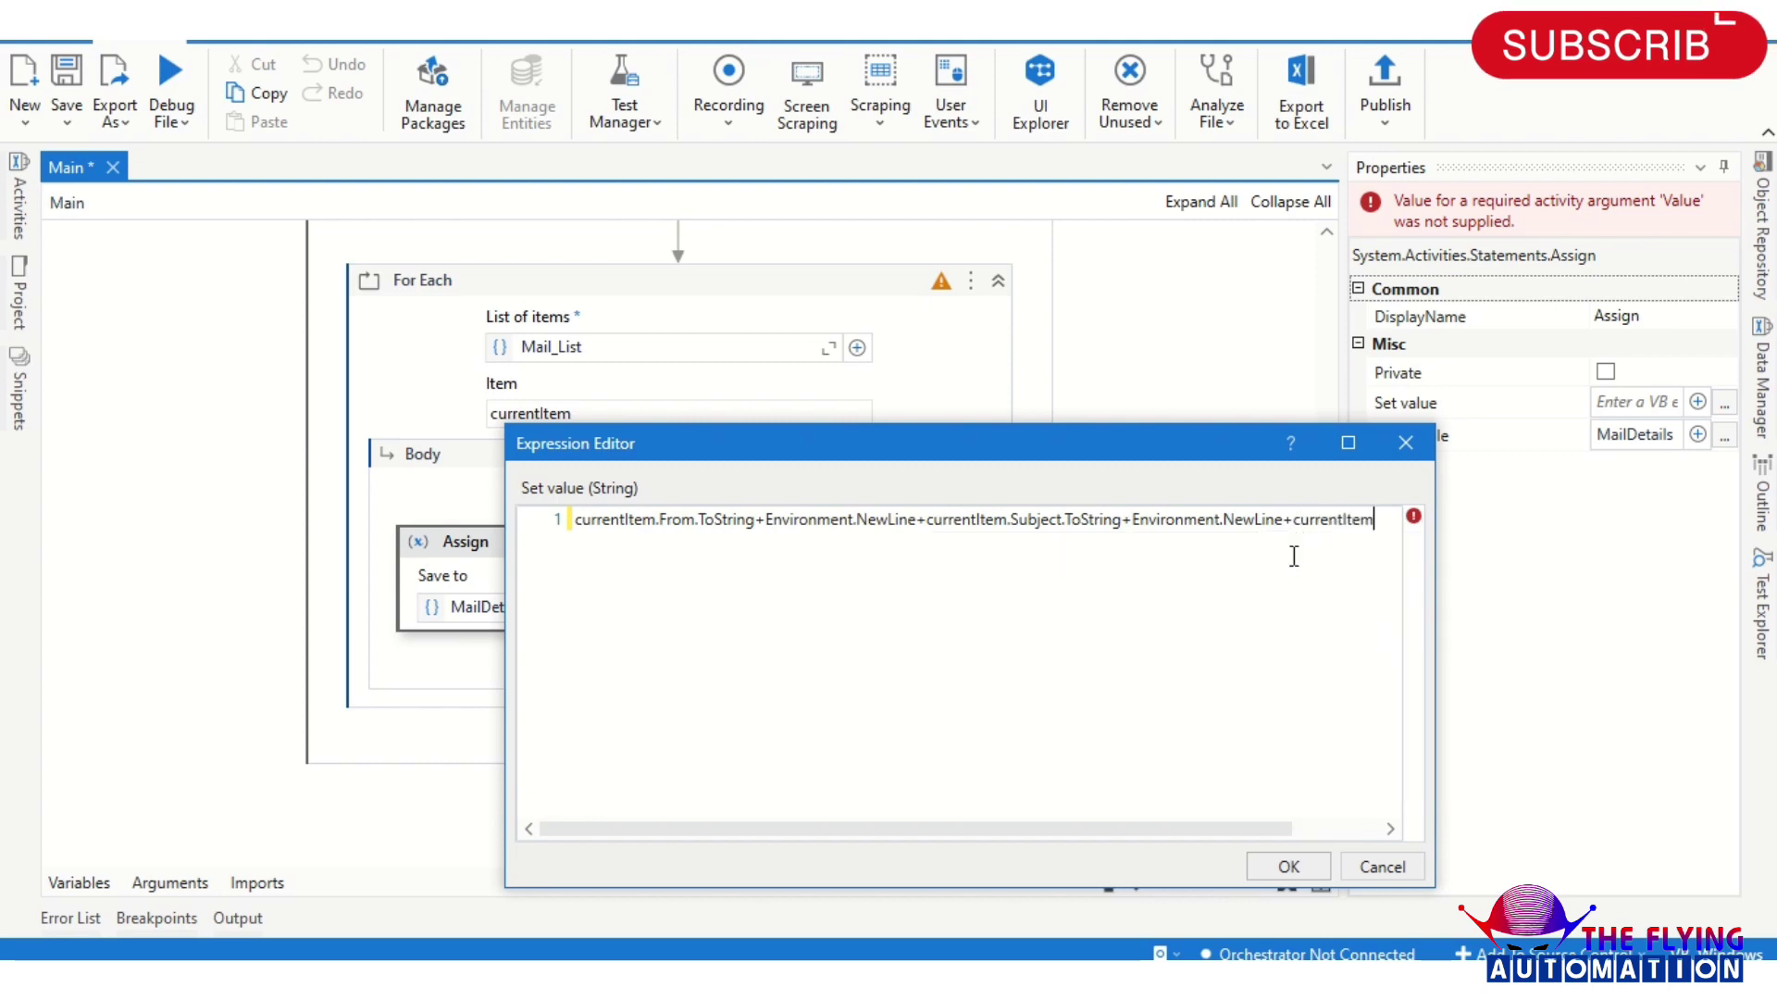
text(.)
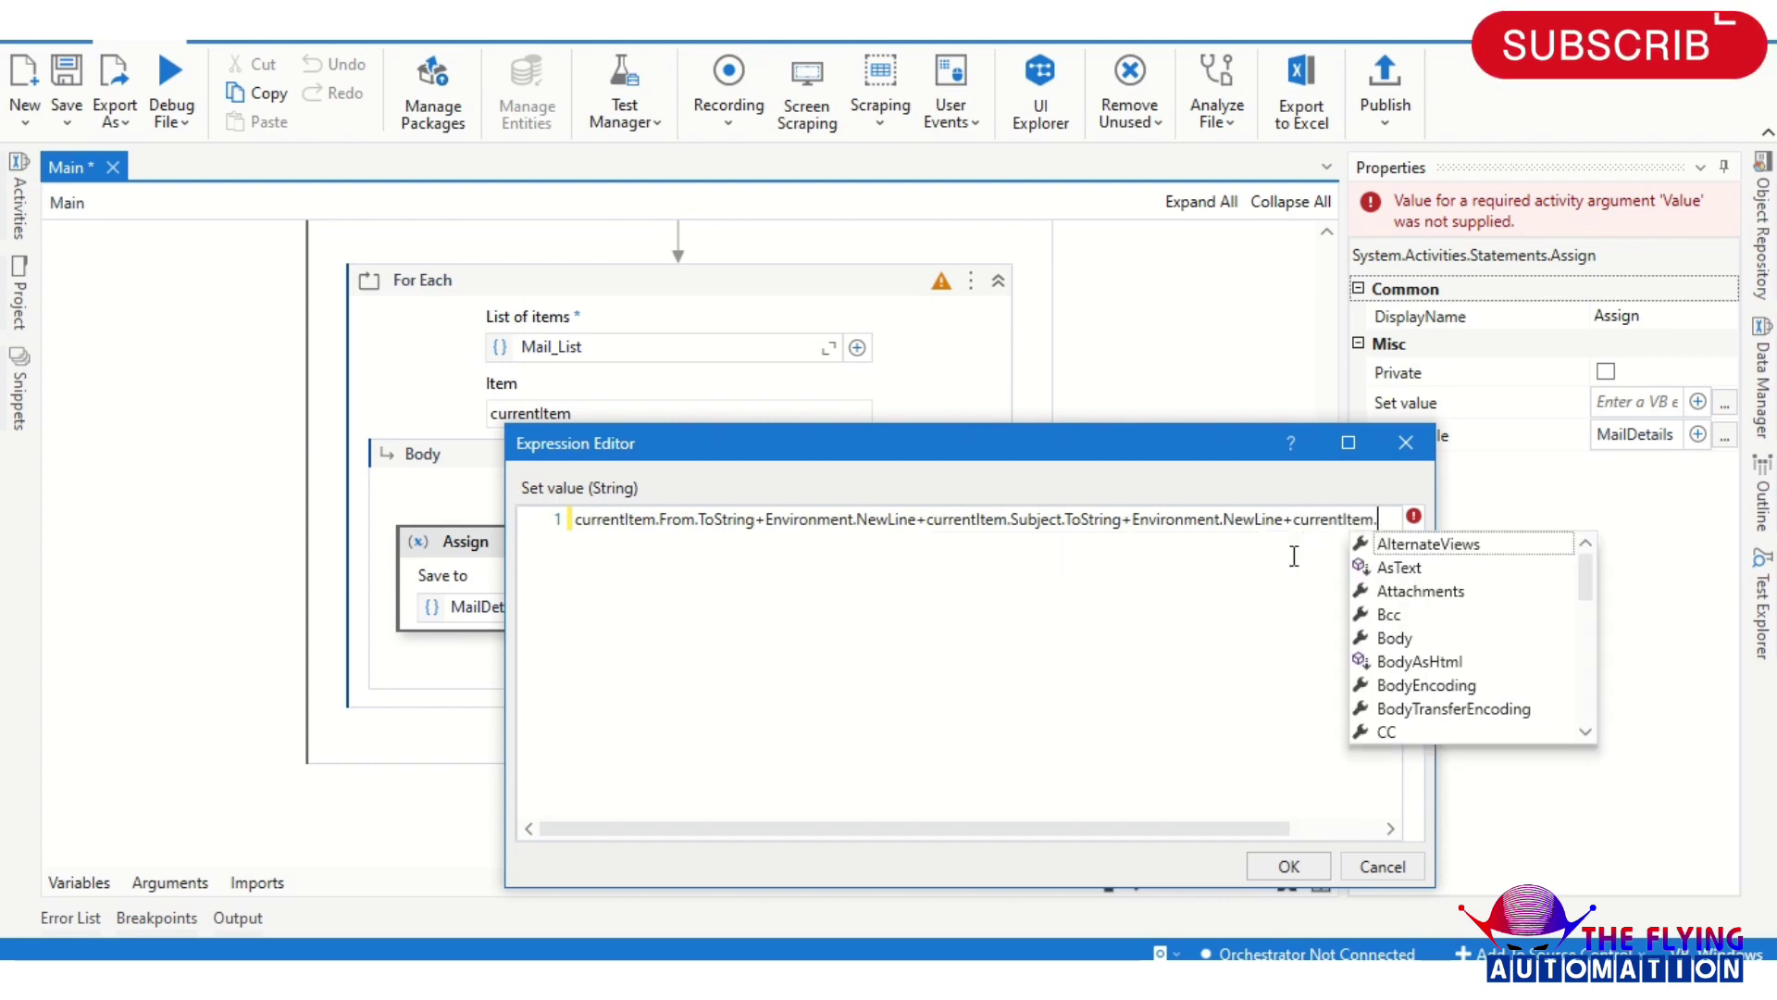
text(m)
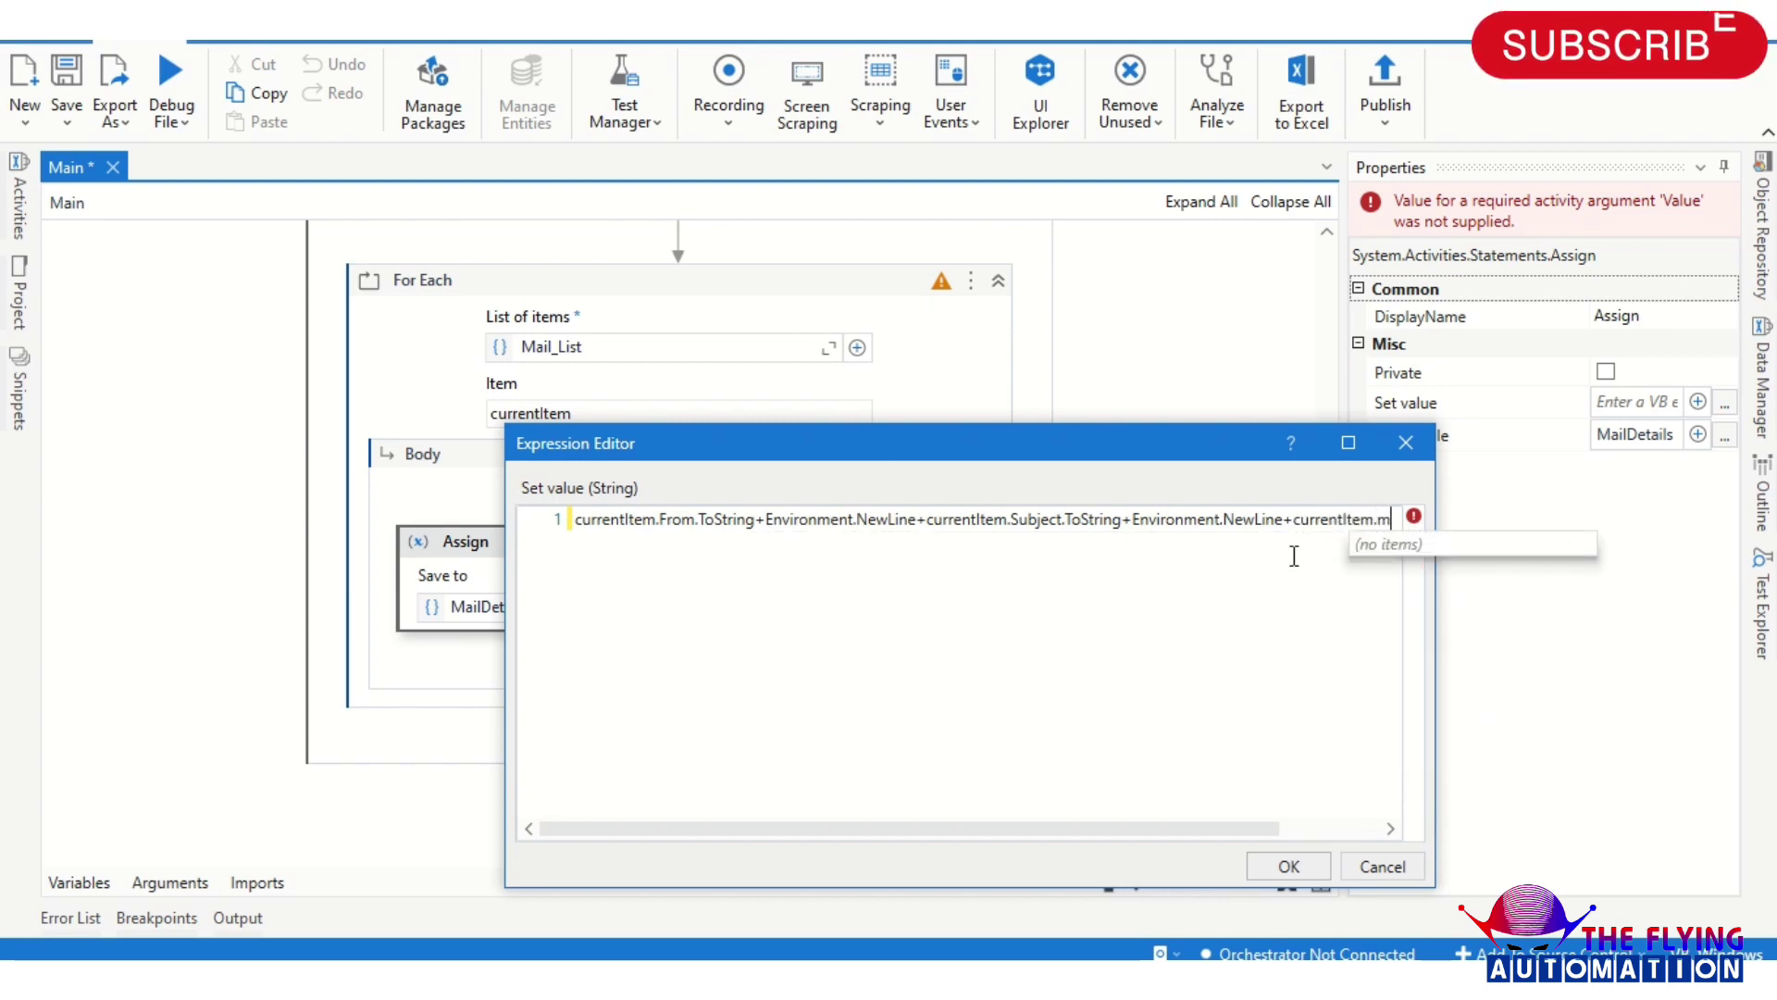
key(BackSpace)
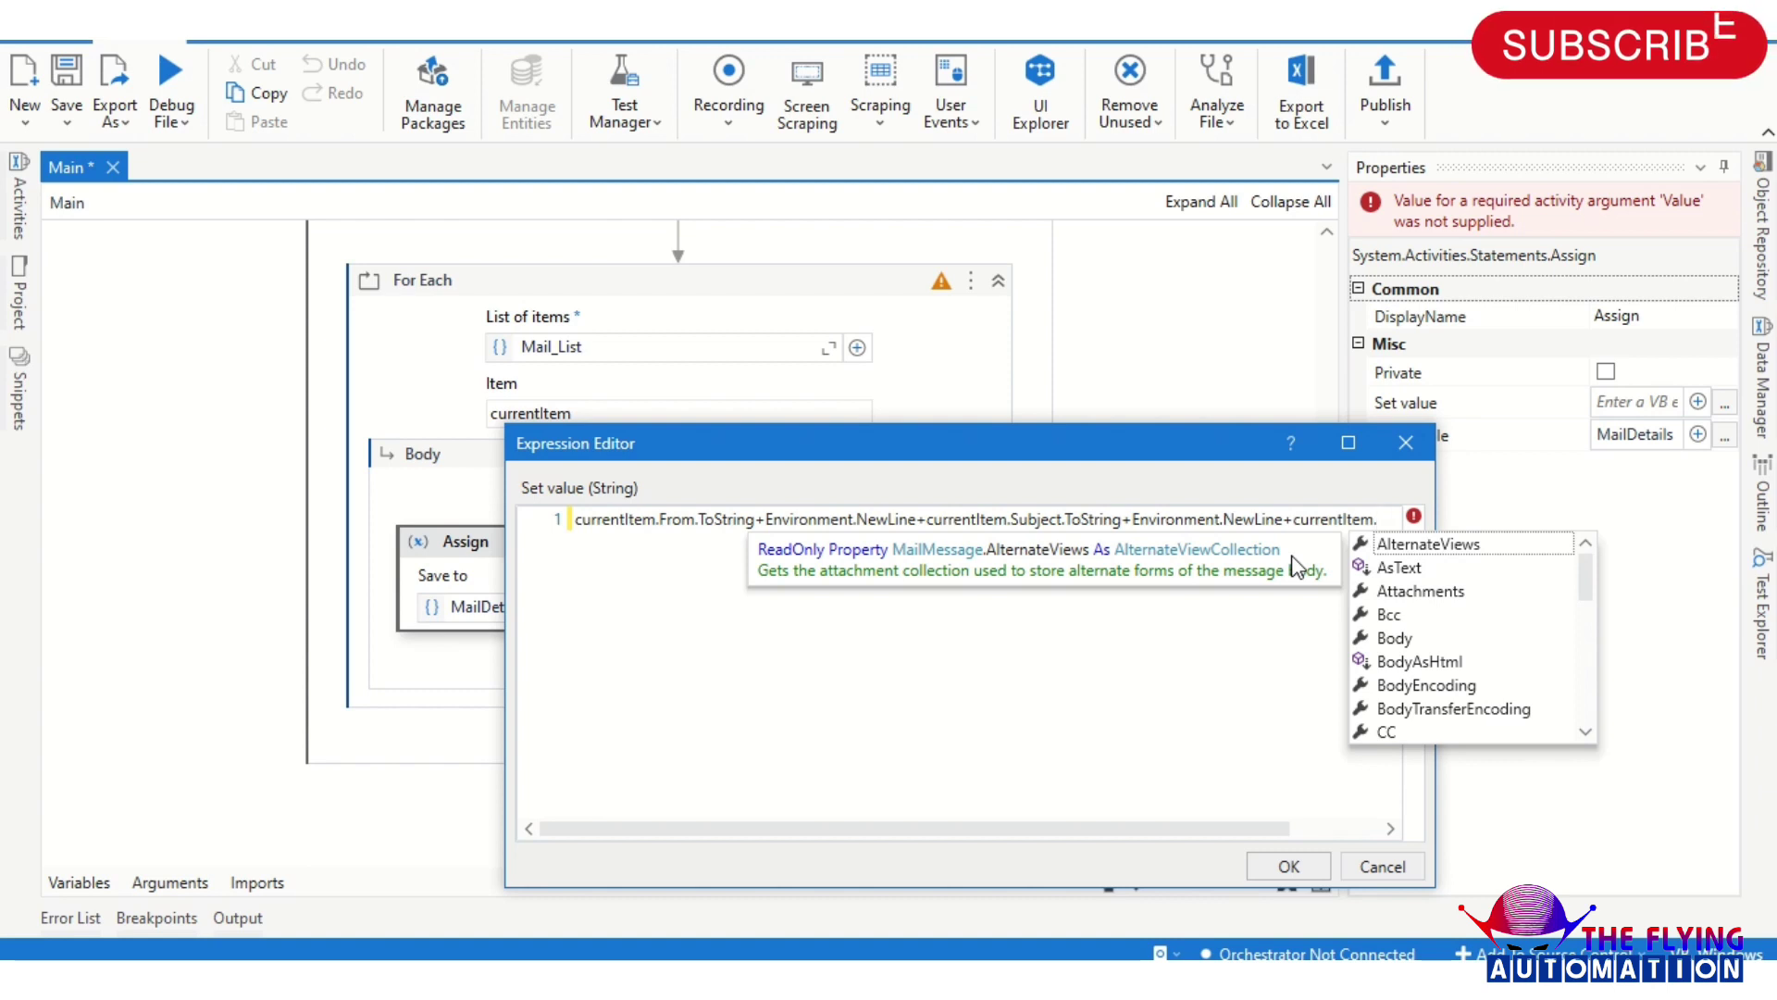
text(b)
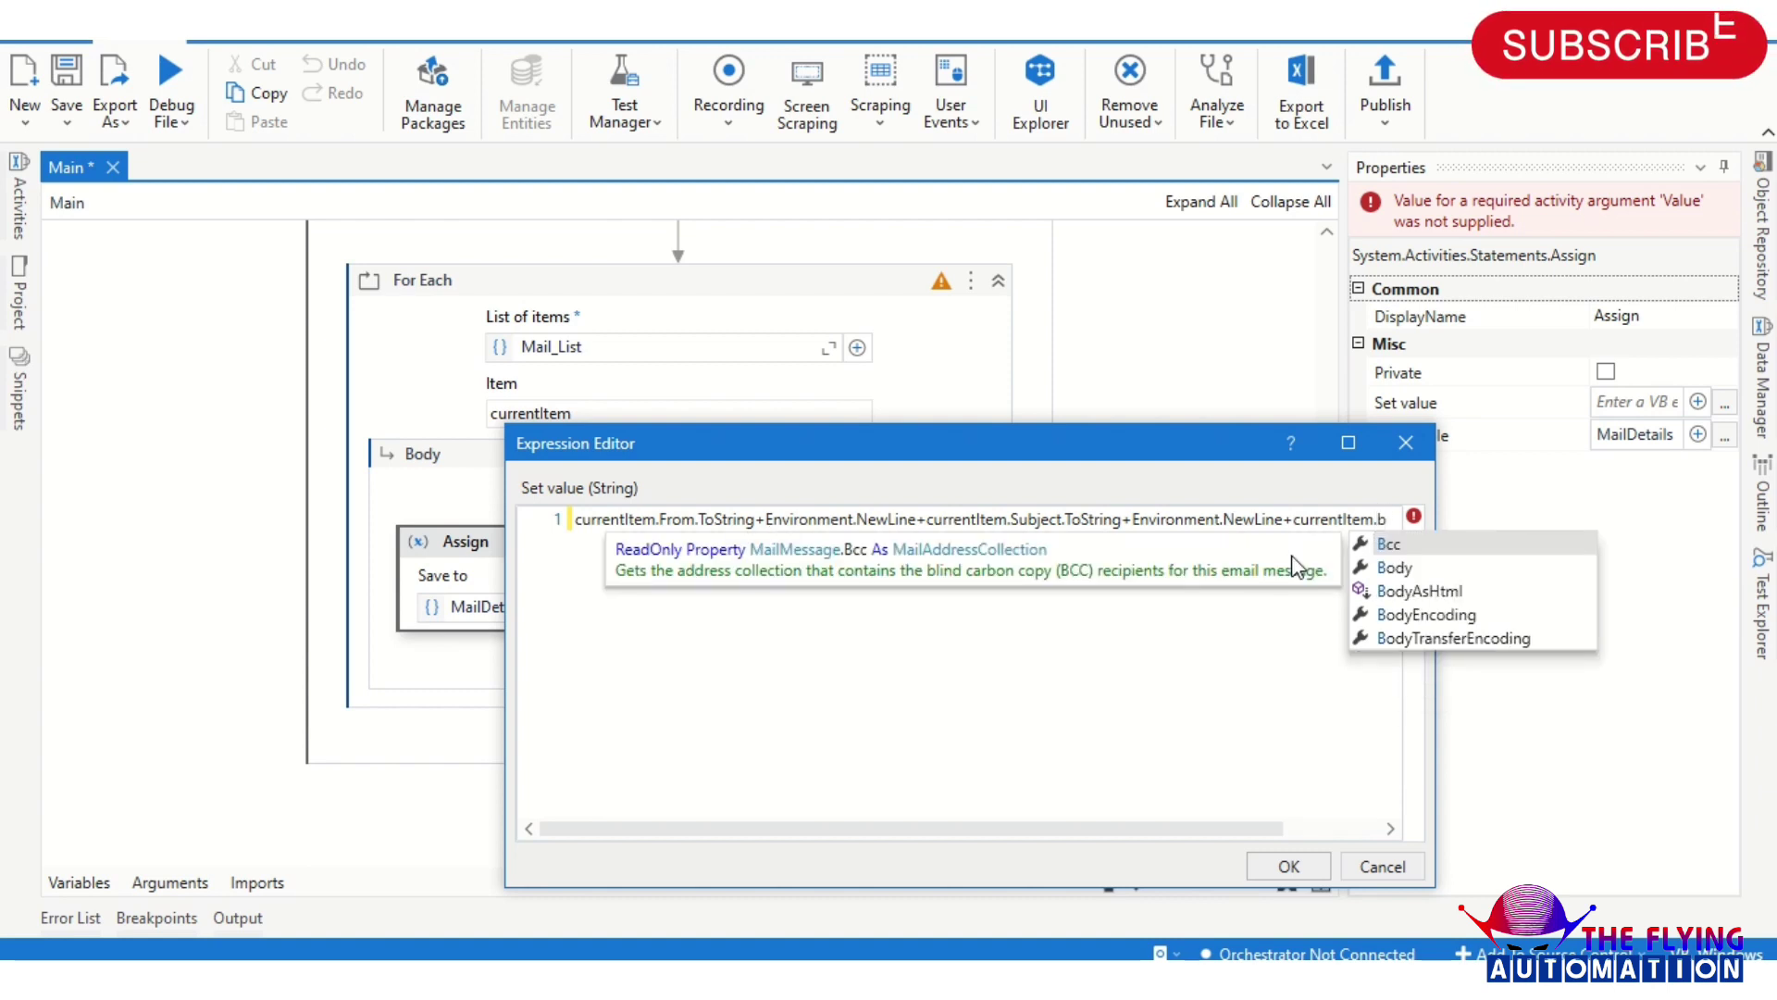
key(Down)
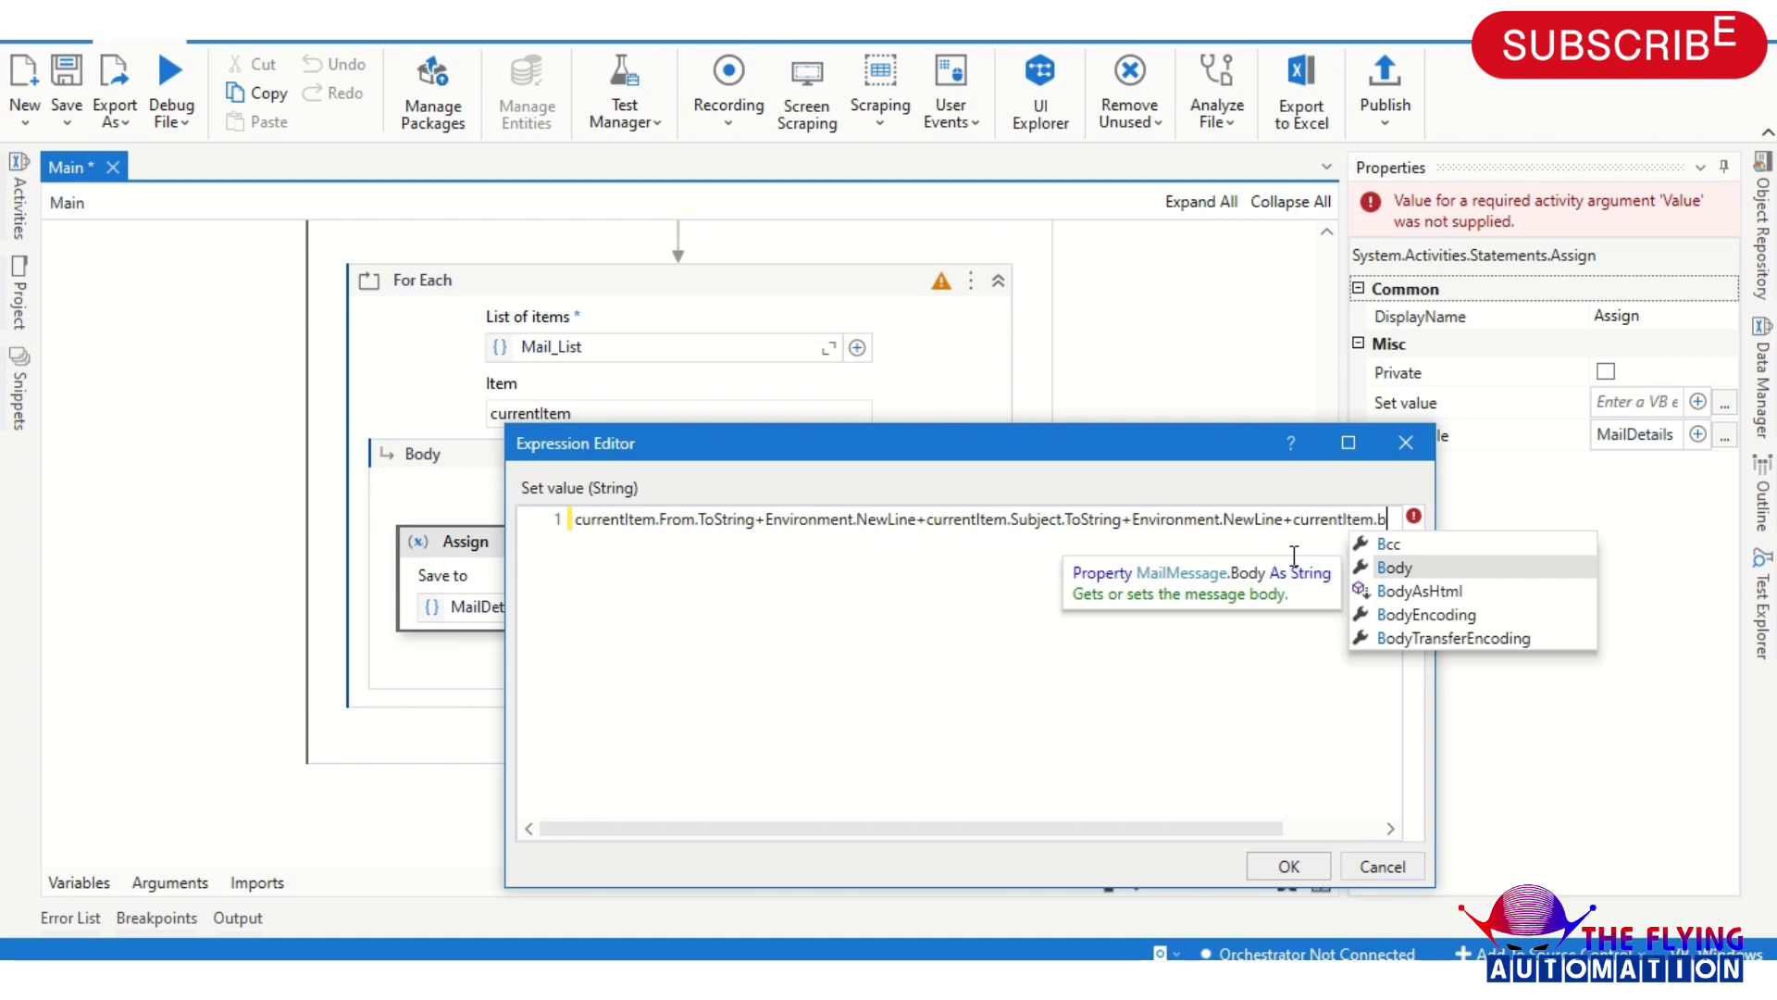
key(Tab)
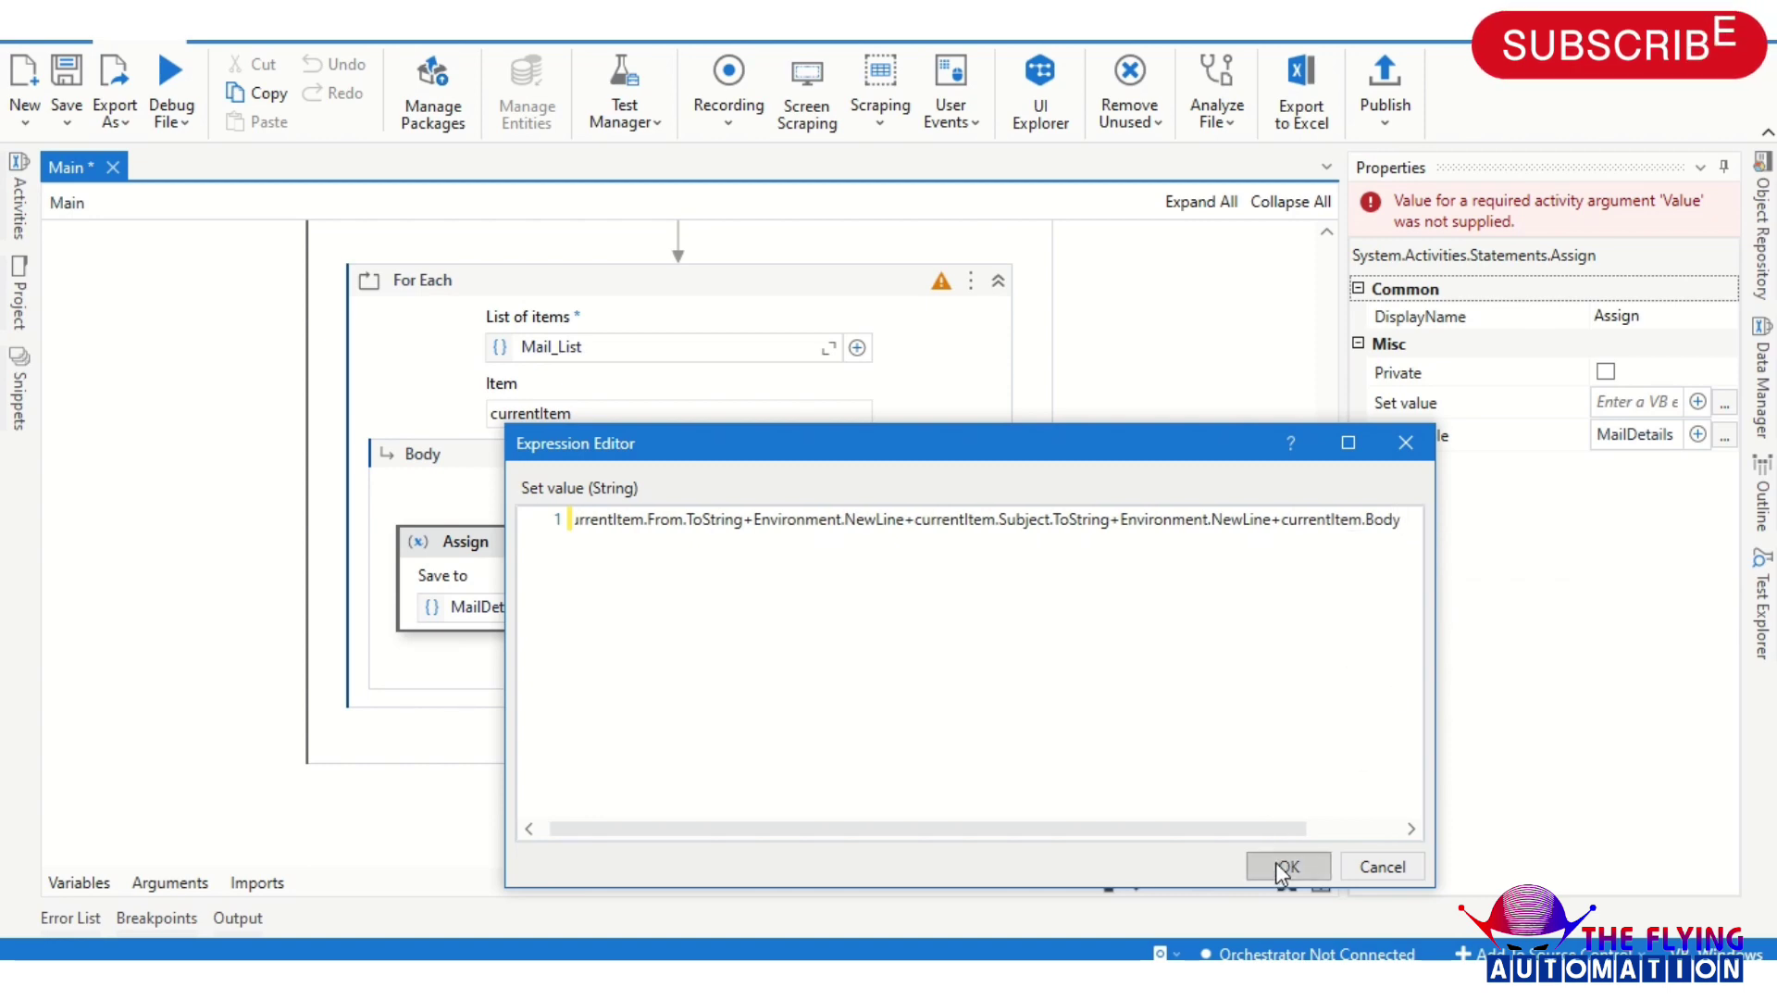
click(1284, 864)
click(1125, 591)
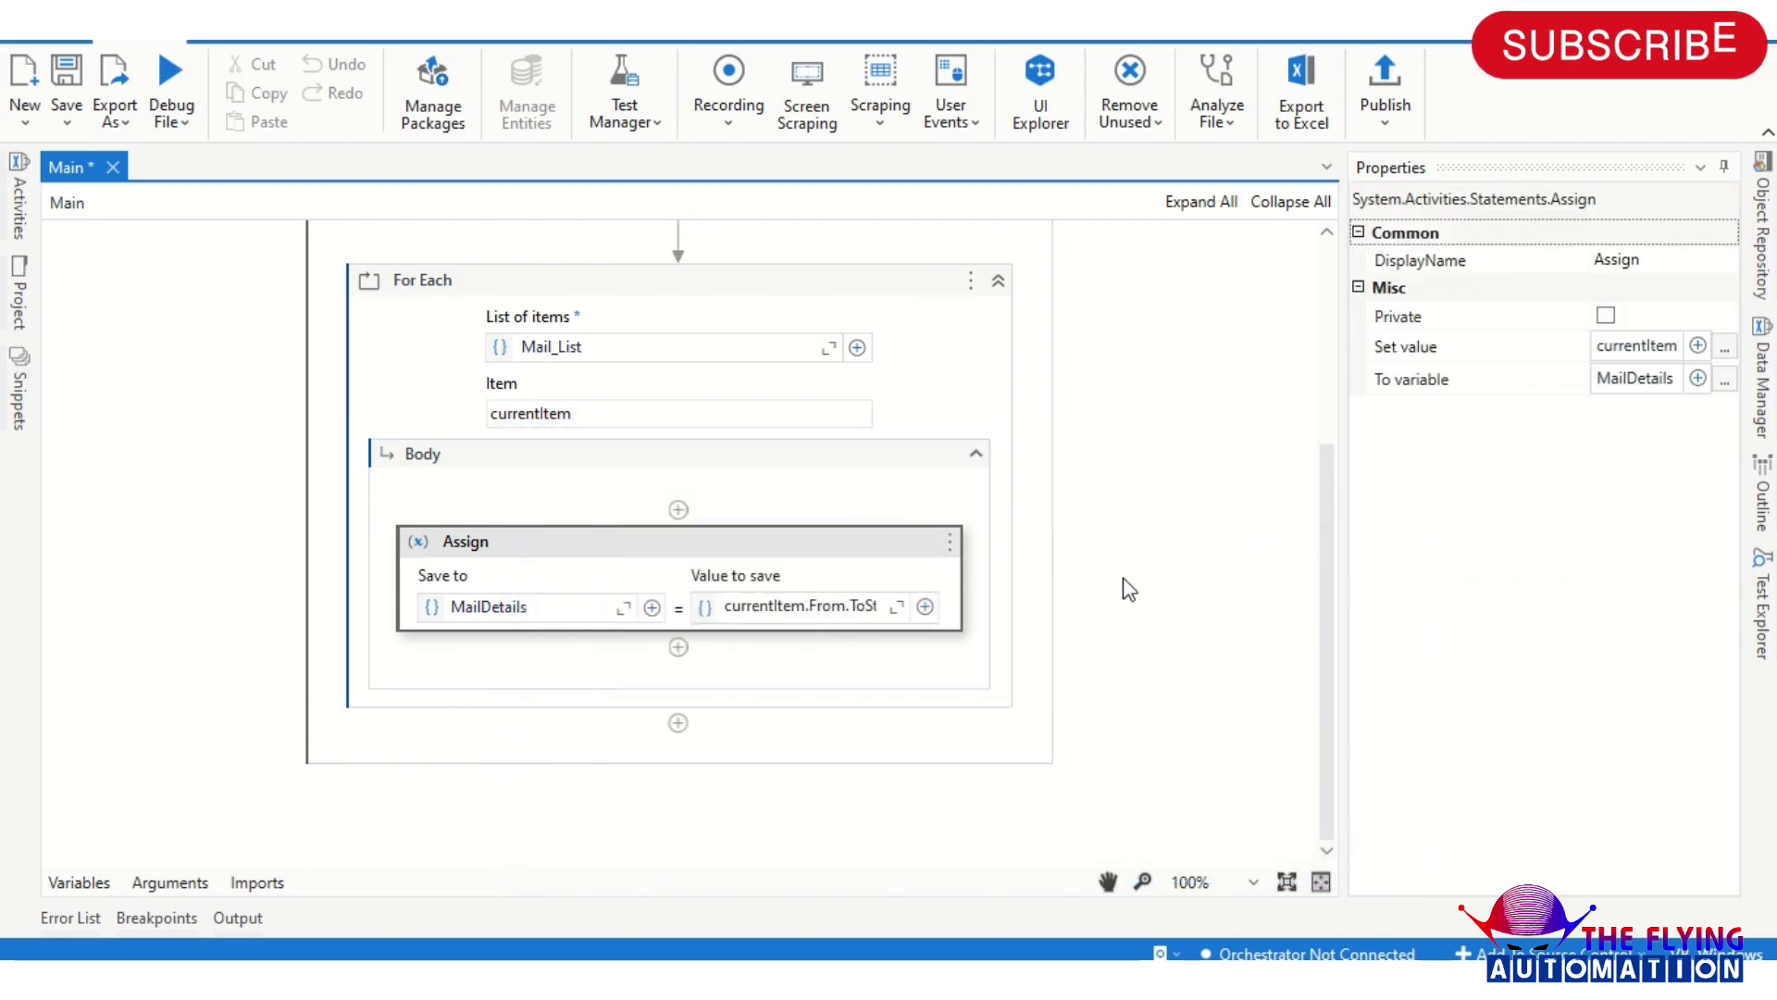
Save the workflow and insert a Message Box activity after the Assign in the loop body
key(ctrl+s)
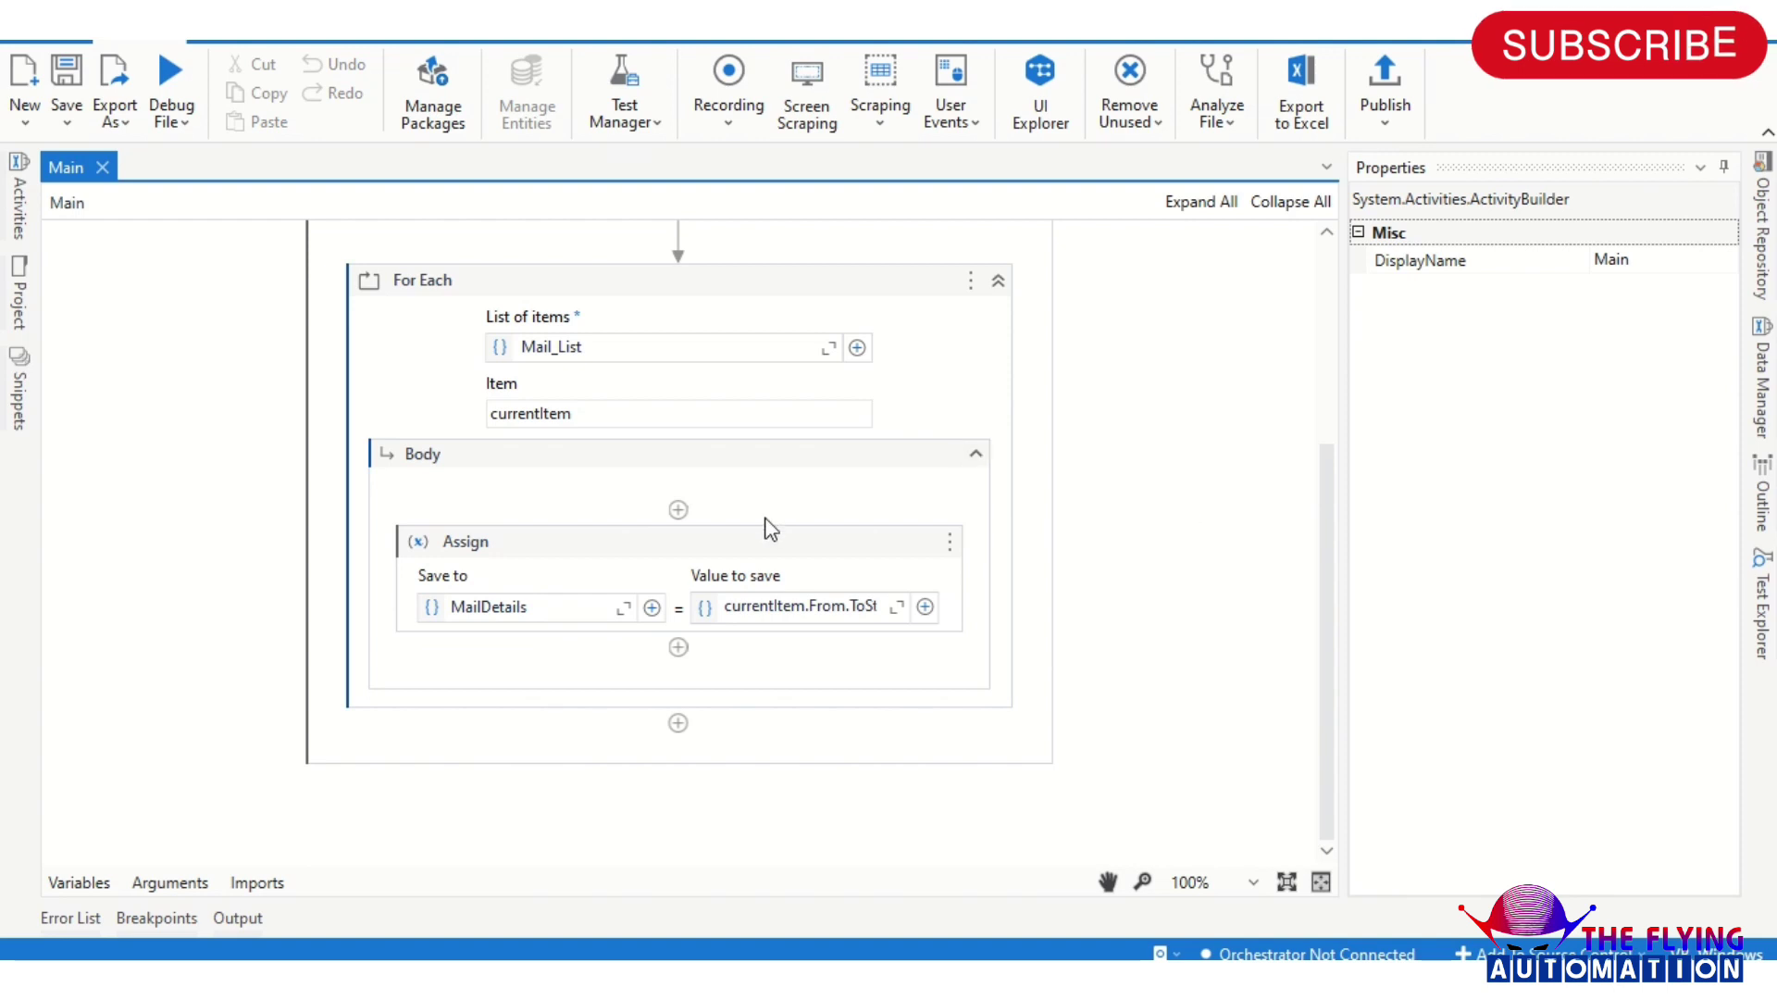
click(678, 647)
text(m)
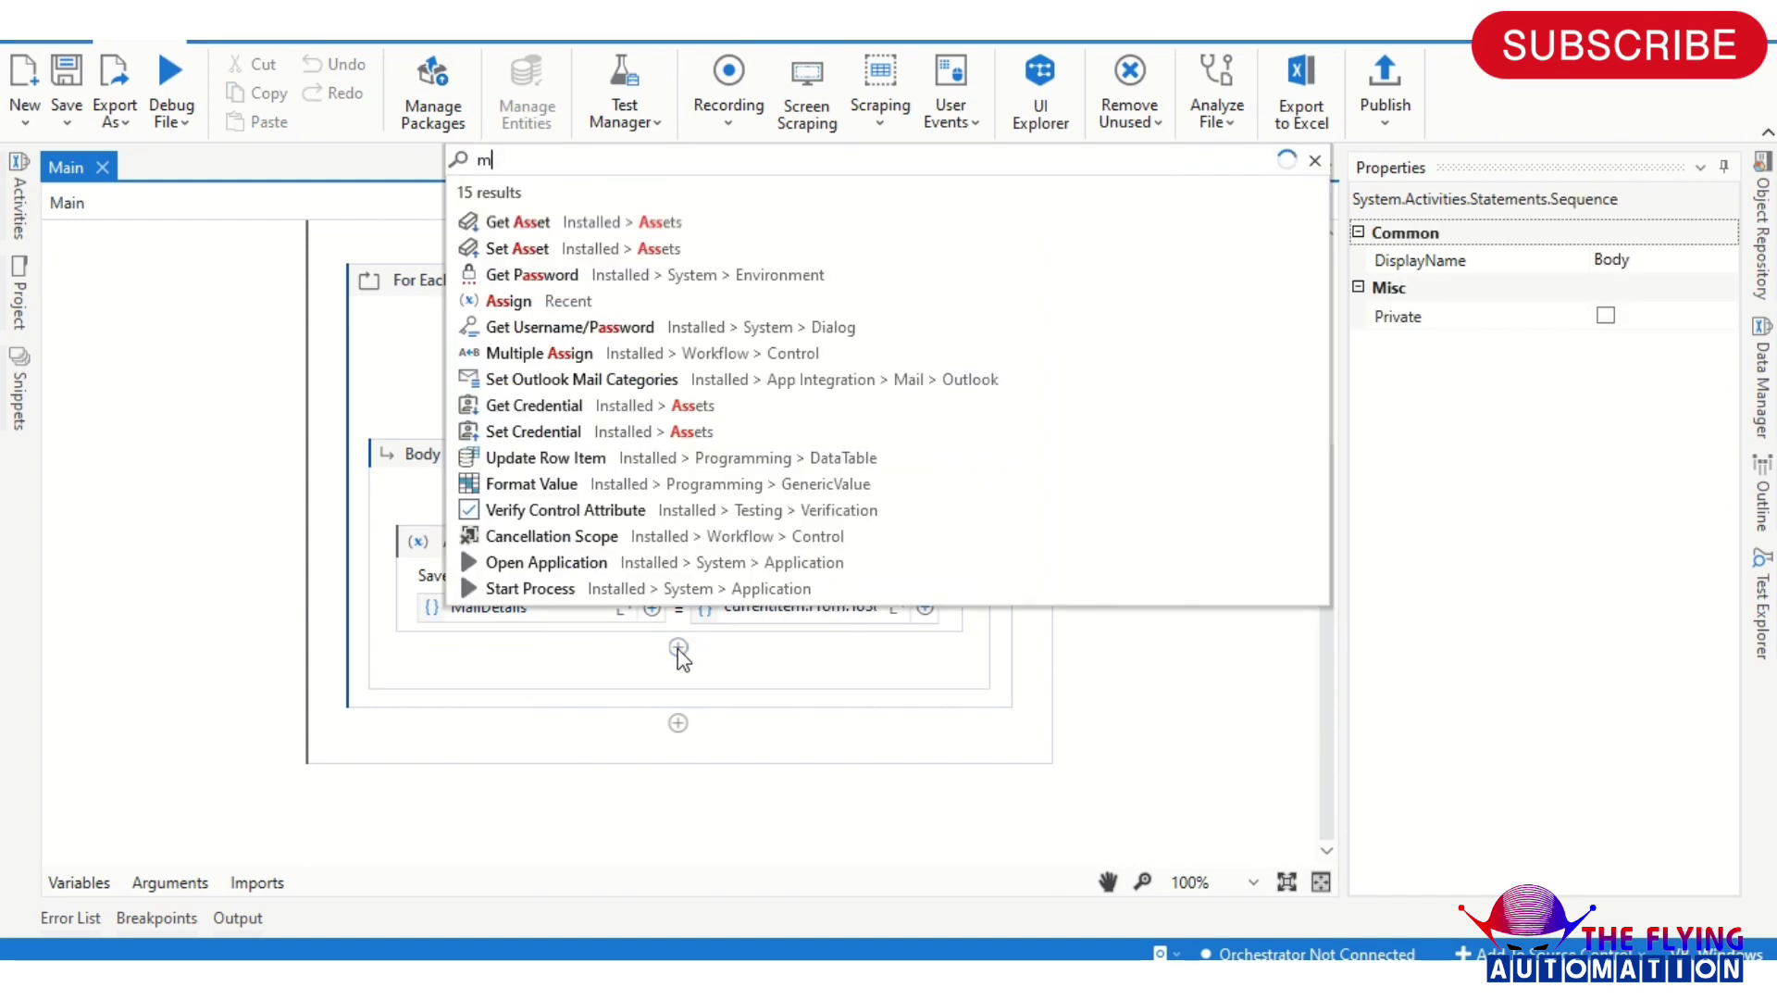
text(ass)
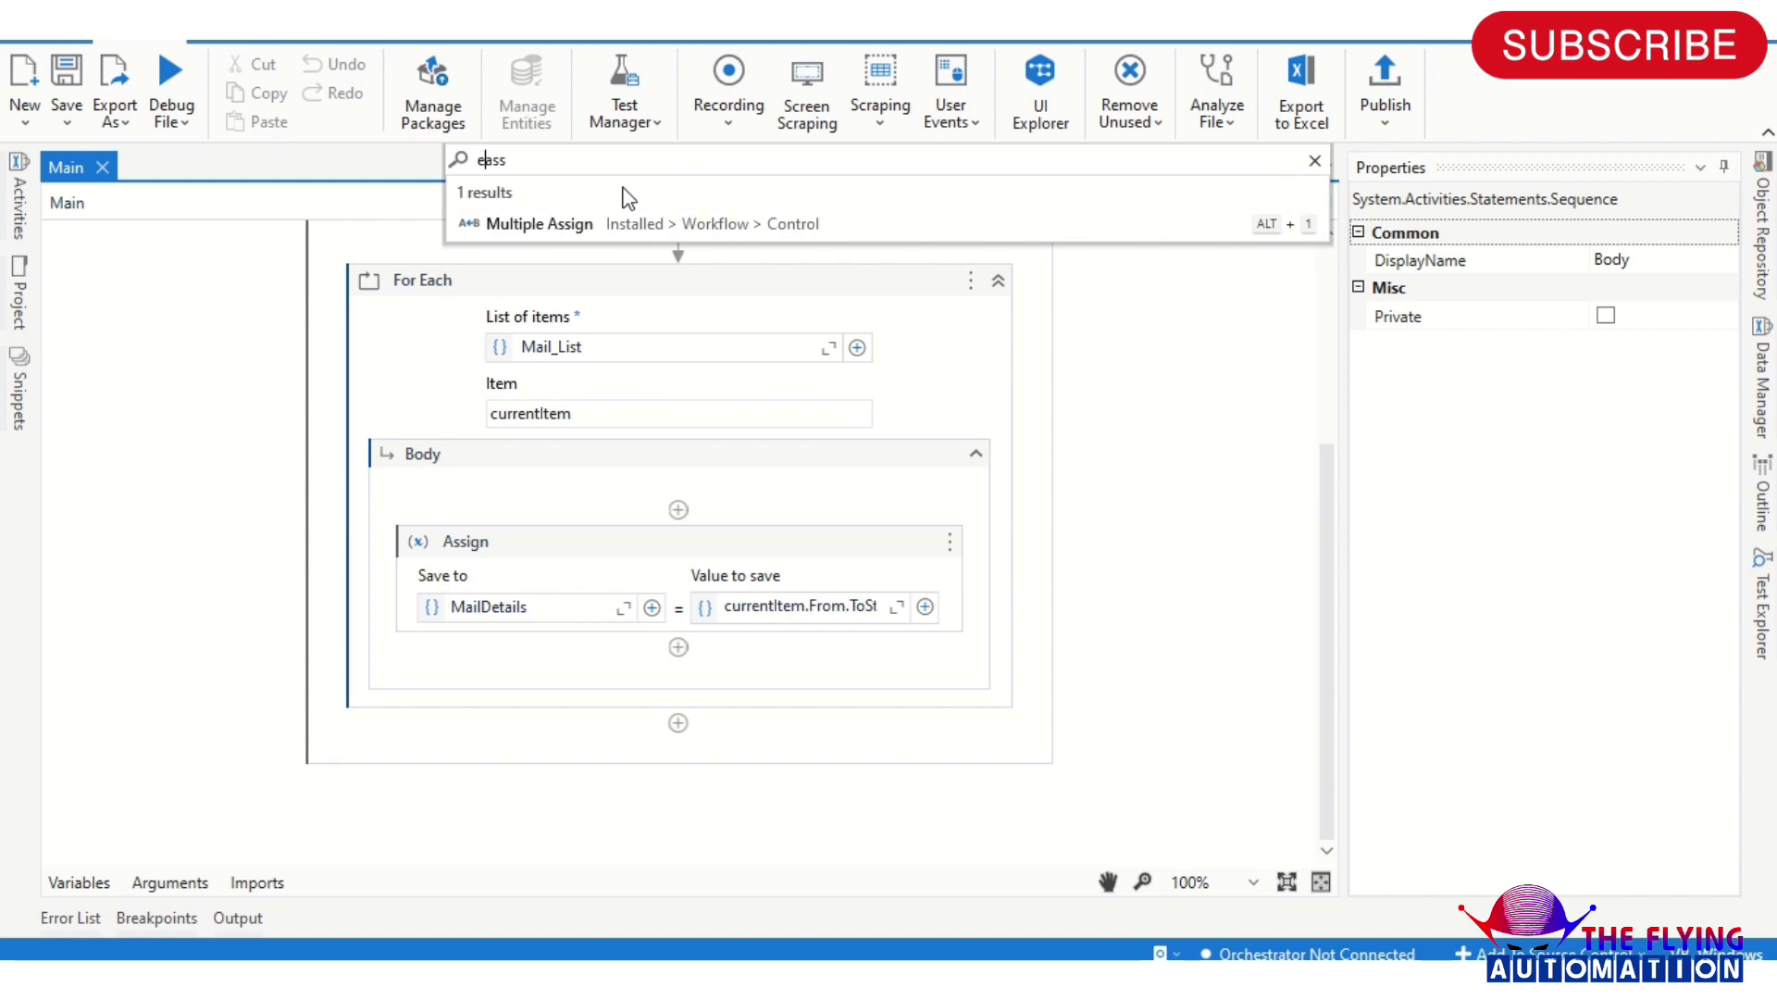
key(BackSpace)
key(BackSpace)
key(BackSpace)
text(m)
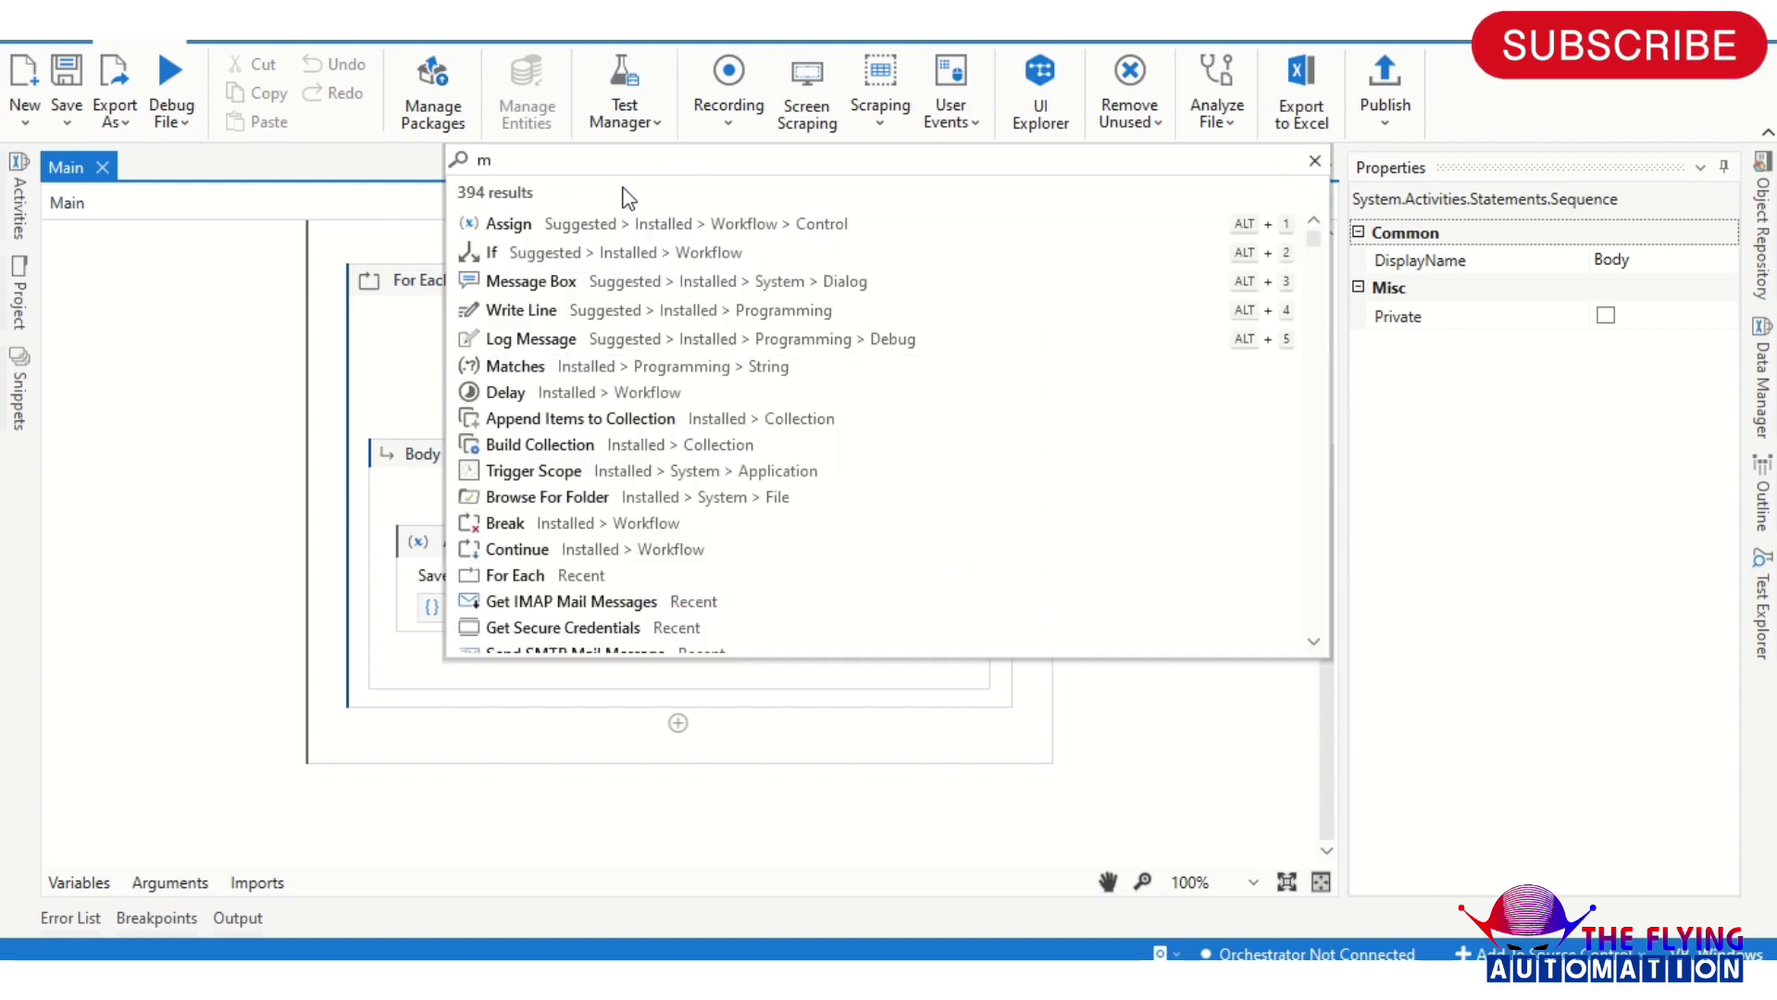
text(e)
click(625, 224)
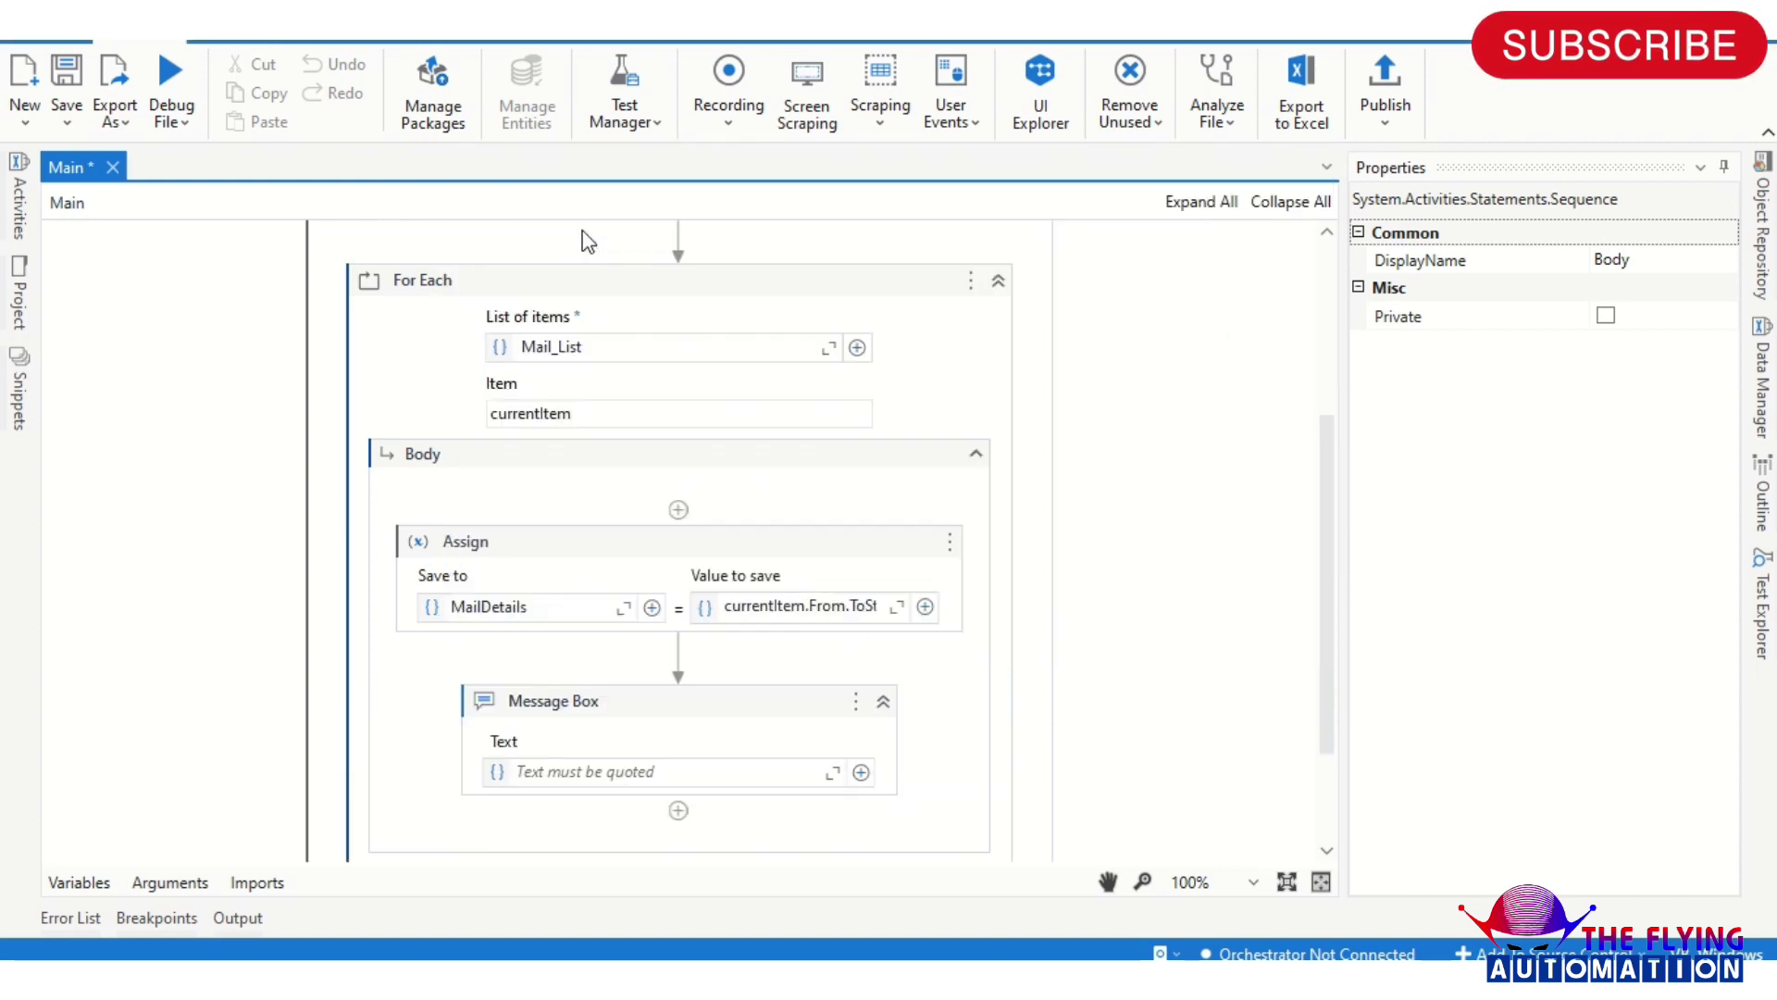
Set the Message Box text to MailDetails and save the workflow
click(586, 777)
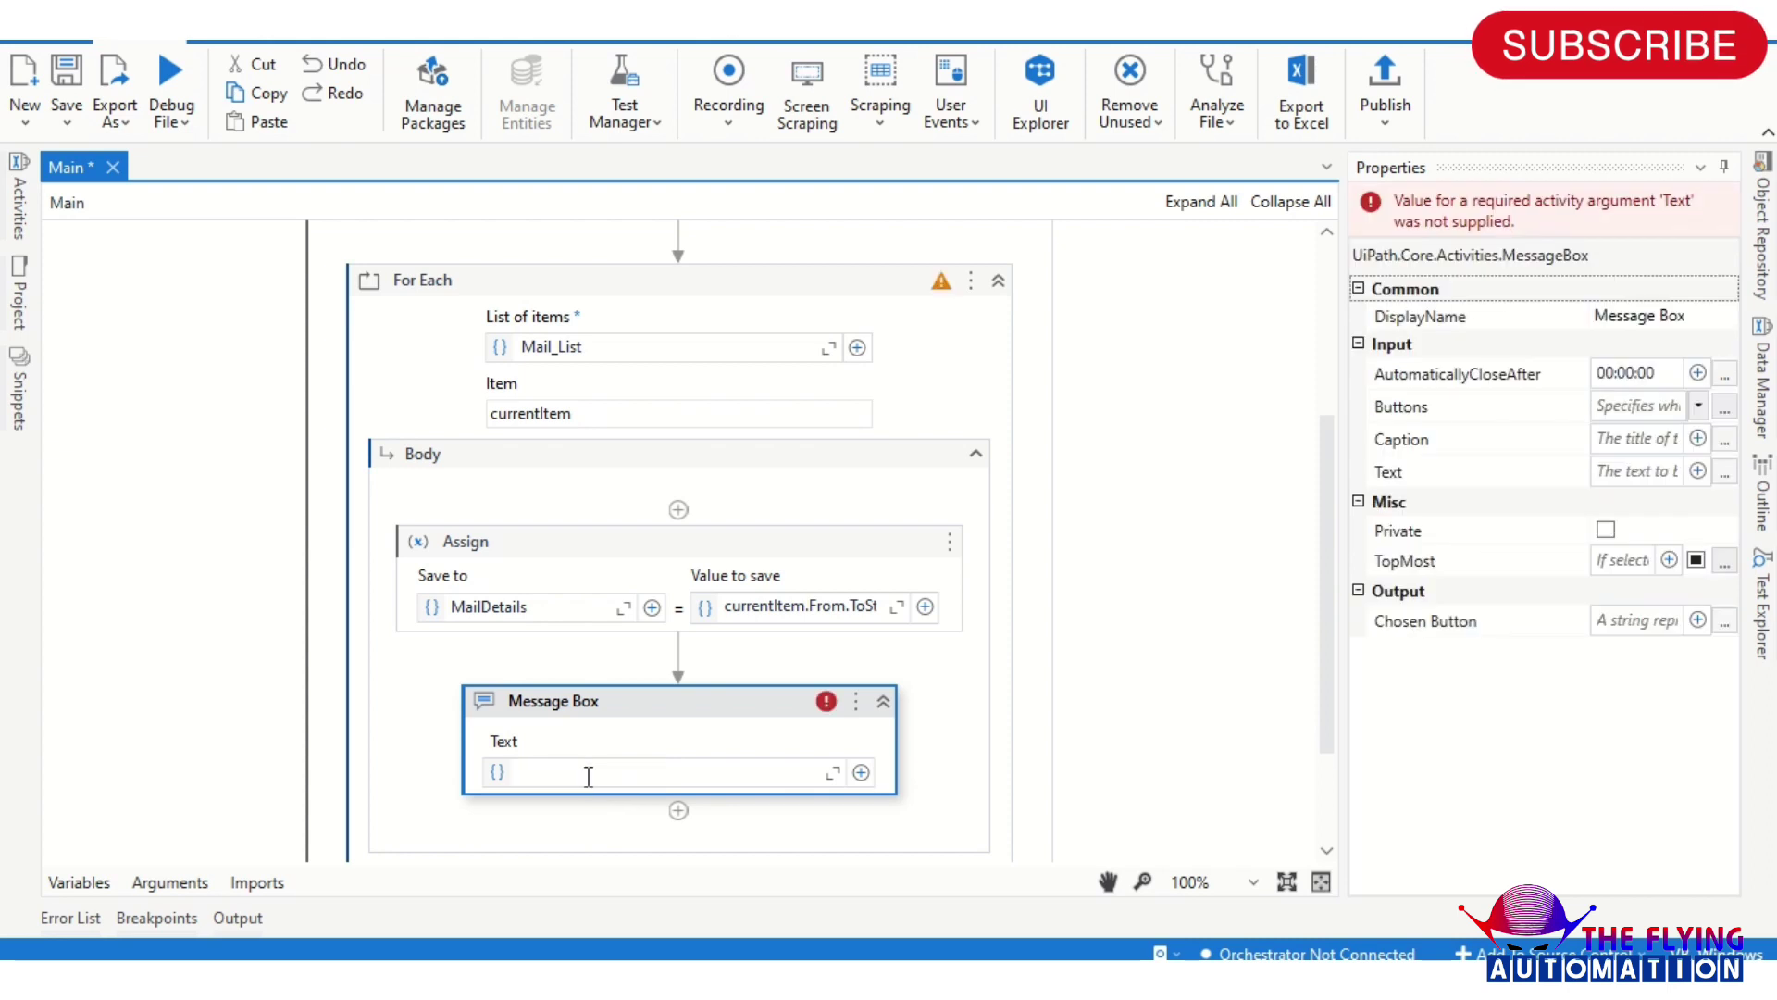
text(m)
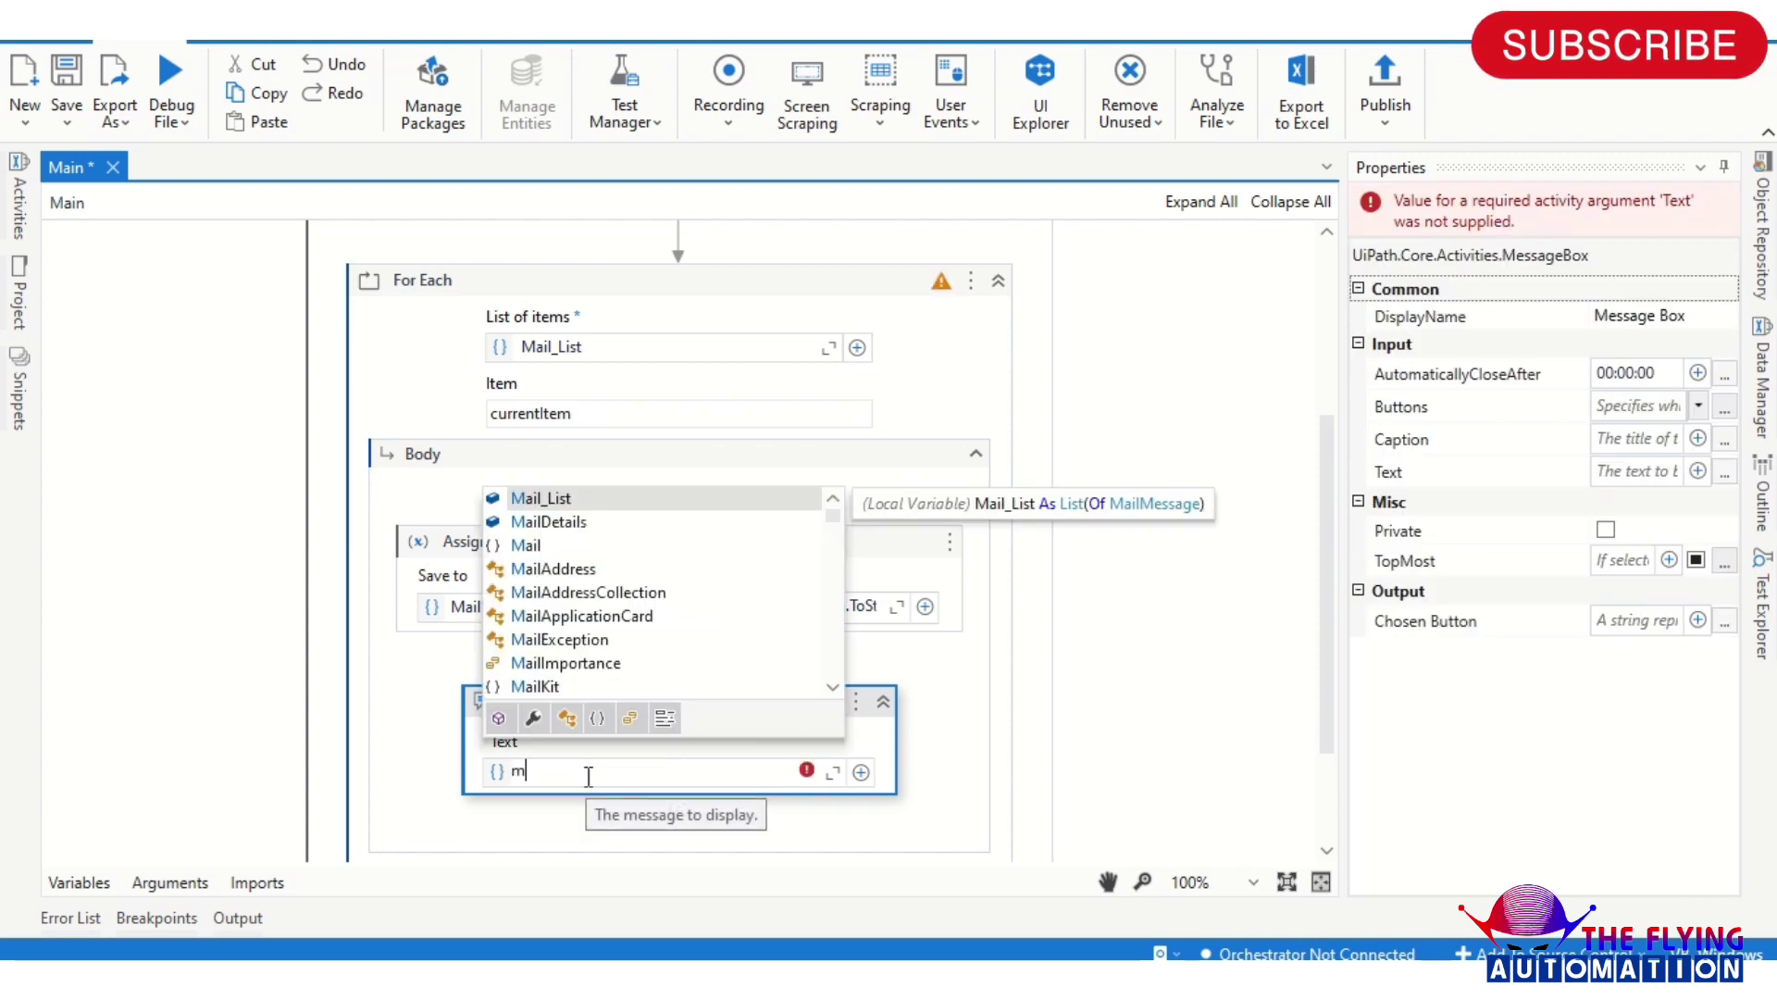
key(Down)
key(Return)
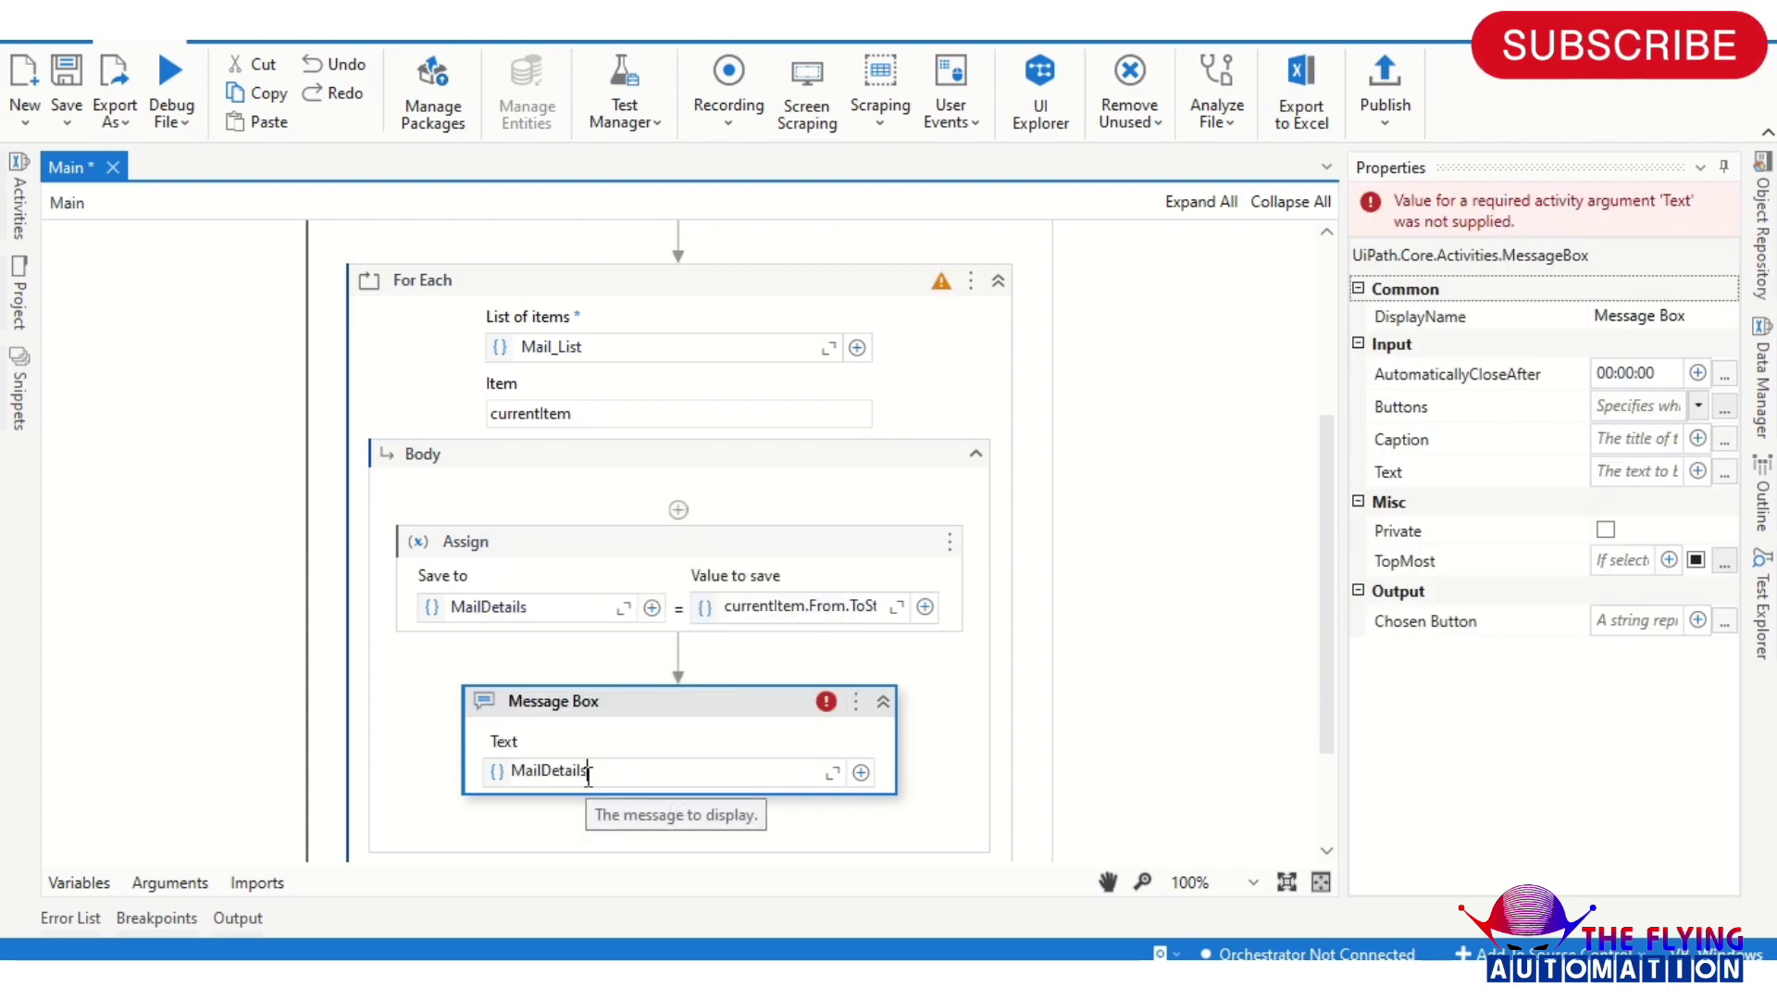
click(957, 687)
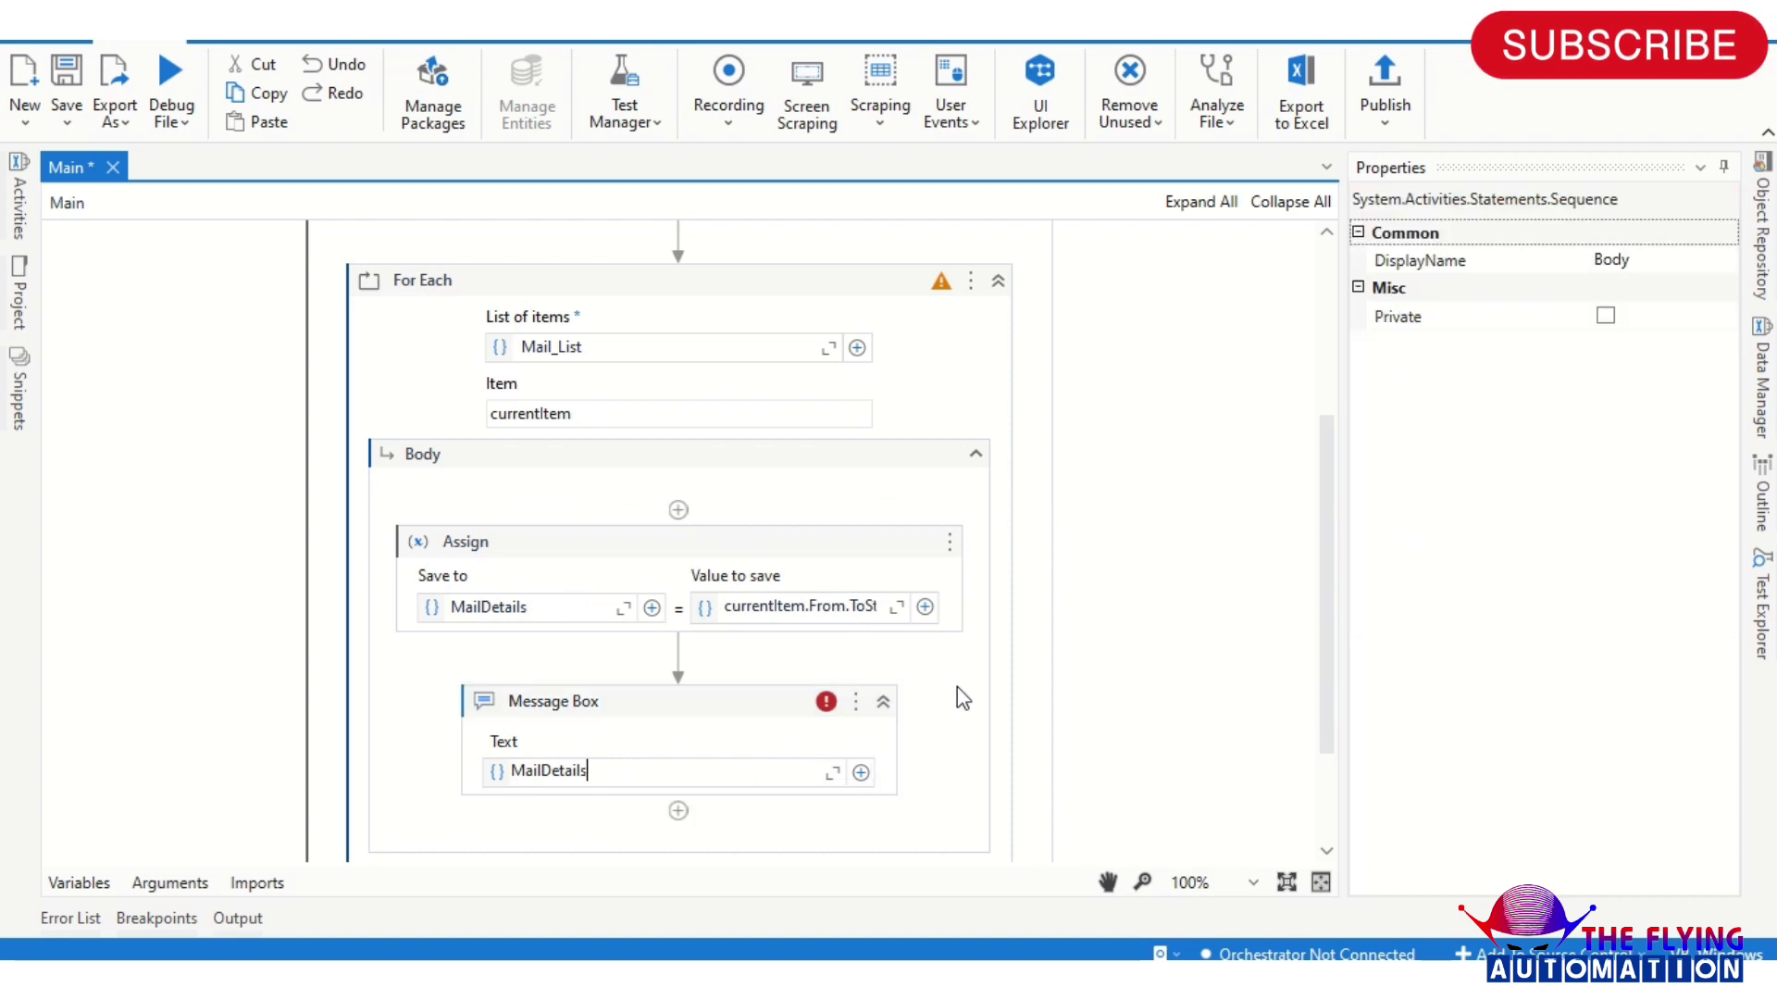
click(1190, 642)
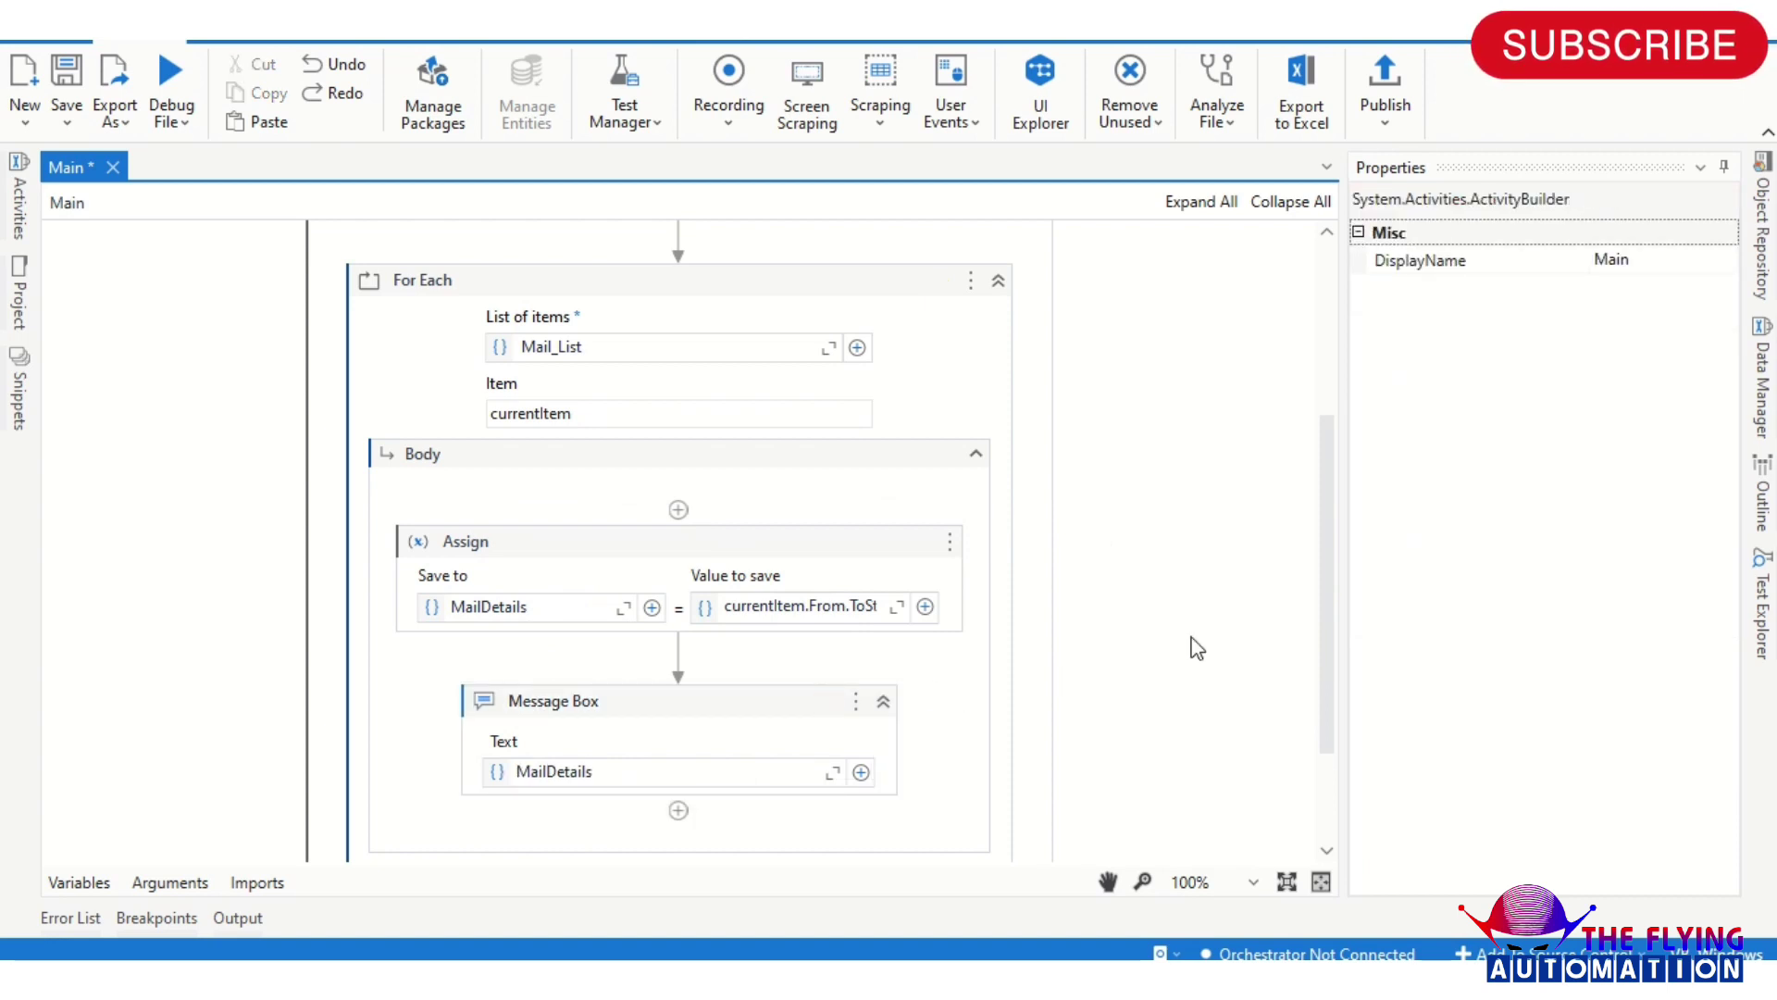
key(ctrl+s)
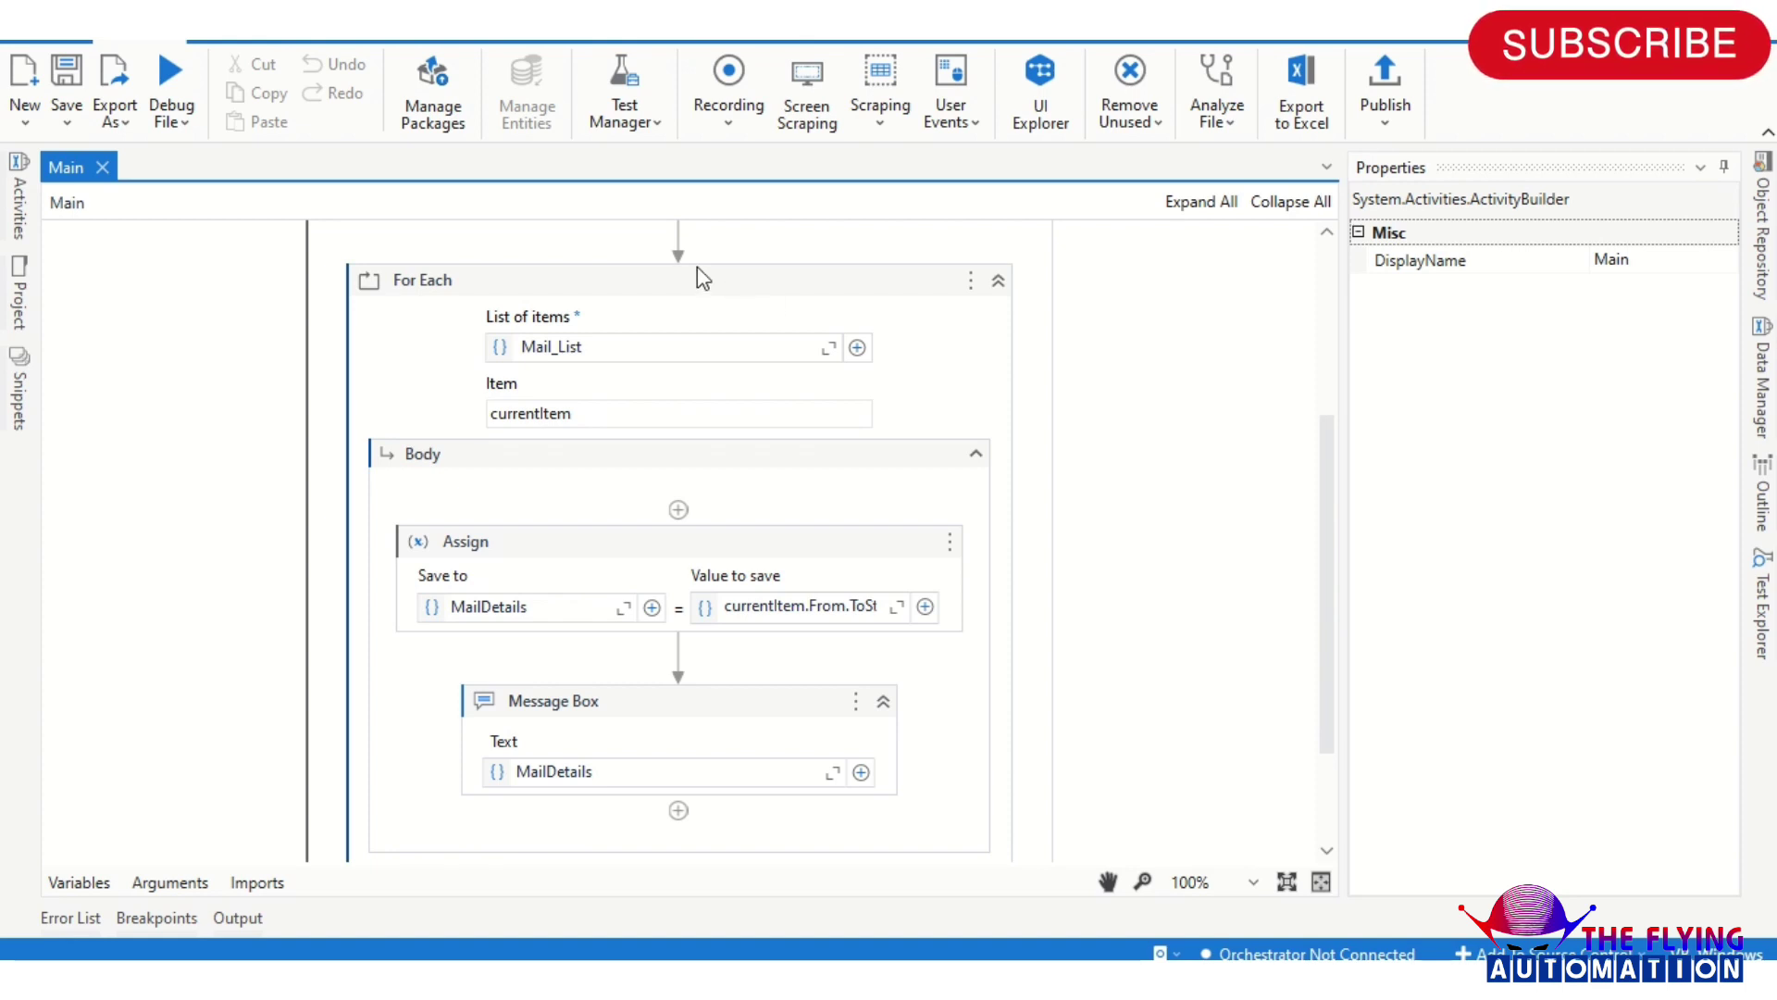
Run Debug File and acknowledge each mail's details Message Box until execution ends
click(171, 76)
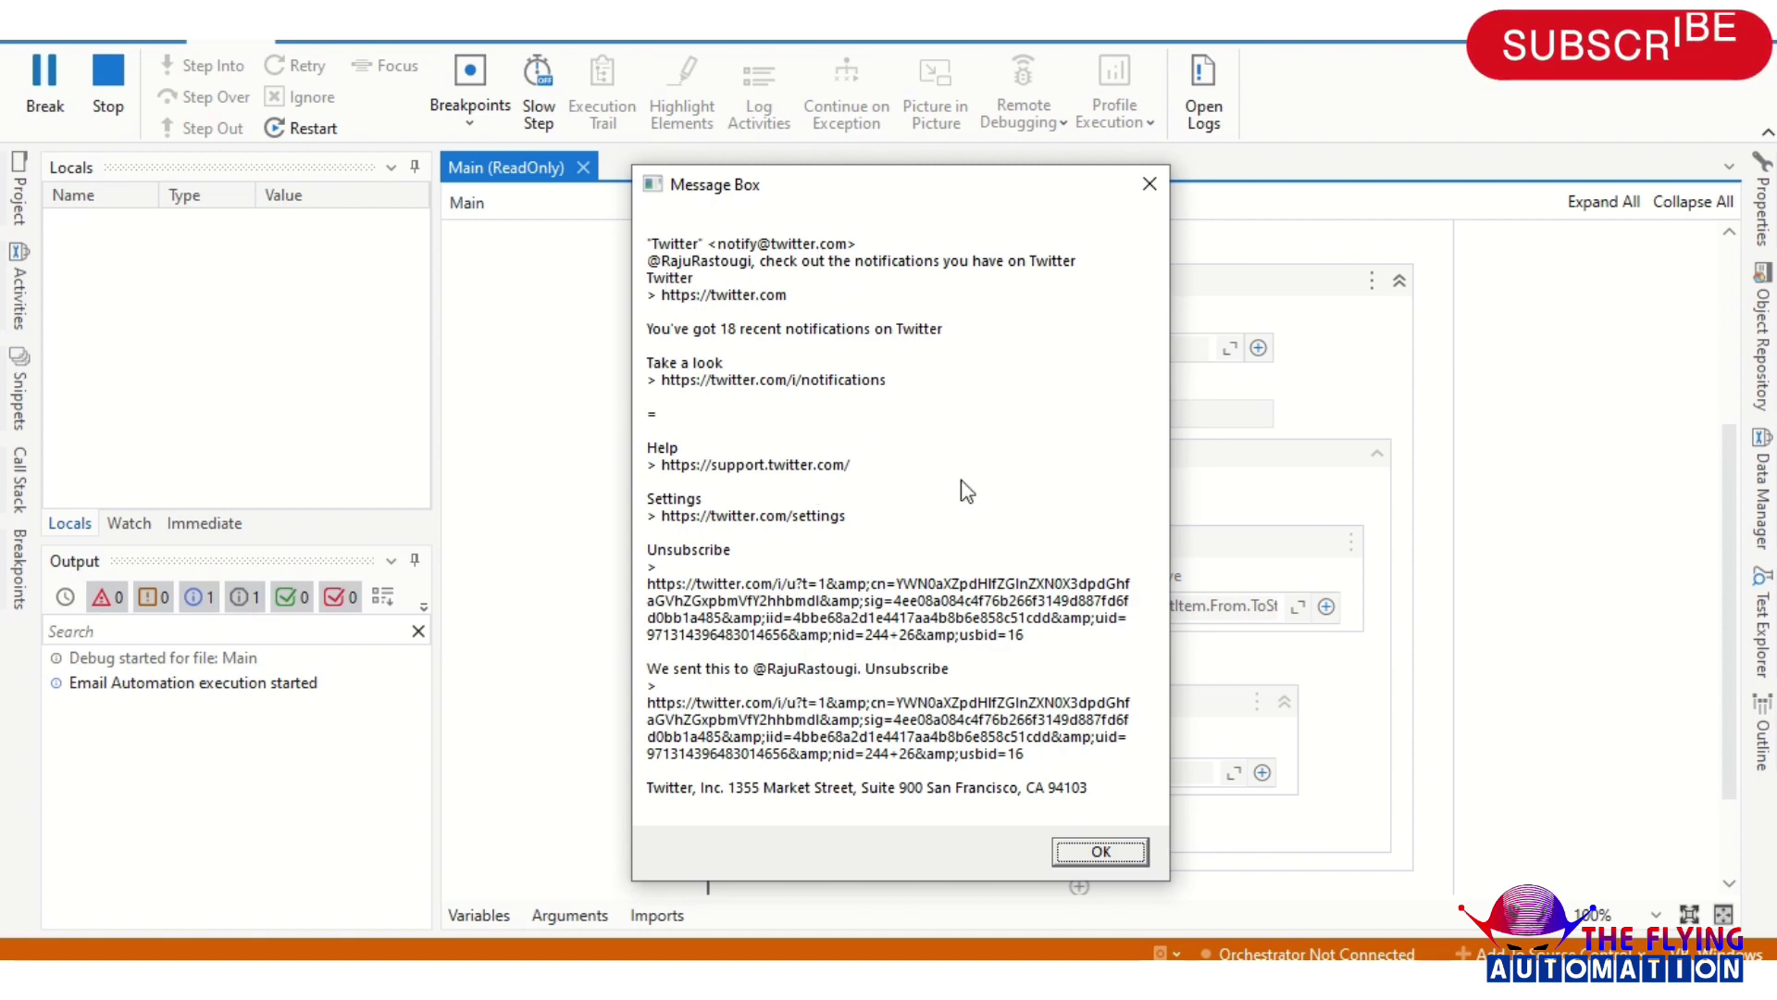
click(1100, 851)
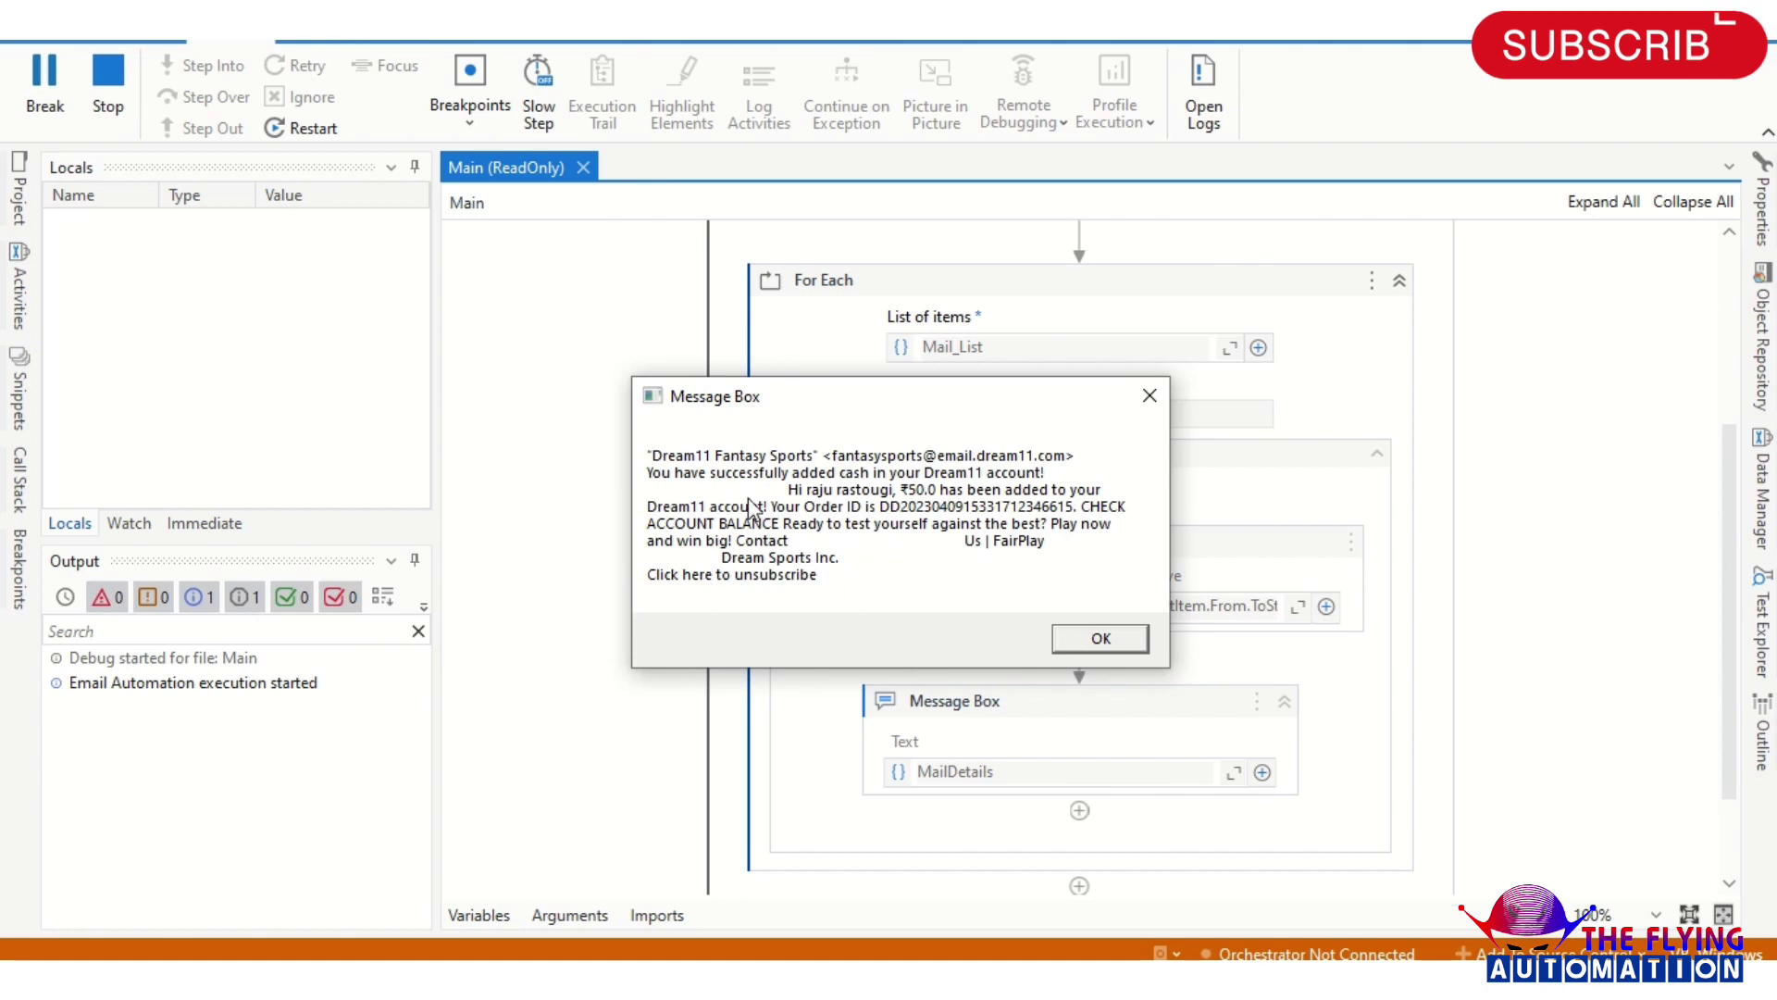
click(1120, 643)
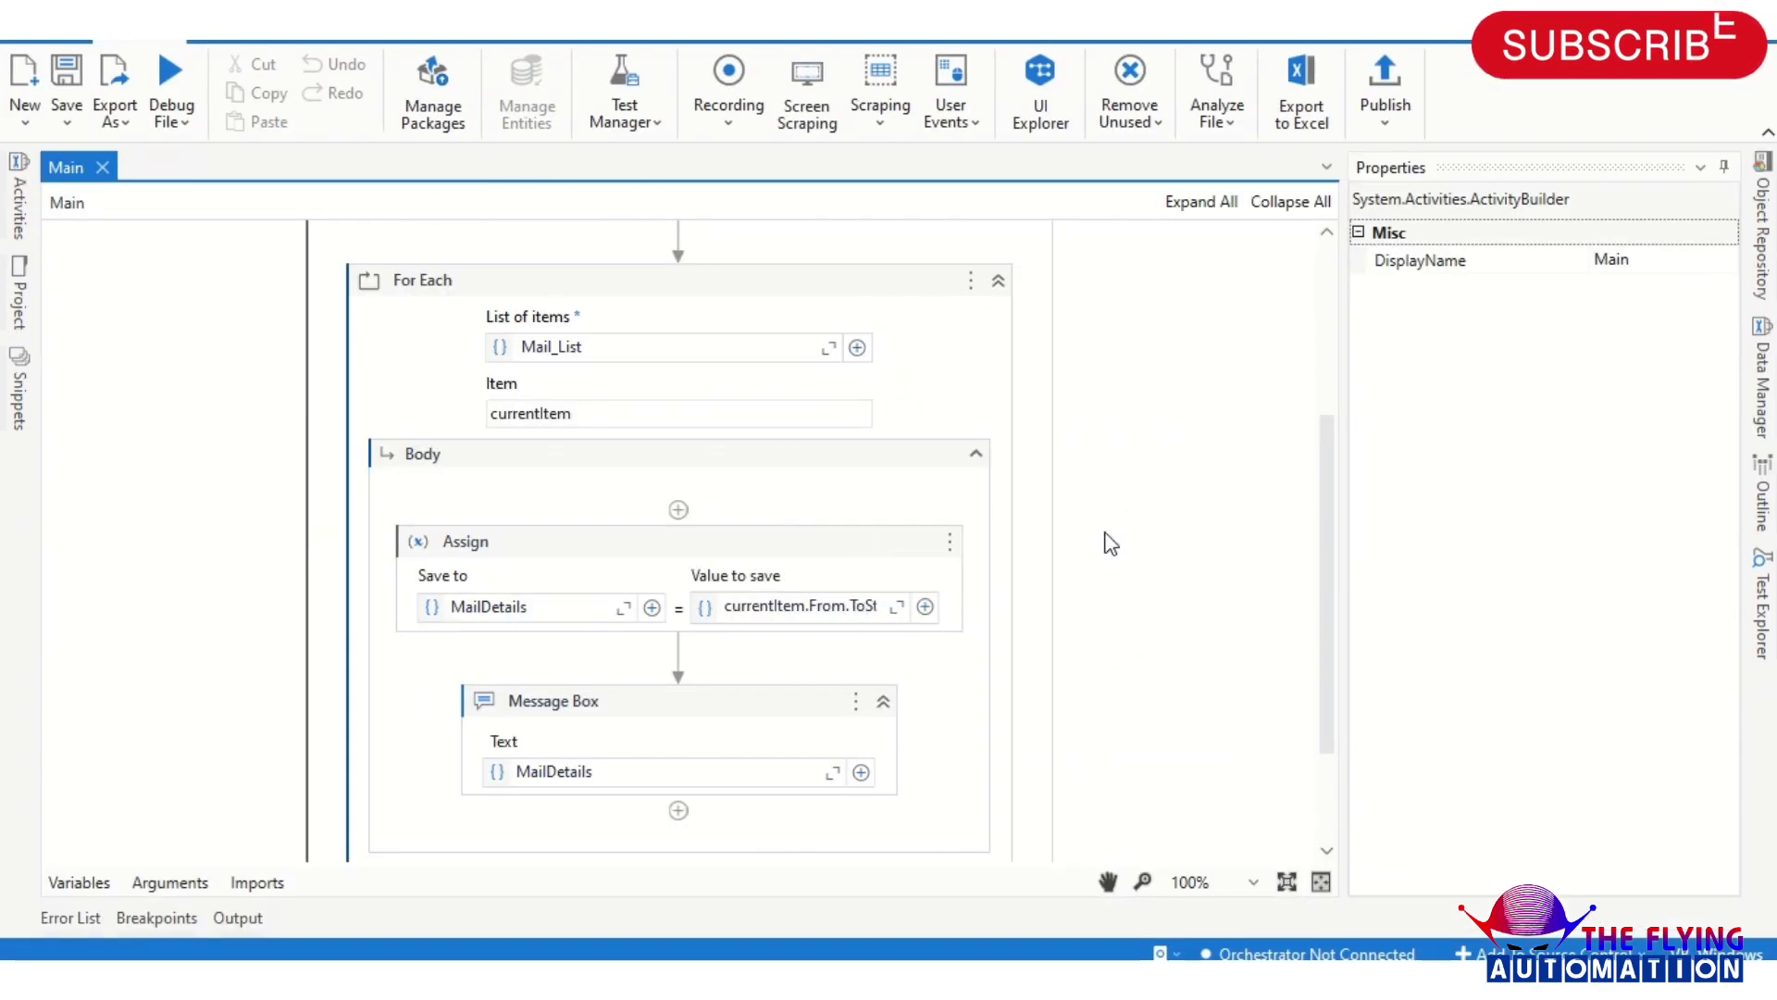
drag(1322, 550, 1313, 402)
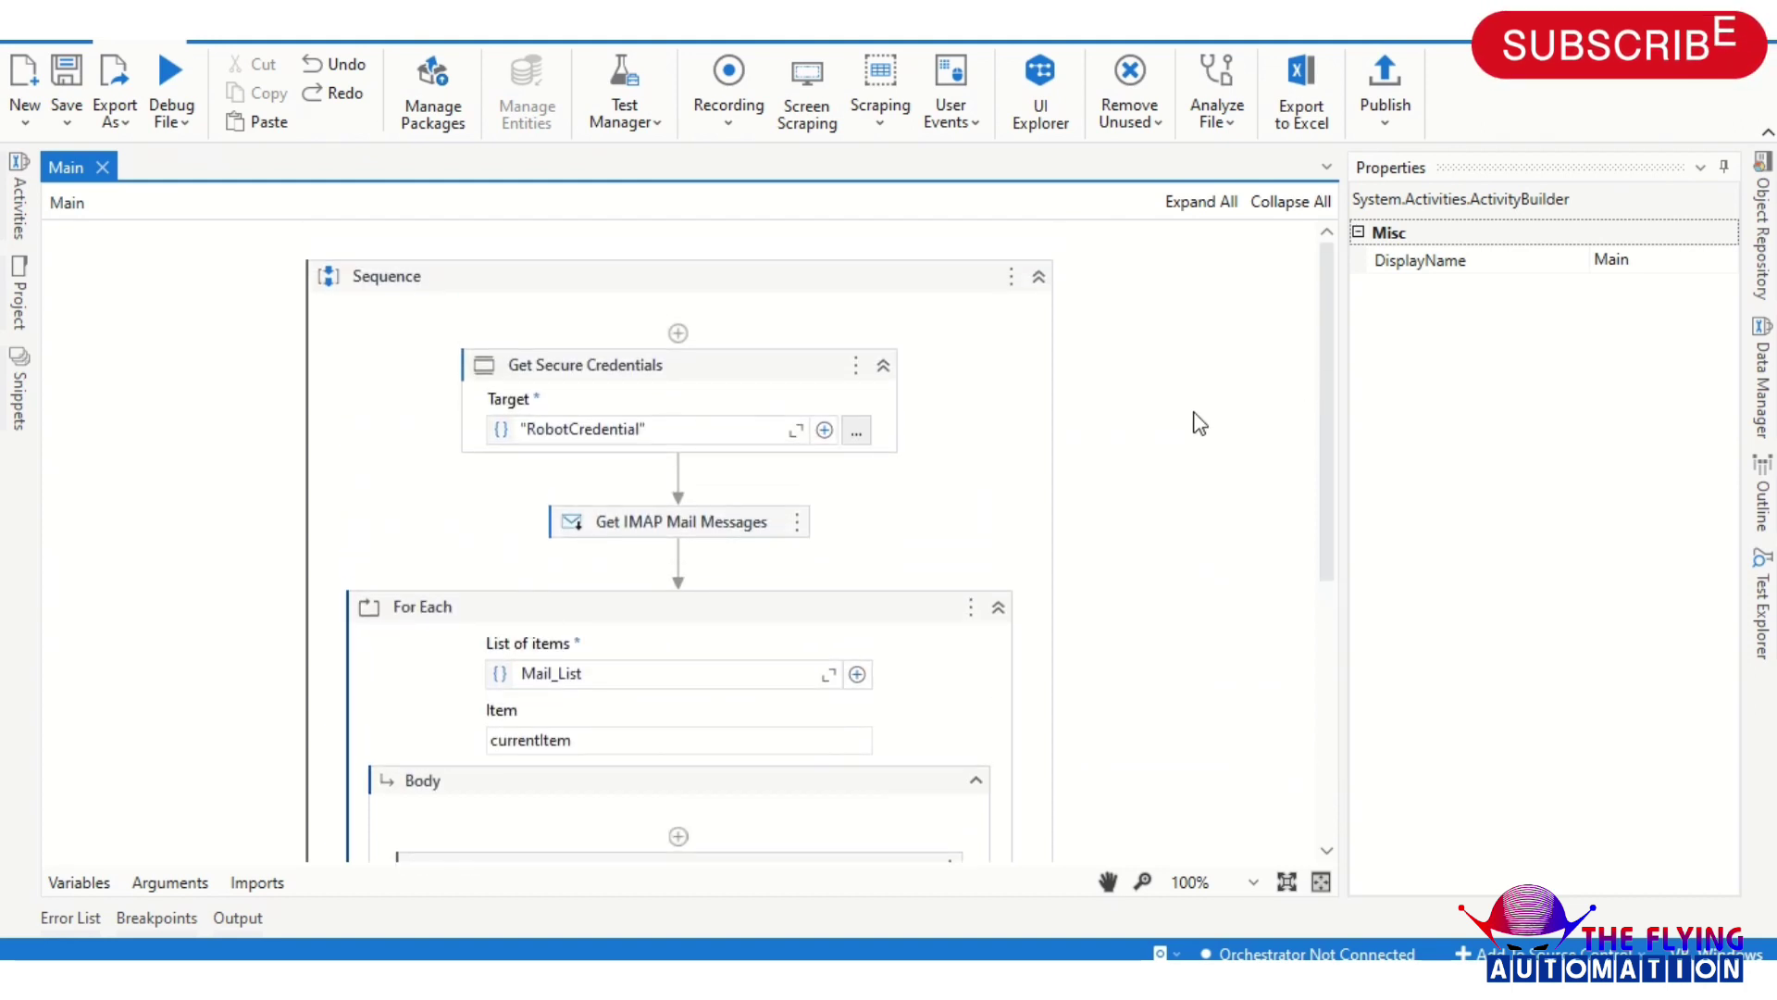